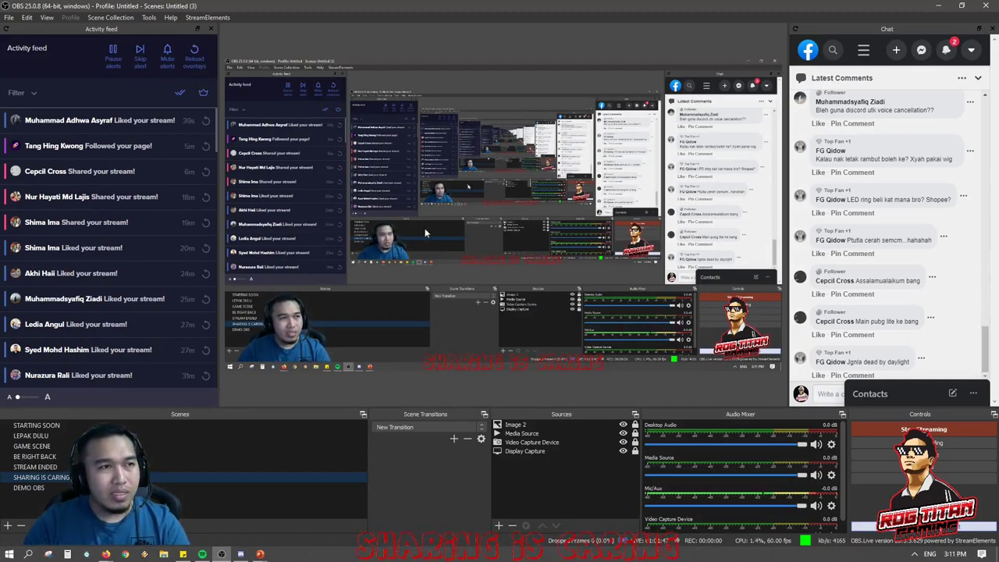
# Switch to the DEMO OBS scene, present the PowerPoint Quickstart agenda slide, then exit back to OBS.
pyautogui.click(48, 486)
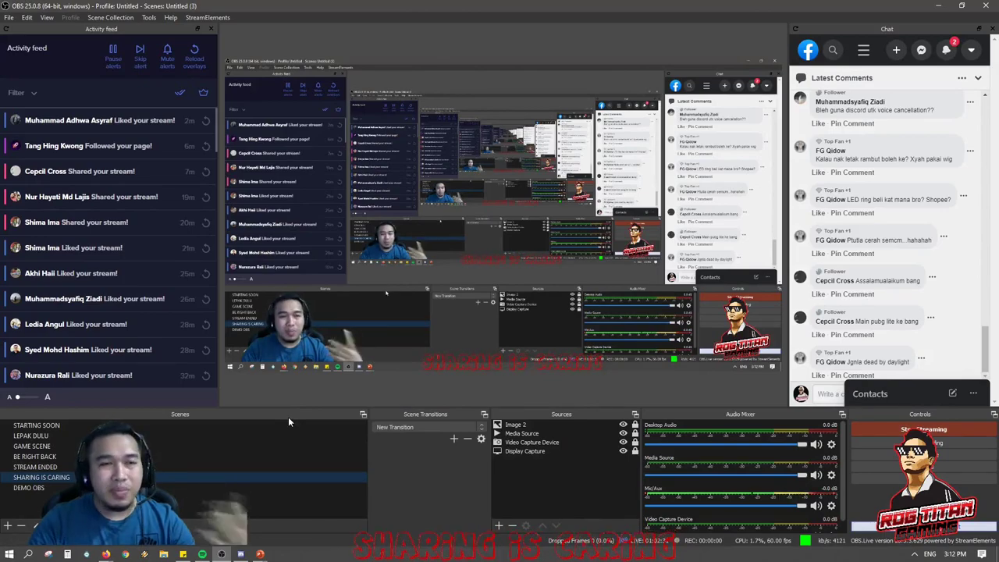
pyautogui.click(36, 489)
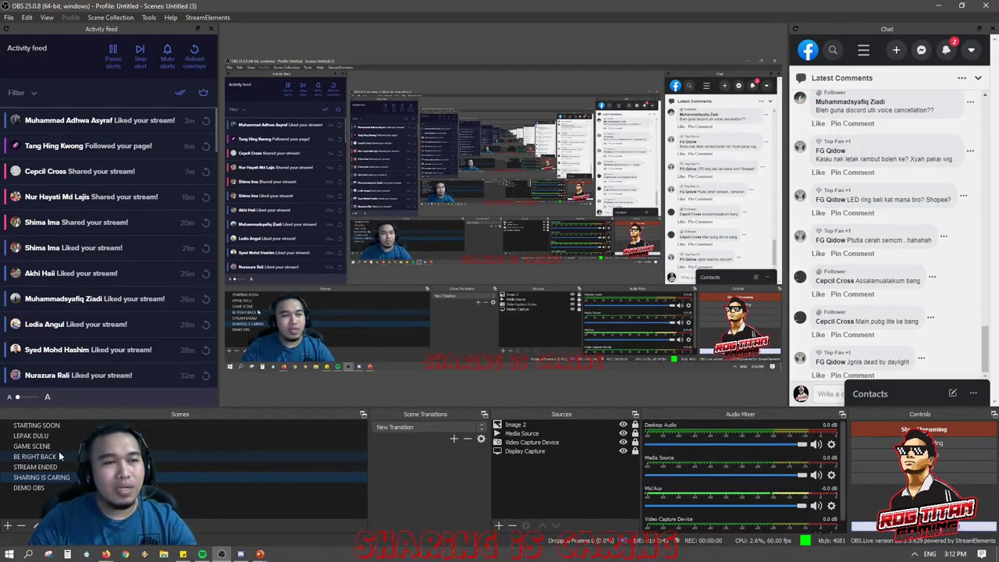
pyautogui.click(260, 554)
pyautogui.click(257, 522)
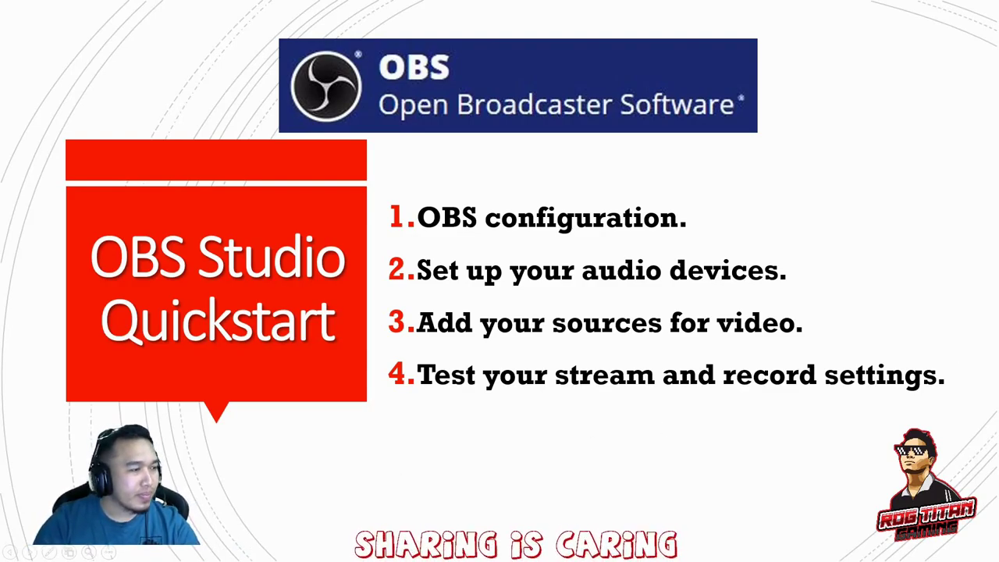
pyautogui.press('Escape')
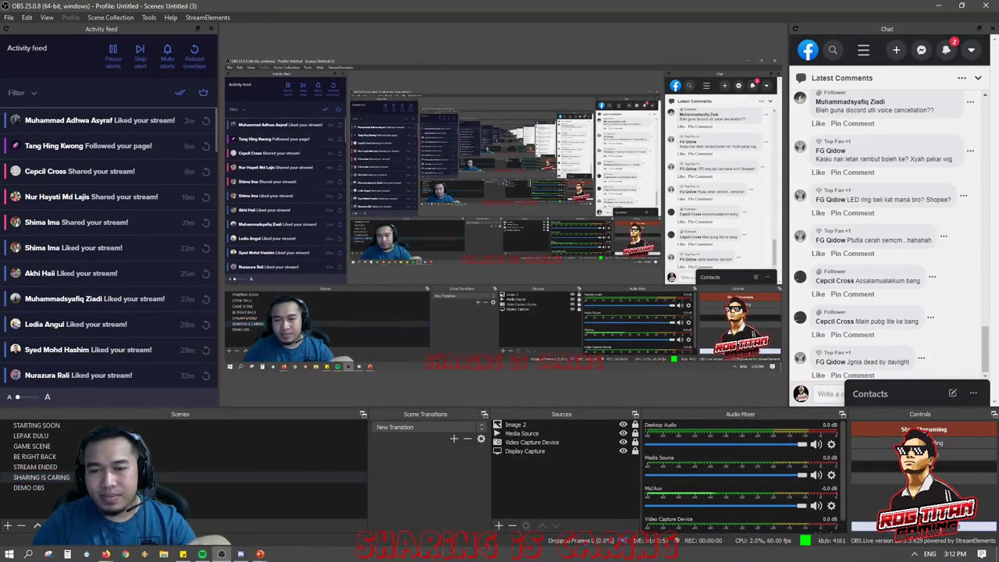
# Open OBS Settings on the General page, reposition the dialog and scroll through its options.
pyautogui.click(923, 466)
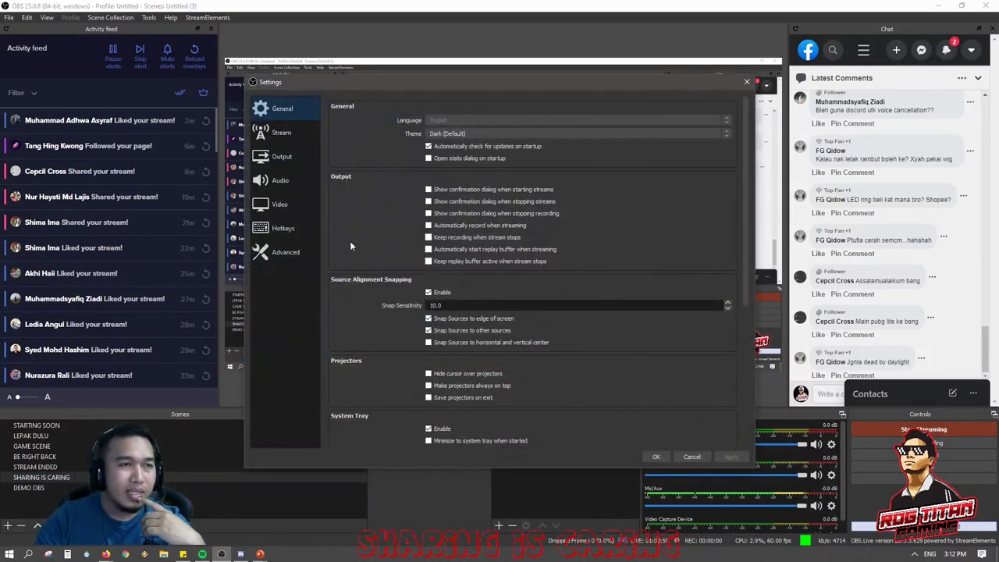
pyautogui.click(279, 107)
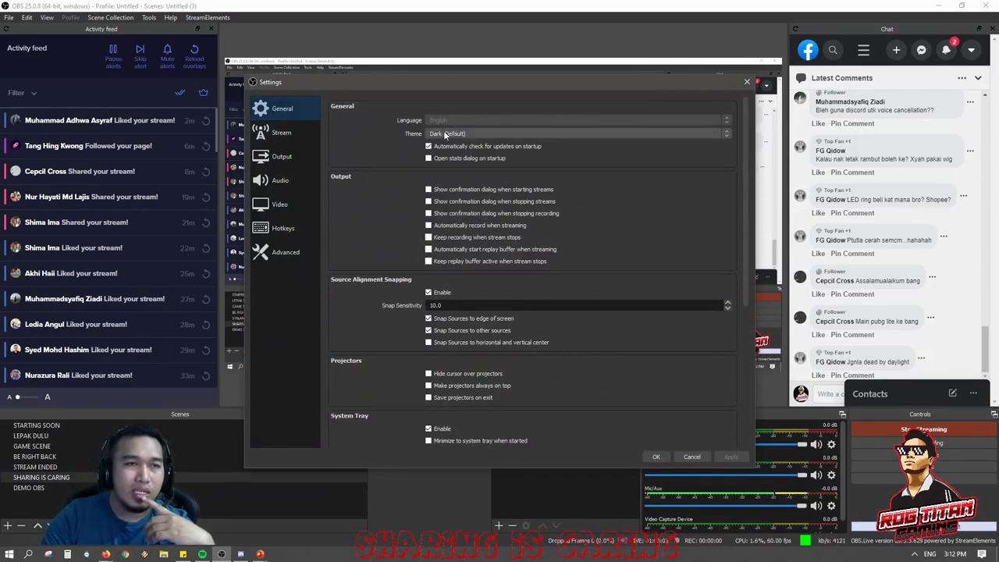
pyautogui.moveTo(418, 88); pyautogui.dragTo(449, 92)
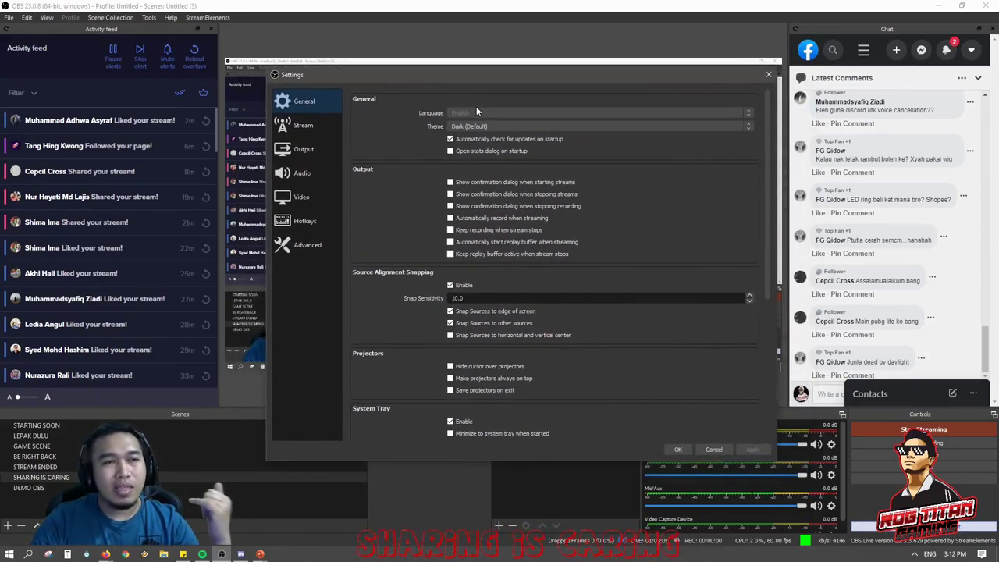
pyautogui.moveTo(460, 80); pyautogui.dragTo(440, 66)
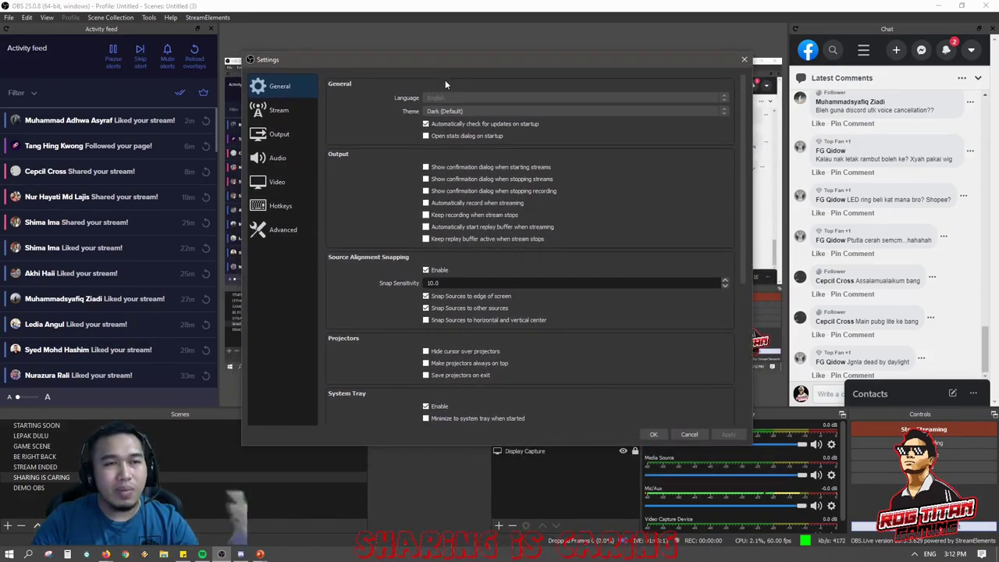
pyautogui.moveTo(443, 64); pyautogui.dragTo(461, 60)
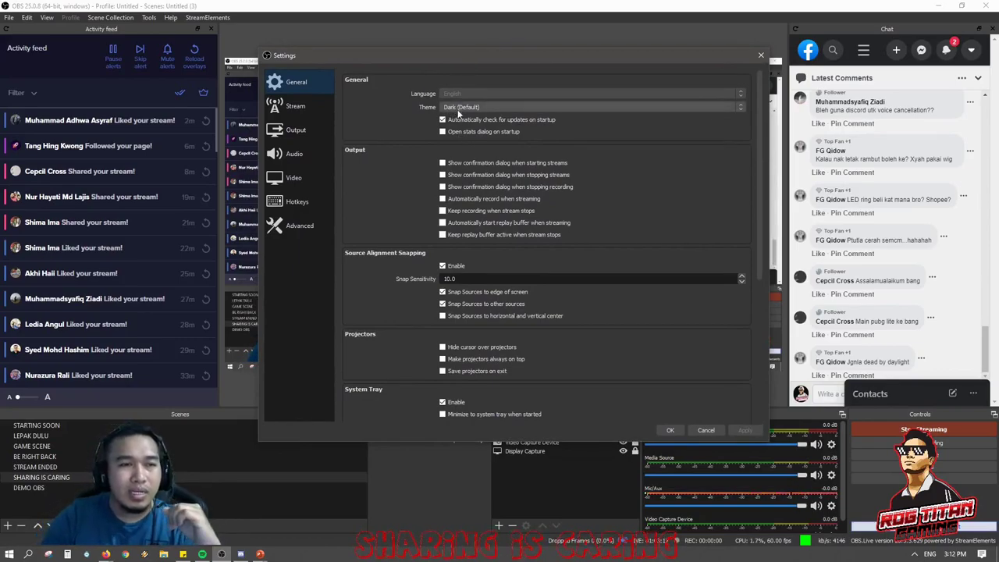
pyautogui.scroll(-5, 548, 328)
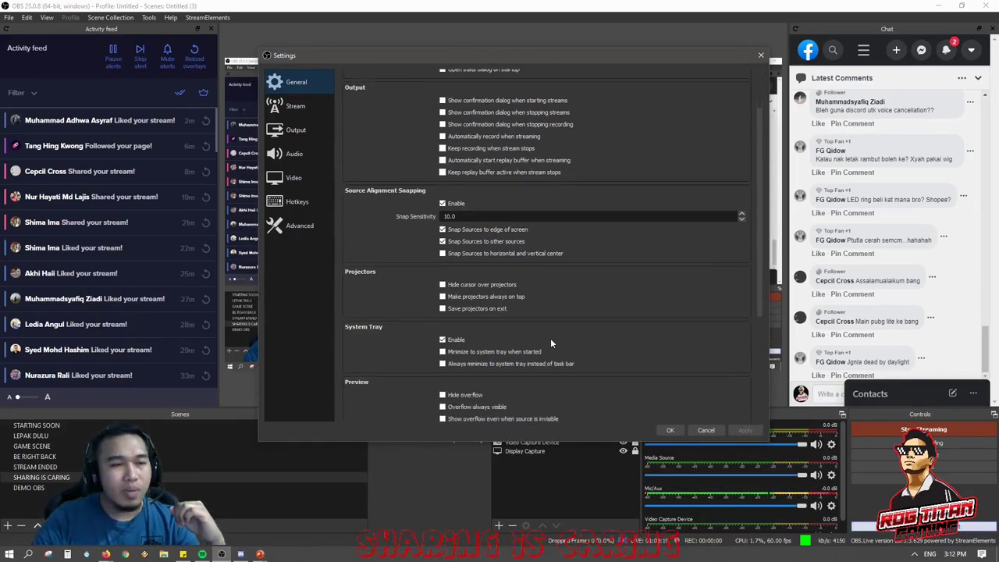
pyautogui.scroll(-3, 509, 265)
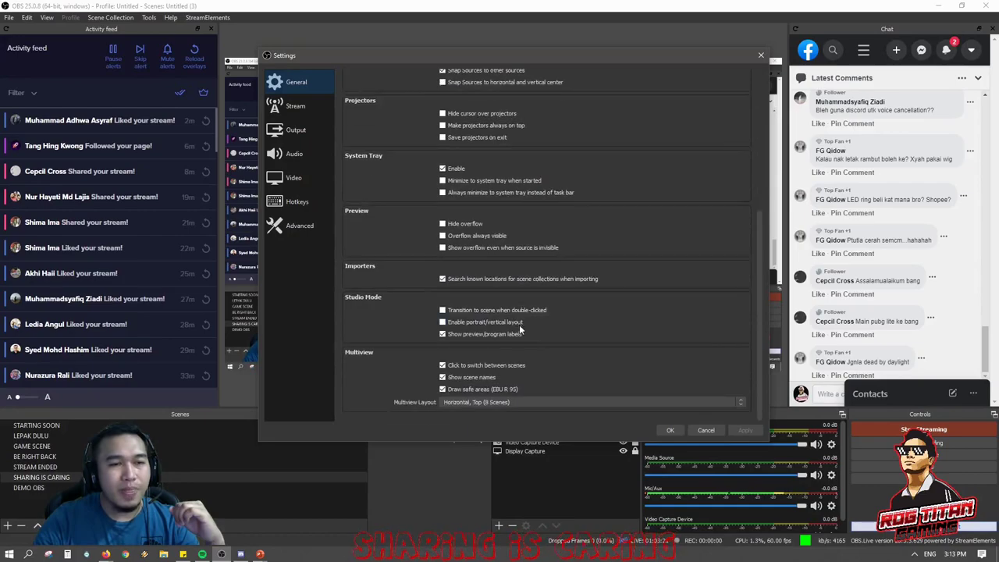
pyautogui.scroll(10, 521, 363)
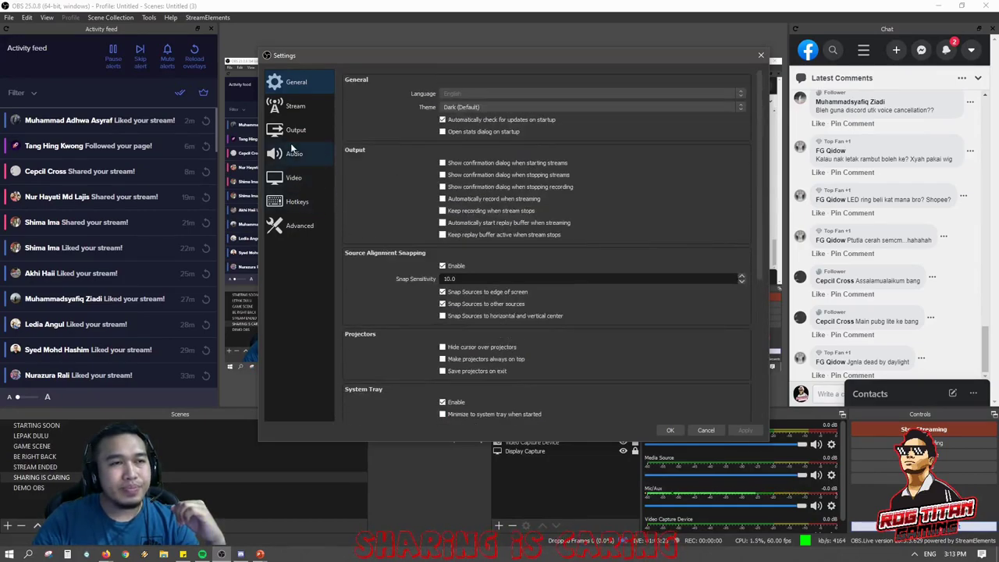
# Review the Facebook Live stream service, then view the Output page's NVENC H.264, 4000 Kbps streaming settings.
pyautogui.click(299, 108)
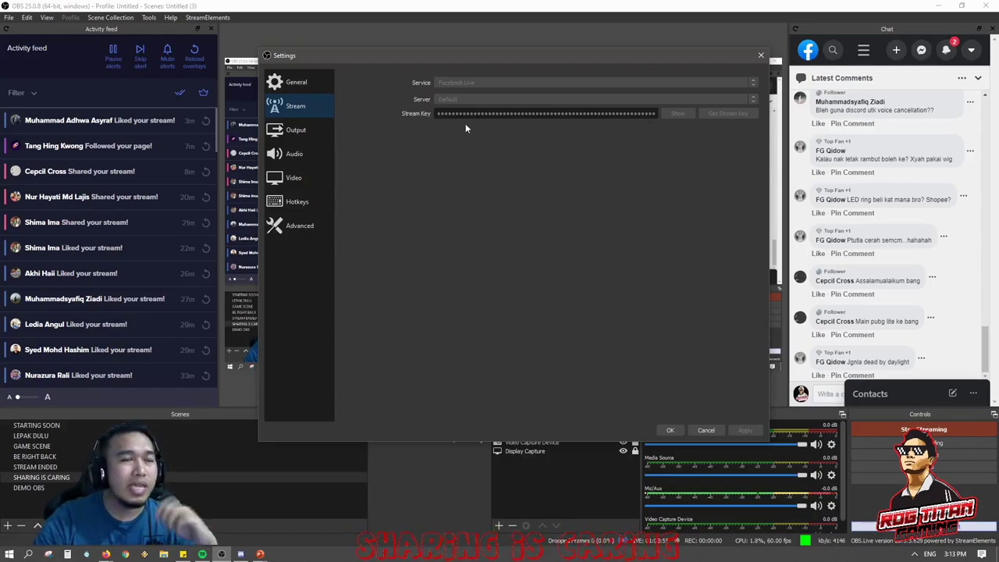
pyautogui.click(296, 133)
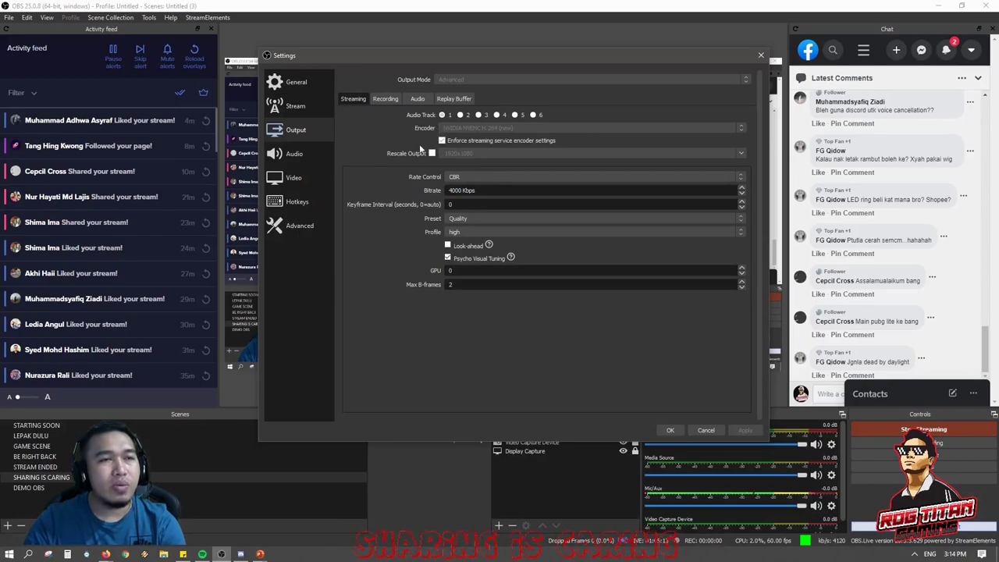
# View the Output Recording tab: NVENC H.264, CBR 40000 Kbps, Quality preset, high profile.
pyautogui.click(387, 99)
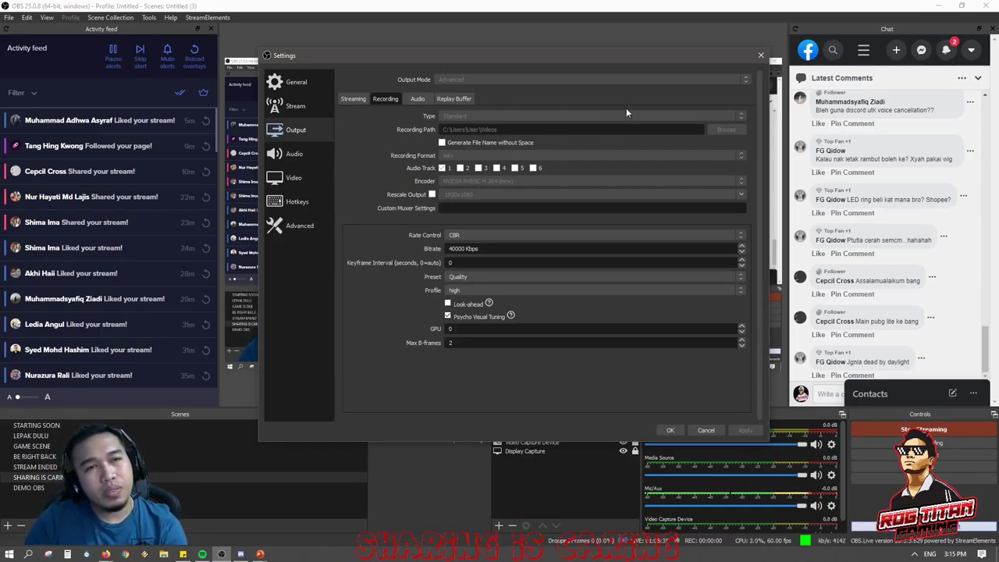
# Check the Audio and Replay Buffer tabs, then set the recording bitrate to 40000 Kbps.
pyautogui.moveTo(602, 54); pyautogui.dragTo(634, 49)
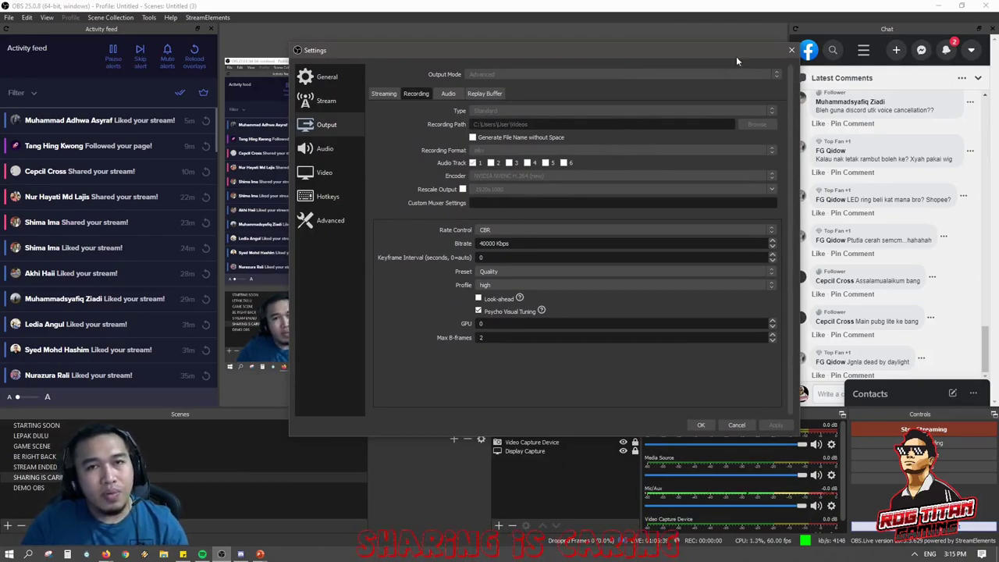
pyautogui.moveTo(696, 56); pyautogui.dragTo(673, 52)
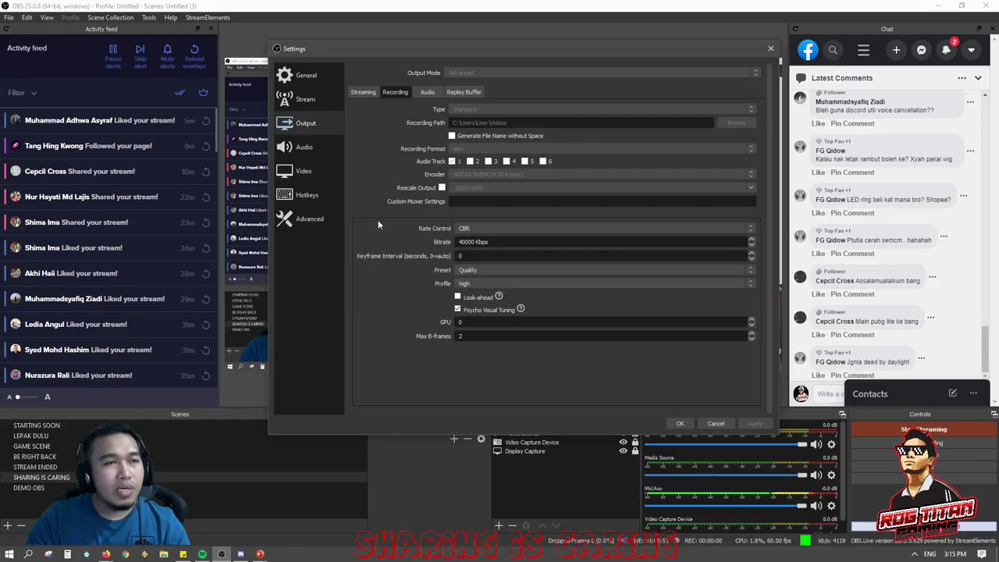
pyautogui.click(423, 91)
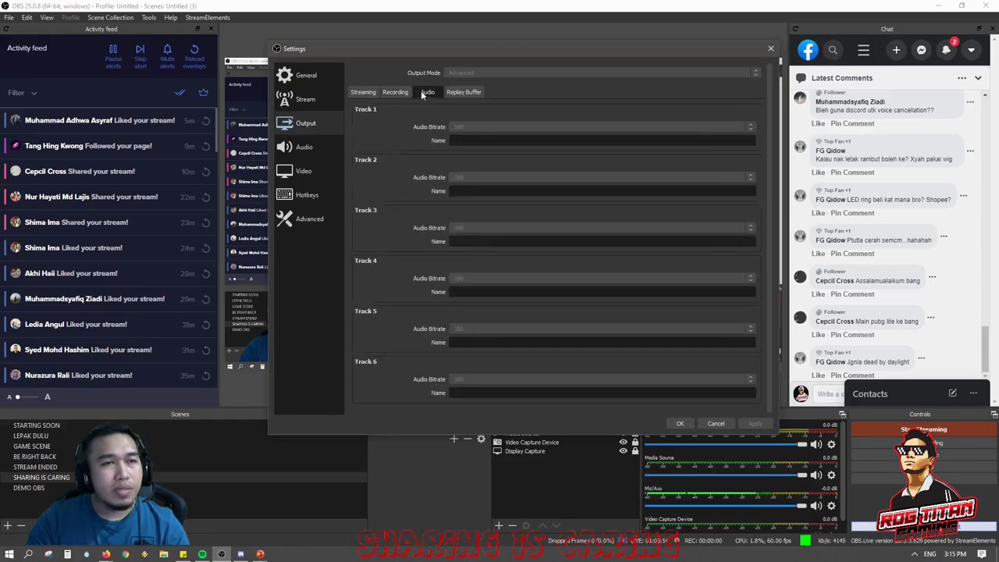
pyautogui.click(463, 95)
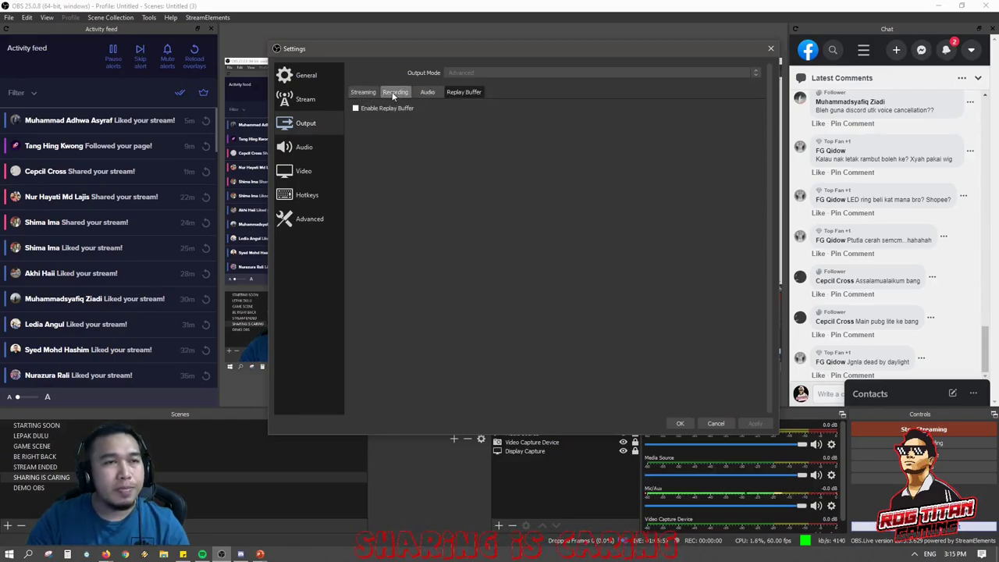
pyautogui.click(394, 91)
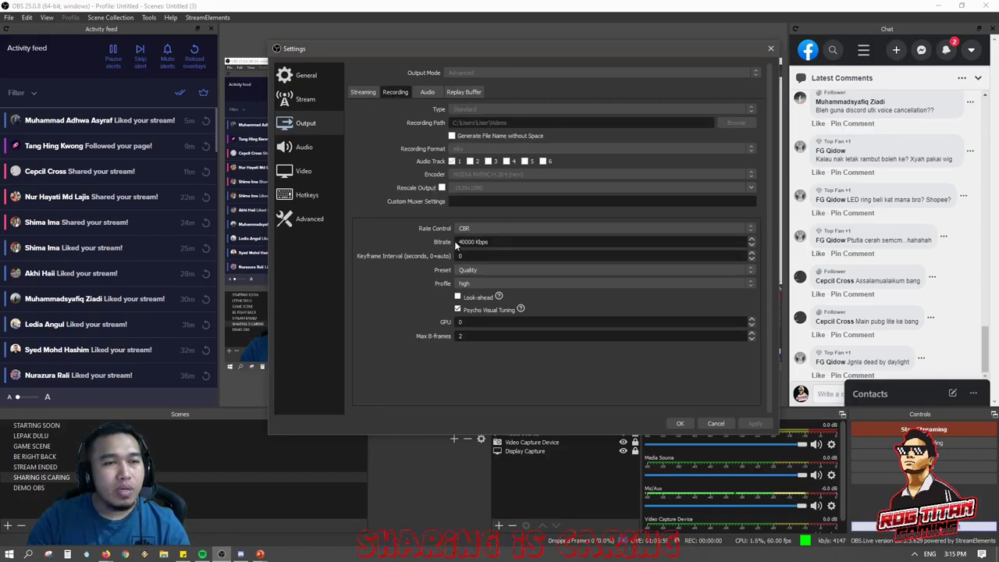
pyautogui.write('0')
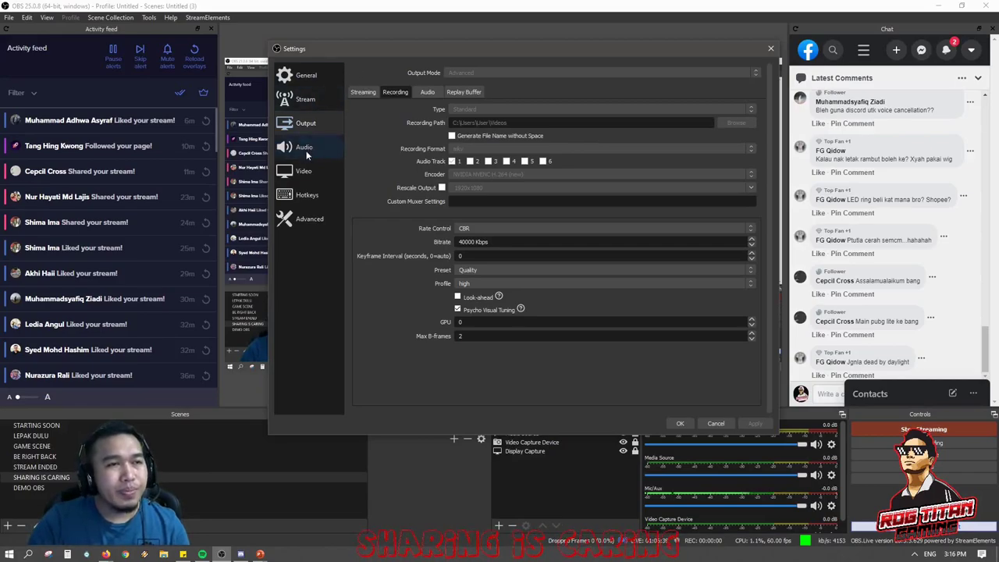
# Glance at the Audio page, then view the Video page's locked 1920x1080 resolution settings.
pyautogui.click(304, 146)
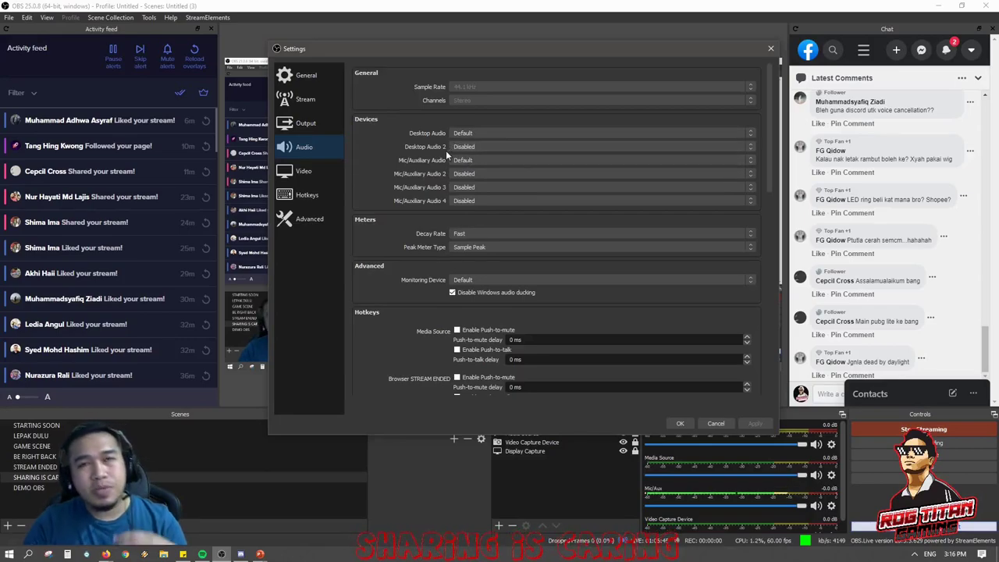
pyautogui.click(320, 172)
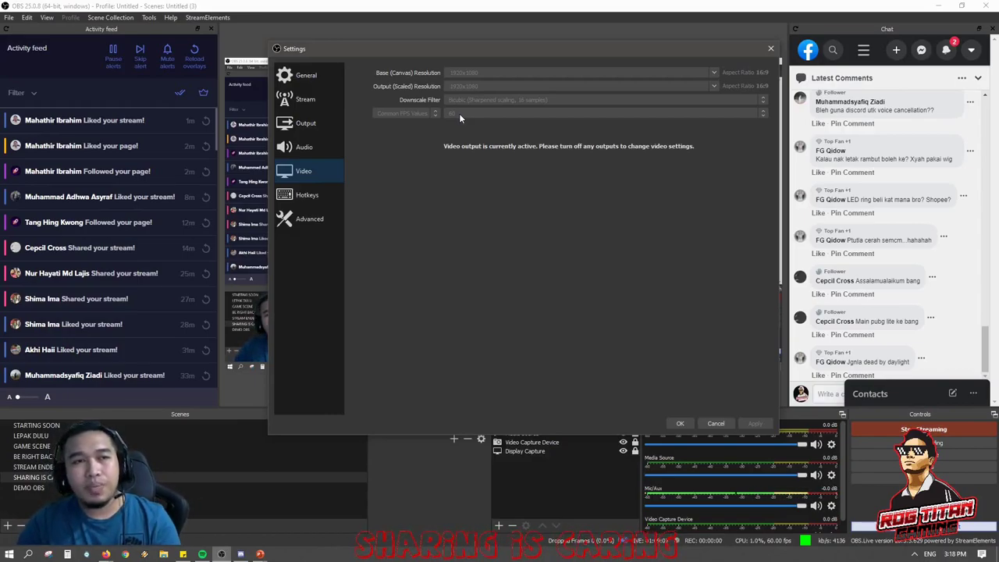
pyautogui.moveTo(459, 51); pyautogui.dragTo(566, 34)
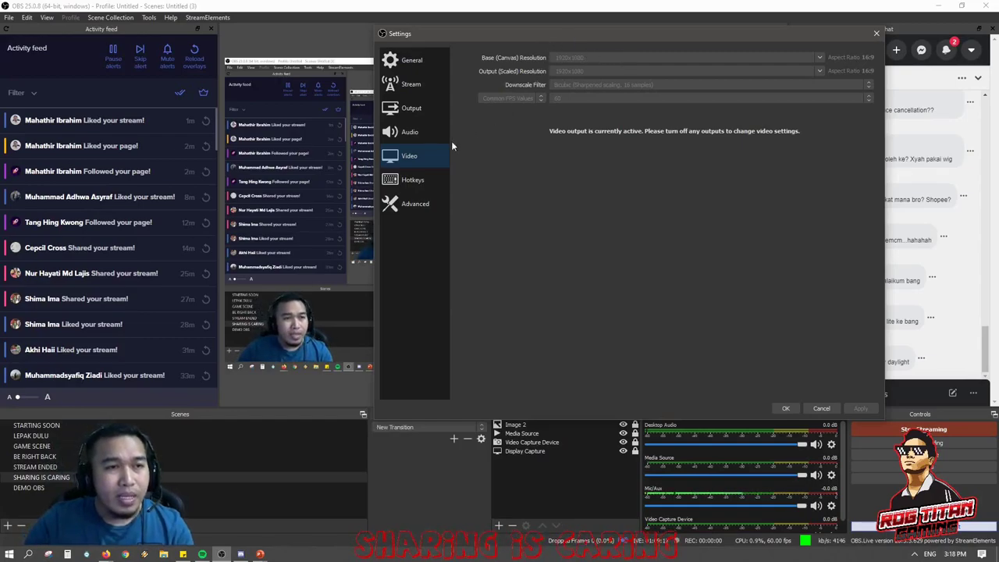
pyautogui.click(425, 180)
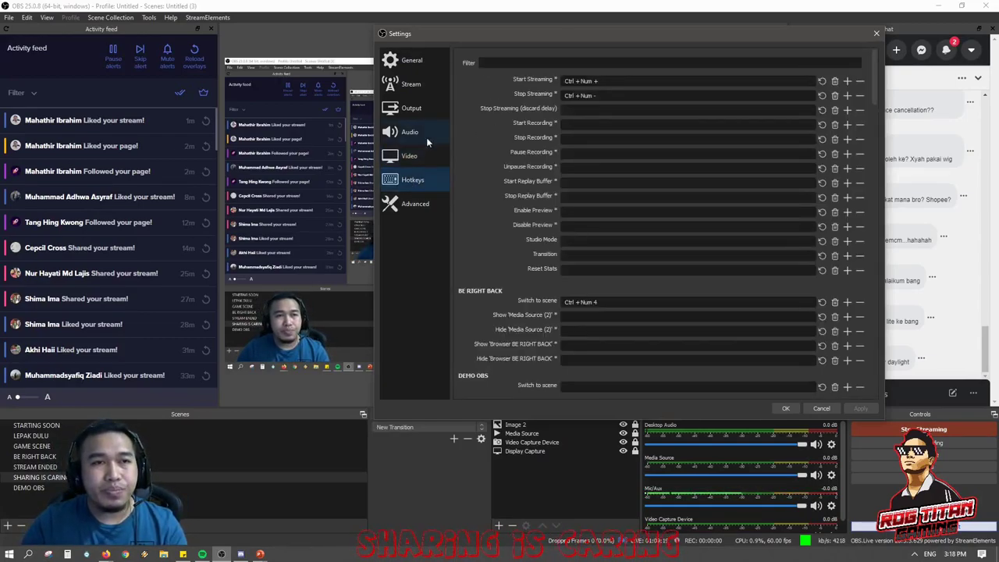
pyautogui.click(418, 208)
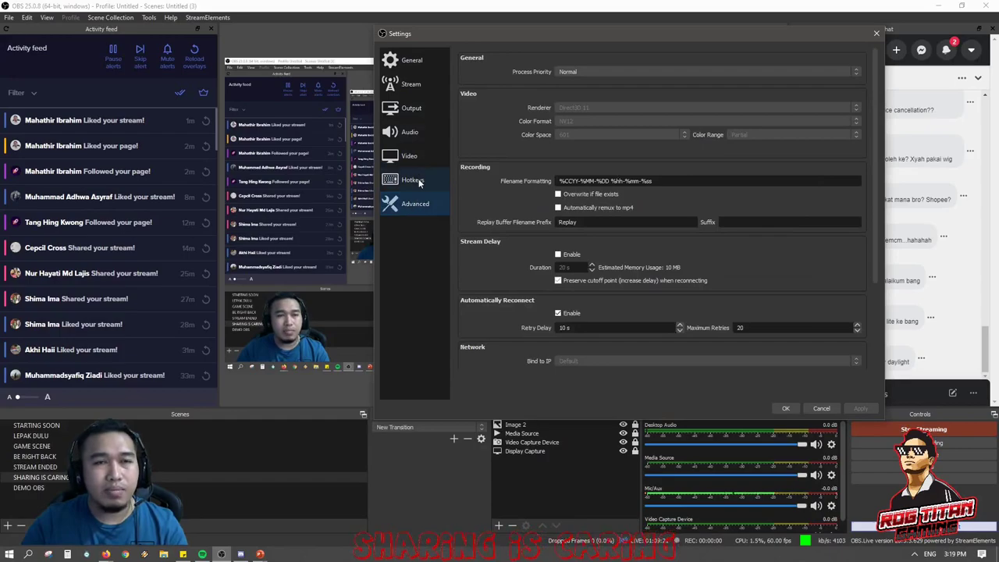
pyautogui.click(419, 181)
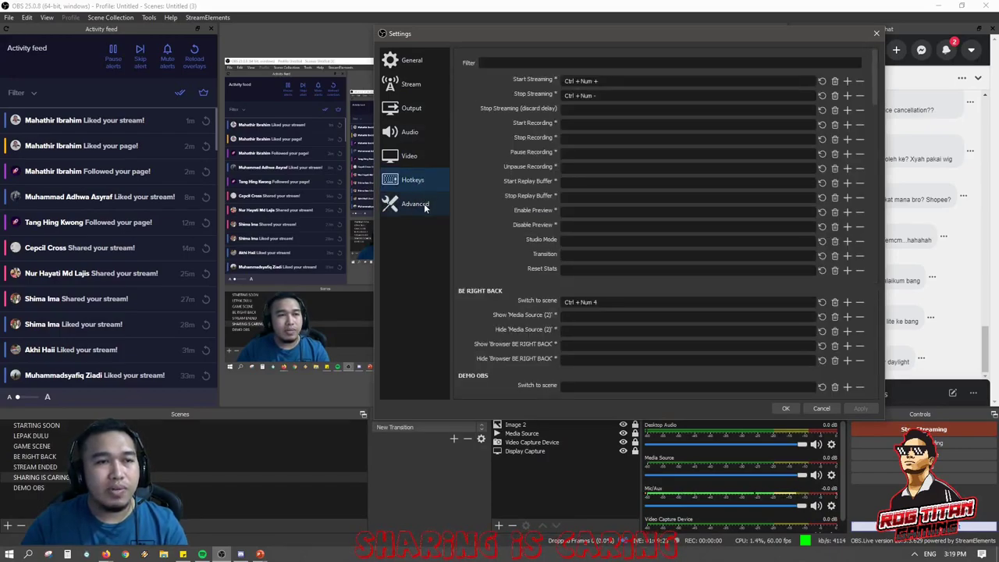
pyautogui.click(425, 206)
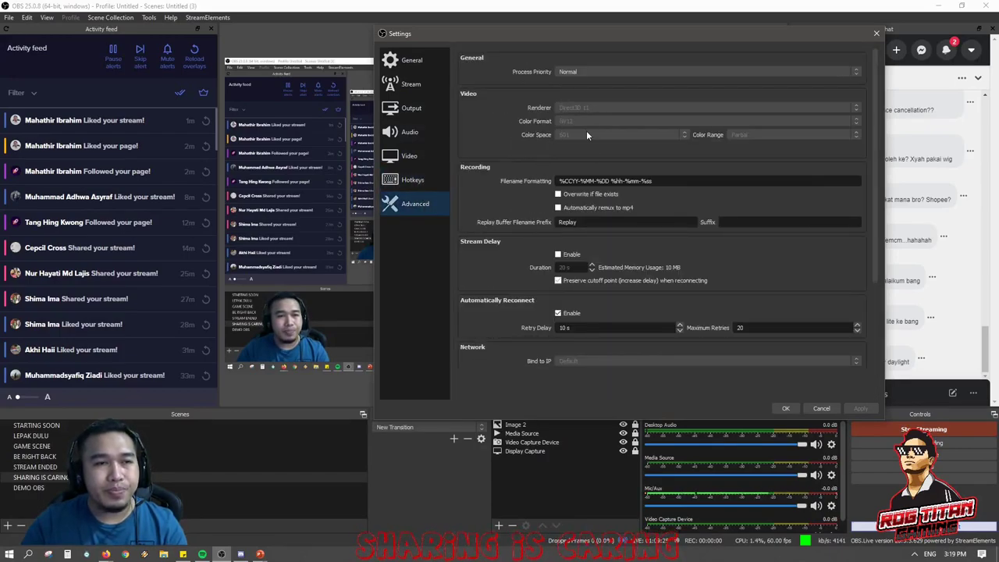
pyautogui.scroll(-2, 617, 157)
pyautogui.scroll(-1, 612, 179)
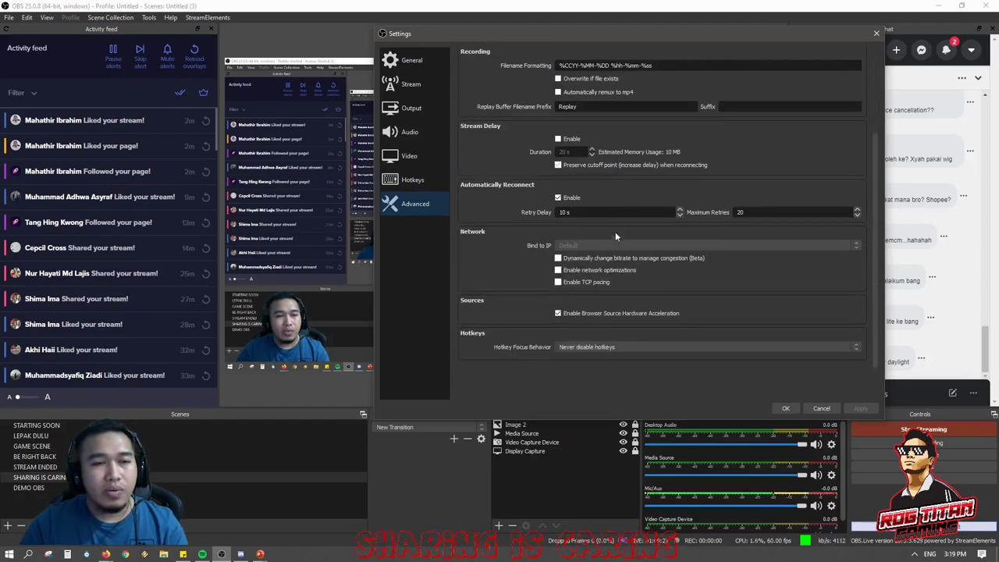
pyautogui.scroll(2, 599, 276)
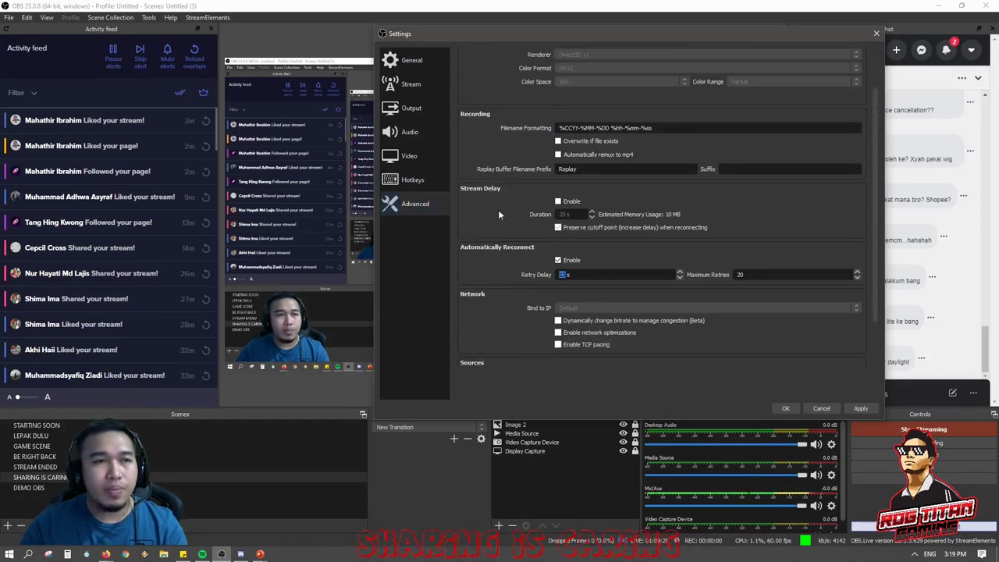
# View the Output Streaming tab: NVENC H.264, CBR 4000 Kbps, keyframe interval 0, 2 B-frames.
pyautogui.click(416, 116)
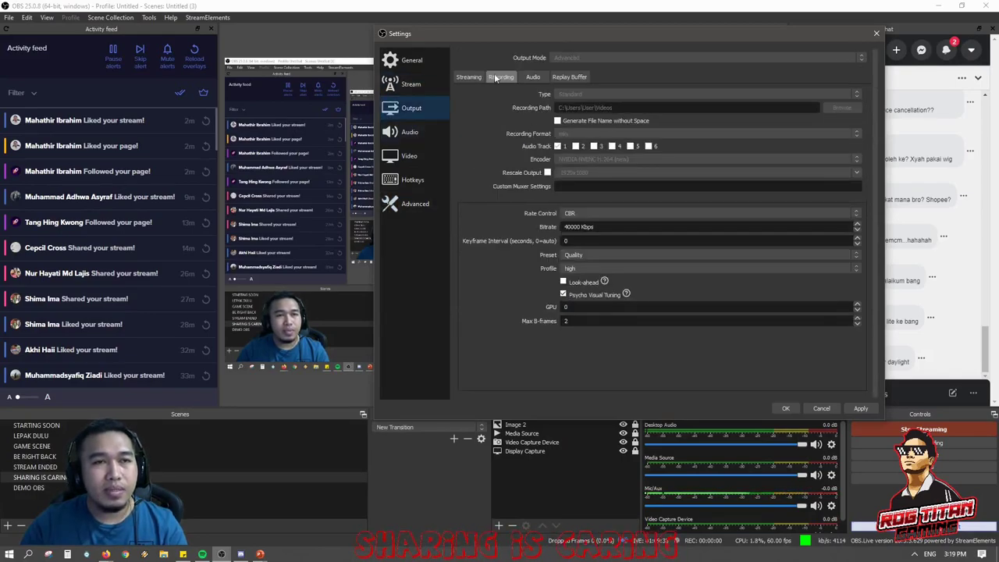
pyautogui.click(468, 78)
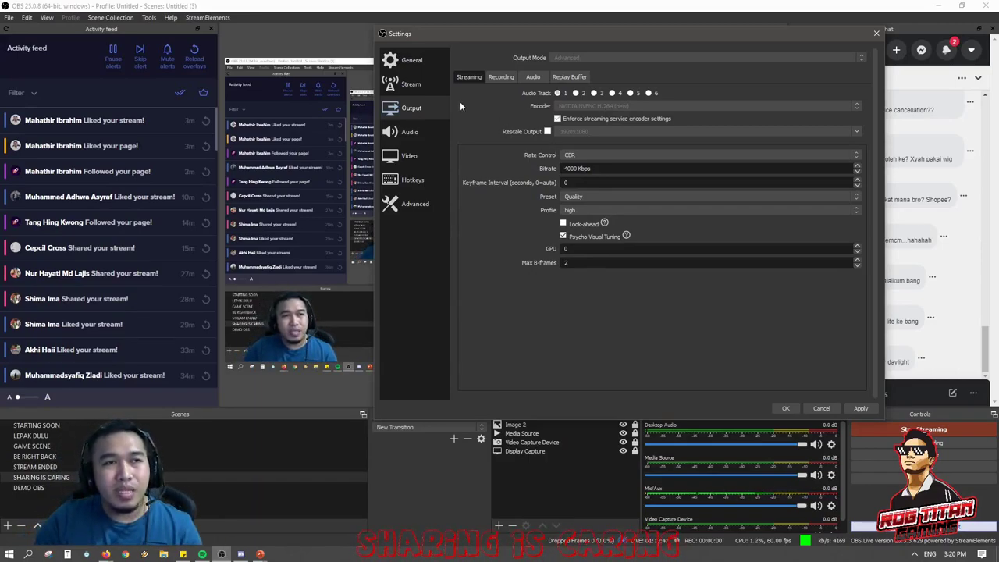
# Nudge the Settings dialog into place, then cancel it without applying any changes.
pyautogui.moveTo(440, 44); pyautogui.dragTo(484, 41)
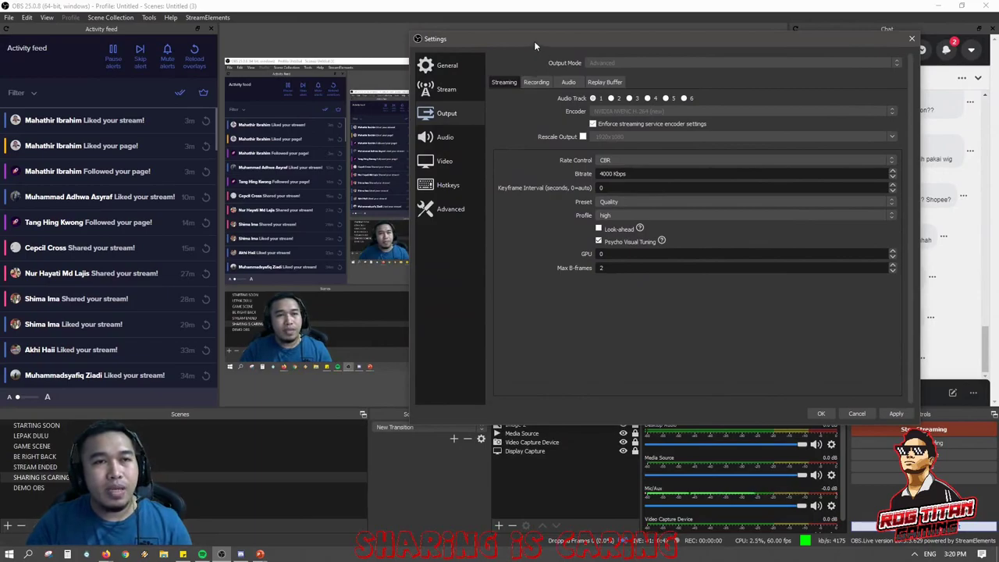
pyautogui.moveTo(534, 41); pyautogui.dragTo(501, 41)
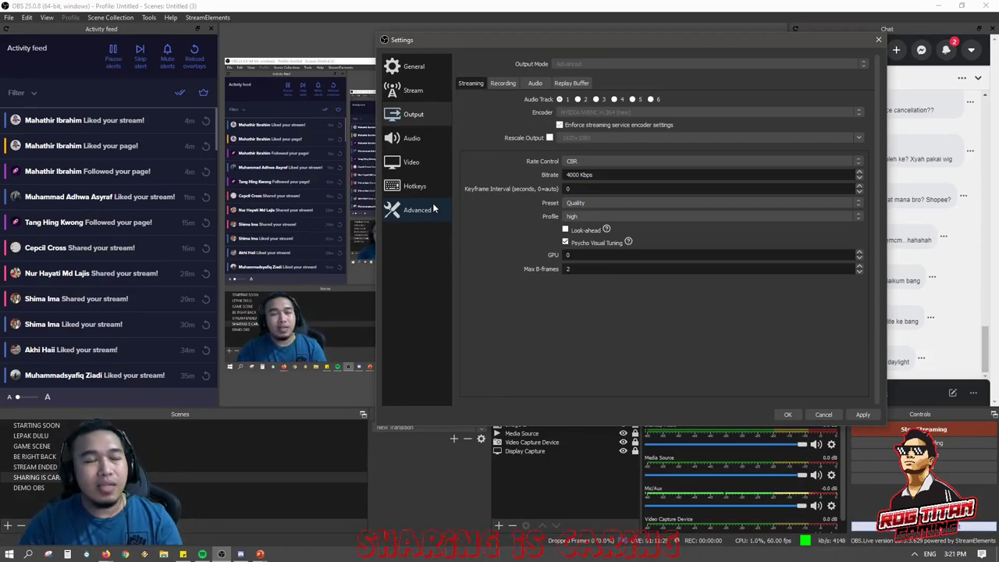
pyautogui.click(824, 414)
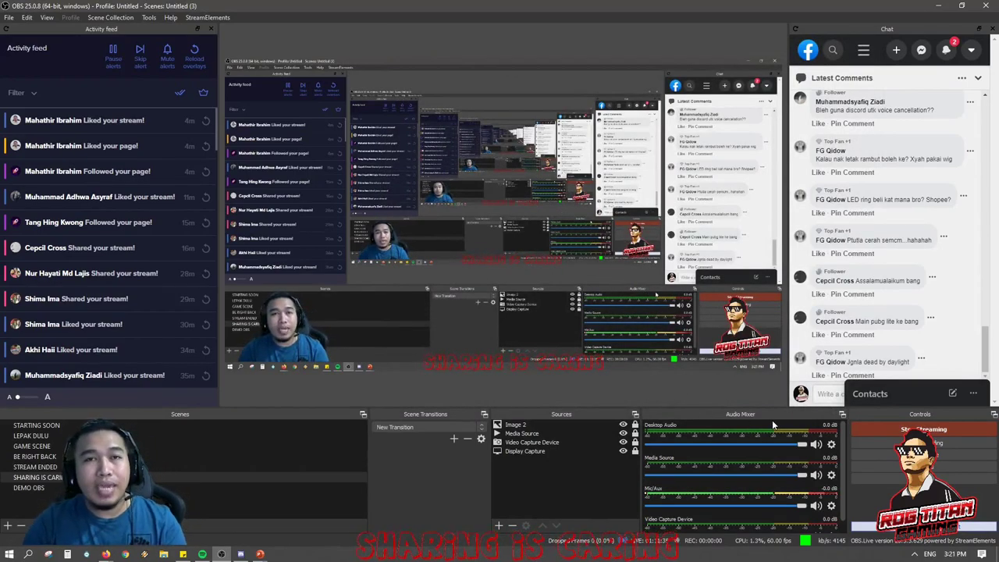
pyautogui.click(260, 554)
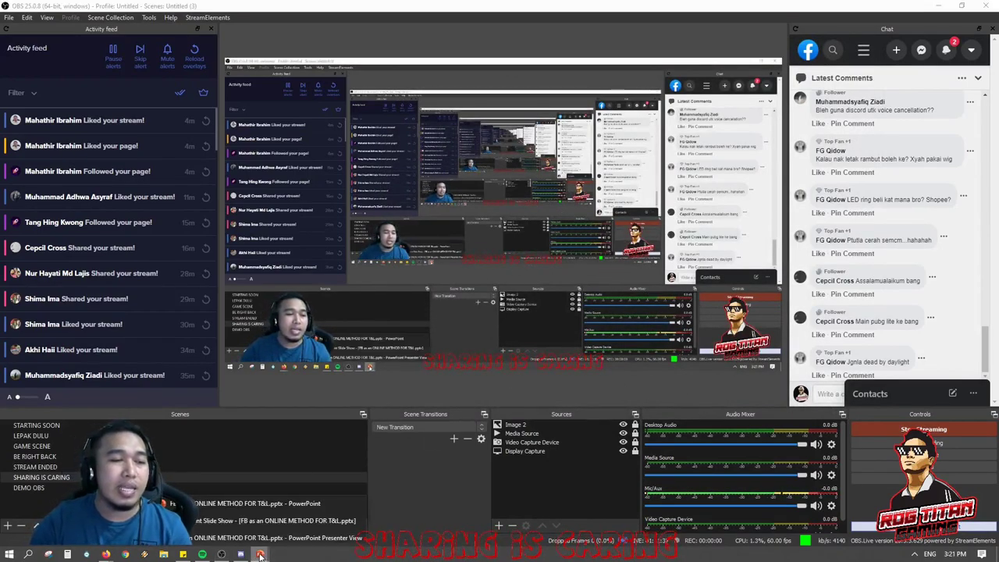
pyautogui.click(273, 520)
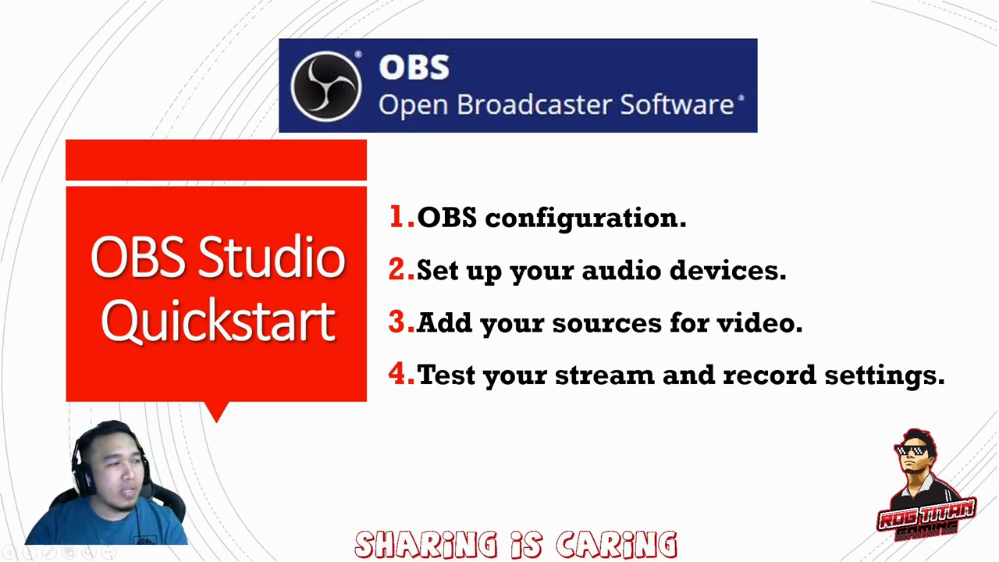
pyautogui.press('Escape')
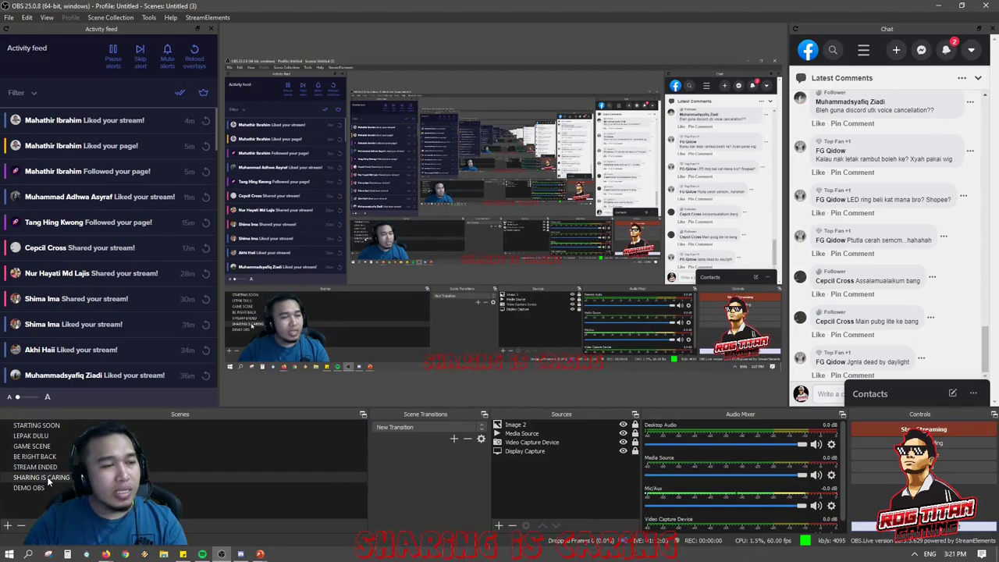
pyautogui.click(47, 477)
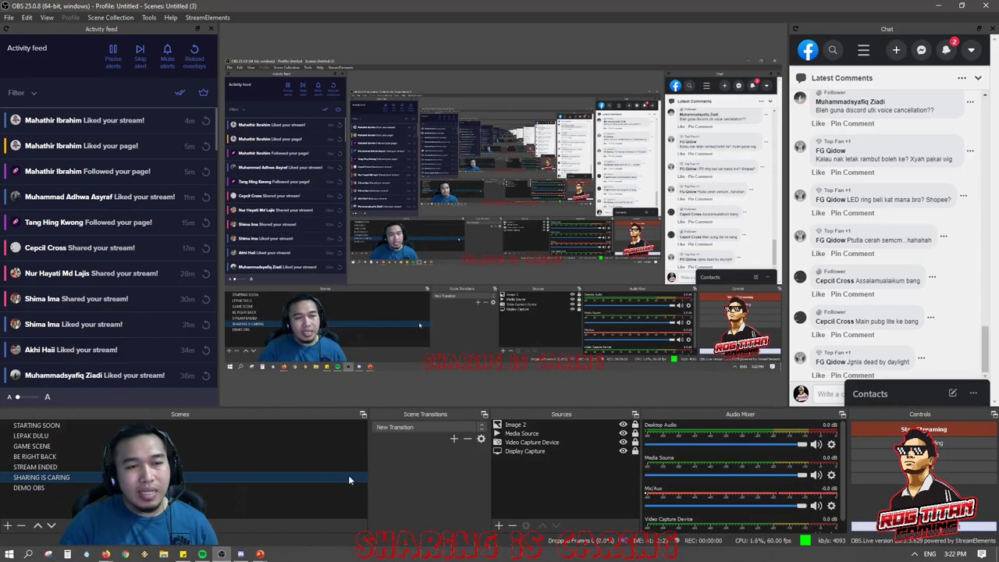
pyautogui.click(537, 434)
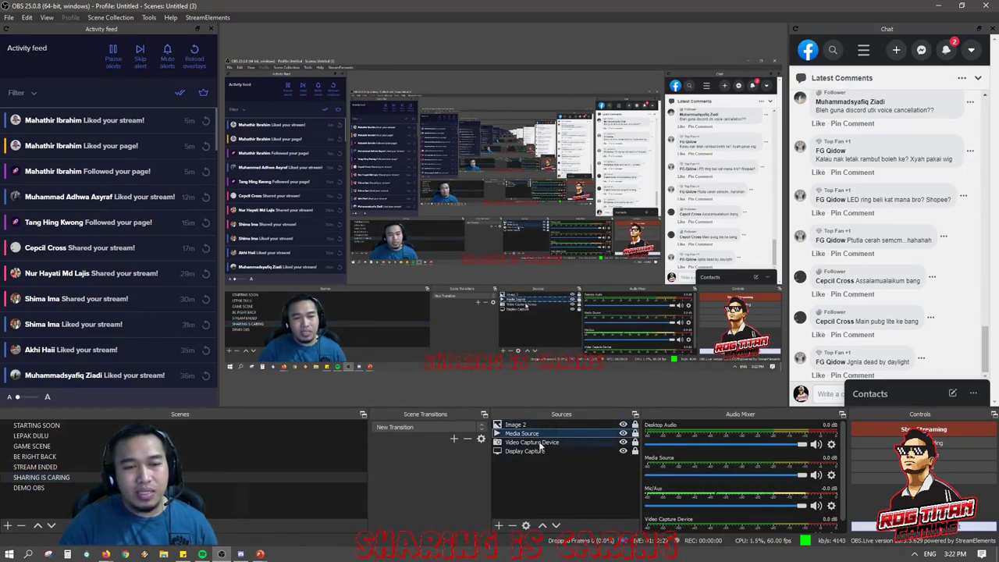
pyautogui.click(541, 443)
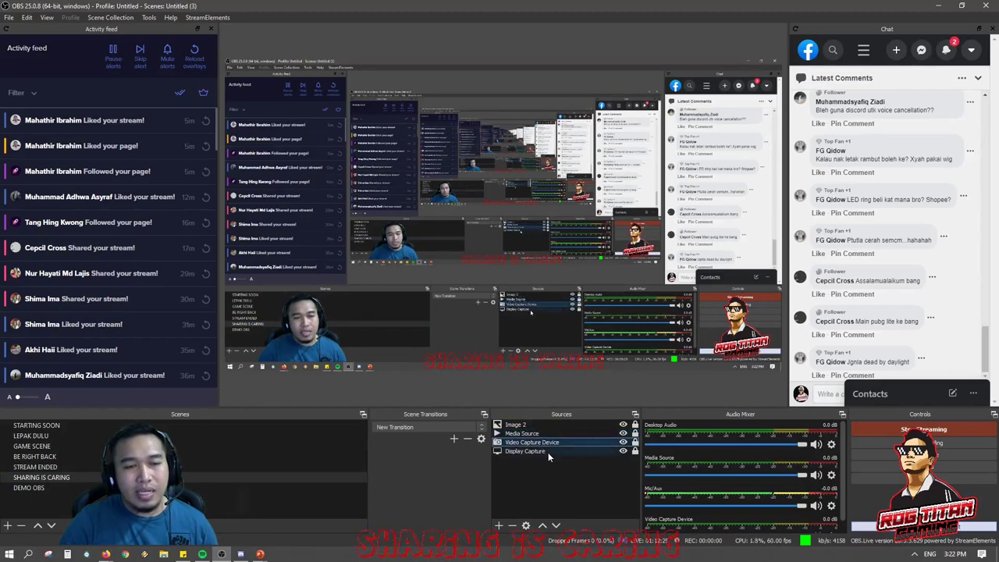
pyautogui.click(548, 451)
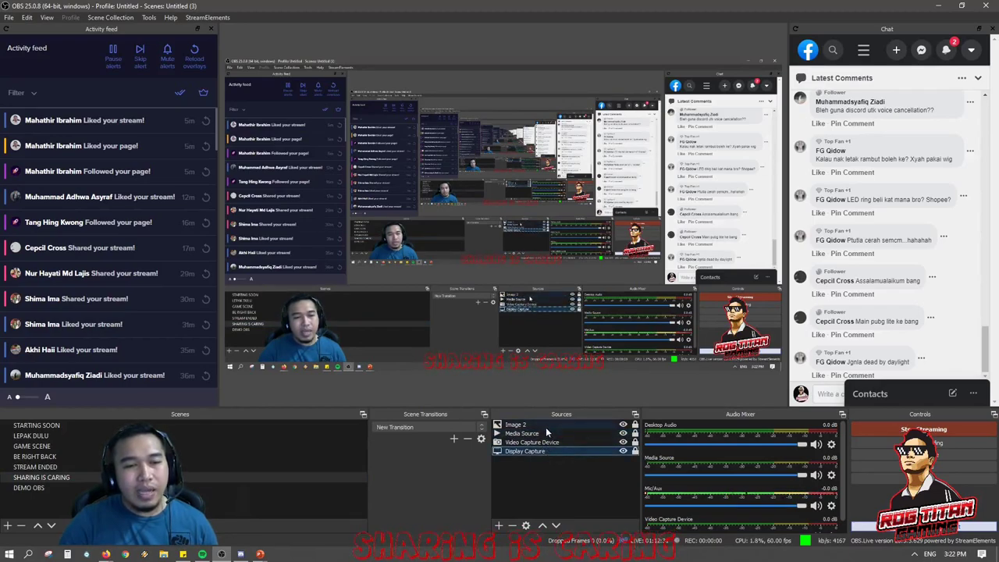
pyautogui.click(272, 488)
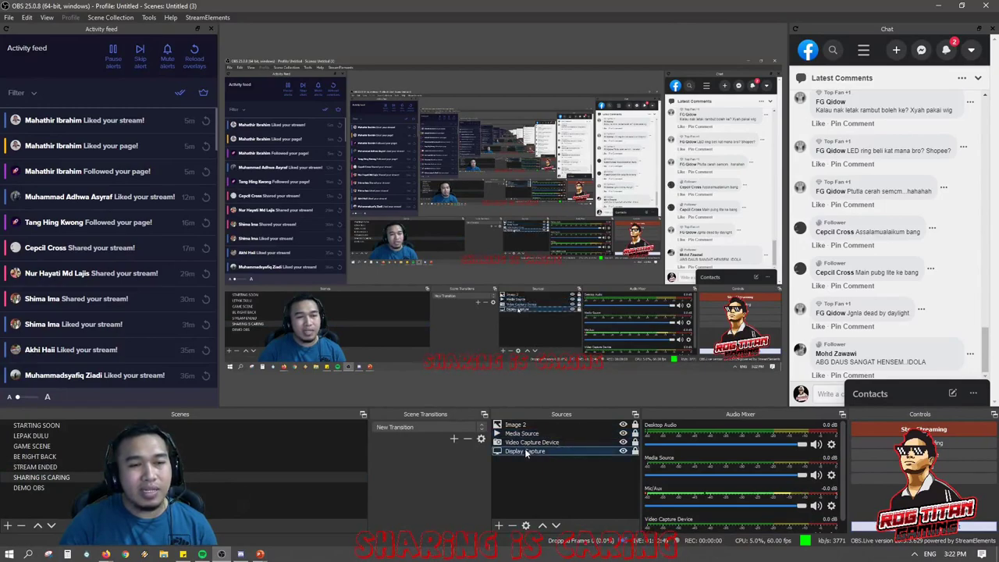
pyautogui.click(526, 451)
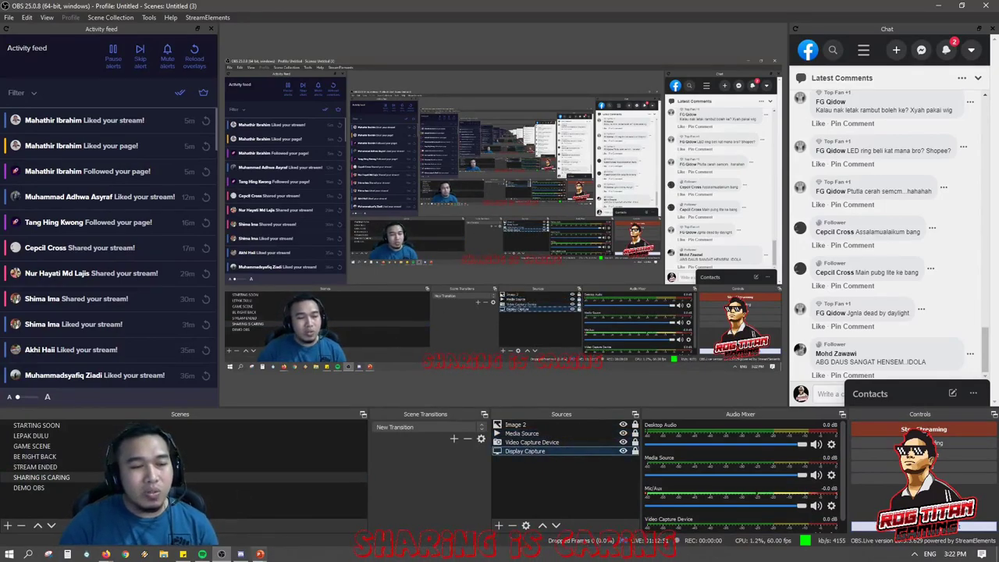
pyautogui.click(259, 554)
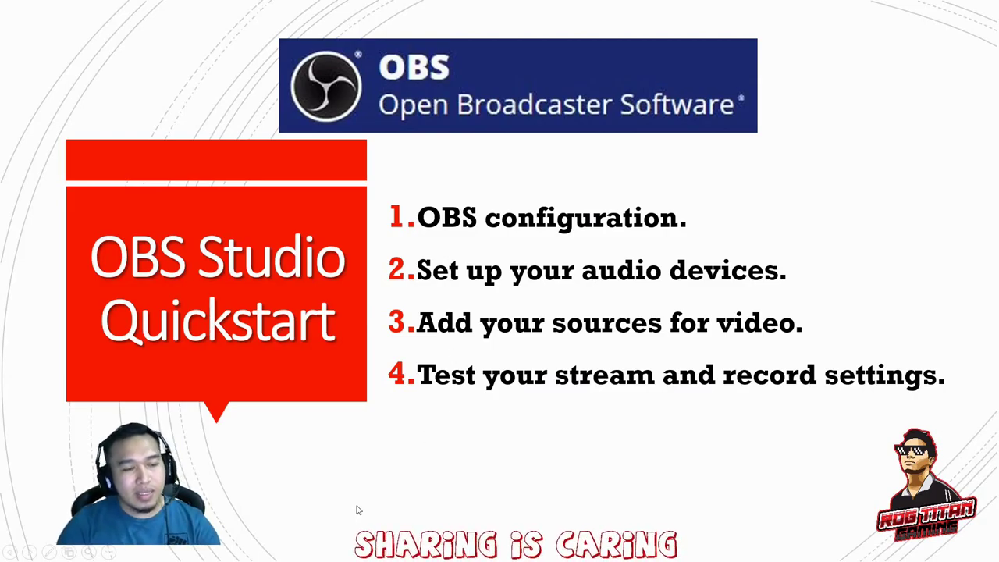
pyautogui.hotkey('alt', 'Tab')
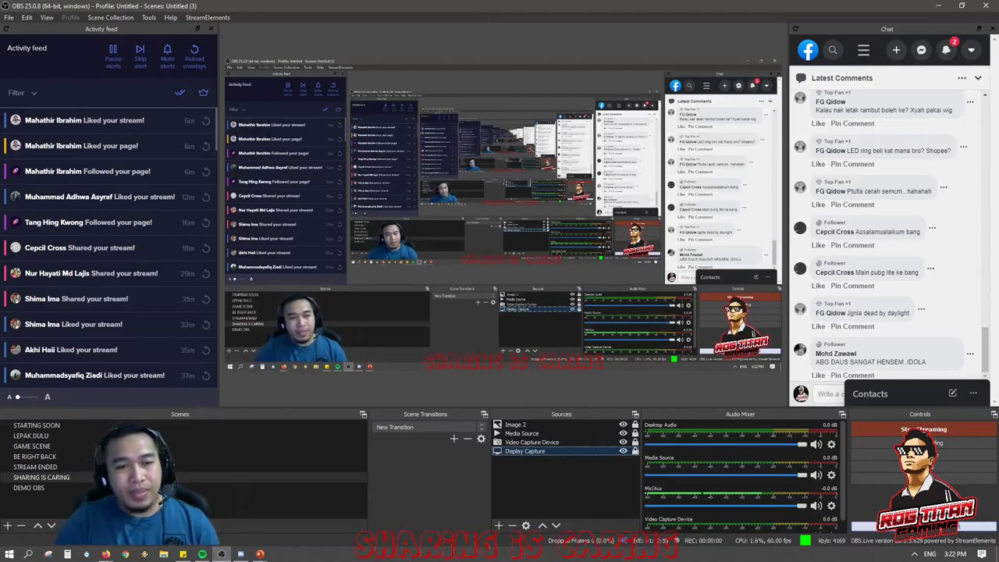
# Toggle the Image 2 logo overlay until it stays hidden, and dismiss the Facebook live notification.
pyautogui.click(587, 425)
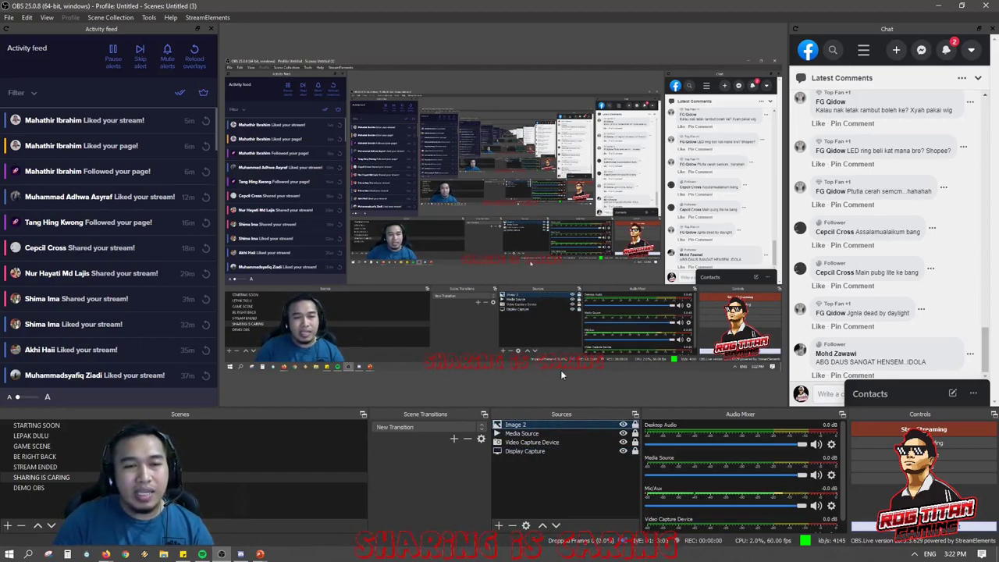
pyautogui.click(623, 425)
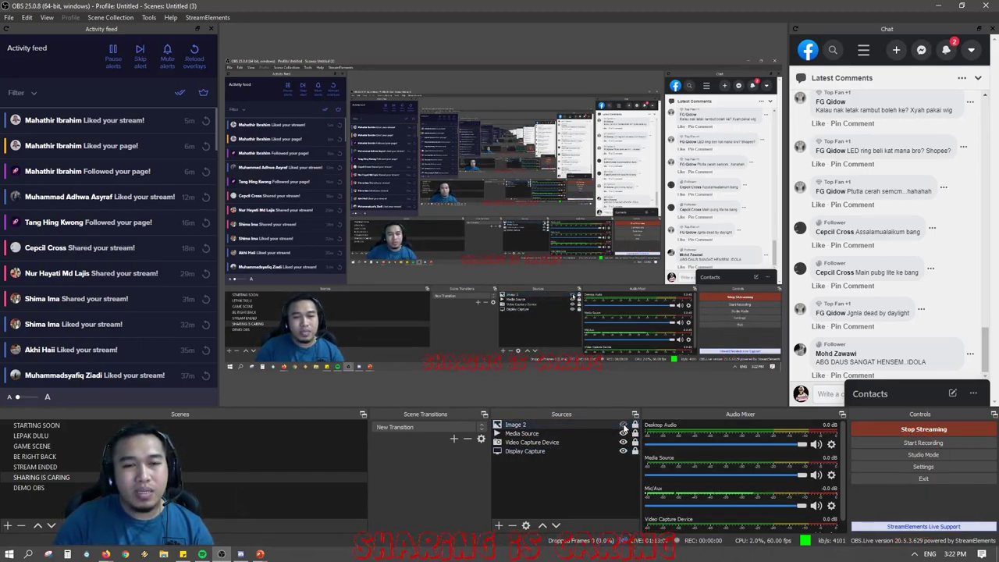
pyautogui.click(623, 425)
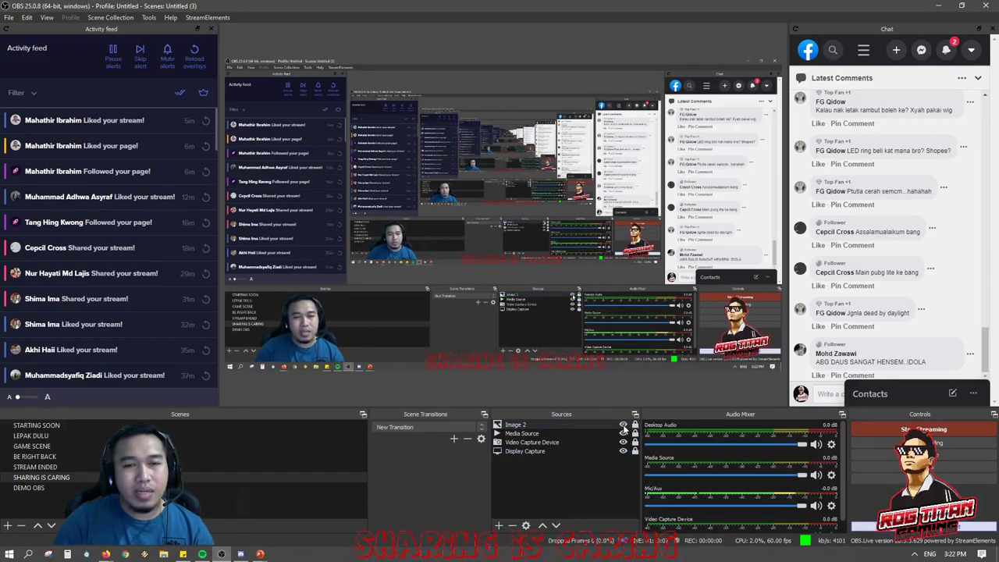
pyautogui.click(562, 424)
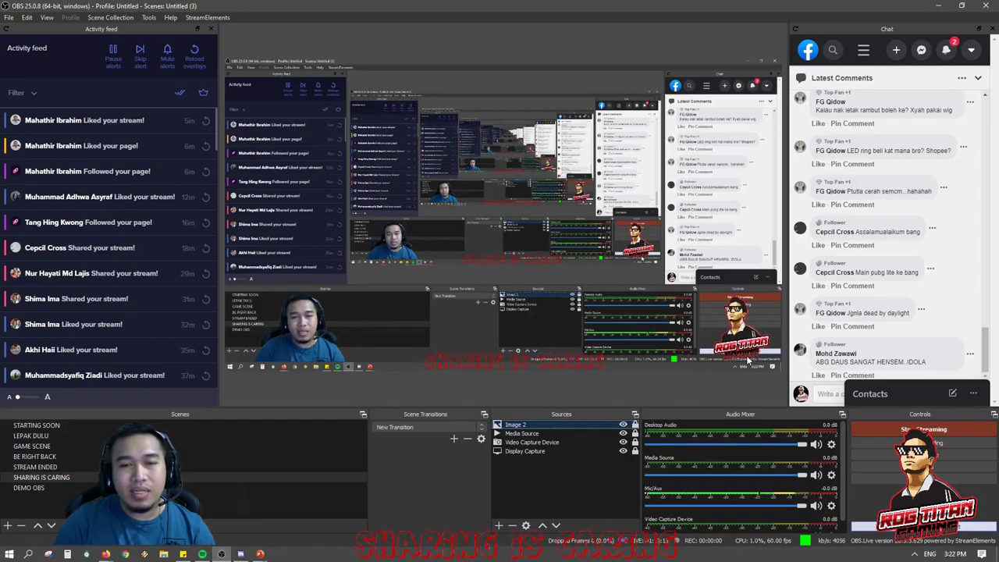
pyautogui.click(623, 424)
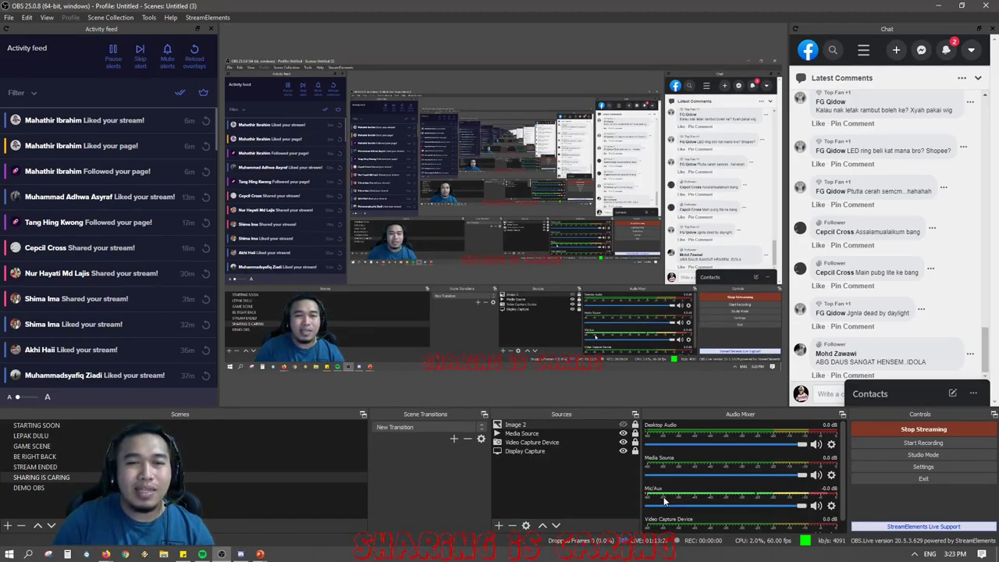
pyautogui.click(623, 425)
pyautogui.click(623, 425)
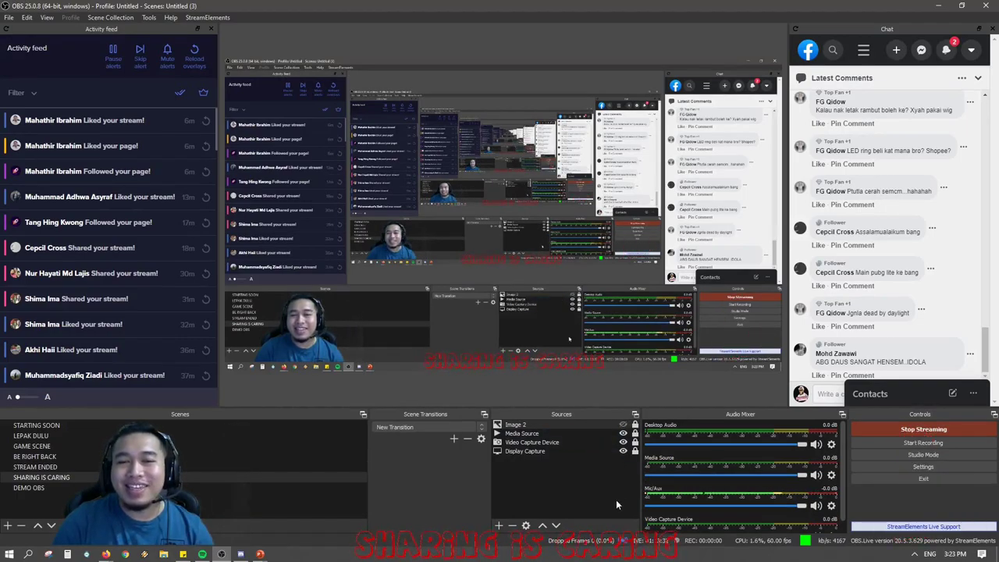
pyautogui.click(577, 423)
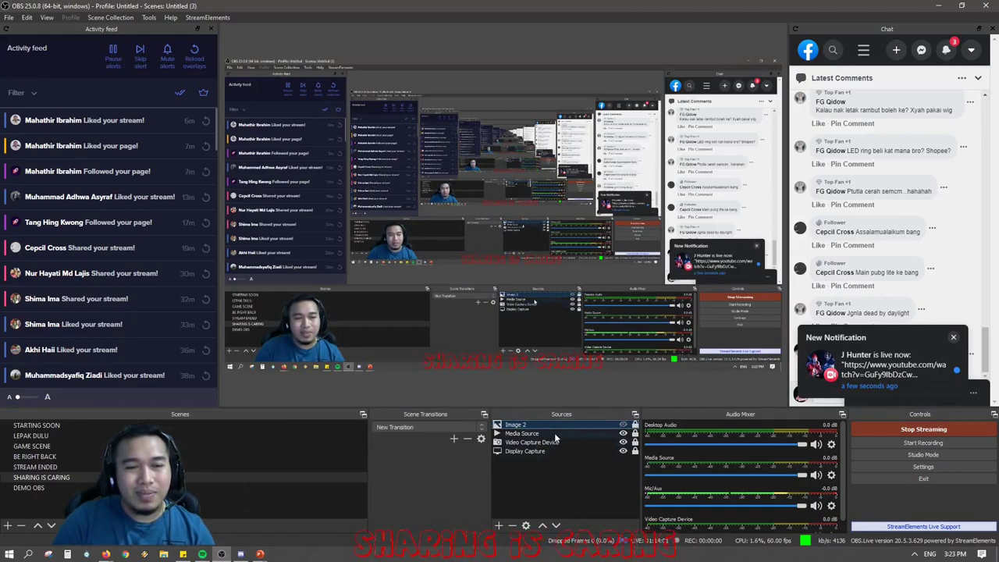
pyautogui.click(954, 340)
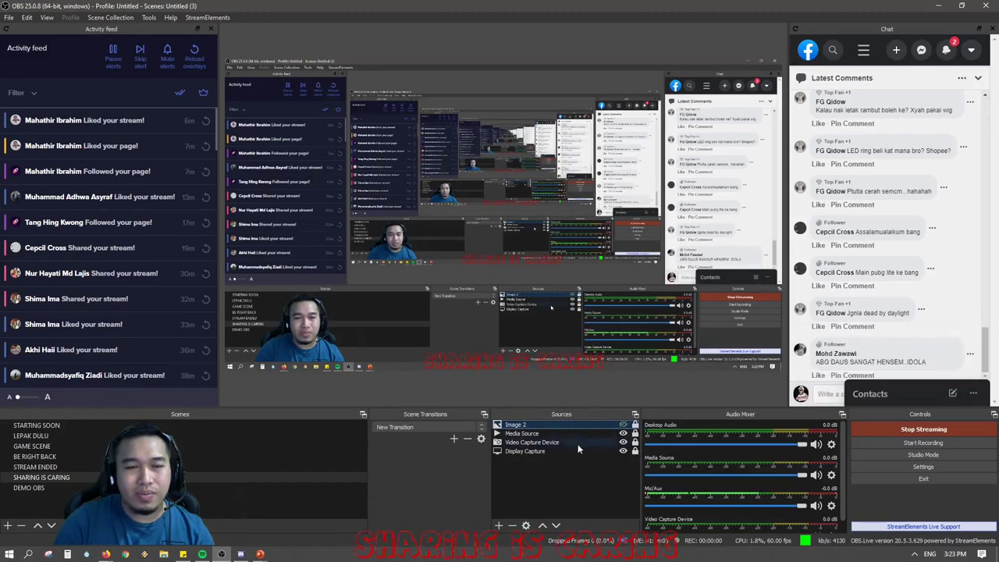
pyautogui.click(528, 435)
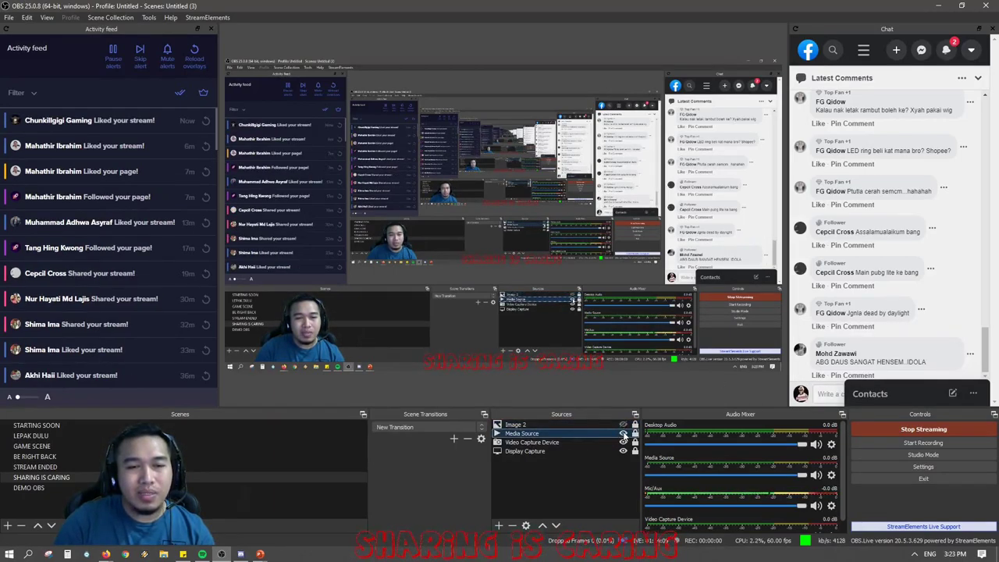
# Toggle the Media Source eye icon several times, leaving its overlay and audio hidden.
pyautogui.click(623, 434)
pyautogui.click(623, 434)
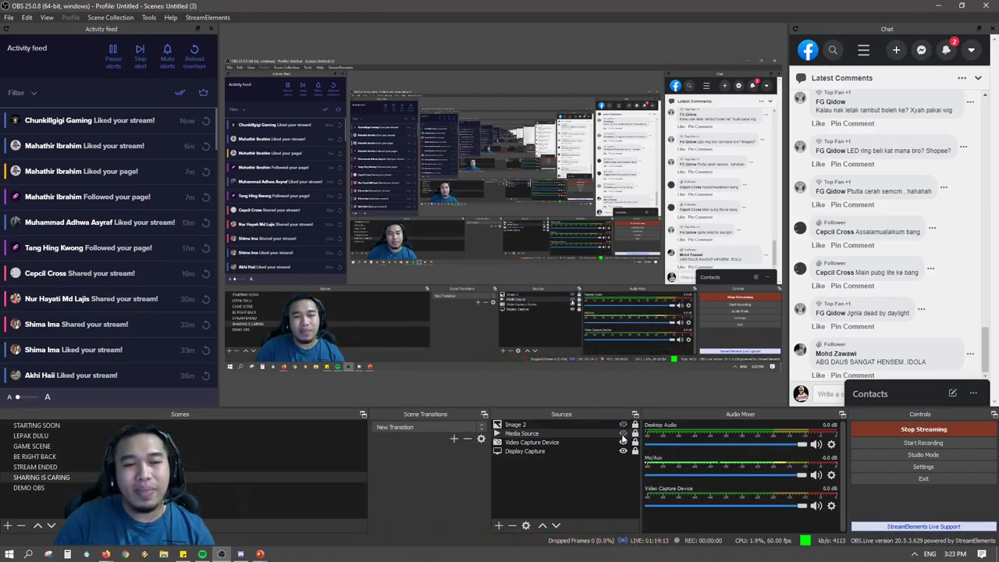
pyautogui.click(623, 434)
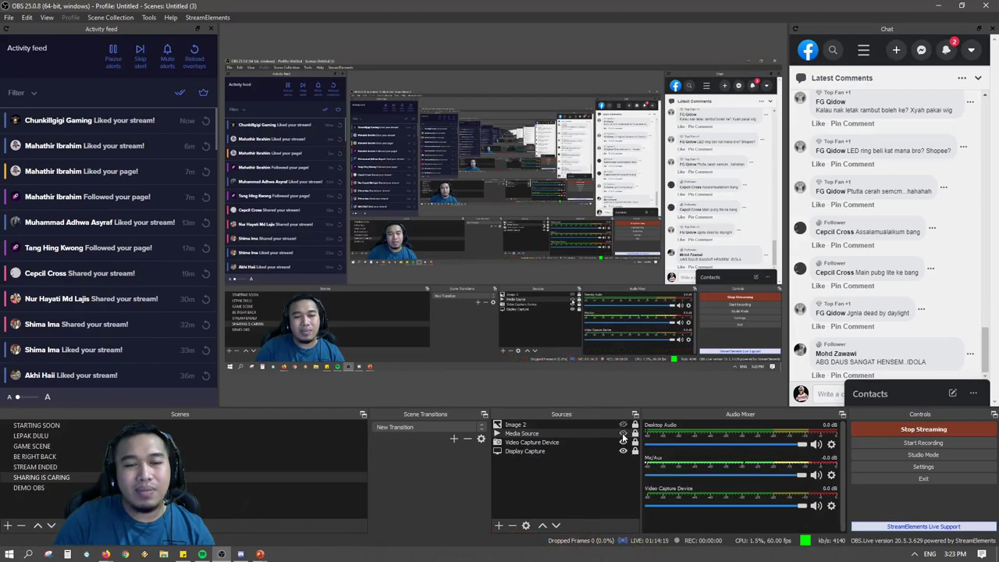
pyautogui.click(623, 434)
pyautogui.click(563, 432)
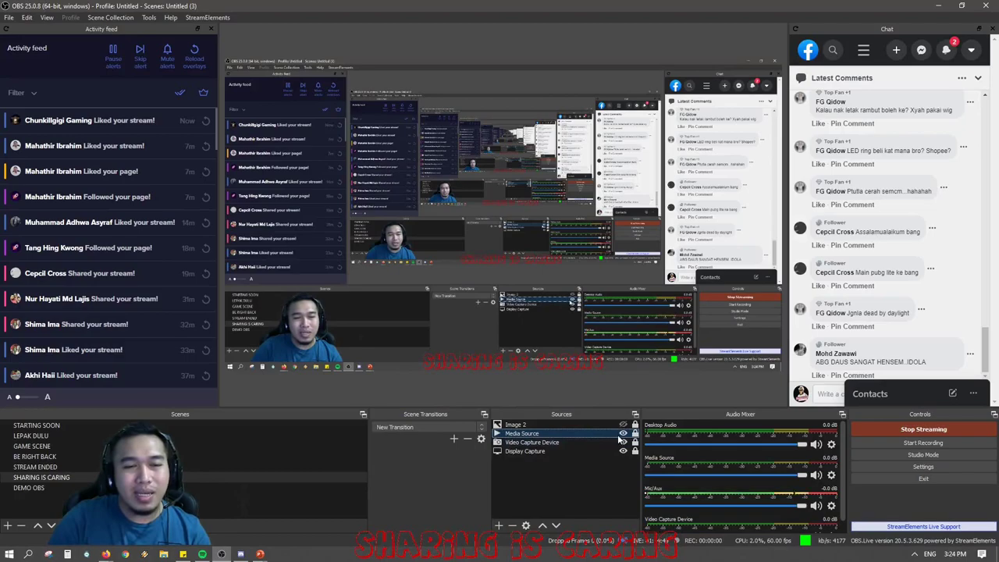
pyautogui.click(622, 435)
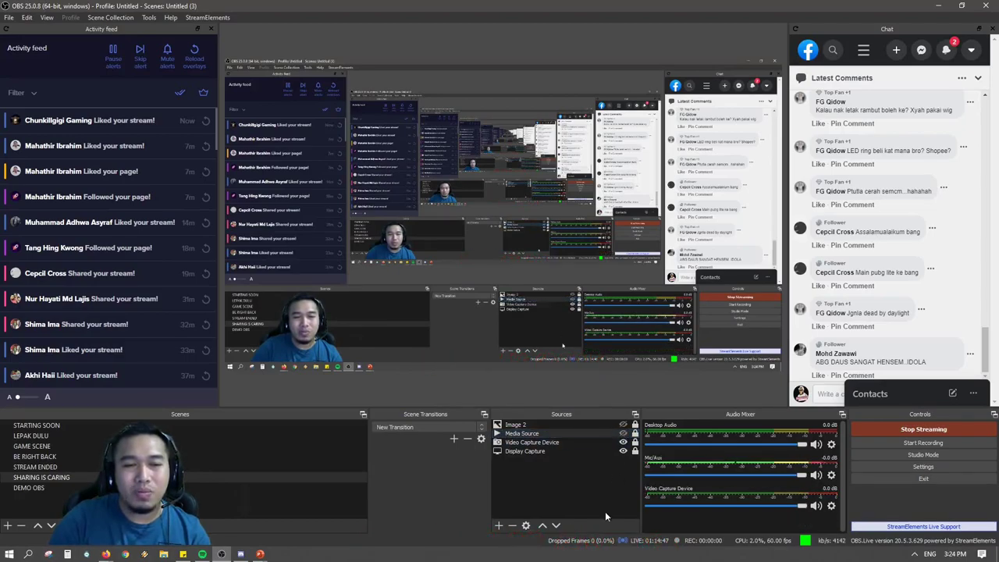
pyautogui.click(623, 434)
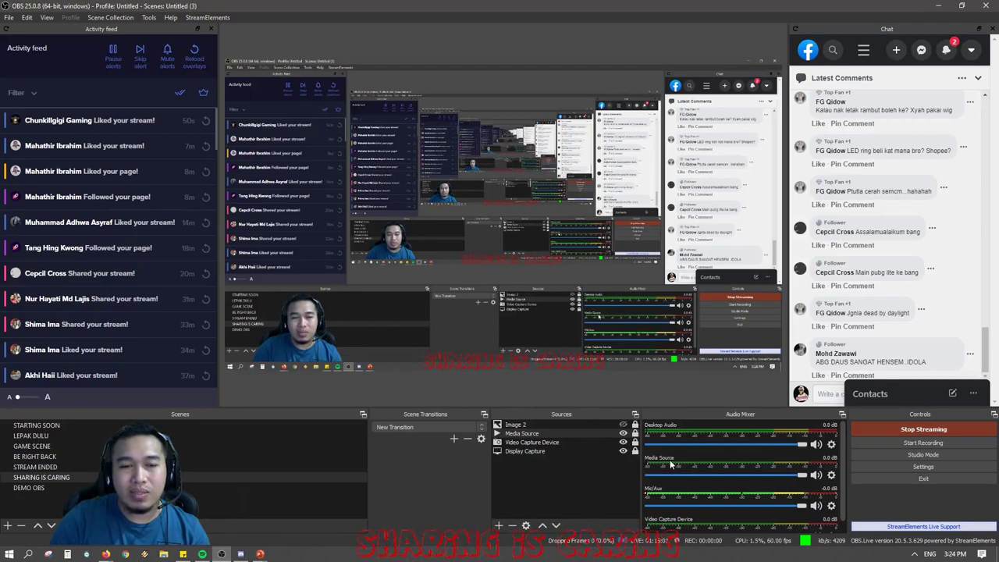
pyautogui.click(623, 434)
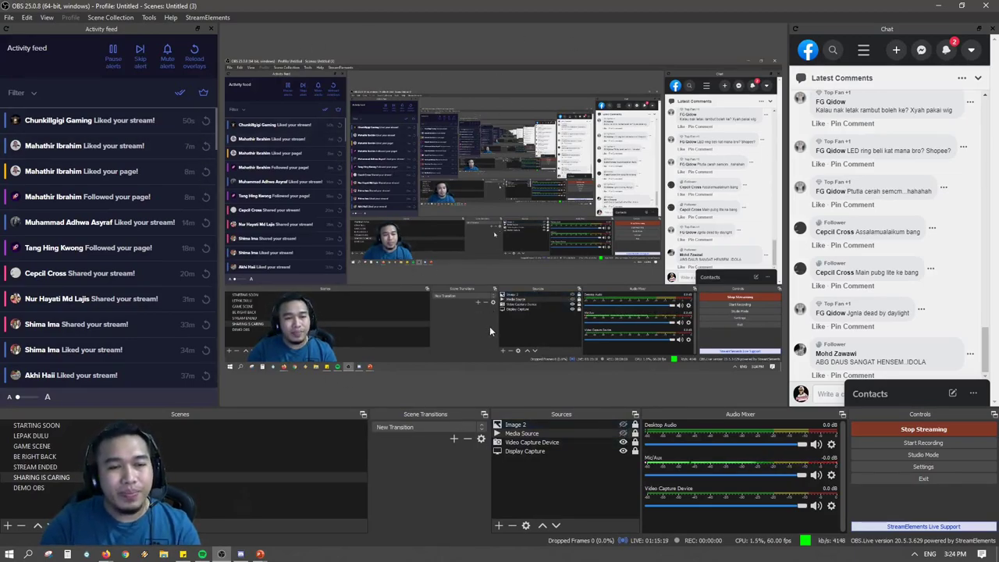
pyautogui.click(550, 443)
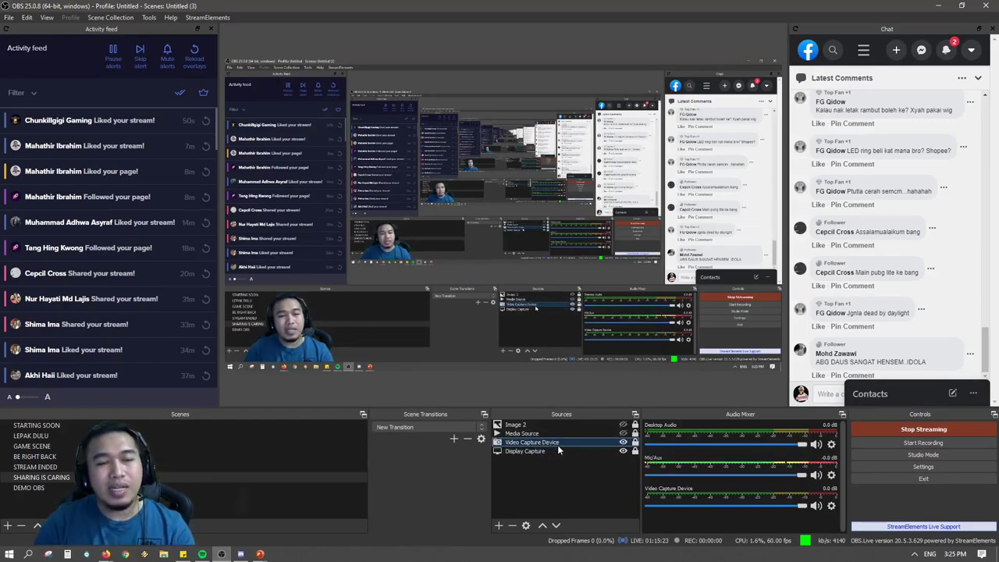
pyautogui.click(623, 442)
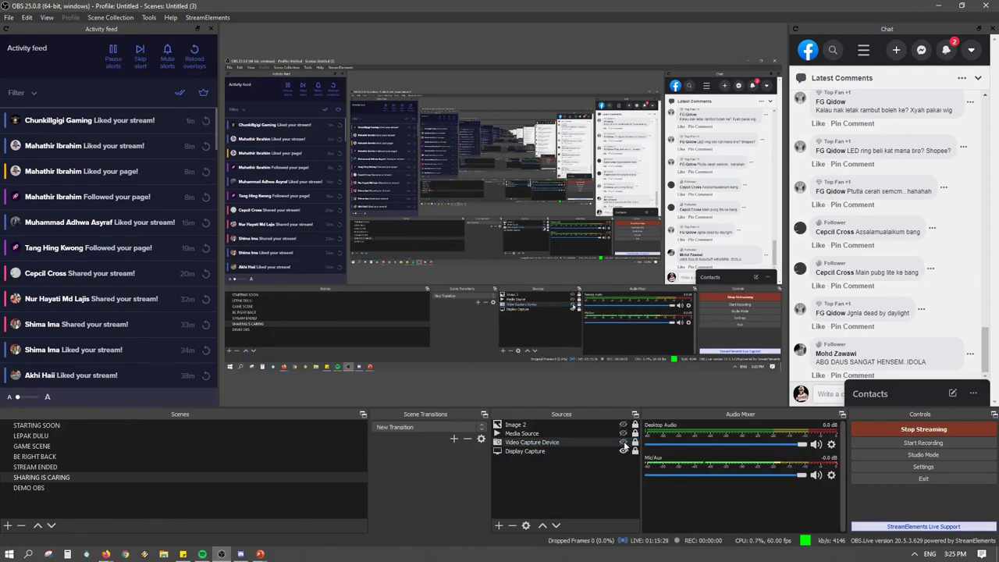
pyautogui.click(623, 441)
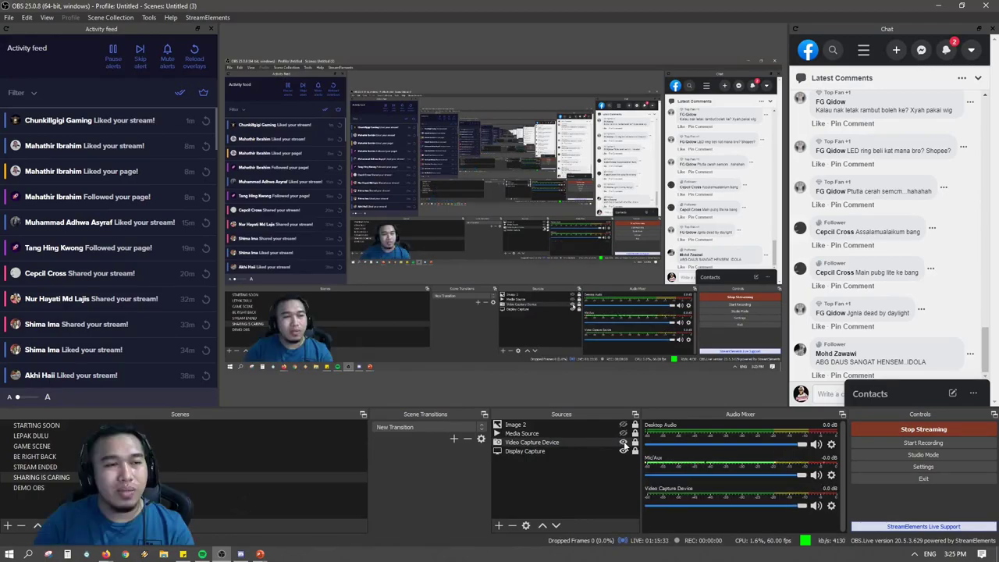
pyautogui.click(624, 441)
pyautogui.click(624, 441)
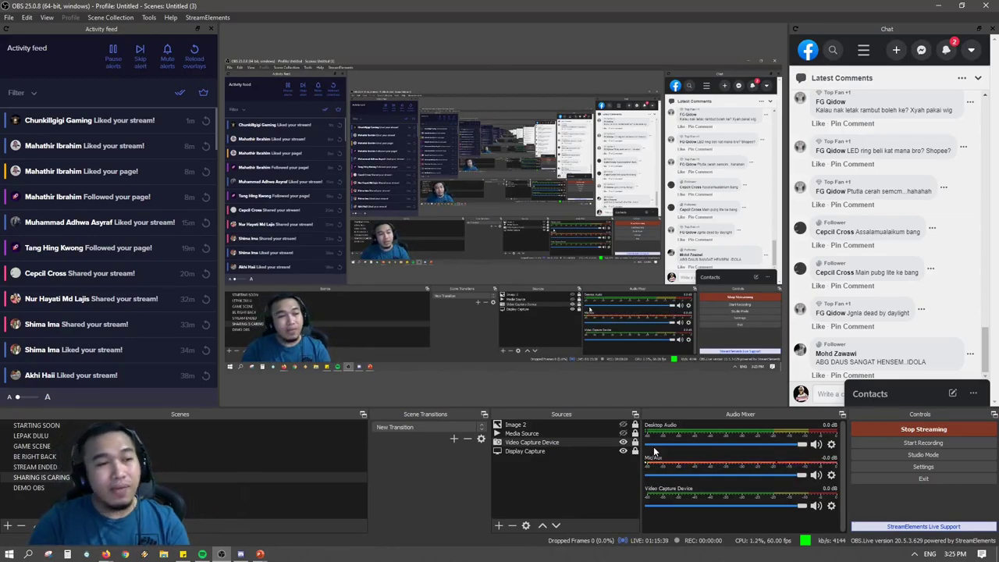
pyautogui.click(576, 452)
pyautogui.click(587, 442)
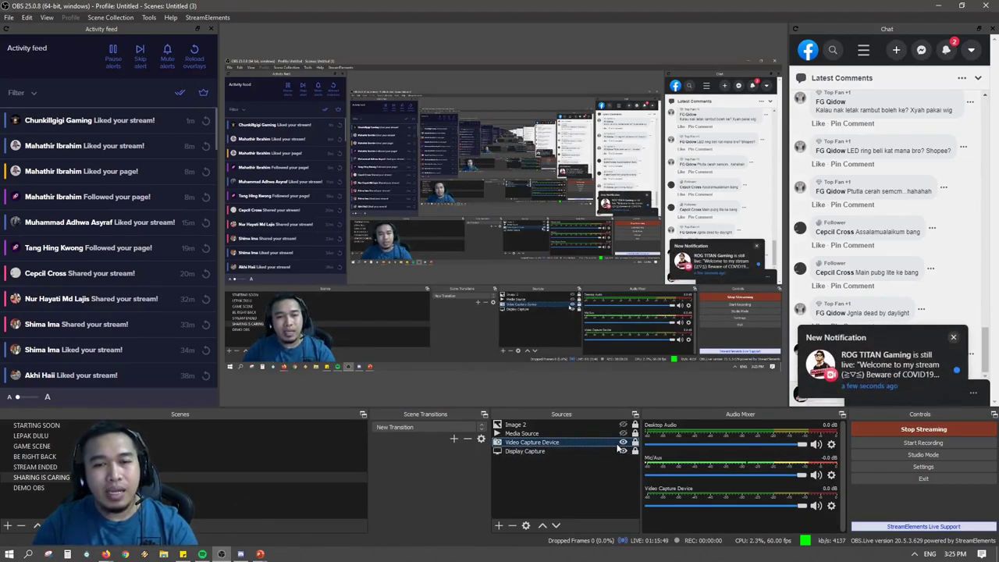
pyautogui.click(623, 442)
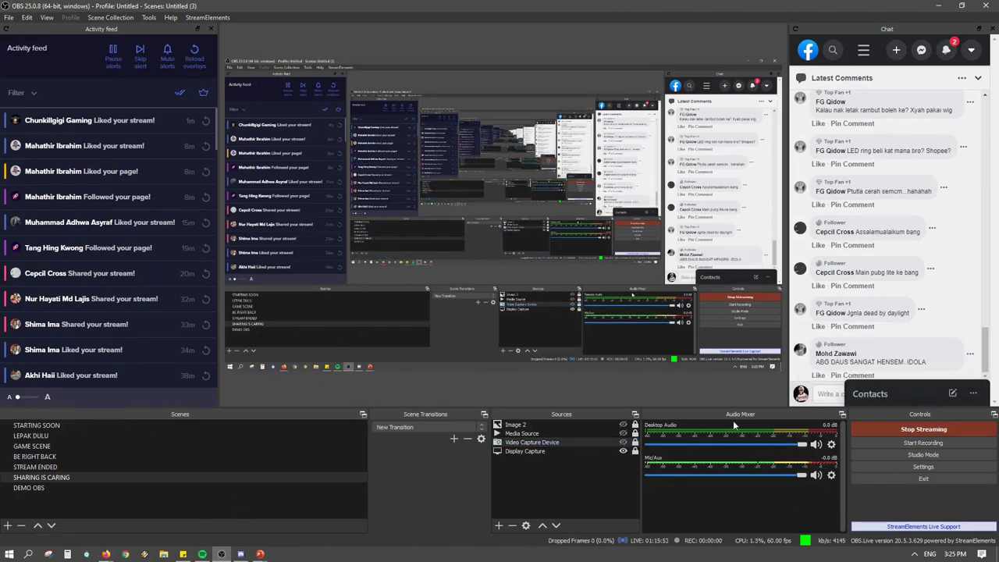
pyautogui.click(624, 443)
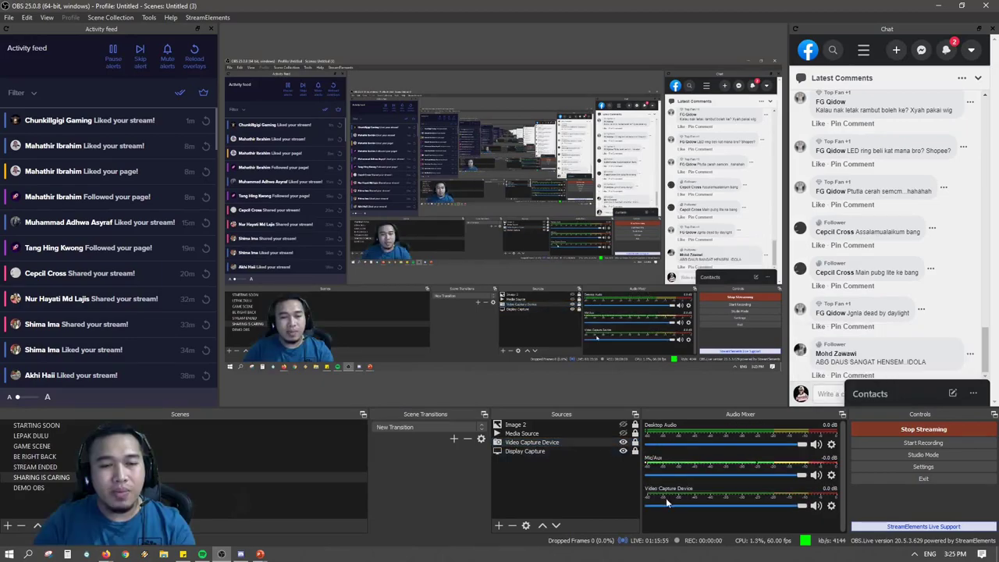
pyautogui.click(624, 442)
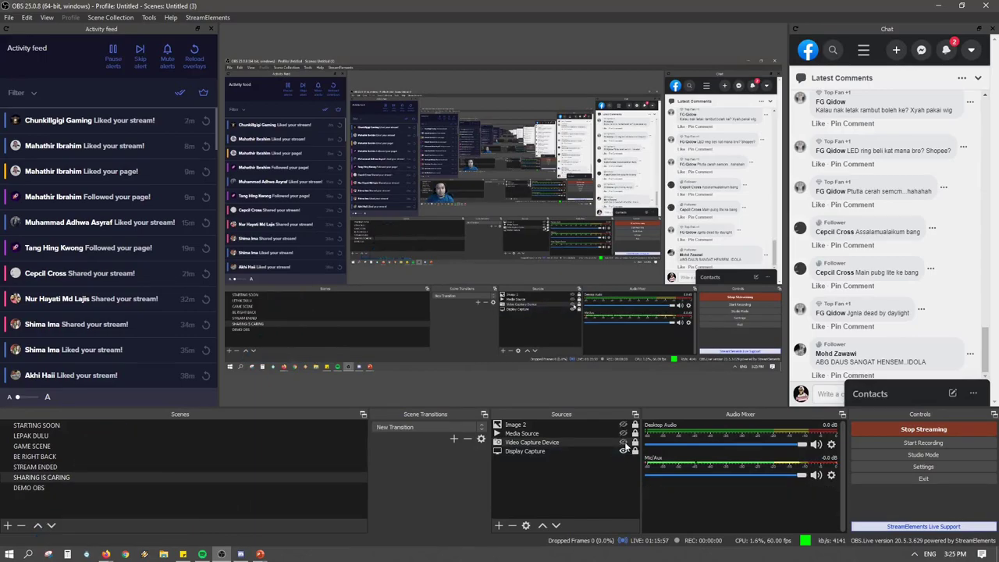
pyautogui.click(623, 442)
pyautogui.click(623, 442)
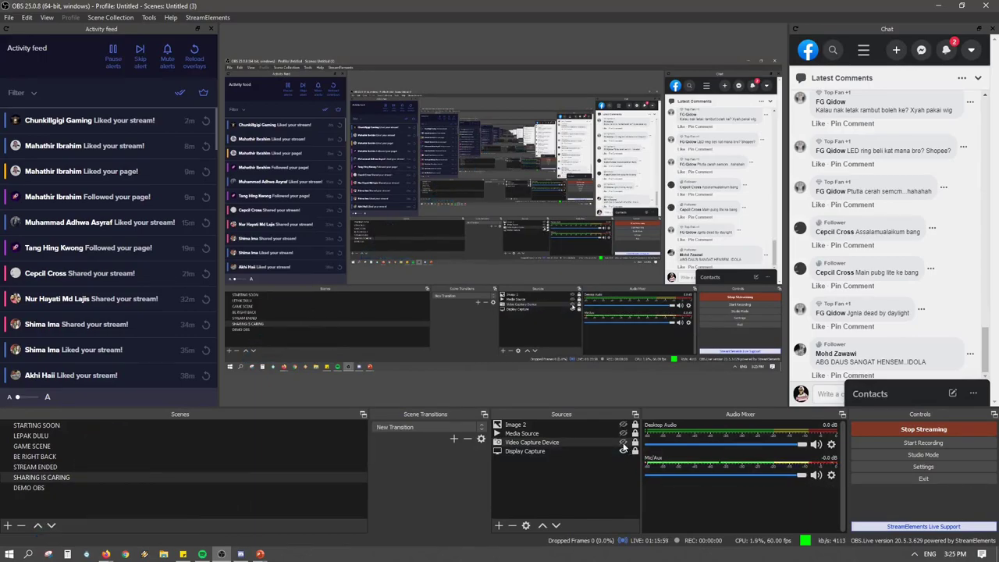
pyautogui.click(624, 443)
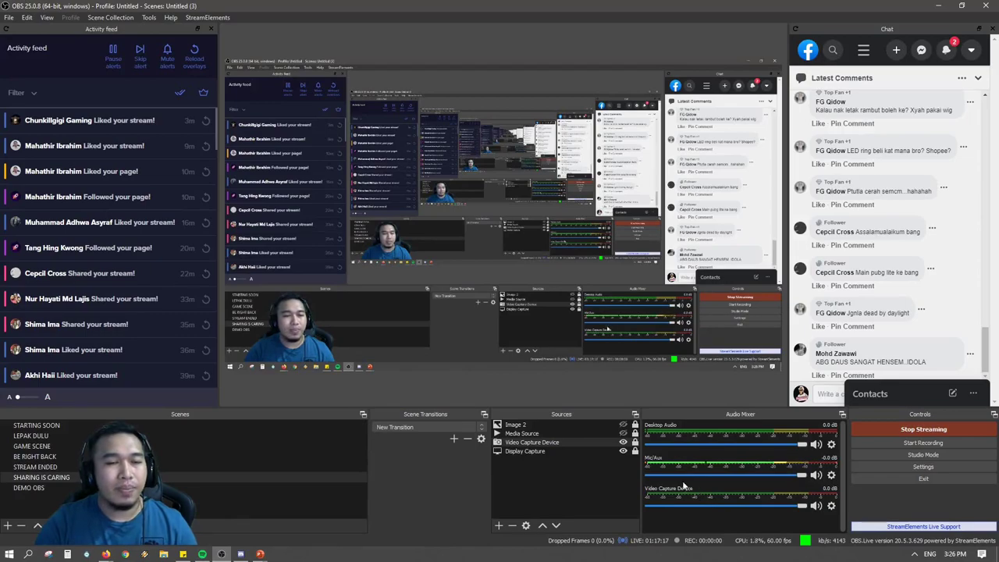
pyautogui.click(564, 449)
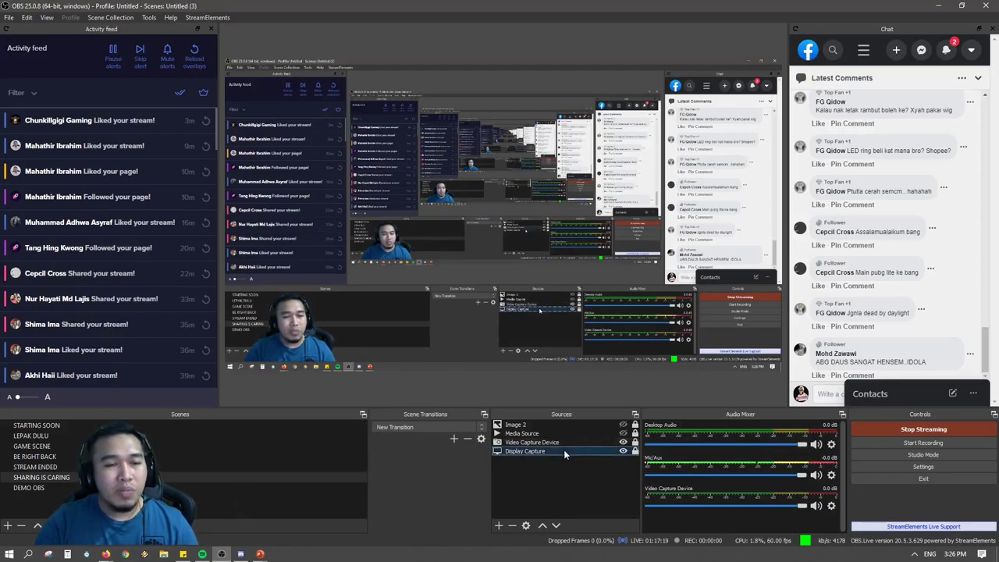
pyautogui.click(623, 453)
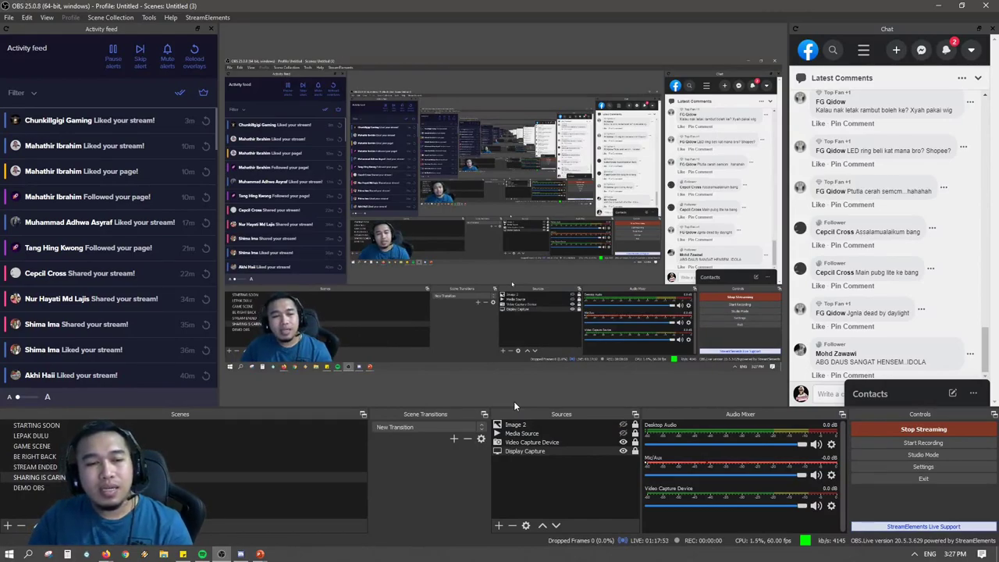
pyautogui.click(535, 433)
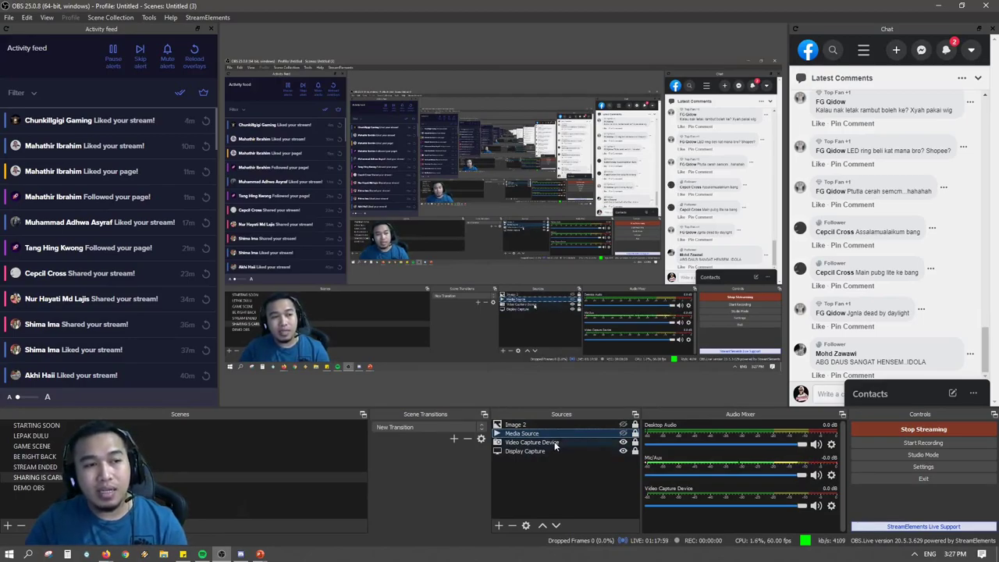
pyautogui.click(623, 425)
pyautogui.click(623, 434)
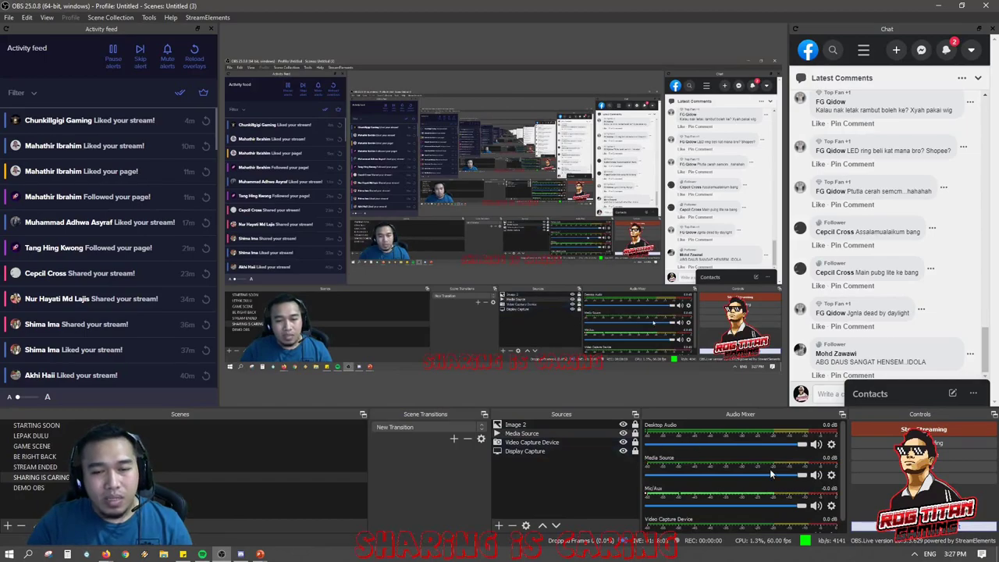
pyautogui.scroll(-1, 762, 489)
pyautogui.scroll(1, 762, 490)
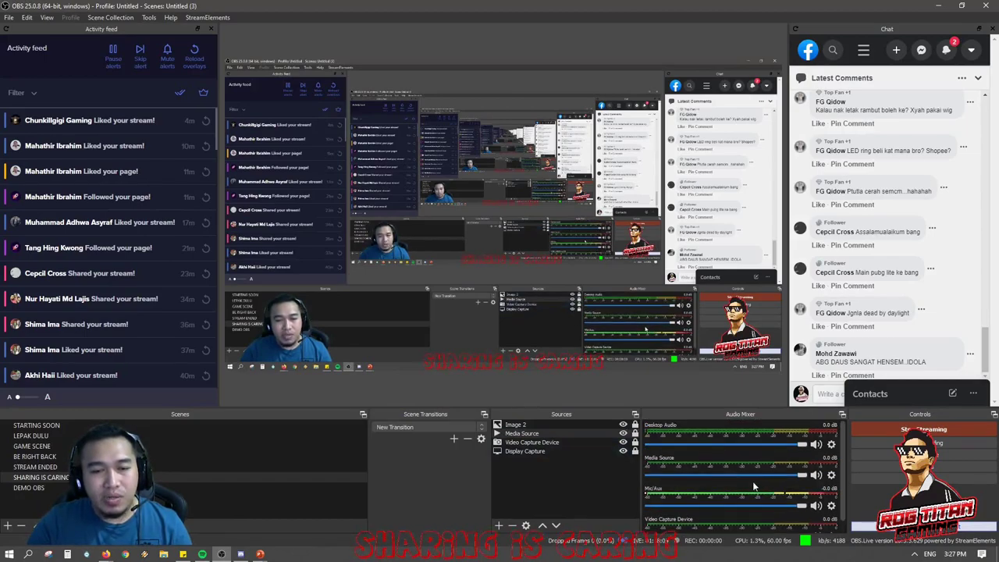
pyautogui.click(623, 426)
pyautogui.click(623, 434)
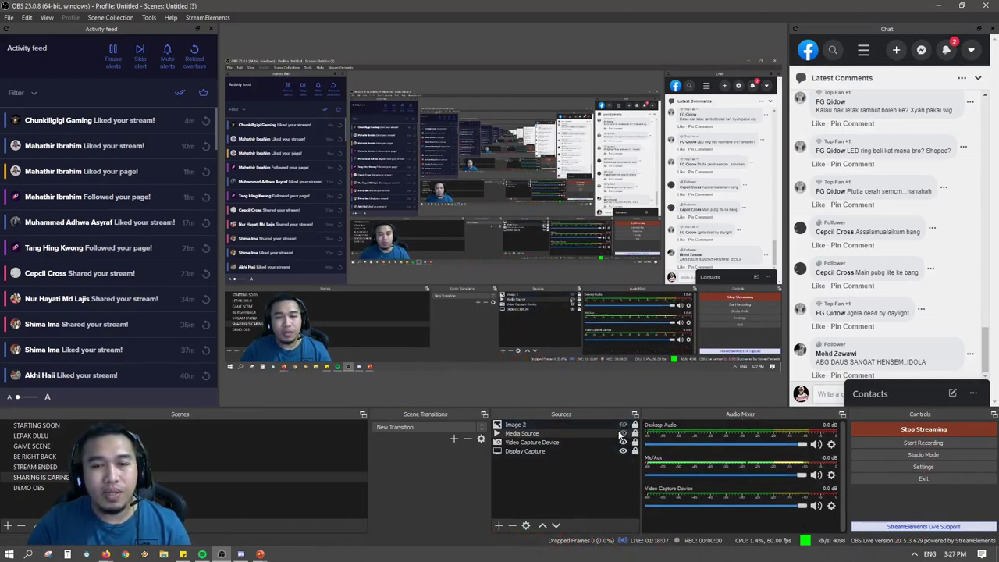
pyautogui.click(551, 443)
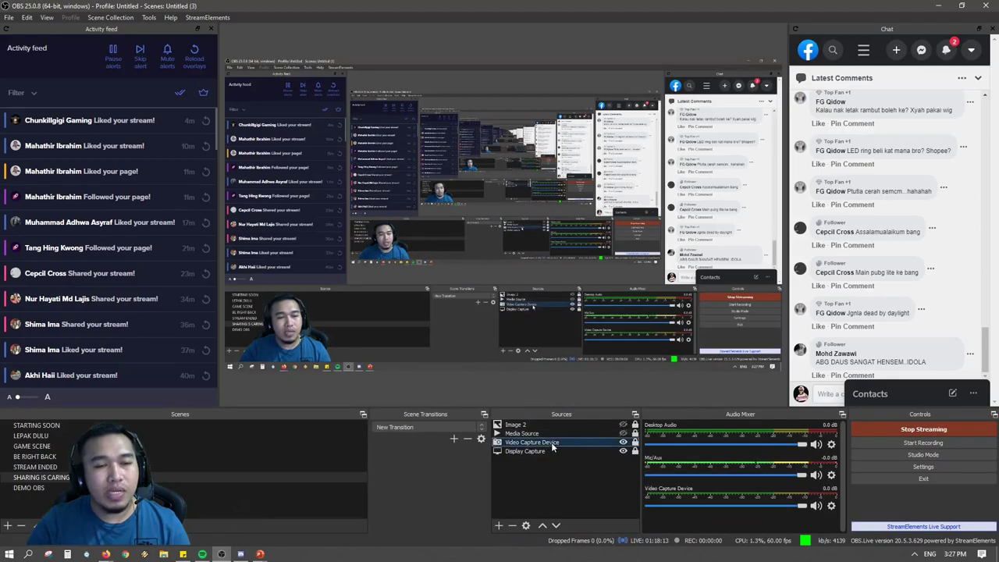
pyautogui.click(549, 450)
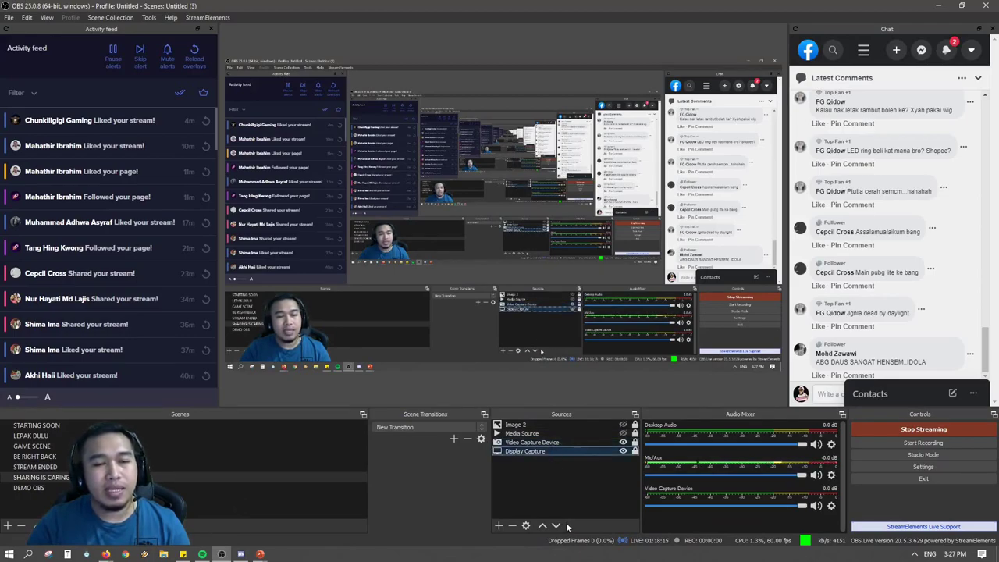
# Narrow the Scenes dock and give the Sources list slightly more width.
pyautogui.click(561, 442)
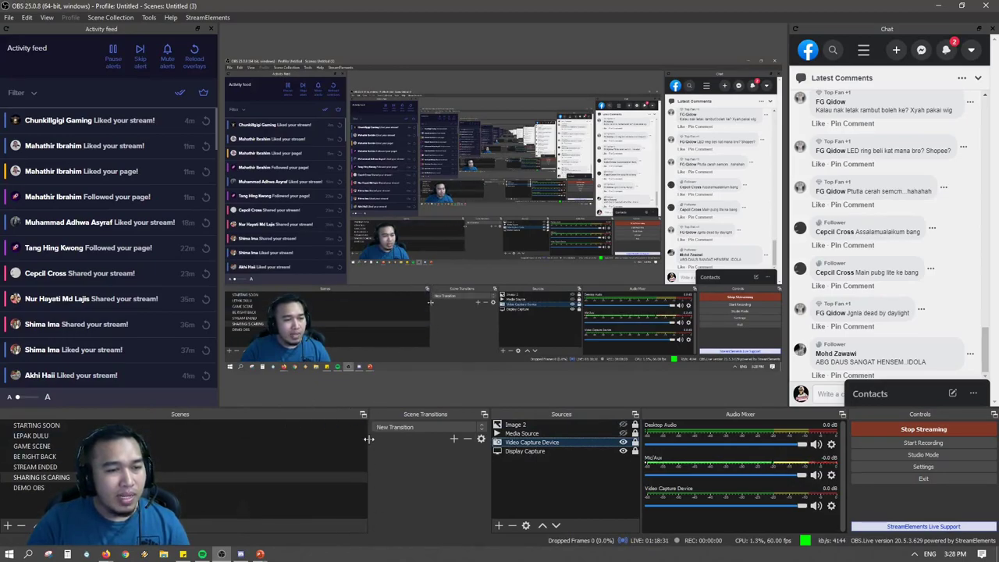
pyautogui.moveTo(370, 438); pyautogui.dragTo(336, 442)
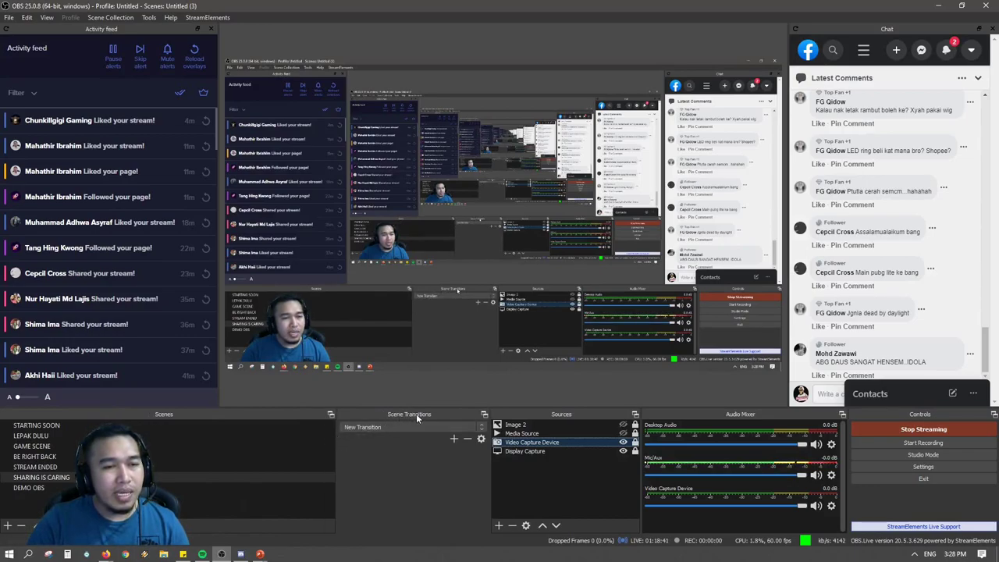
pyautogui.click(168, 486)
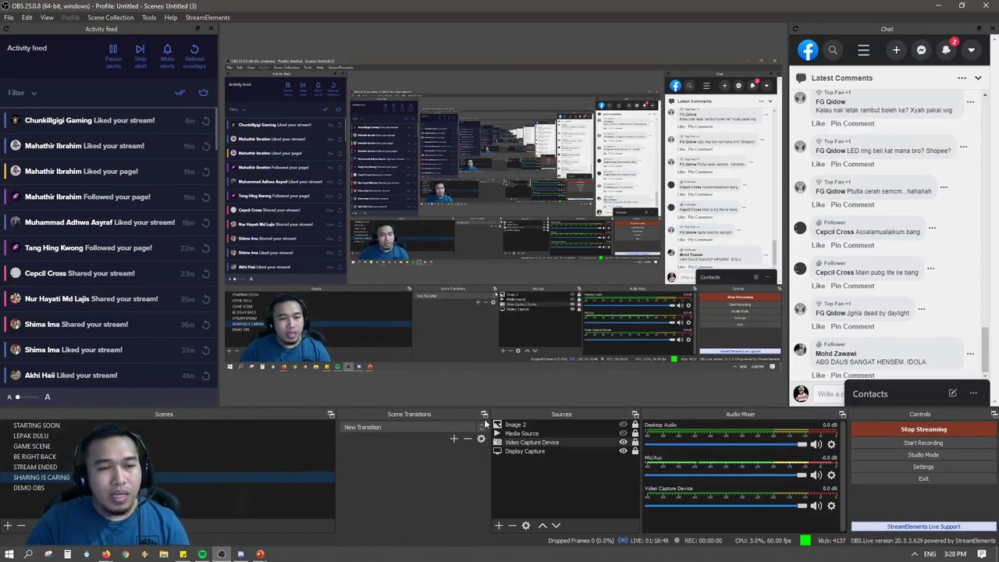
pyautogui.moveTo(490, 467); pyautogui.dragTo(482, 467)
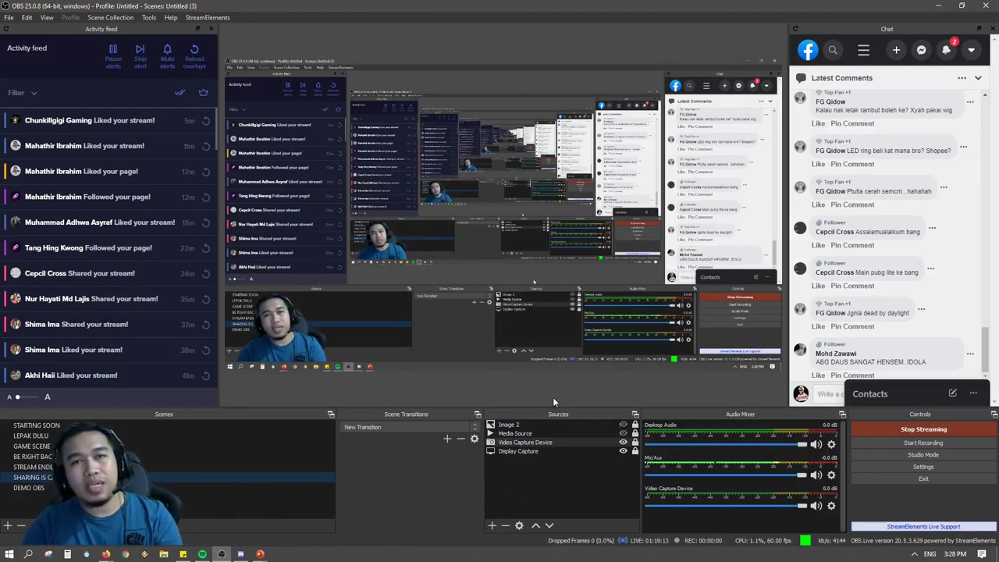
pyautogui.click(529, 444)
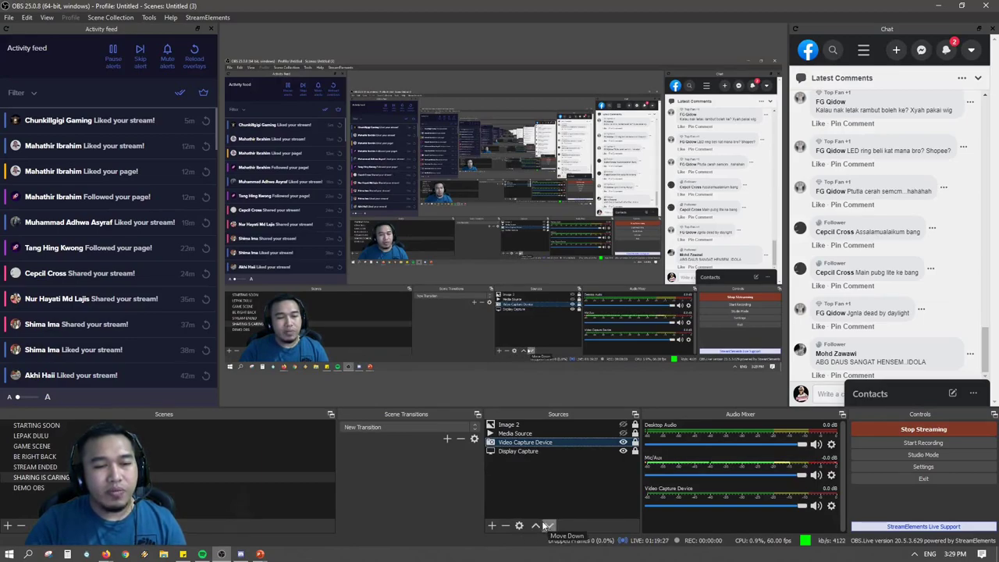
pyautogui.click(521, 453)
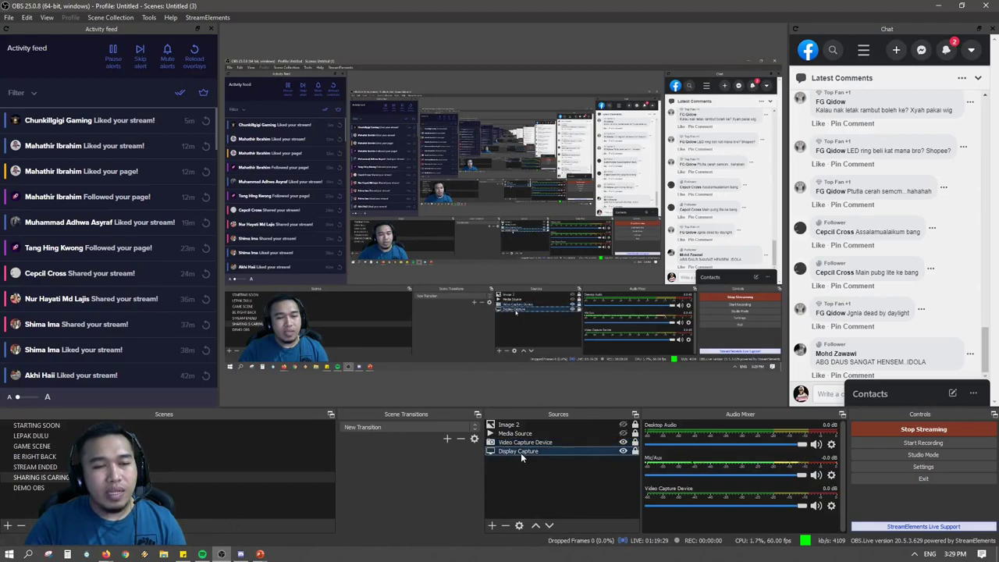
pyautogui.click(537, 525)
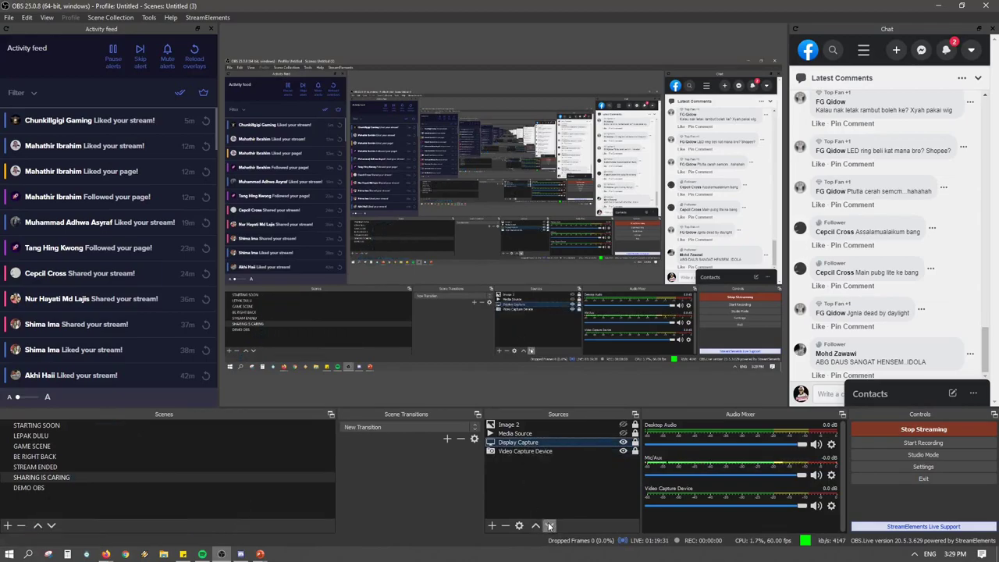
pyautogui.click(549, 525)
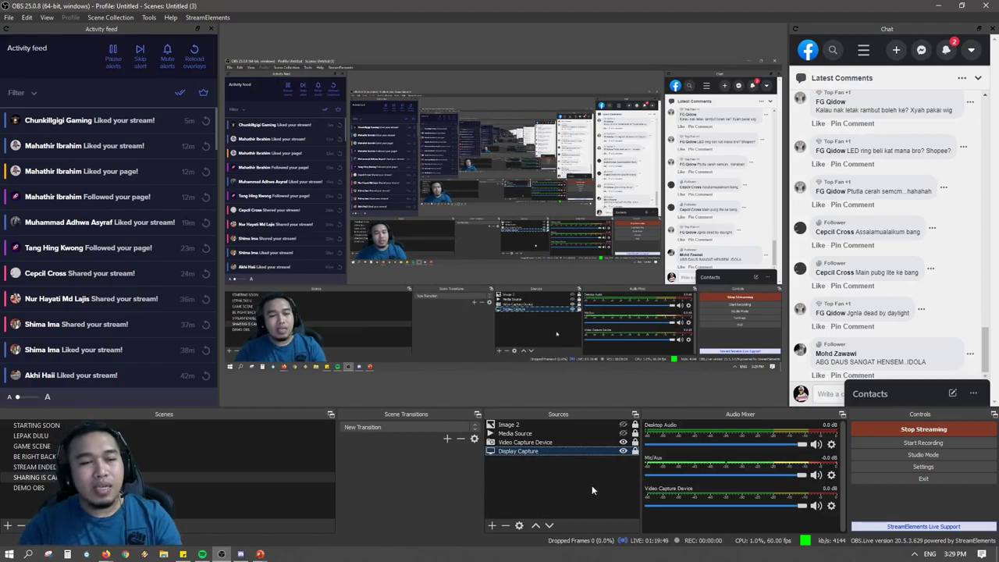
pyautogui.click(540, 443)
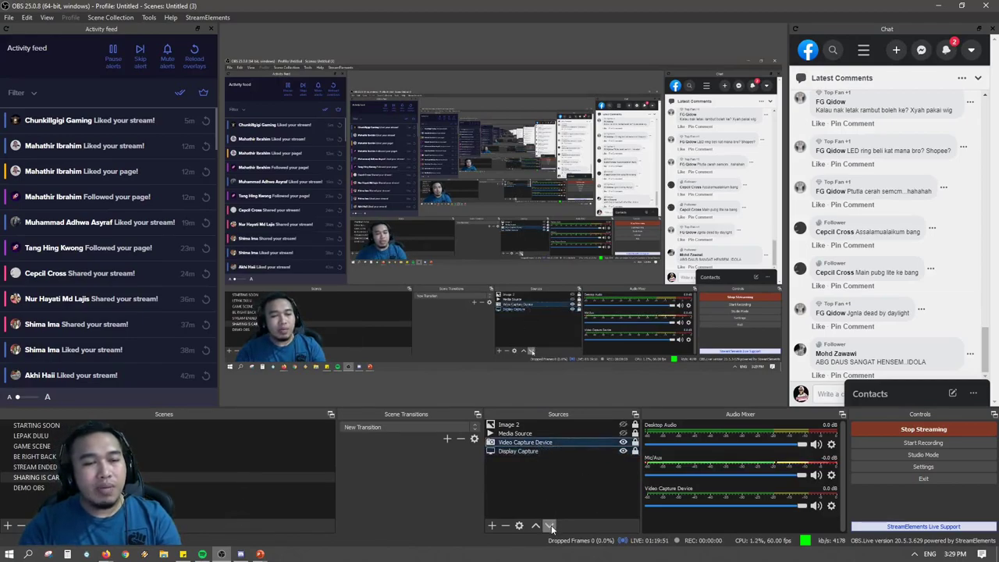
pyautogui.click(549, 526)
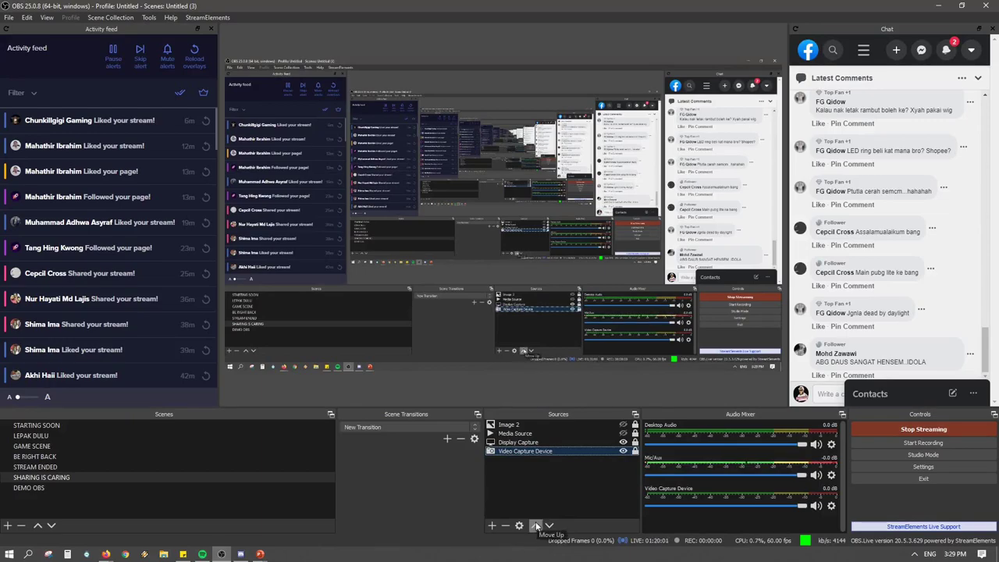
pyautogui.click(535, 525)
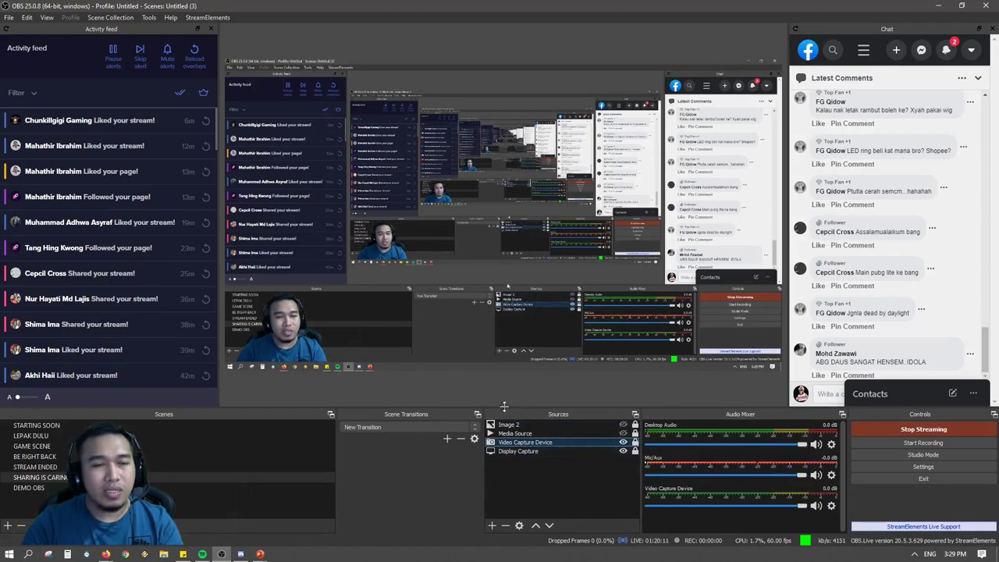
pyautogui.moveTo(638, 442); pyautogui.dragTo(647, 441)
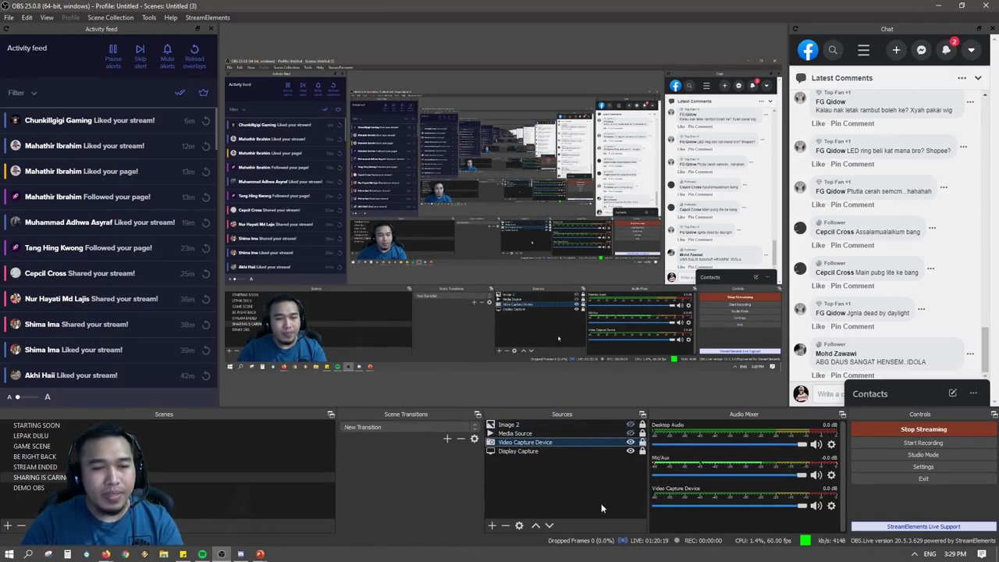
# Start adding a second Video Capture Device source, then cancel the Create/Select Source dialog.
pyautogui.click(492, 529)
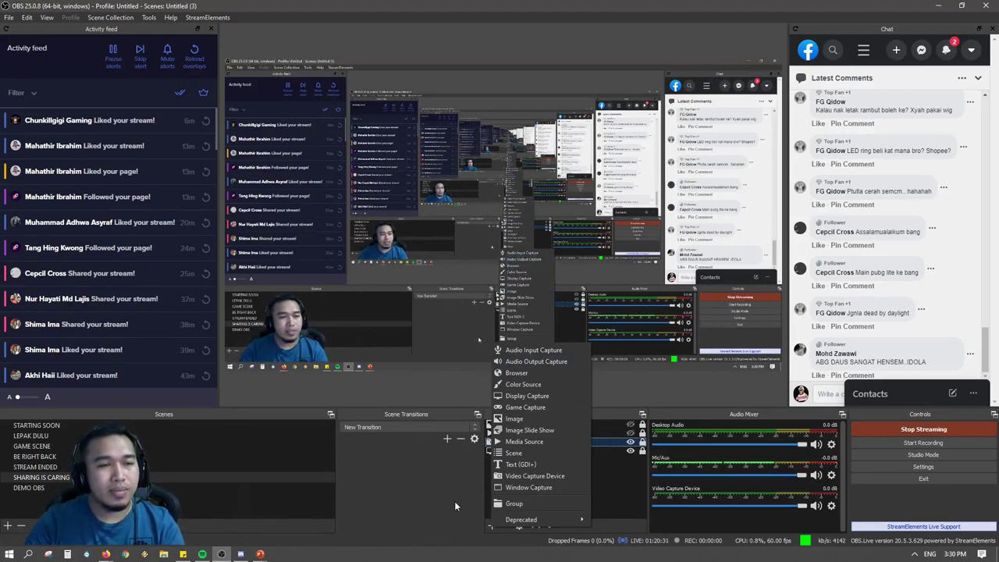
pyautogui.click(488, 534)
pyautogui.click(488, 534)
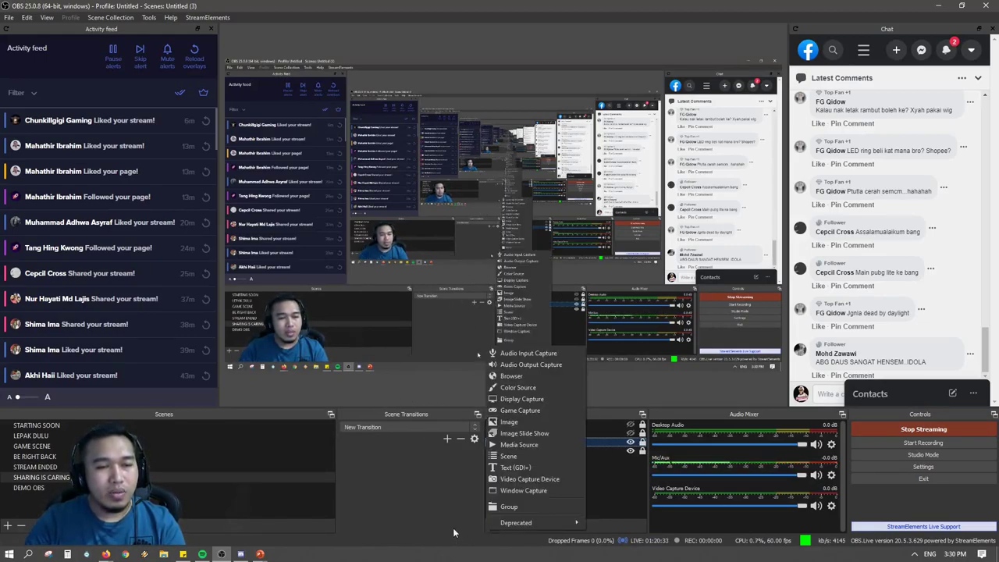
pyautogui.click(474, 526)
pyautogui.click(490, 527)
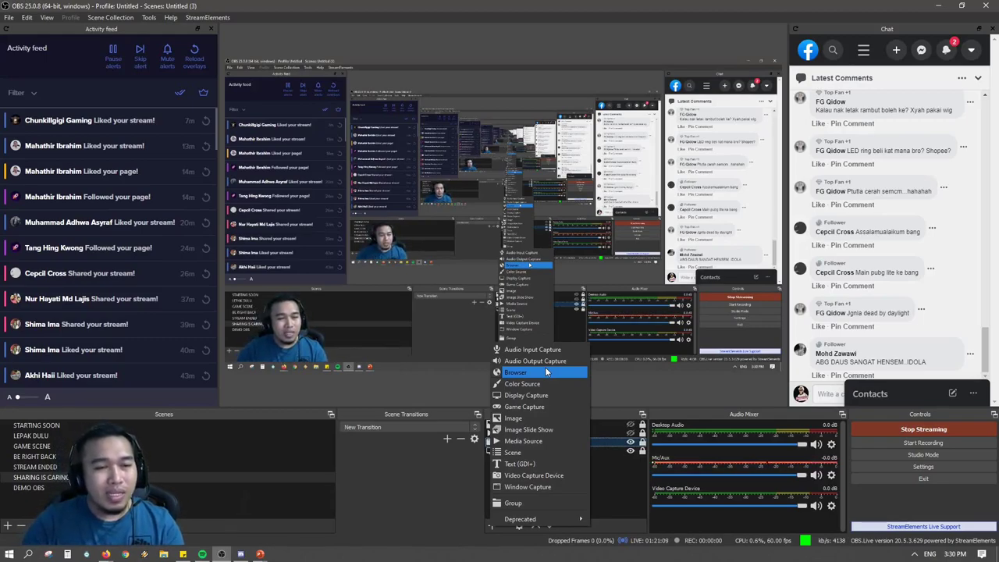
pyautogui.click(554, 481)
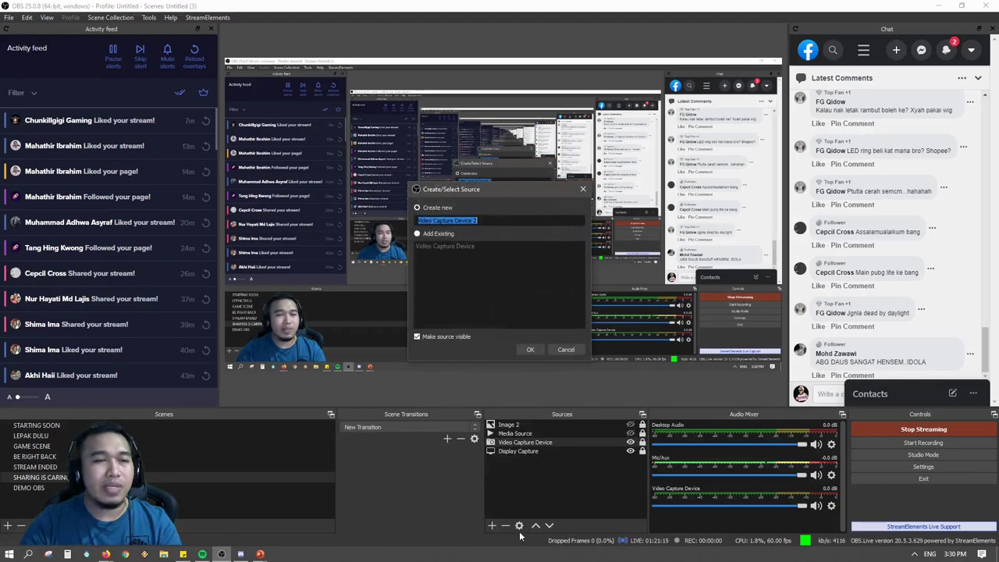
pyautogui.moveTo(481, 190); pyautogui.dragTo(533, 98)
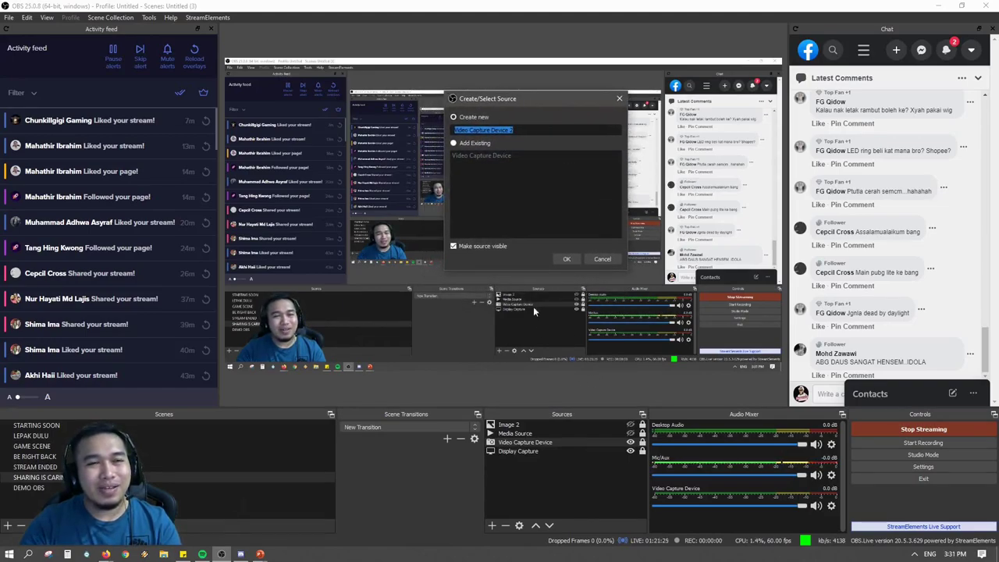
pyautogui.click(587, 257)
# Untick Enable Preview in the preview's context menu, then select the Video Capture Device source.
pyautogui.rightClick(494, 381)
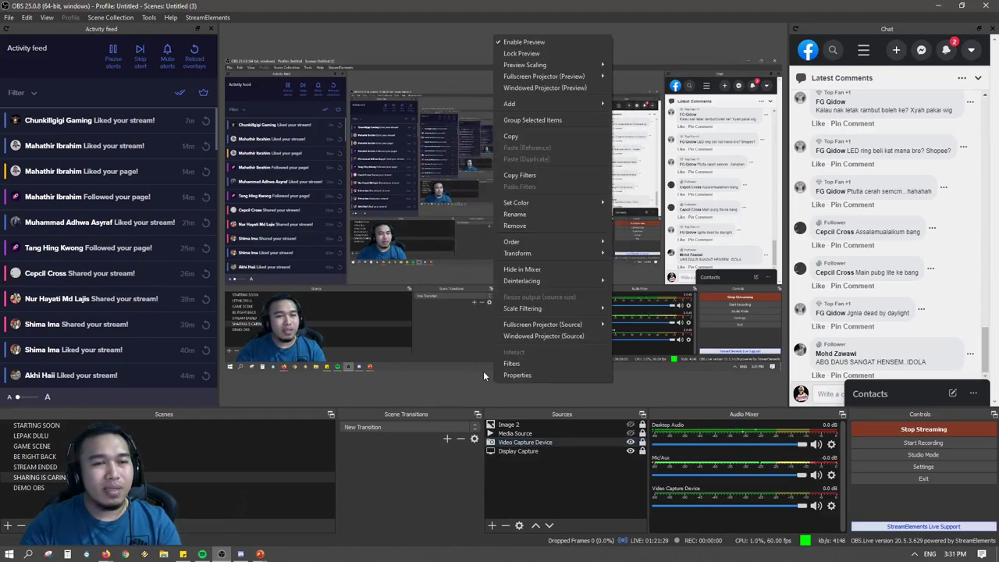
pyautogui.rightClick(465, 338)
pyautogui.rightClick(465, 338)
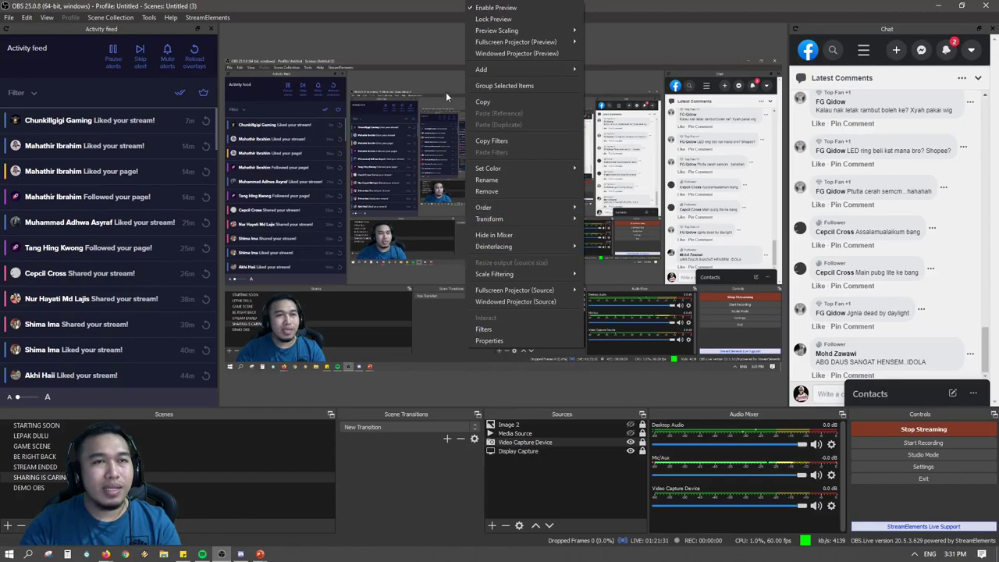
pyautogui.click(494, 8)
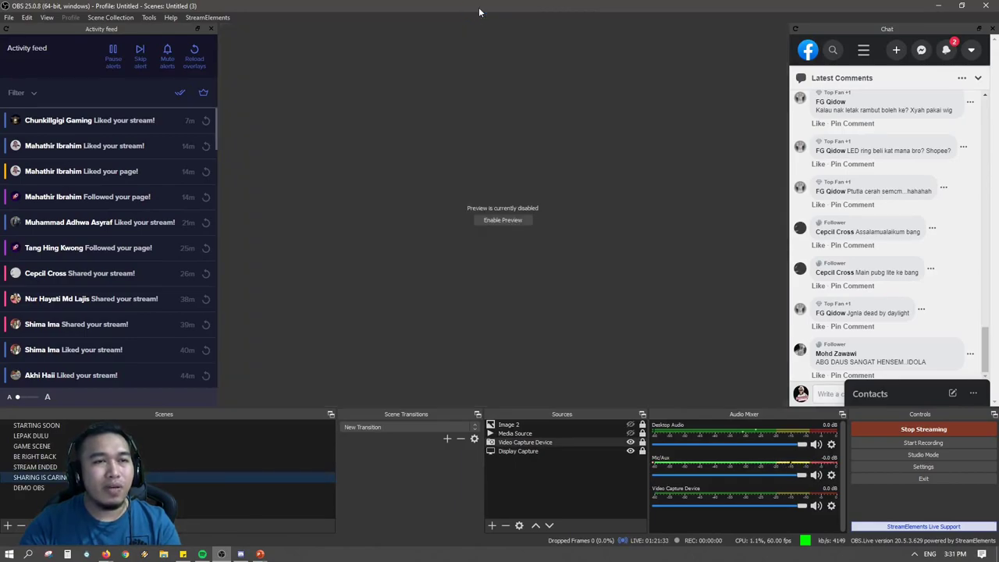
pyautogui.click(499, 220)
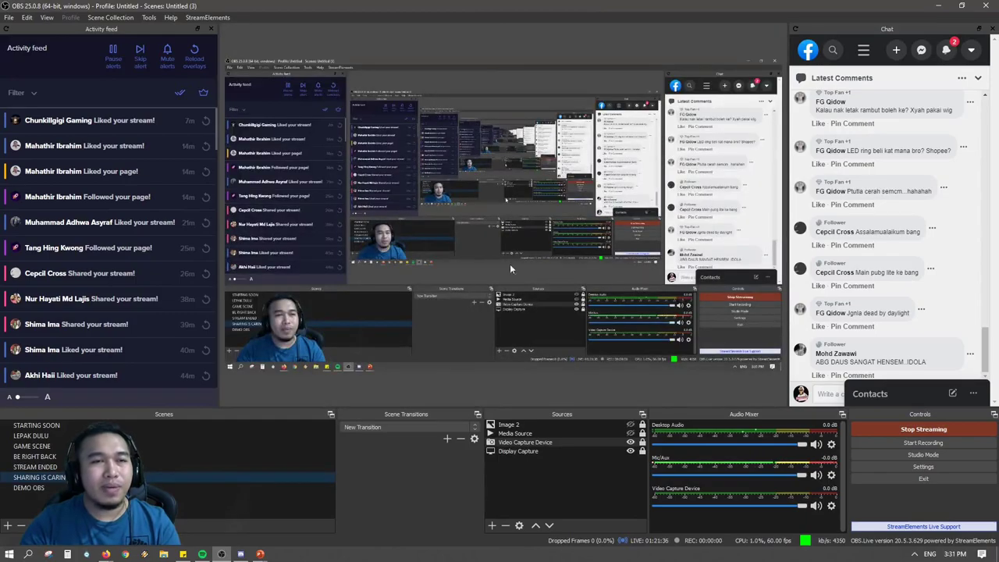
pyautogui.rightClick(509, 67)
pyautogui.click(524, 78)
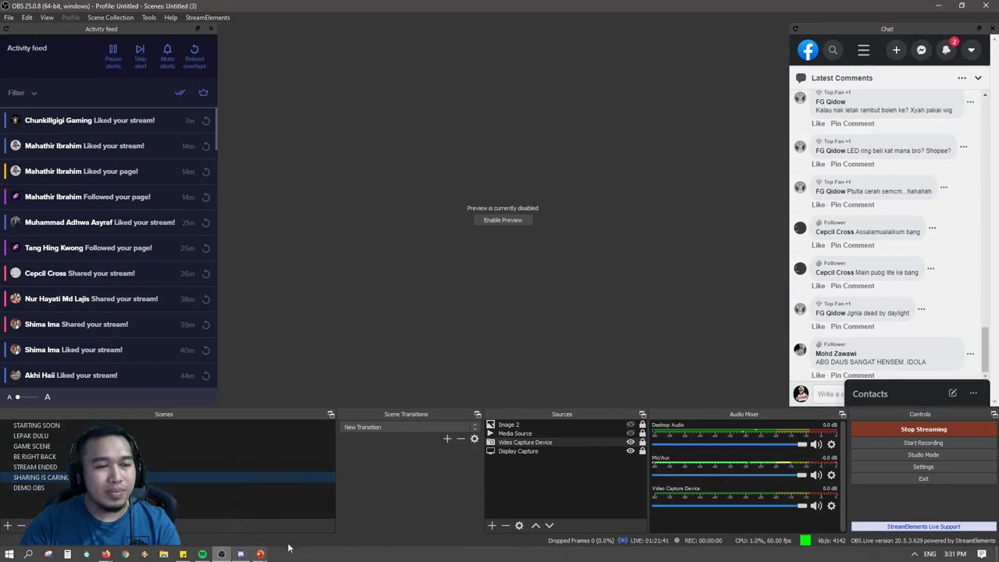
pyautogui.click(516, 443)
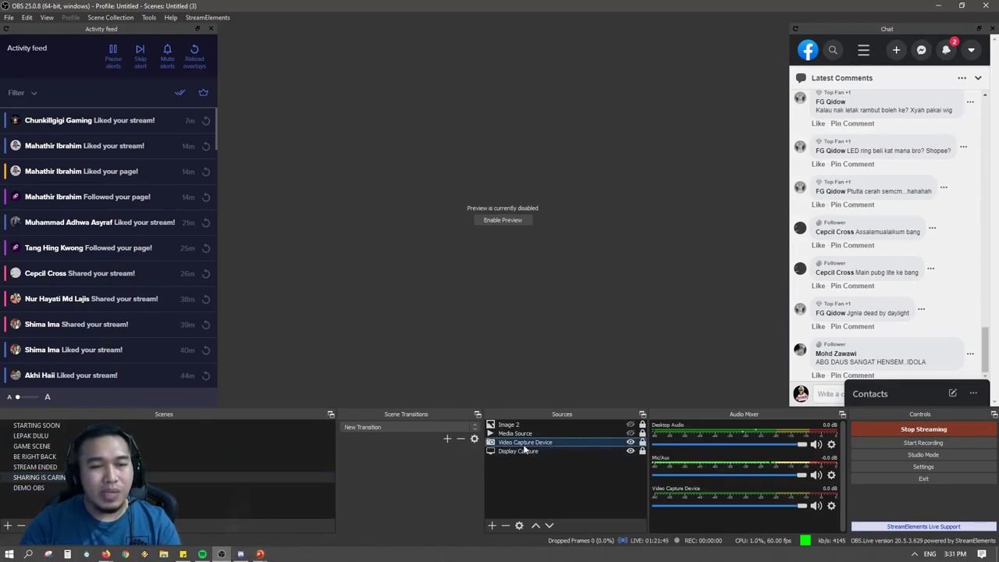
# Create a new Video Capture Device source, keeping the default name Video Capture Device 2.
pyautogui.click(492, 526)
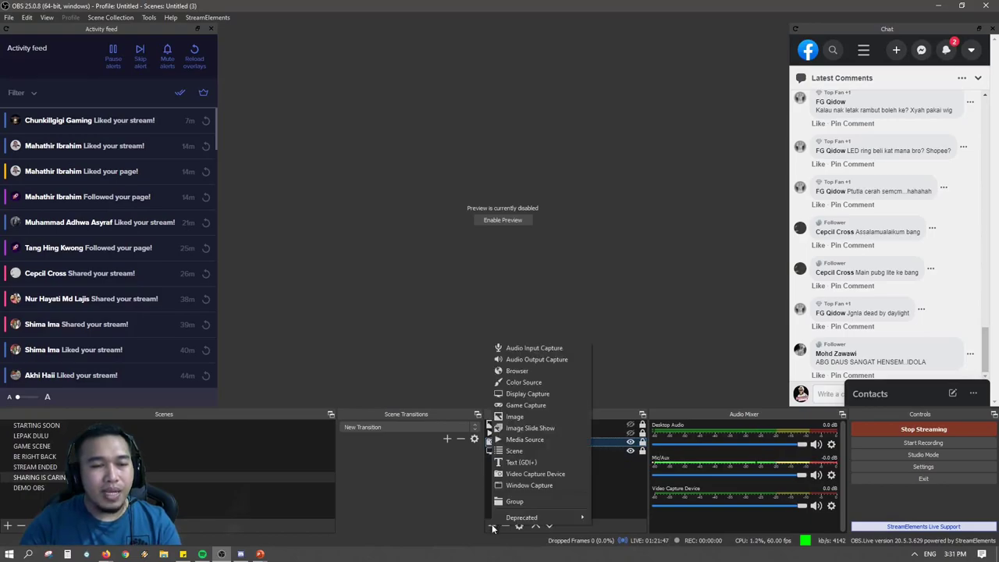
pyautogui.click(522, 474)
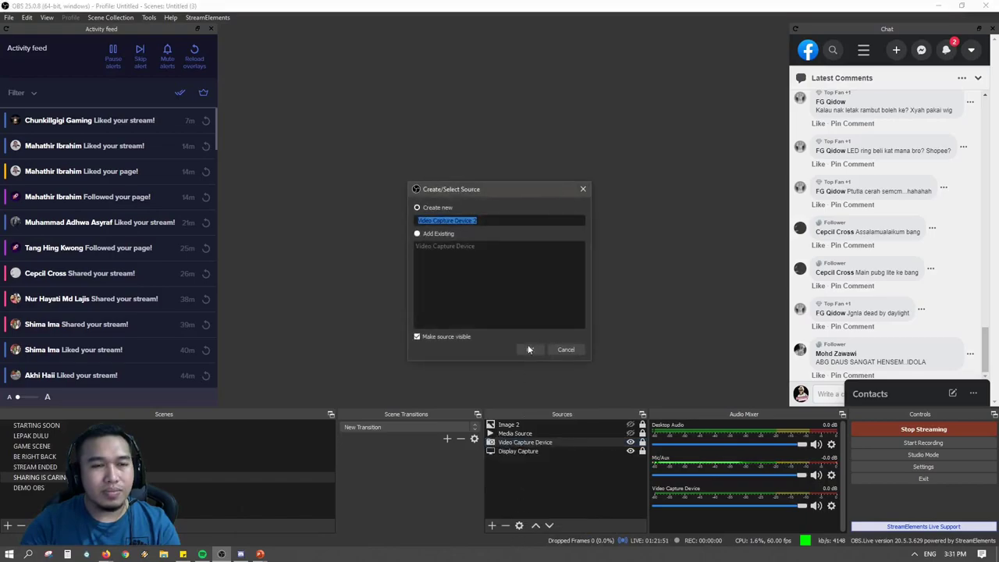
pyautogui.moveTo(484, 197); pyautogui.dragTo(533, 125)
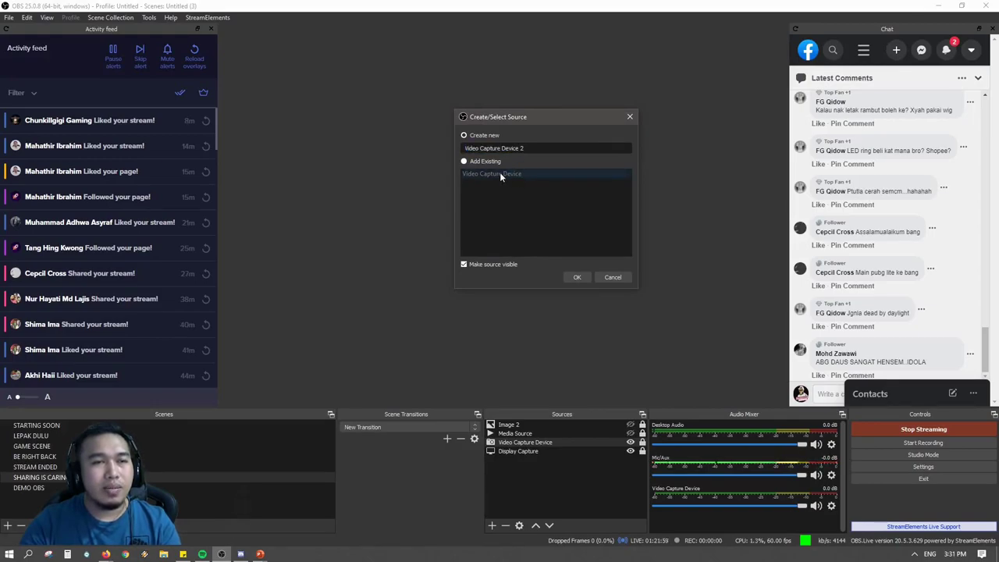
pyautogui.click(471, 163)
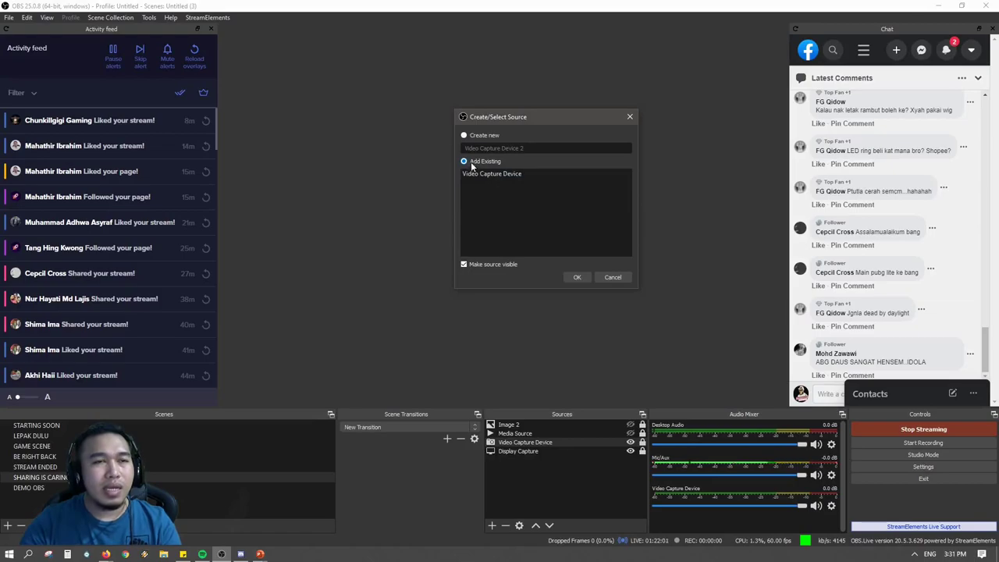
pyautogui.click(465, 136)
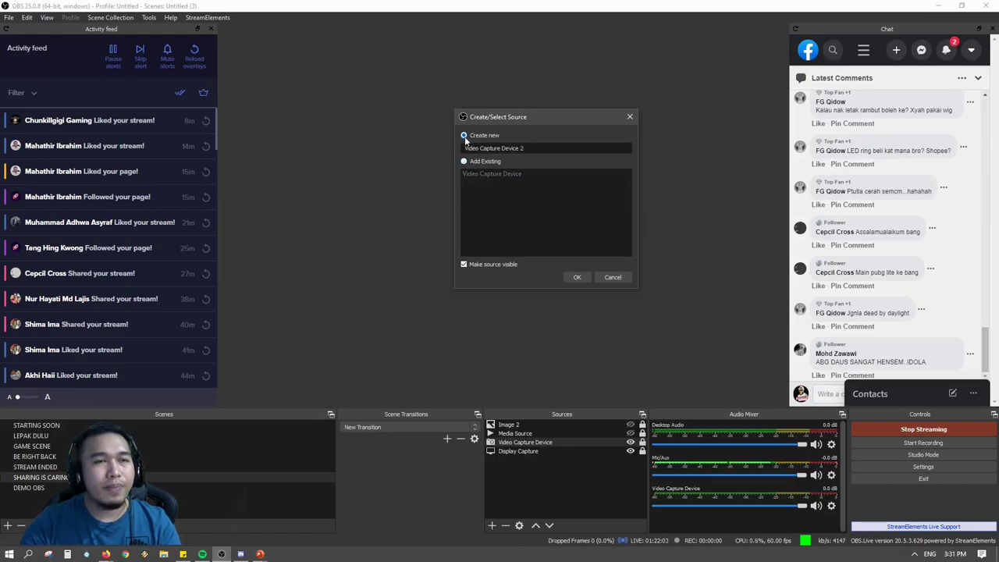
pyautogui.click(578, 277)
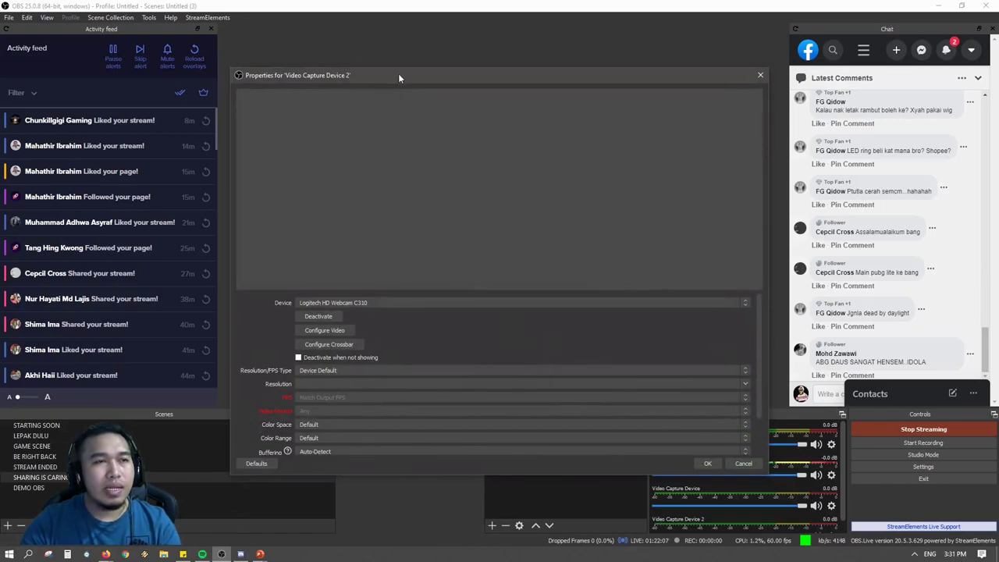
# Keep Logitech HD Webcam C310 as the device and cancel Video Capture Device 2's properties.
pyautogui.moveTo(398, 73); pyautogui.dragTo(439, 37)
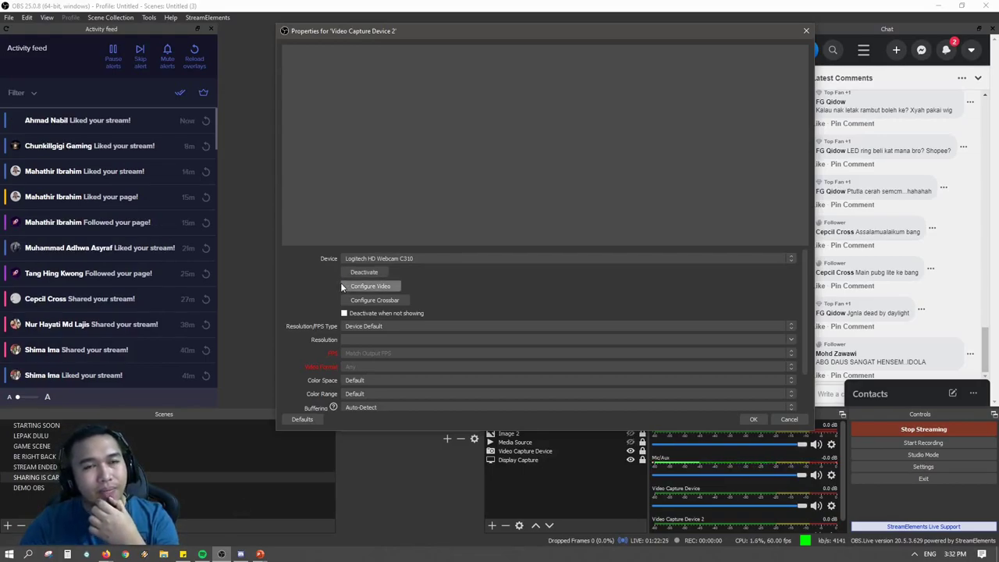
pyautogui.click(436, 258)
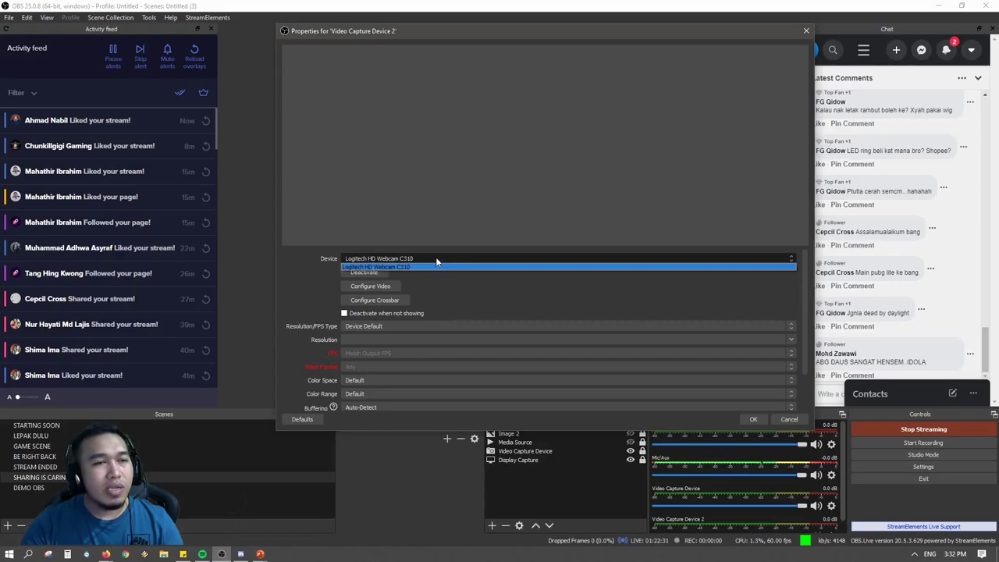
pyautogui.click(436, 257)
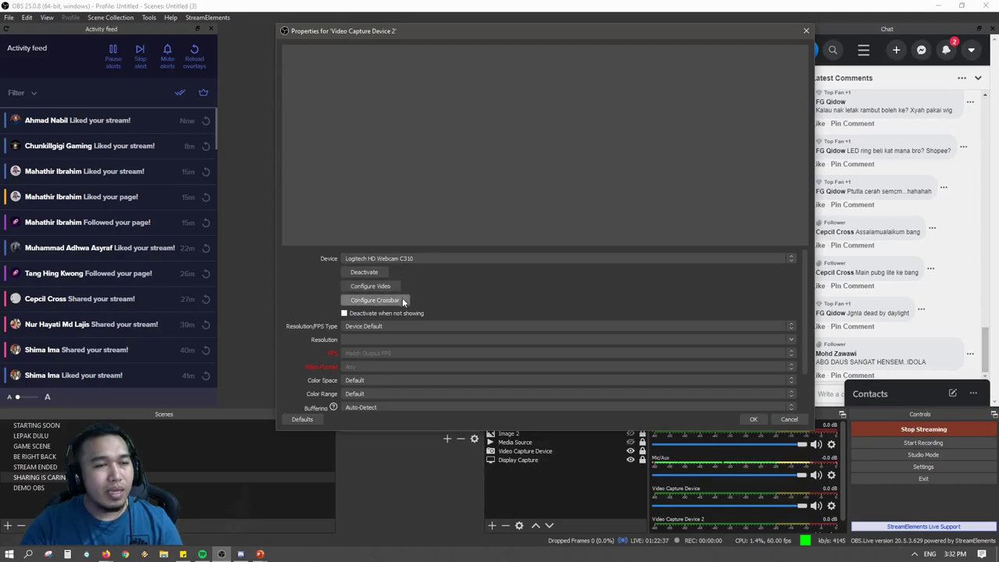
pyautogui.scroll(-1, 400, 343)
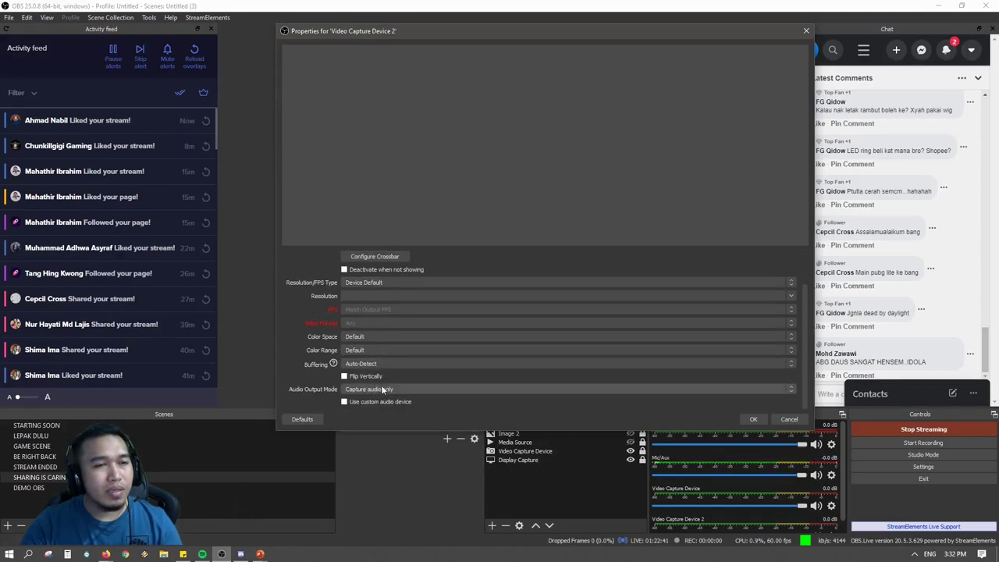
pyautogui.scroll(1, 390, 386)
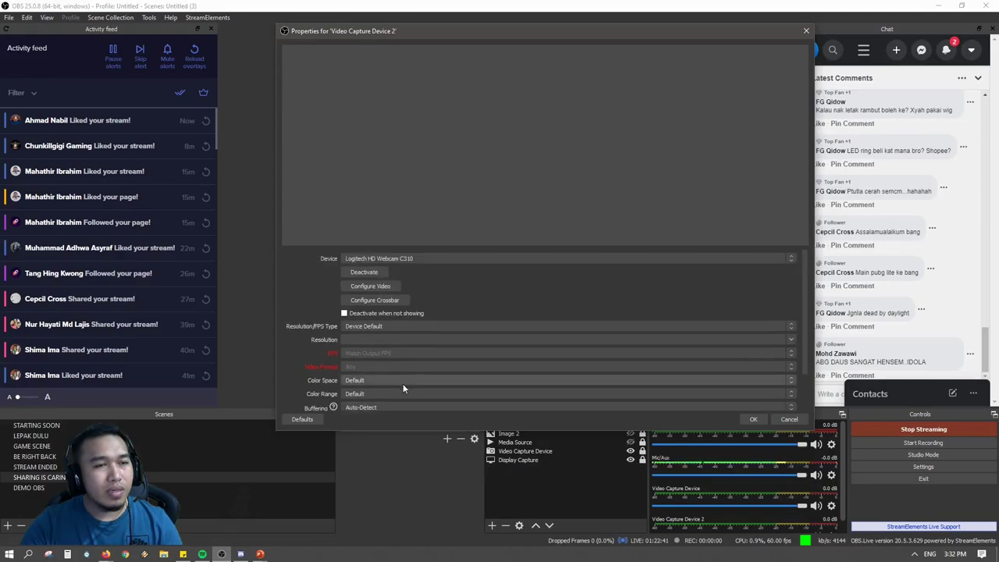
pyautogui.click(781, 420)
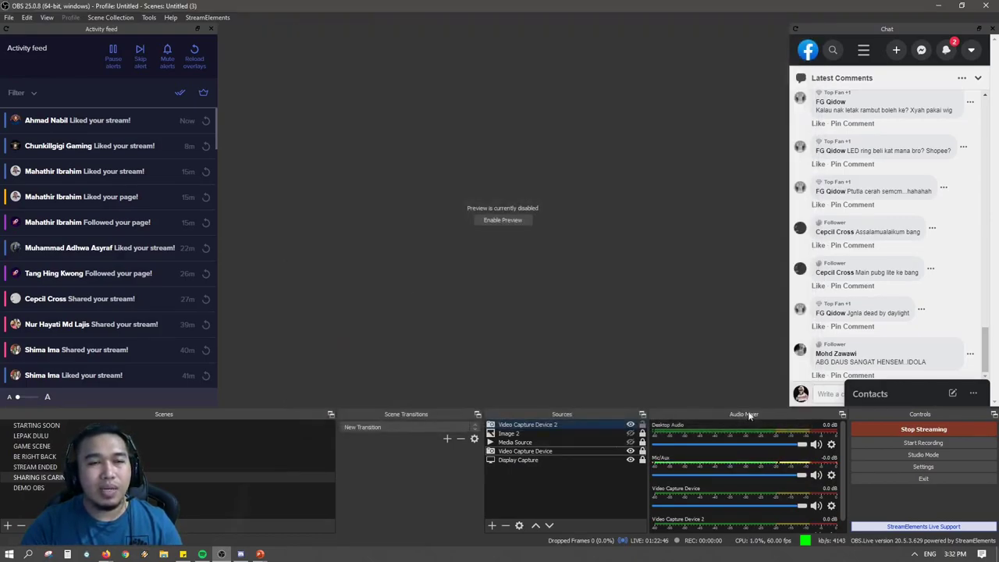
pyautogui.click(493, 527)
pyautogui.click(461, 492)
pyautogui.click(517, 451)
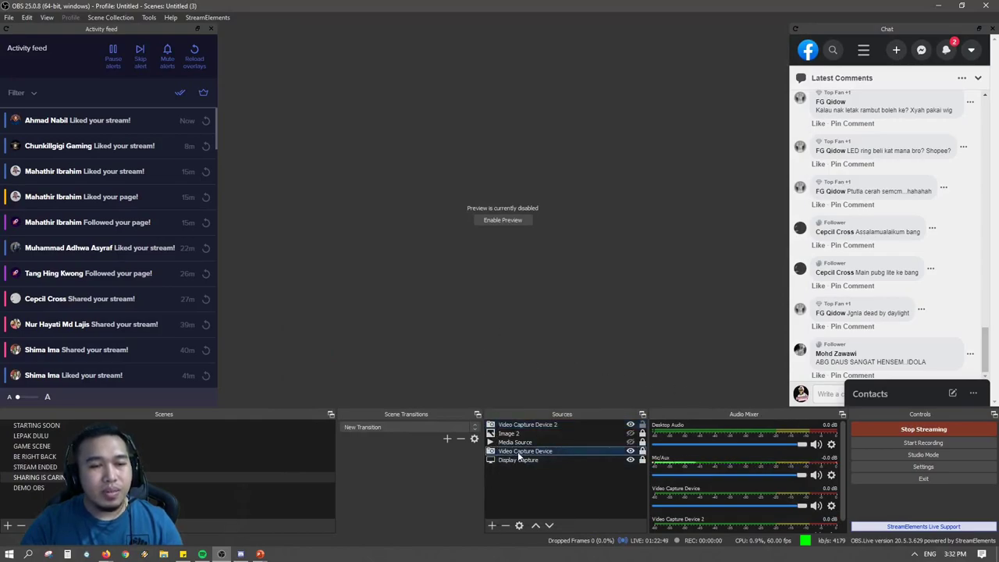
pyautogui.doubleClick(517, 451)
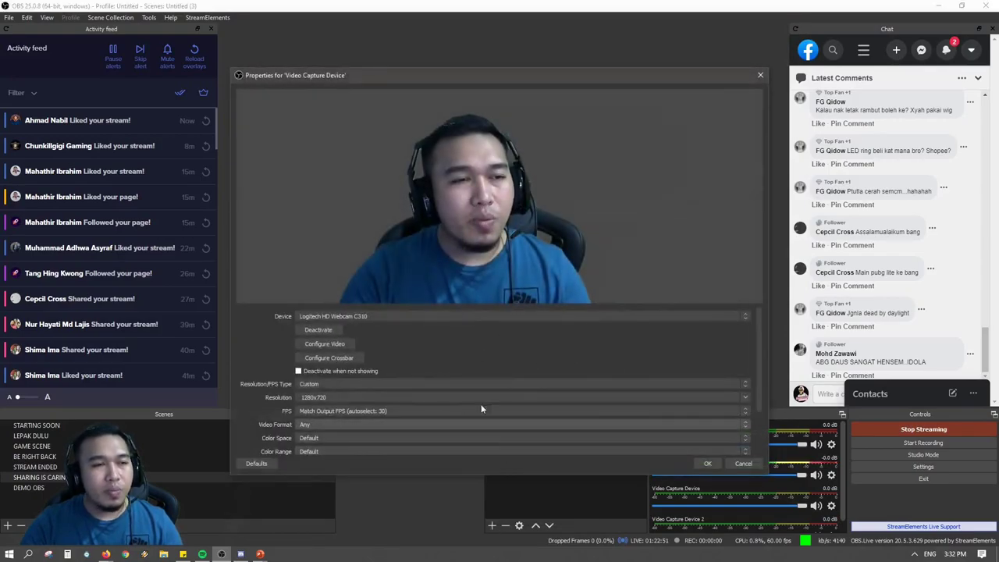
pyautogui.moveTo(406, 70); pyautogui.dragTo(444, 12)
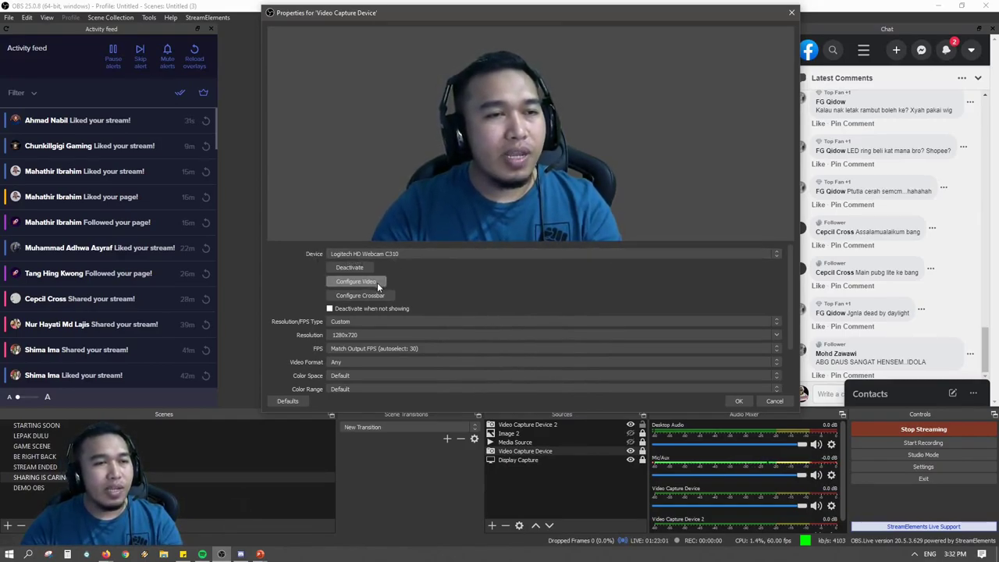
pyautogui.click(377, 282)
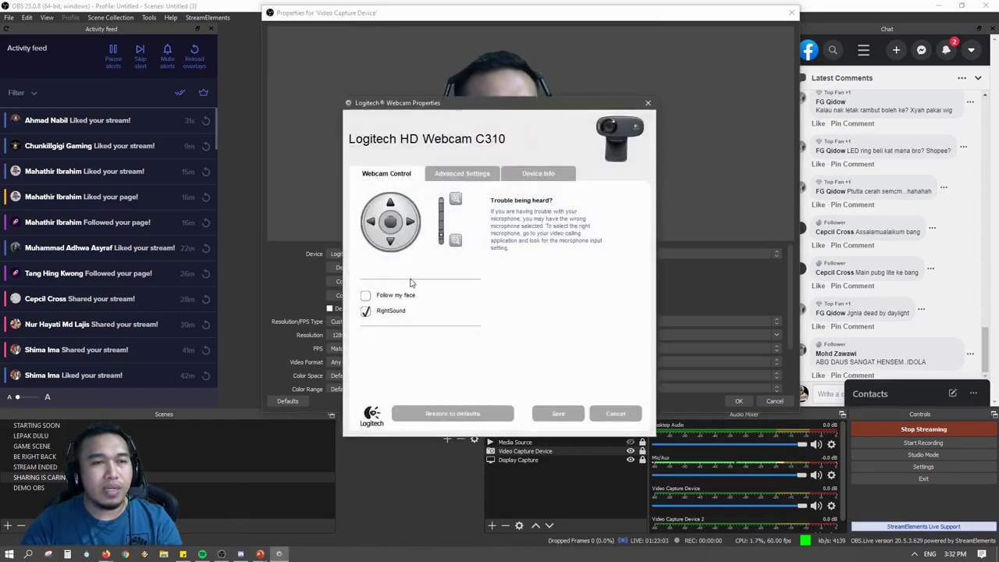
pyautogui.click(648, 105)
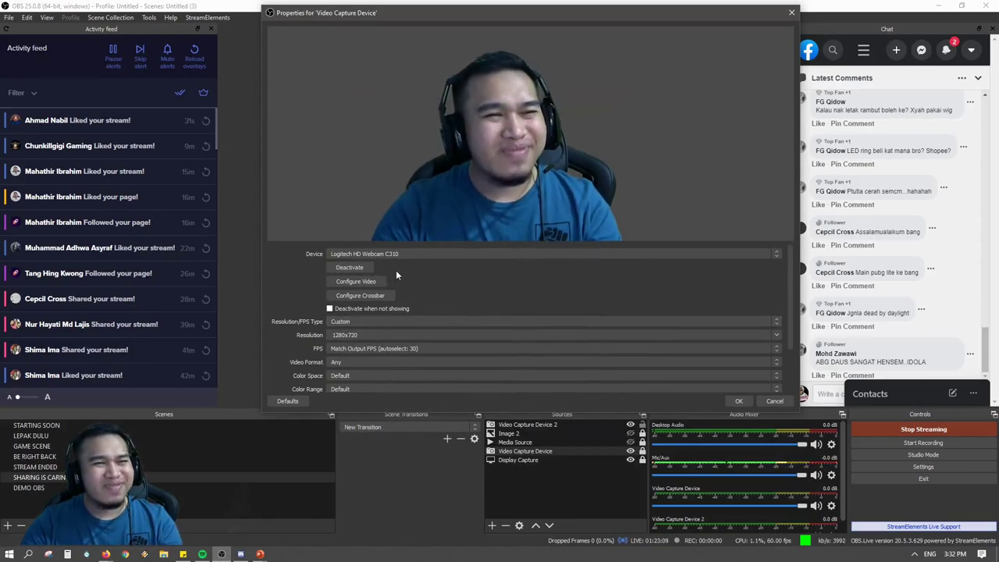
pyautogui.scroll(-2, 412, 284)
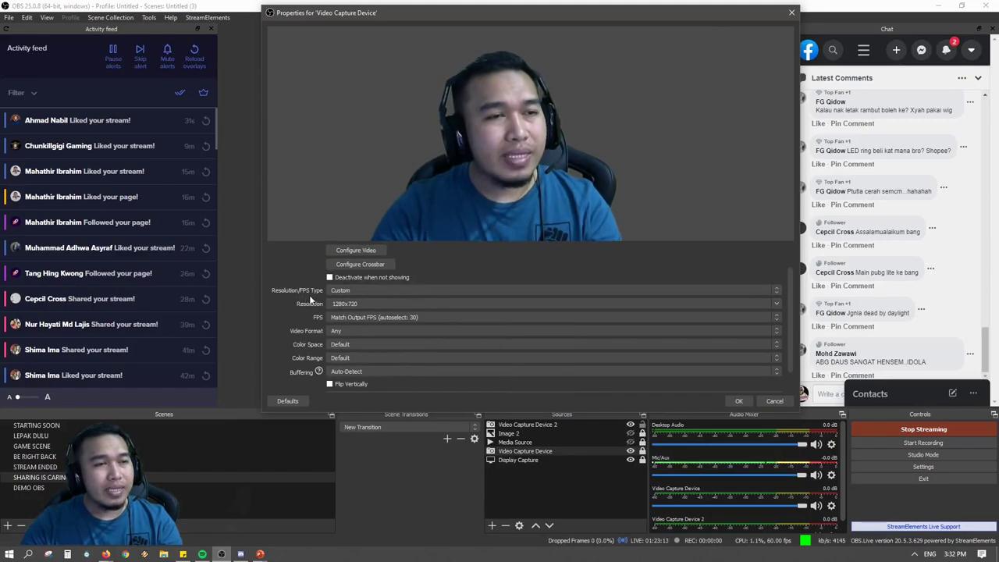
pyautogui.scroll(2, 314, 303)
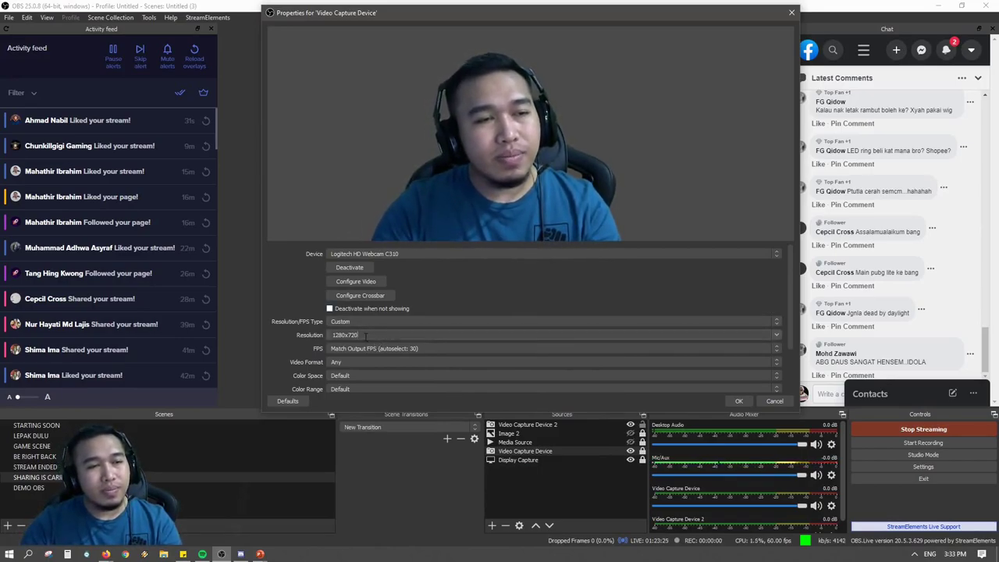
pyautogui.doubleClick(373, 339)
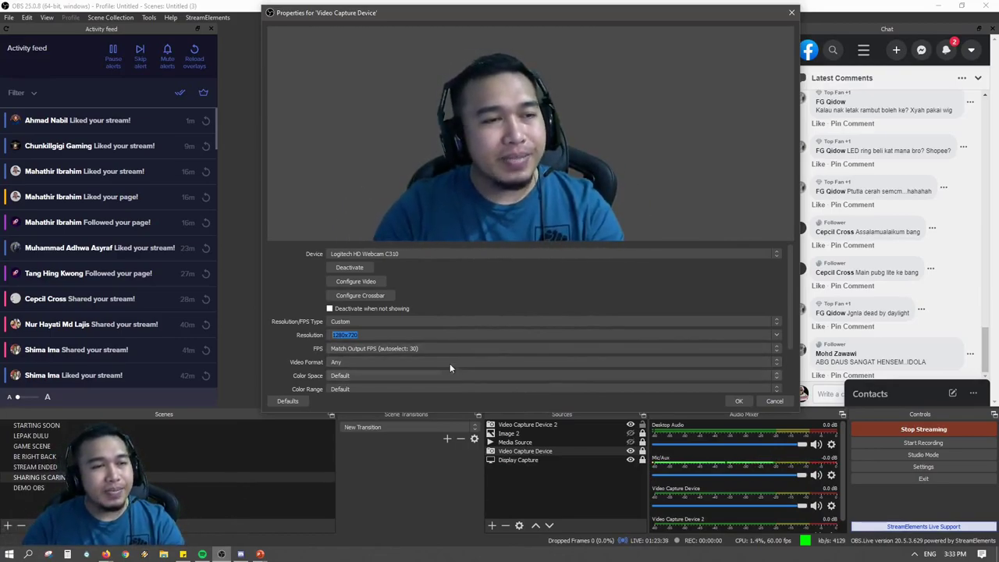
pyautogui.scroll(-3, 360, 372)
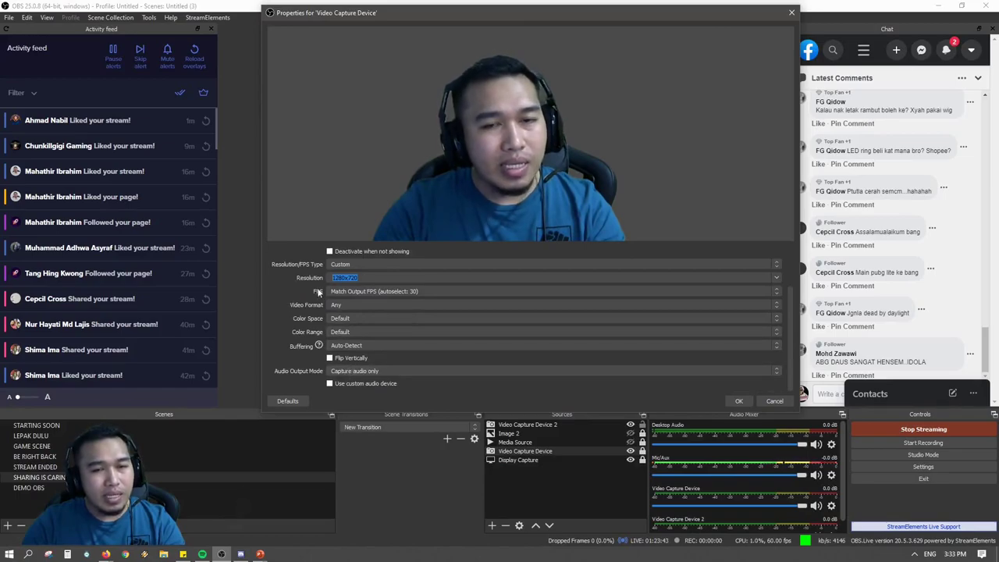
pyautogui.scroll(3, 428, 365)
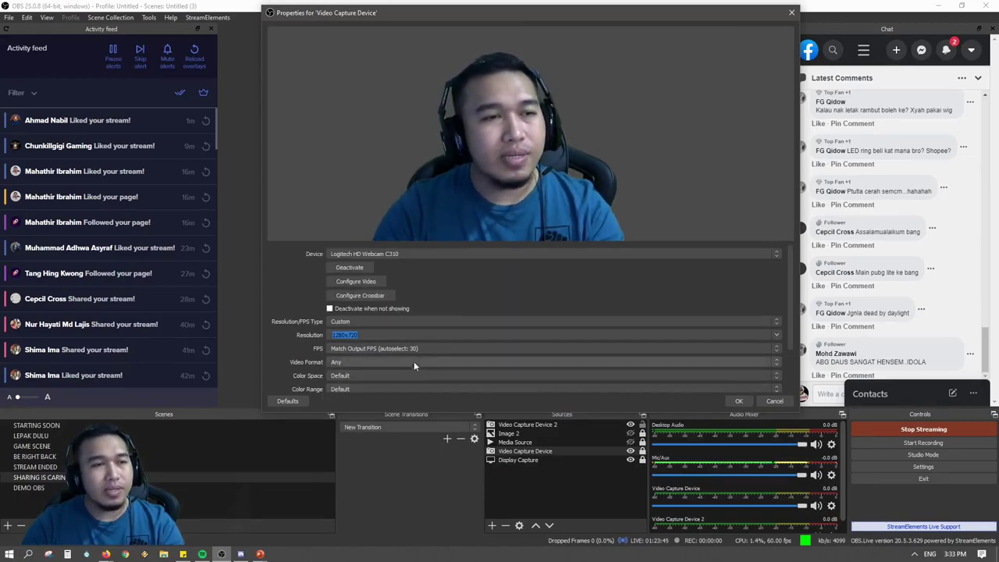
pyautogui.scroll(-1, 405, 339)
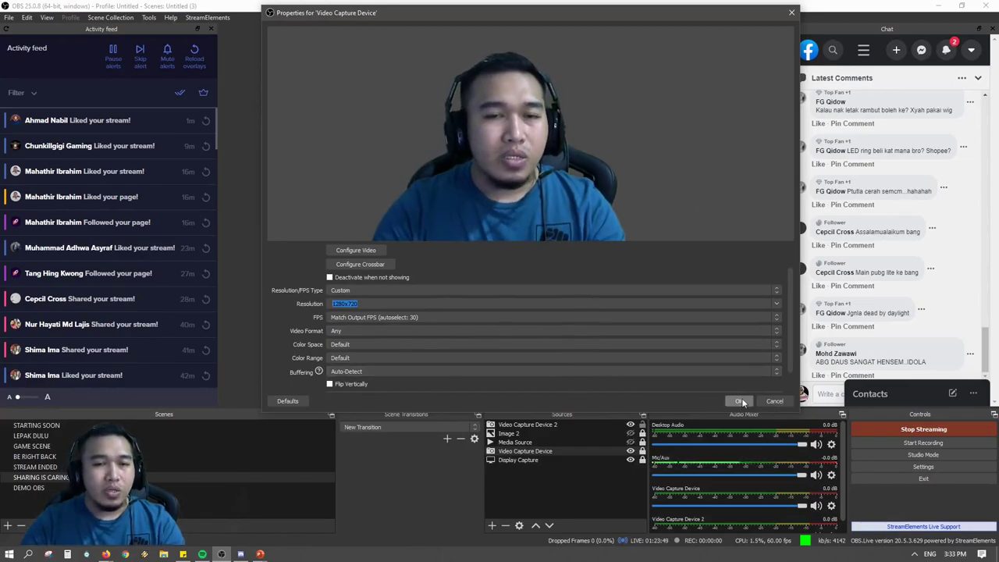
pyautogui.click(767, 401)
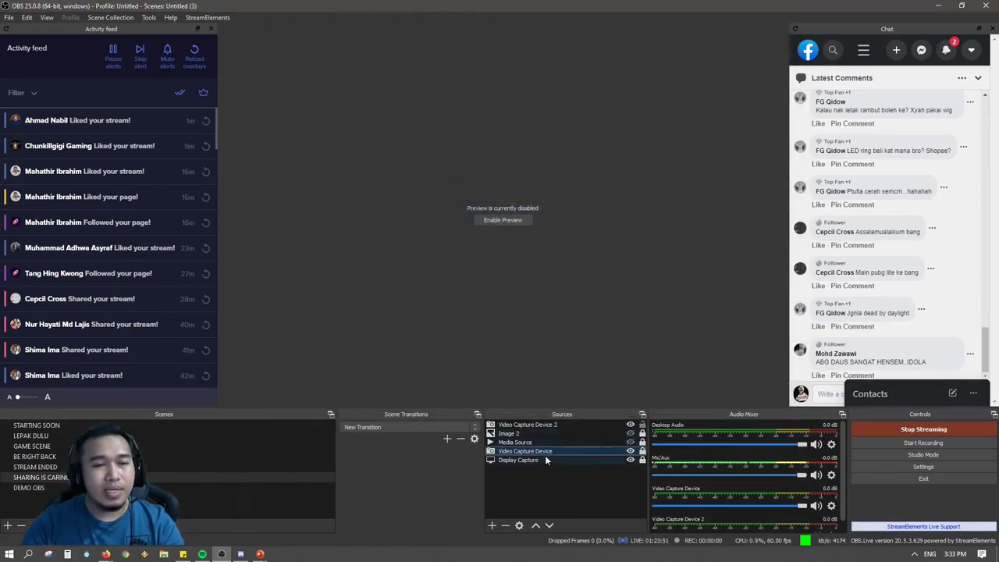
# Re-enable the preview, then toggle the Video Capture Device lock off and back on.
pyautogui.click(504, 220)
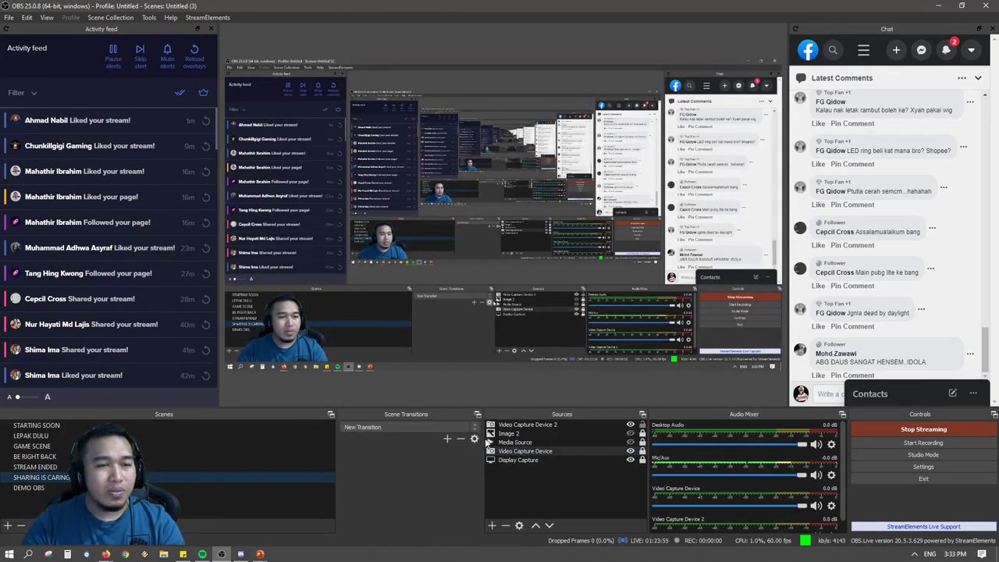
pyautogui.click(540, 453)
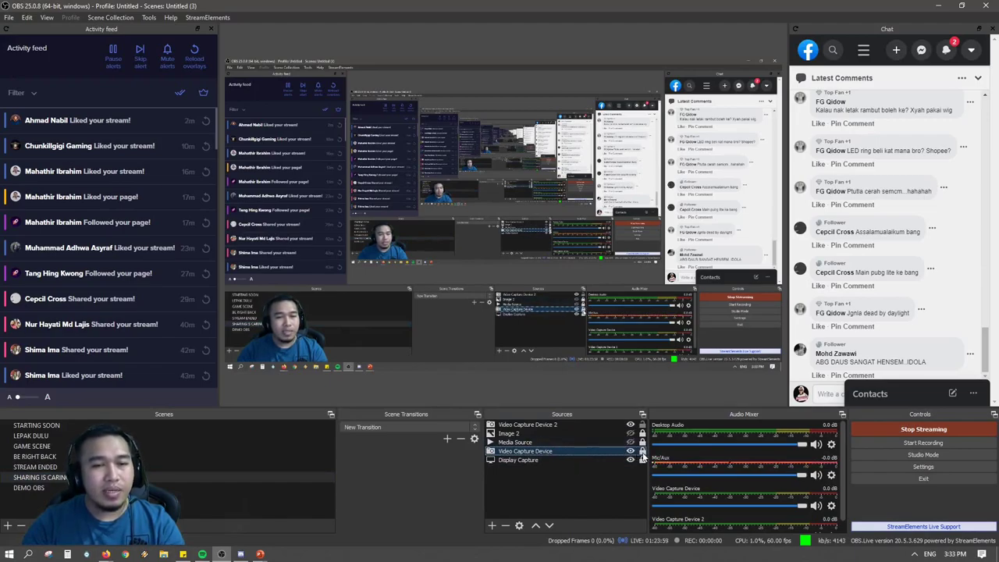
pyautogui.click(642, 453)
pyautogui.click(641, 460)
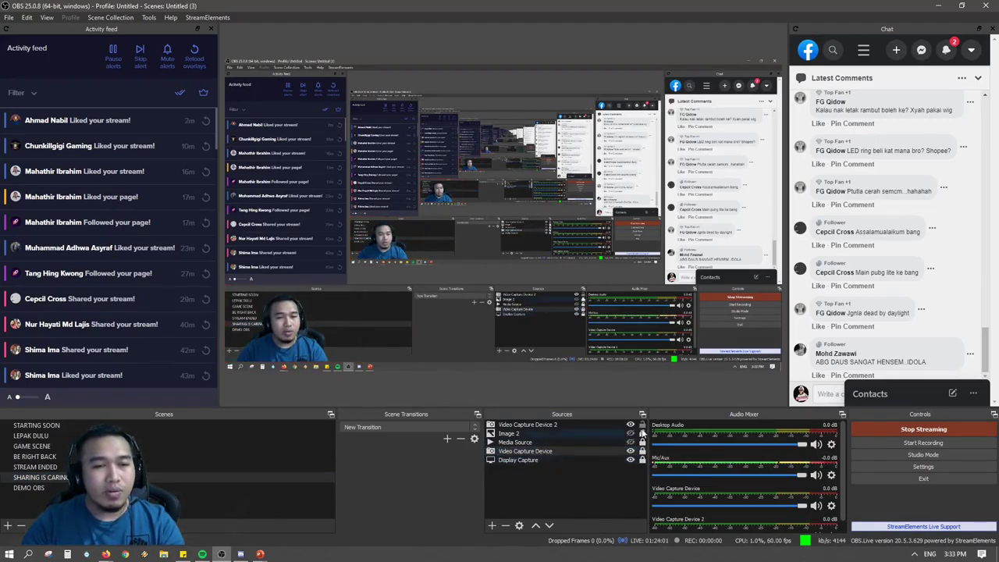
# Remove Video Capture Device 2 from the Sources list, confirming with Yes.
pyautogui.click(602, 425)
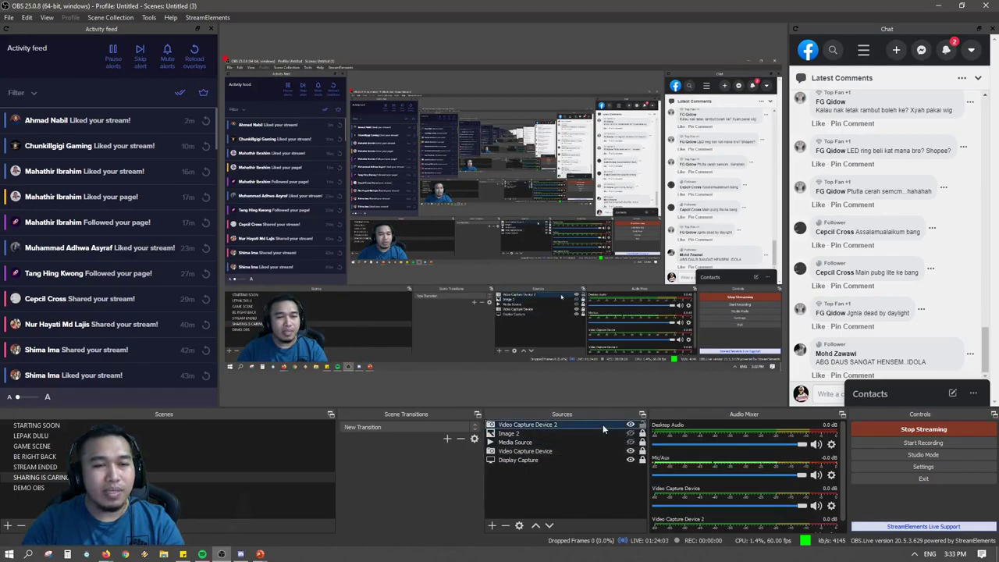
pyautogui.rightClick(602, 424)
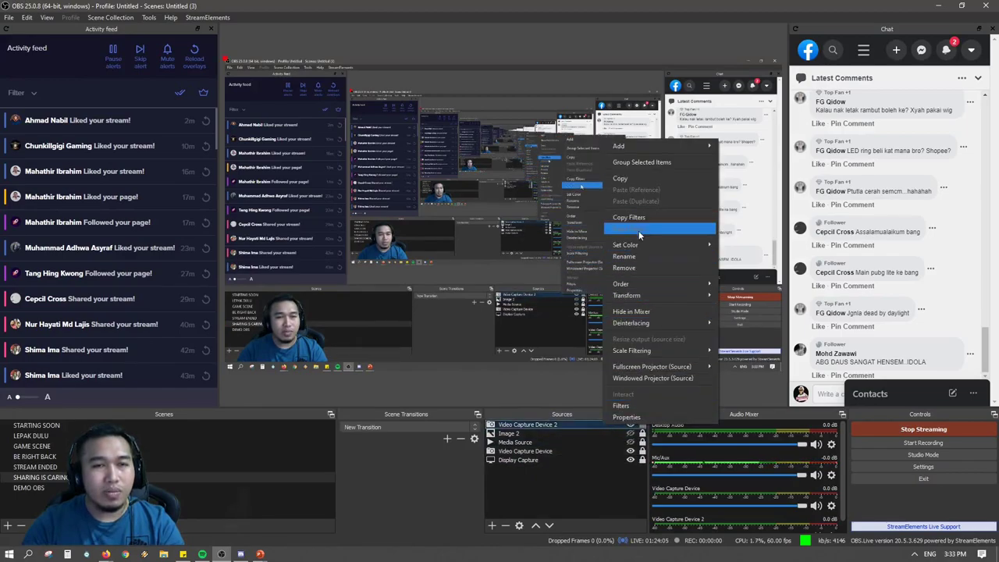
pyautogui.click(641, 268)
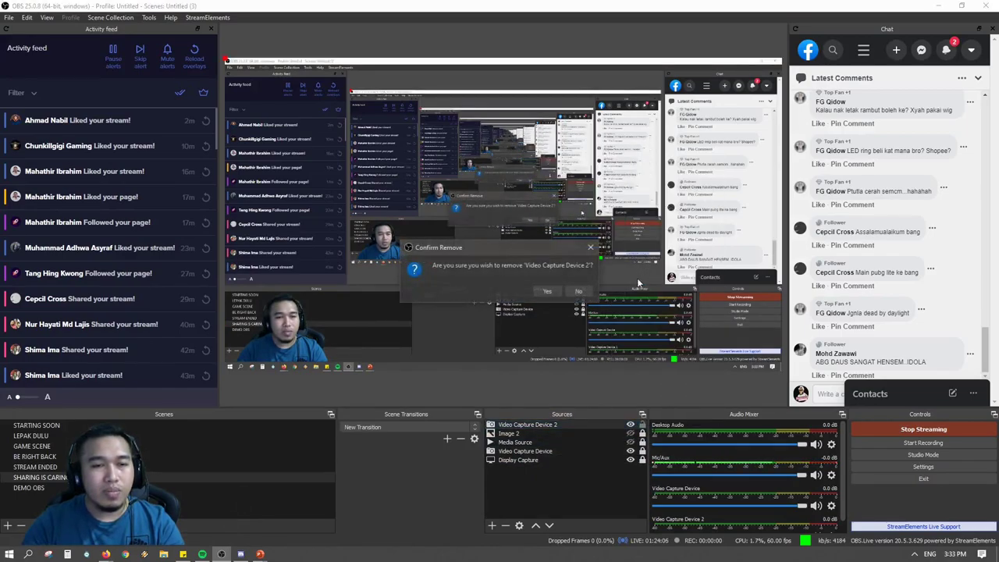
pyautogui.click(547, 291)
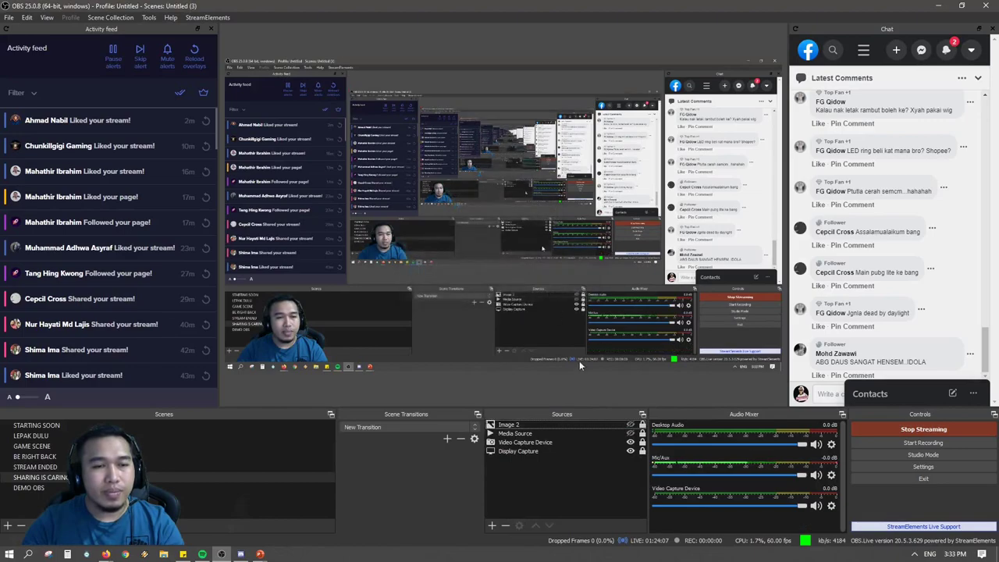
# Select the remaining Video Capture Device and Display Capture sources and toggle their lock icons.
pyautogui.click(583, 443)
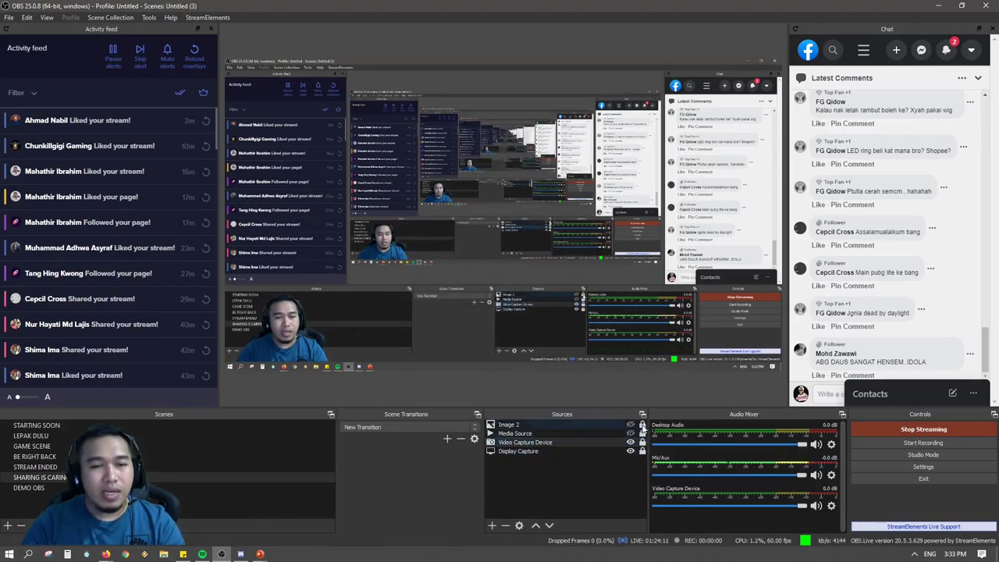
pyautogui.click(643, 452)
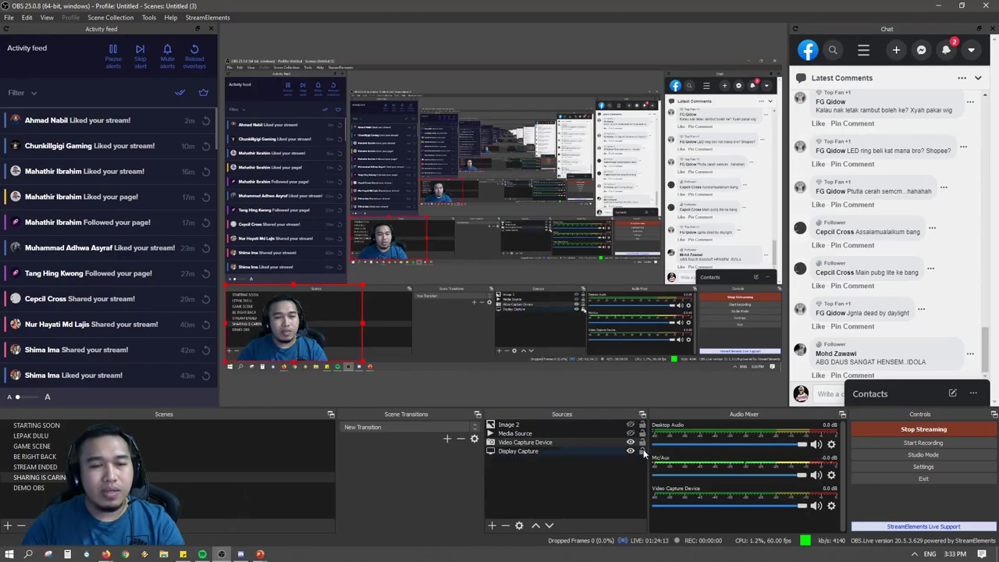
pyautogui.click(642, 442)
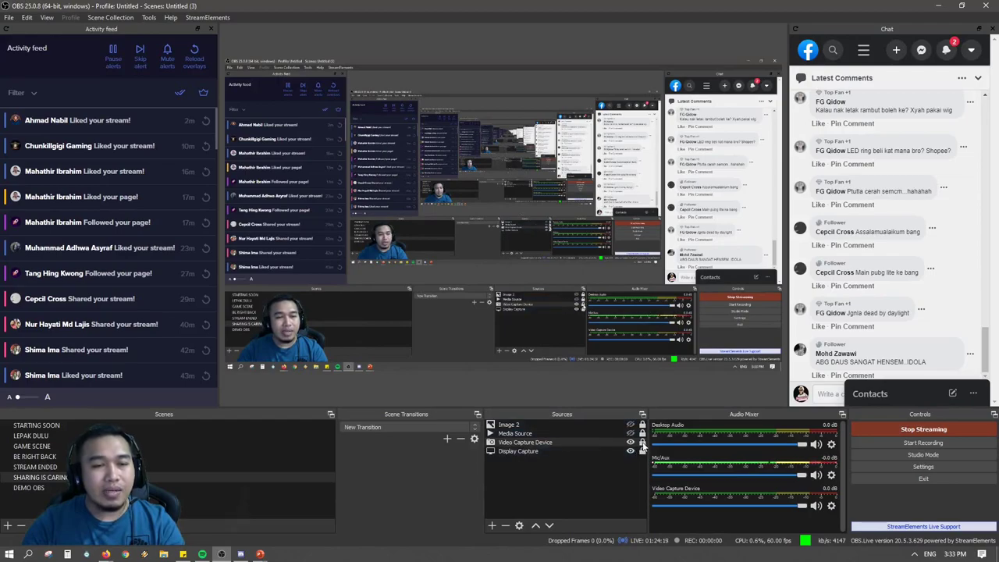
# Resize the webcam overlay and position it in the canvas's bottom-left corner over the taskbar.
pyautogui.click(279, 336)
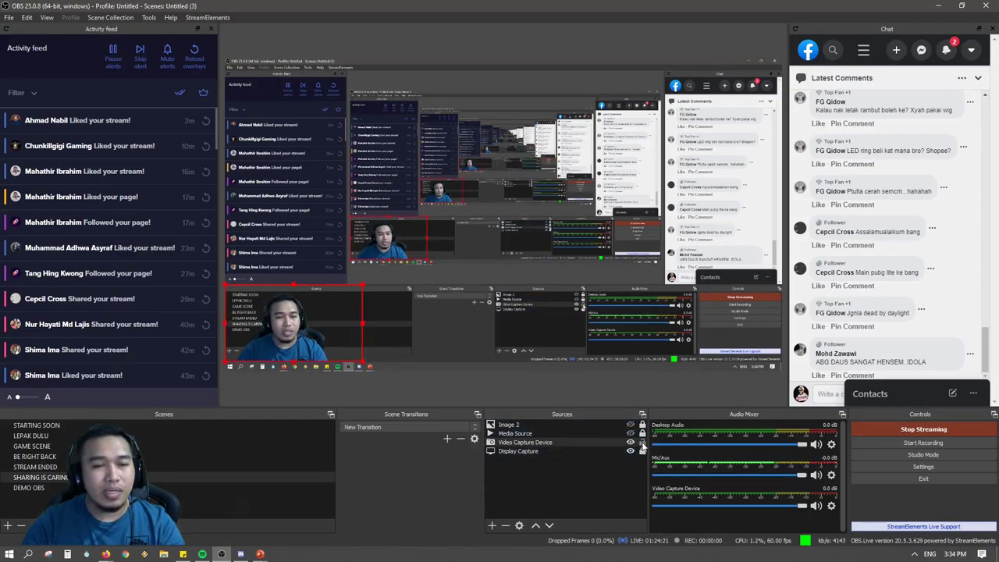
pyautogui.moveTo(279, 336); pyautogui.dragTo(424, 220)
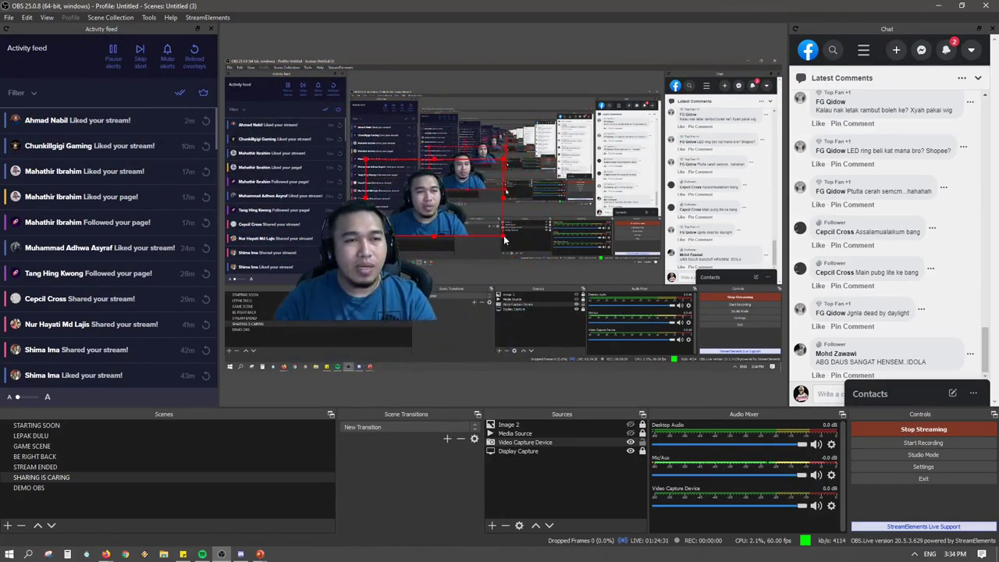
pyautogui.moveTo(504, 240); pyautogui.dragTo(406, 232)
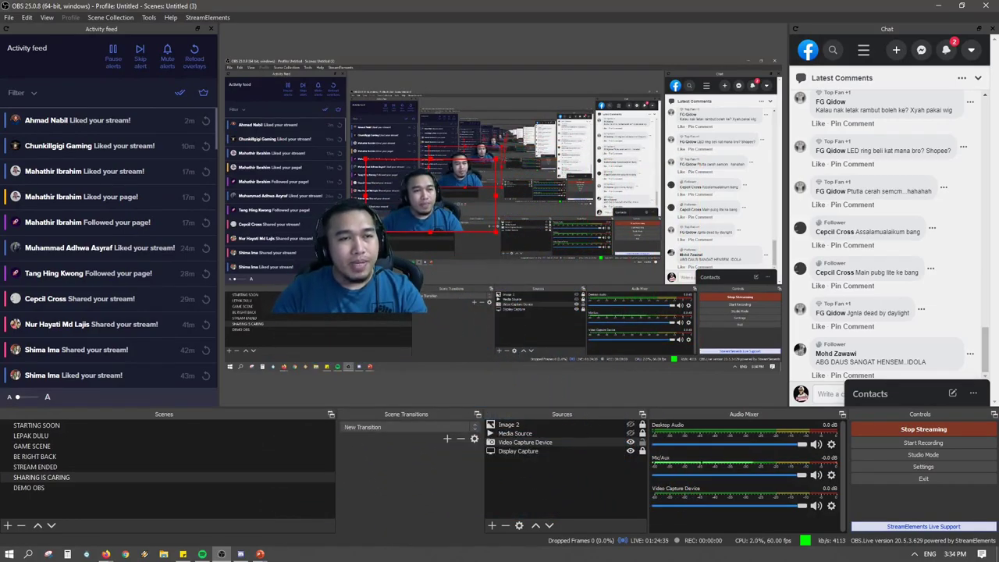
pyautogui.moveTo(407, 225); pyautogui.dragTo(278, 343)
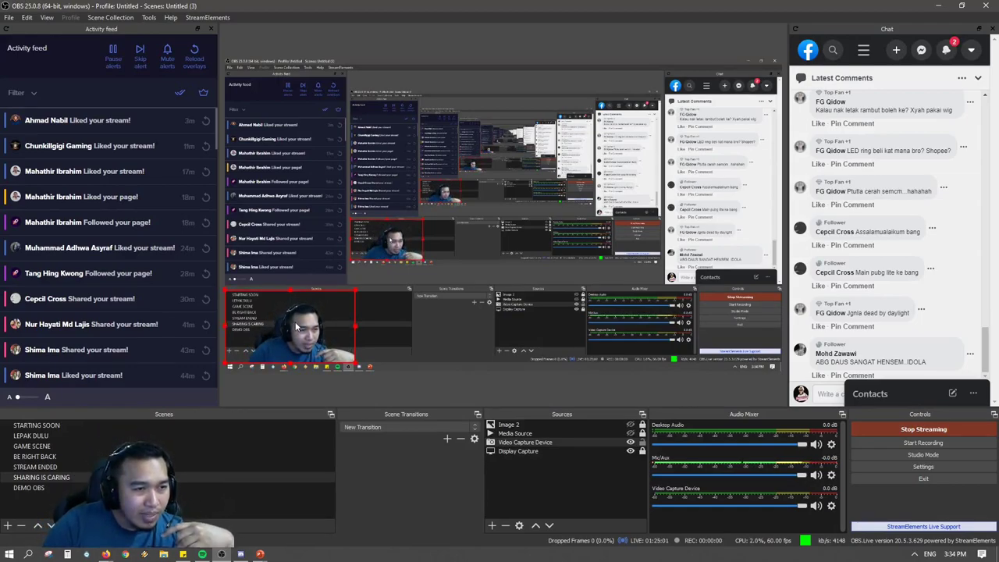
pyautogui.moveTo(295, 322); pyautogui.dragTo(293, 330)
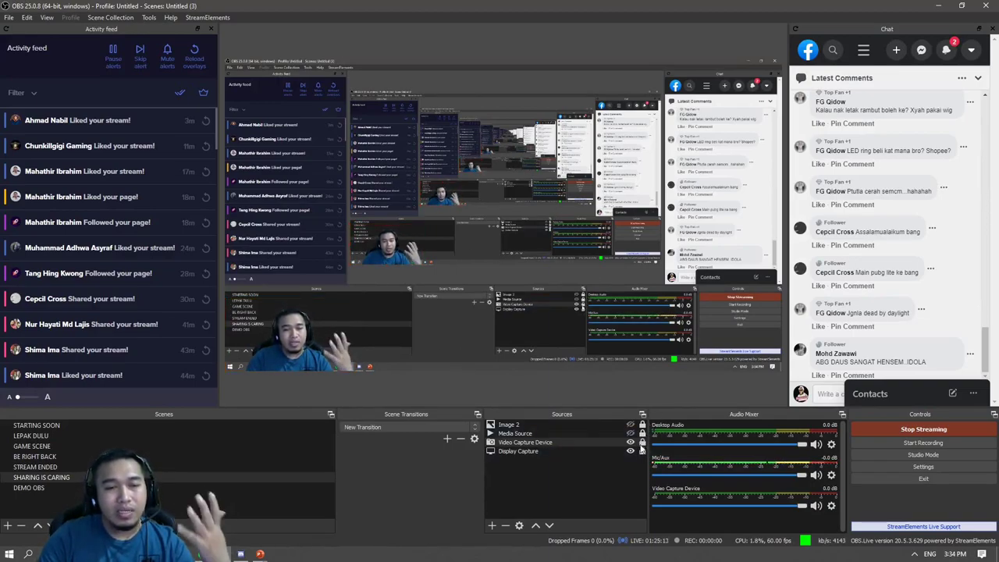
# Lock the Video Capture Device source in place and reveal the tray's hidden icons.
pyautogui.click(641, 443)
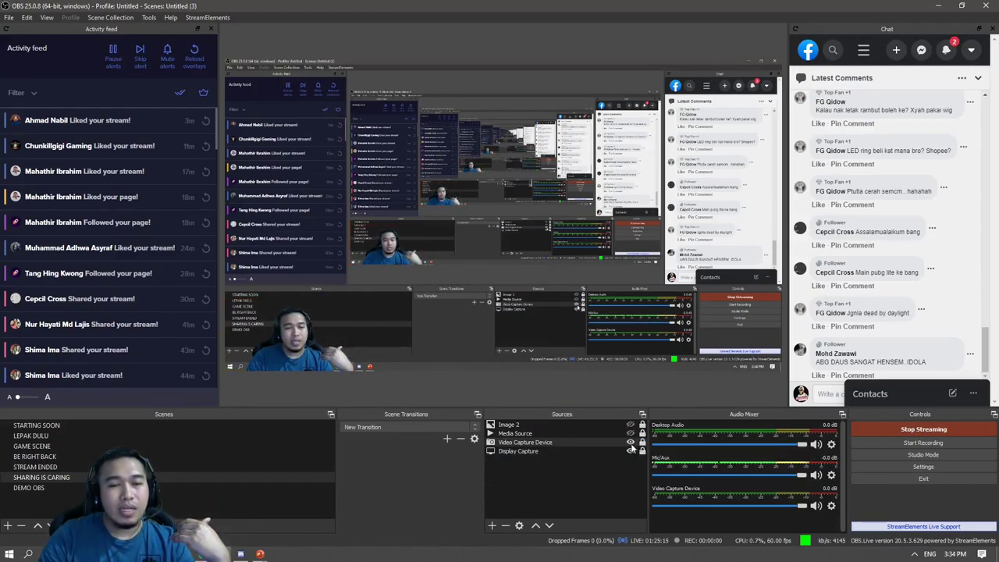
pyautogui.click(599, 449)
pyautogui.click(600, 441)
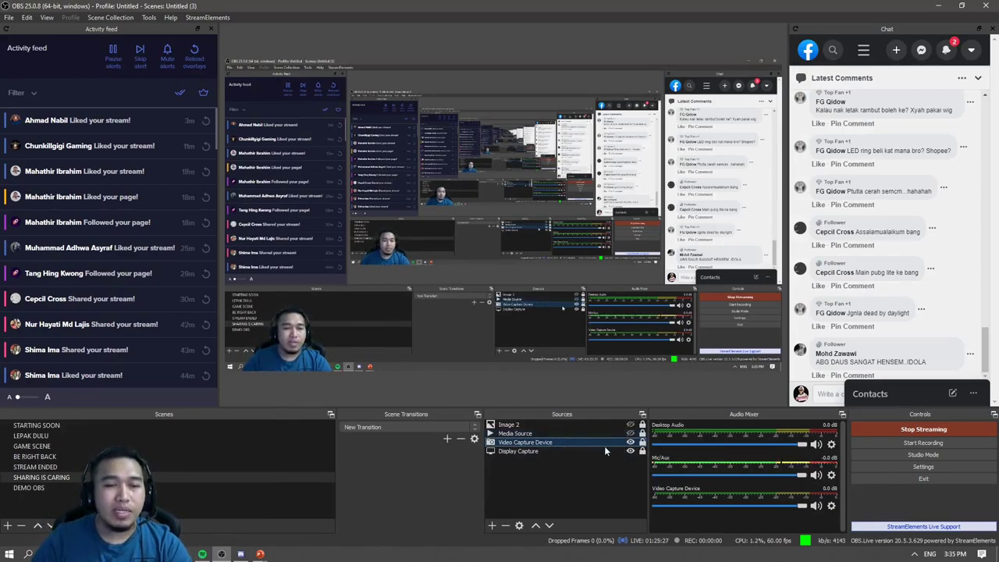
pyautogui.click(914, 553)
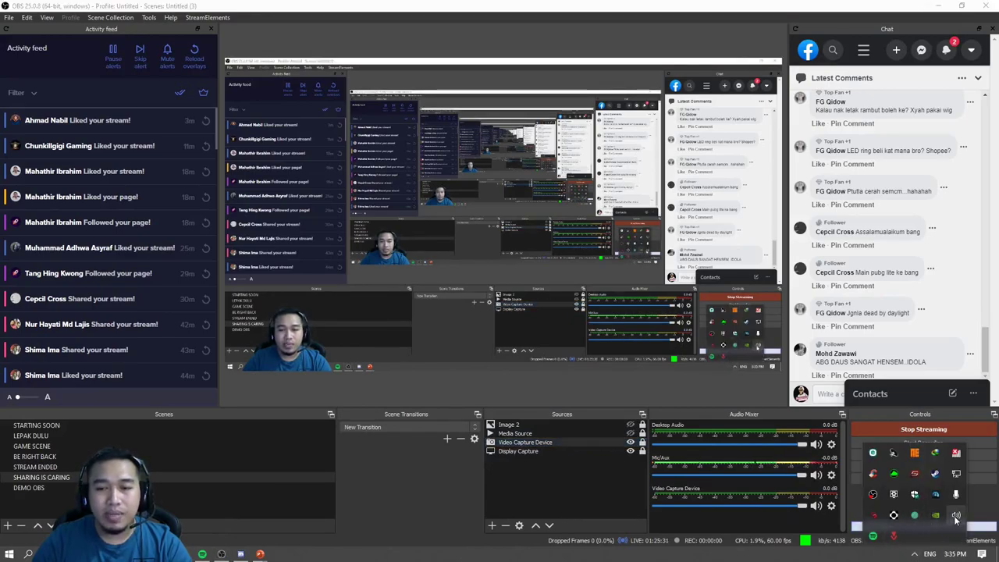
# Open Windows Sound settings from the tray speaker and keep Headset Microphone as input.
pyautogui.rightClick(956, 517)
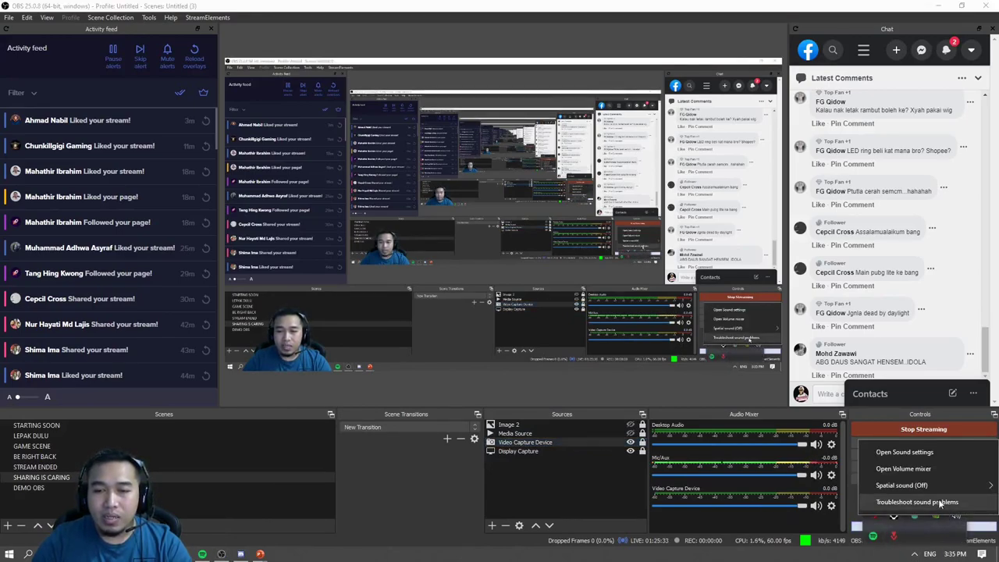
pyautogui.click(932, 457)
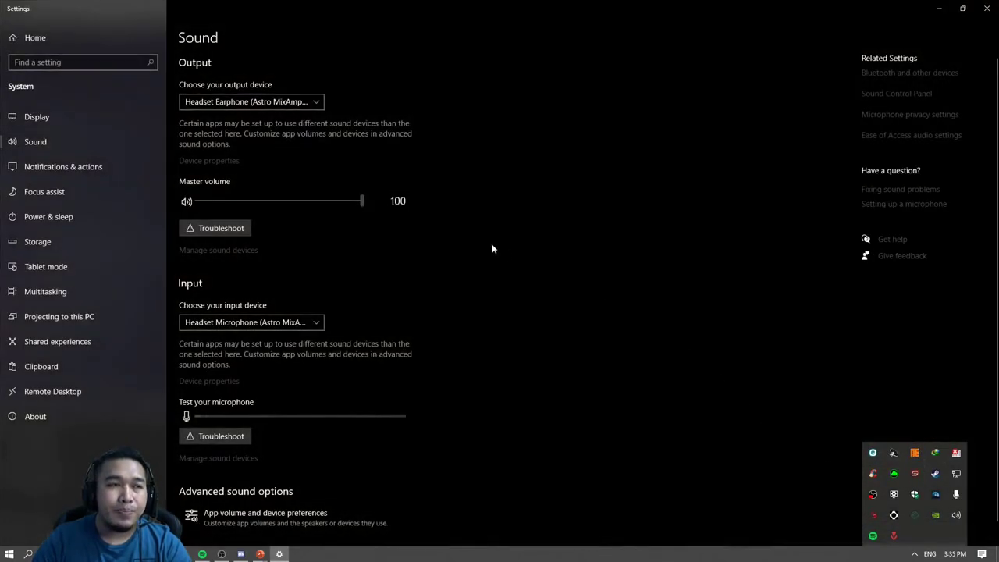
pyautogui.click(458, 256)
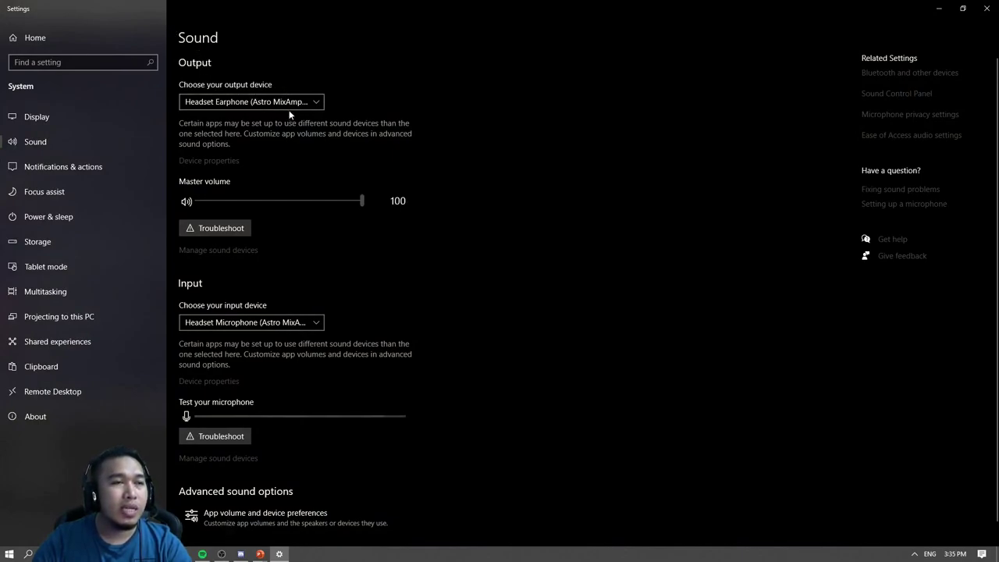
pyautogui.scroll(-1, 420, 238)
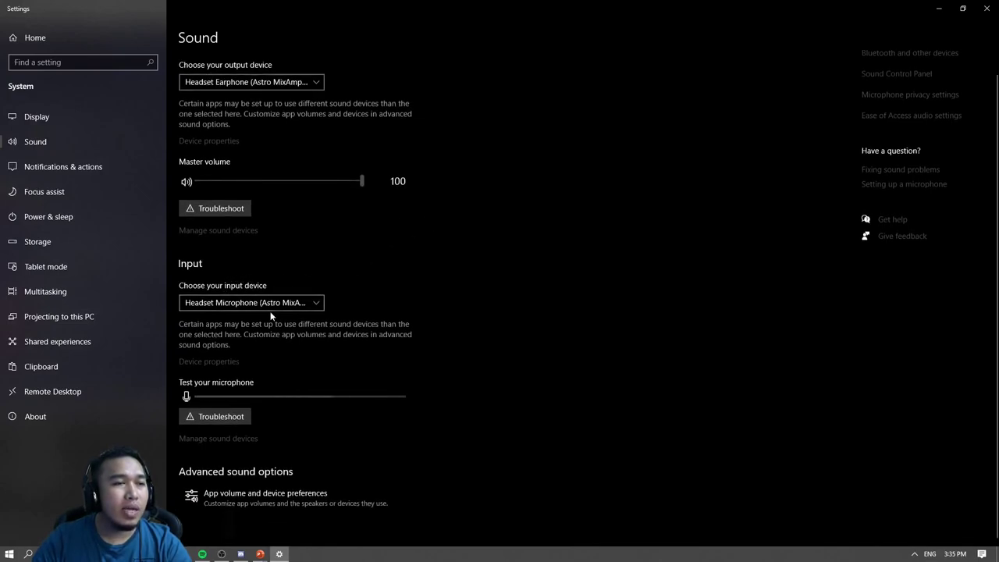
pyautogui.click(288, 310)
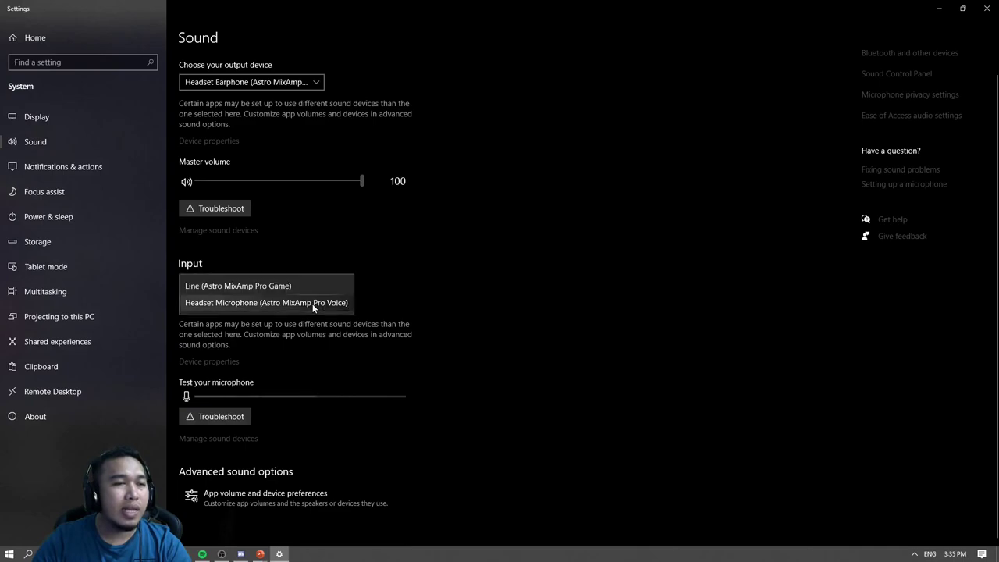
pyautogui.click(464, 301)
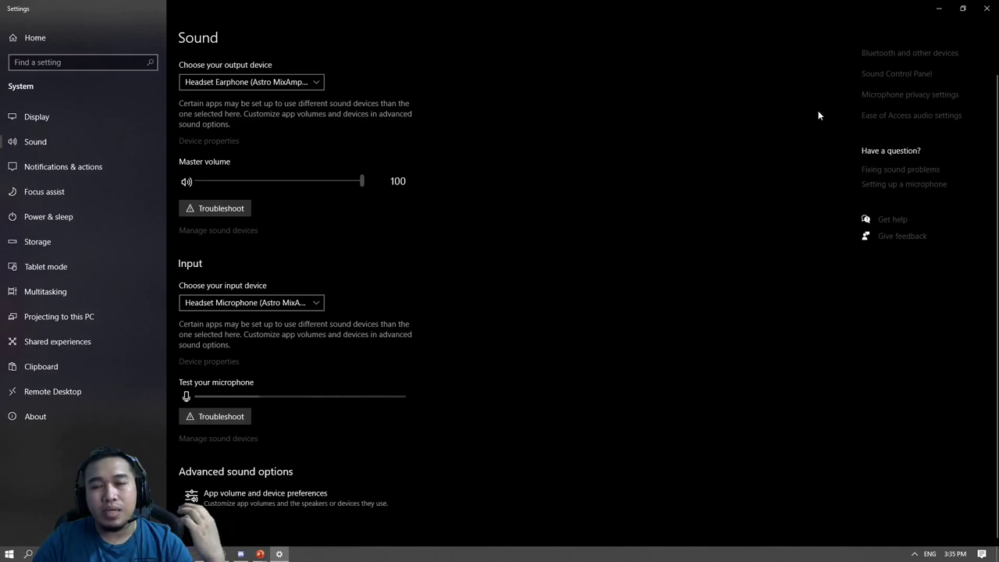
# Open the classic Sound dialog, compare Realtek Digital Output with default Headset Earphone, then view Recording devices.
pyautogui.click(861, 76)
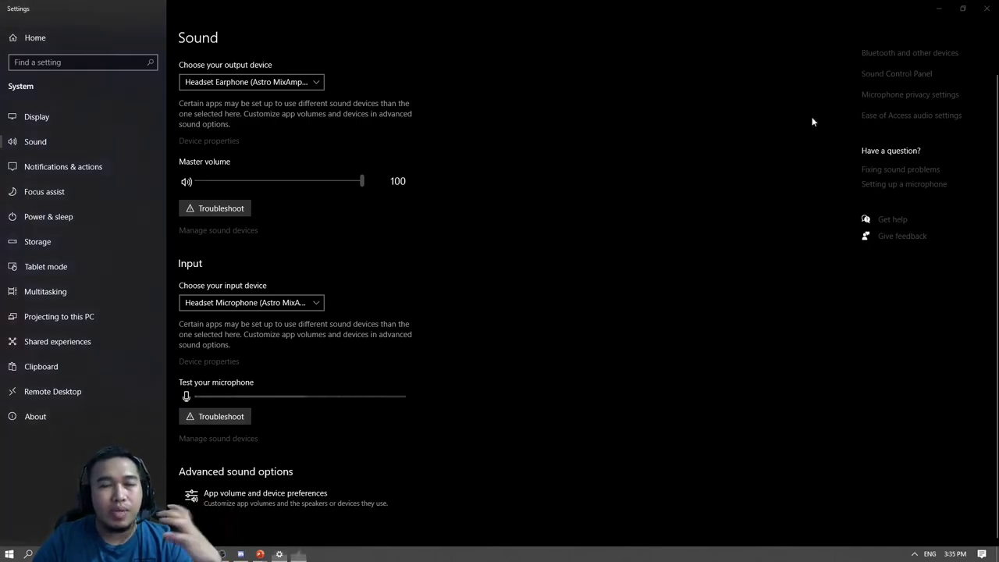
pyautogui.moveTo(214, 107); pyautogui.dragTo(575, 99)
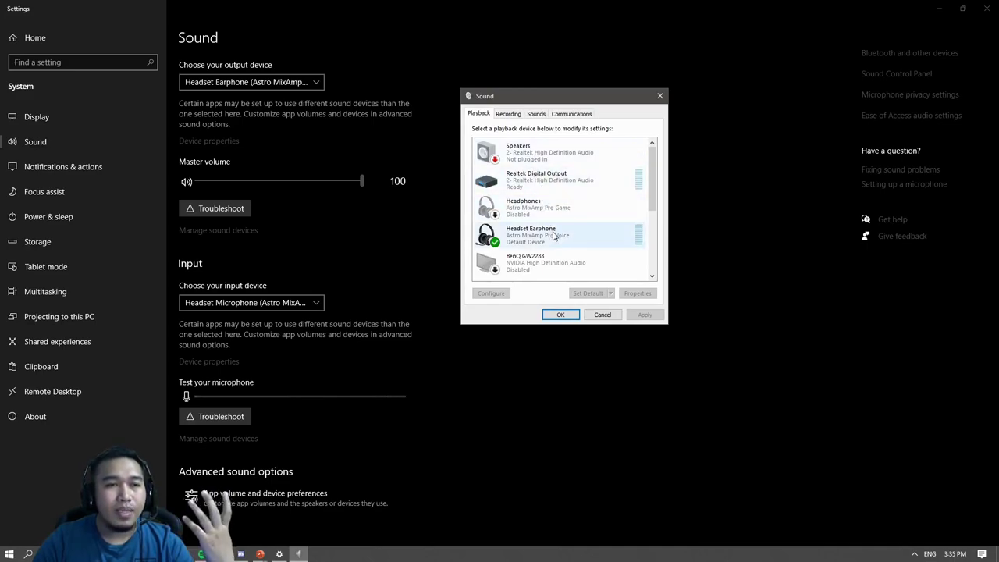
pyautogui.click(558, 187)
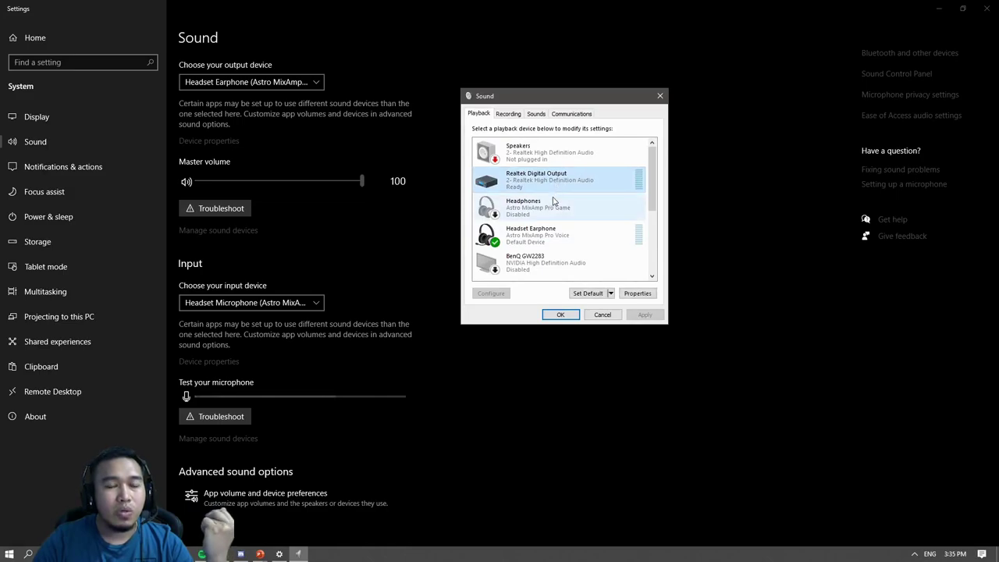
pyautogui.click(550, 247)
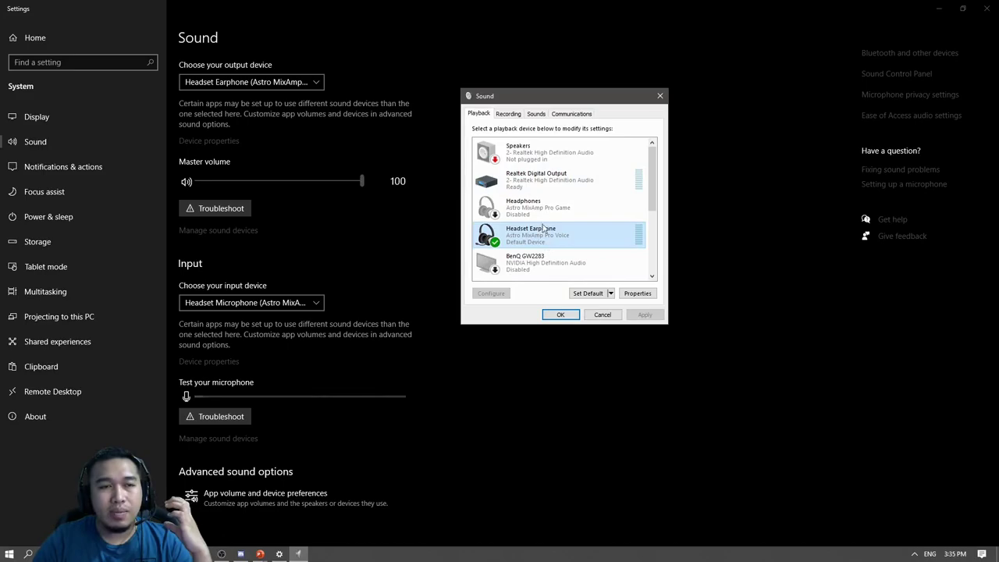
pyautogui.click(538, 195)
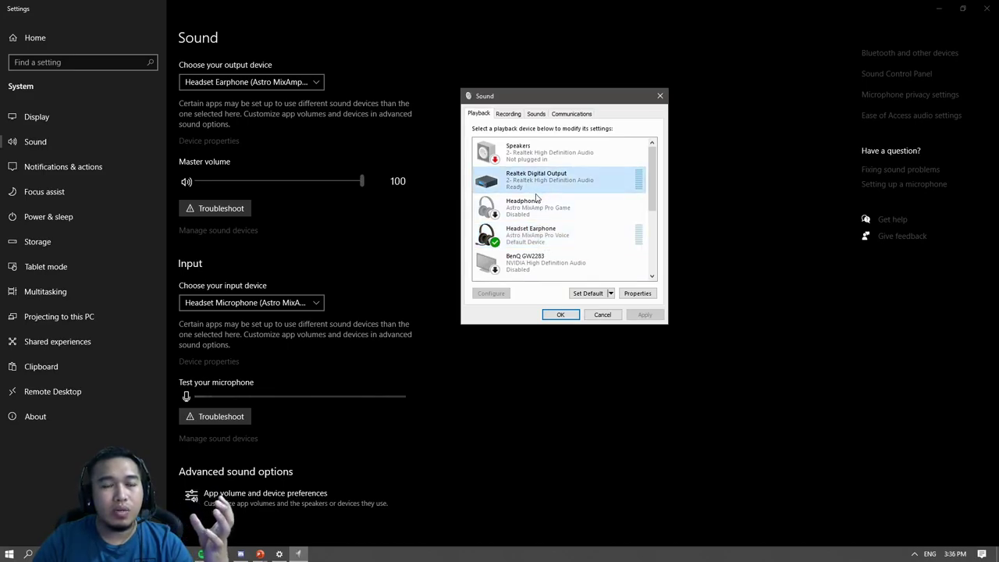
pyautogui.click(541, 242)
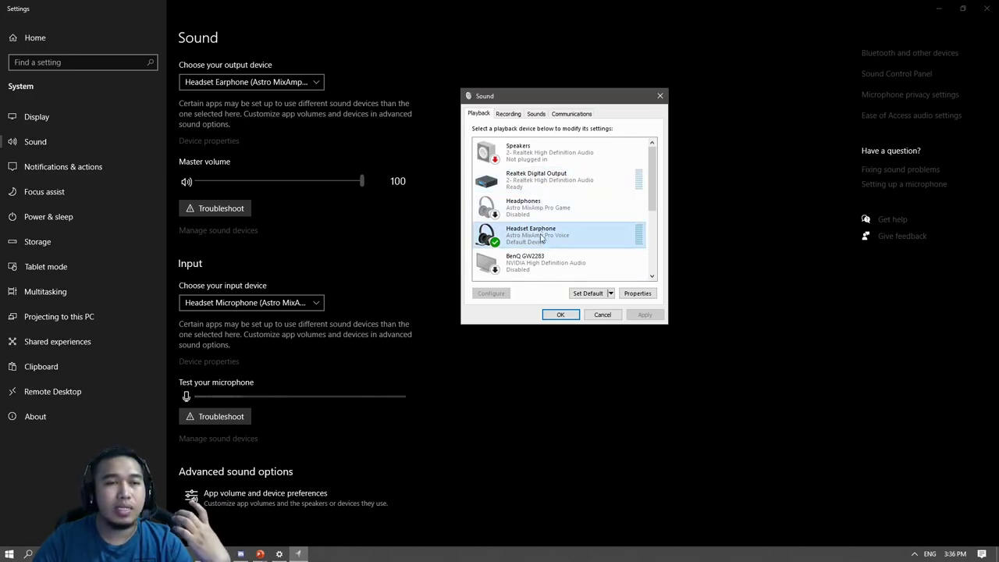
pyautogui.click(509, 115)
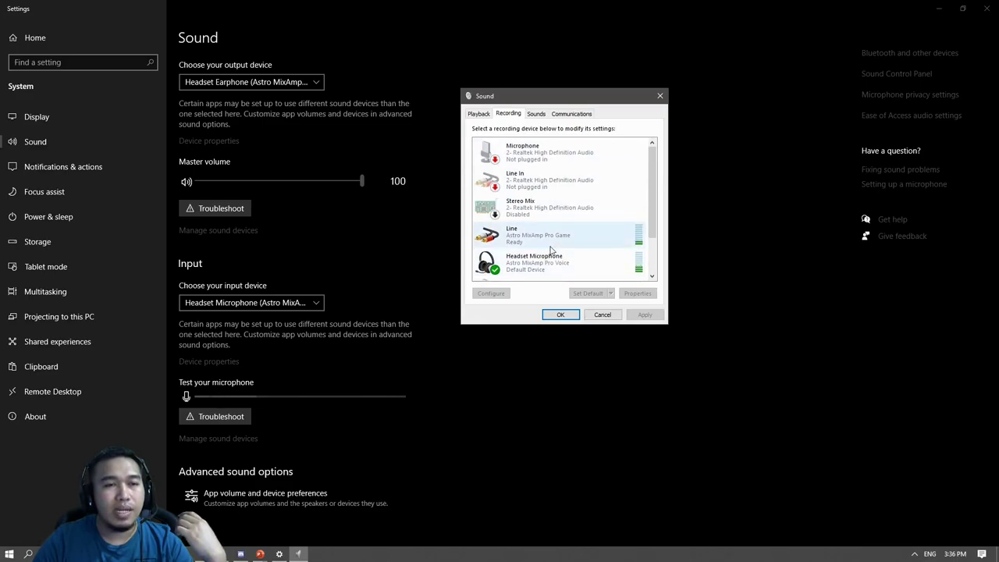
# Scroll through the recording devices, select Headset Microphone and launch its Configure speech recognition setup.
pyautogui.scroll(-1, 548, 268)
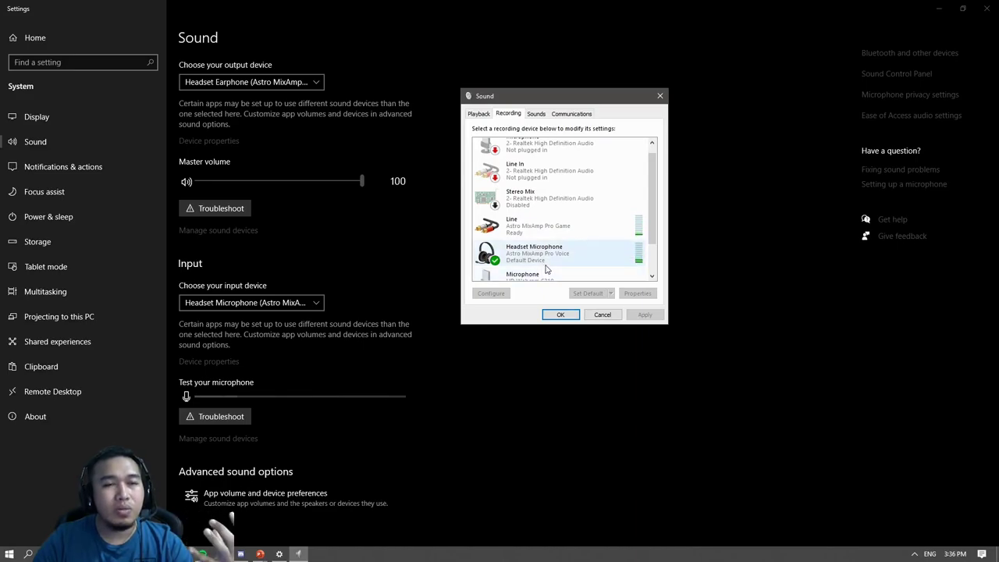
pyautogui.scroll(-1, 570, 268)
pyautogui.scroll(-1, 592, 267)
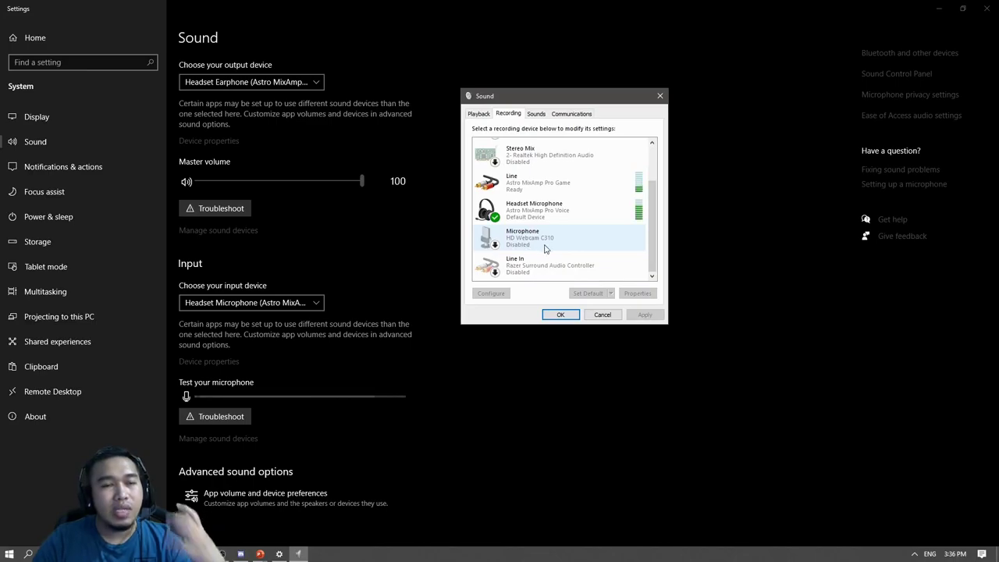
pyautogui.scroll(2, 544, 247)
pyautogui.scroll(1, 544, 248)
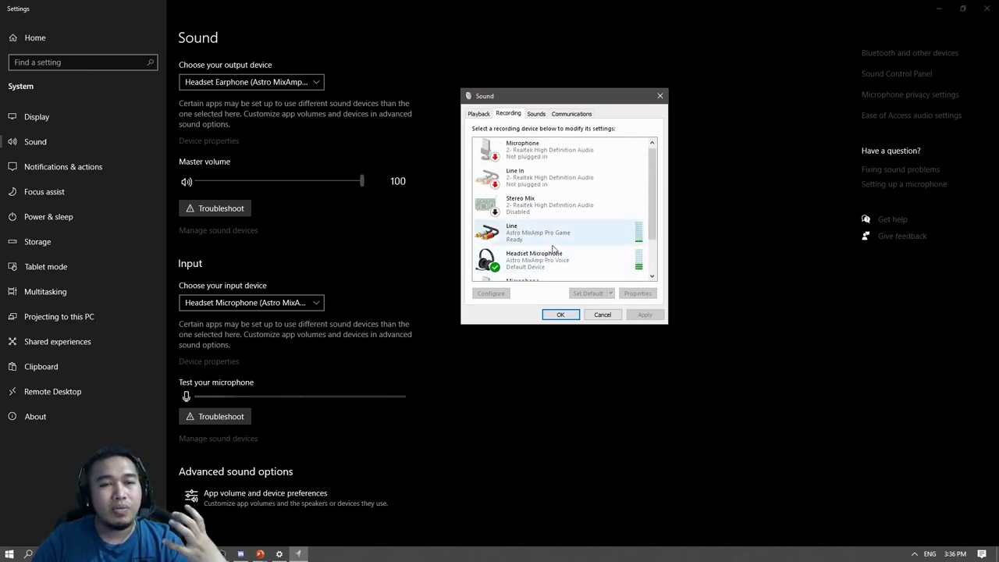
pyautogui.click(546, 262)
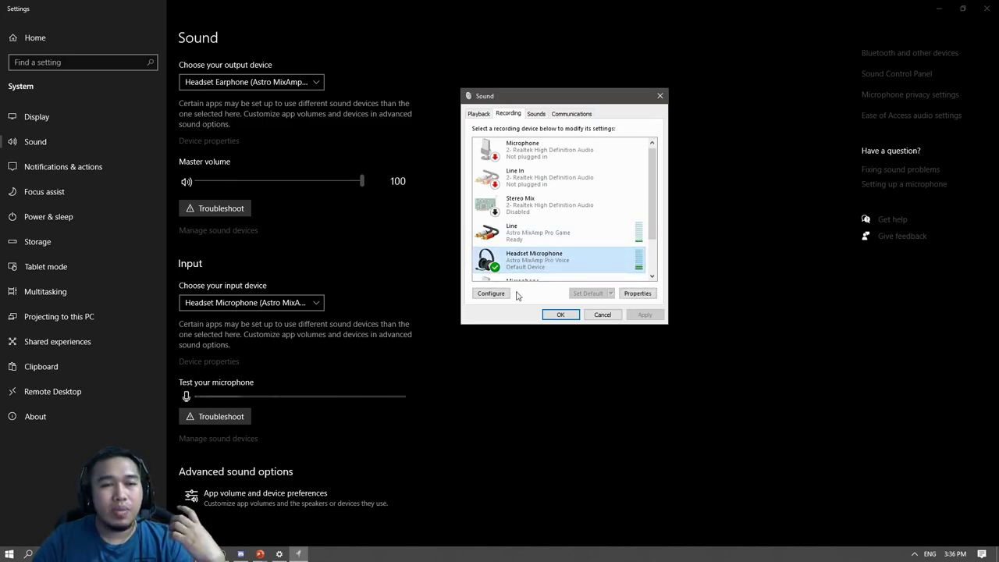
pyautogui.click(506, 293)
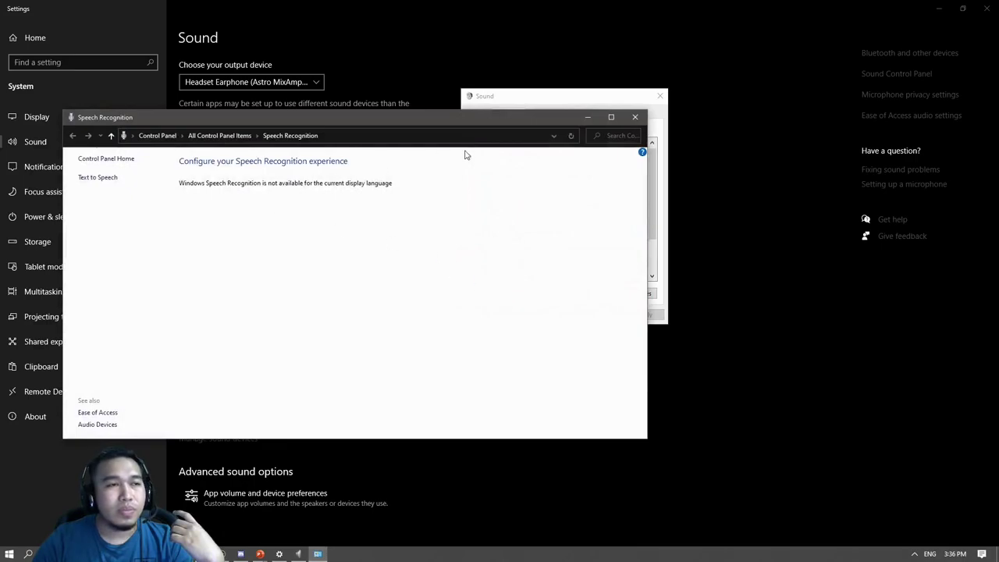
# Close Speech Recognition and view Headset Microphone's Listen, Levels and Advanced properties.
pyautogui.click(634, 118)
pyautogui.click(640, 293)
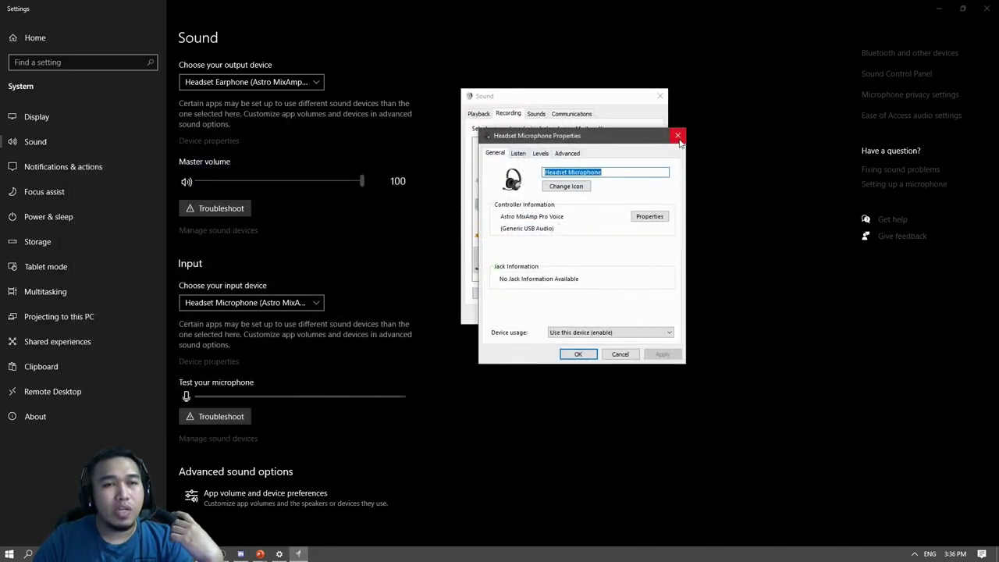
pyautogui.click(517, 154)
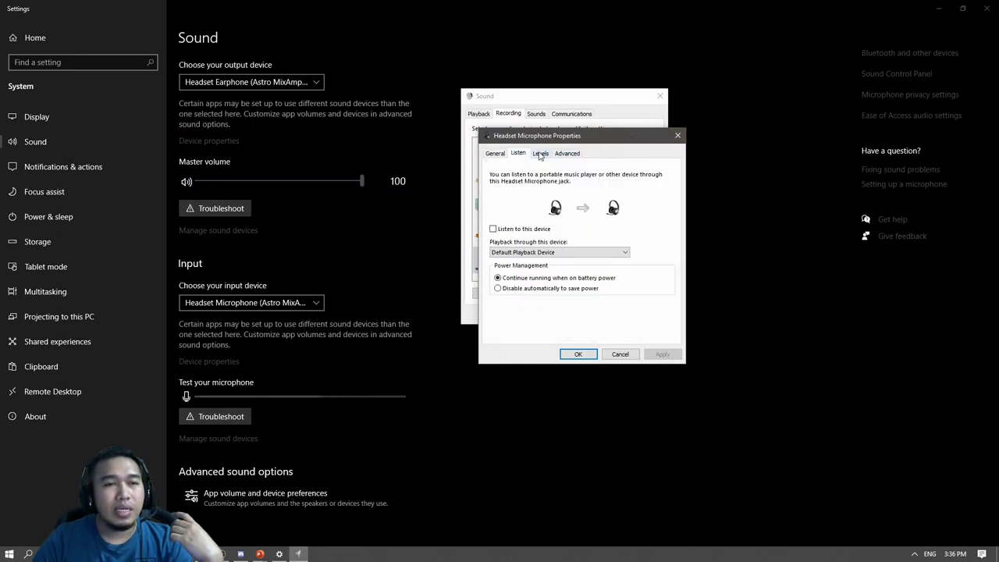
pyautogui.click(539, 154)
pyautogui.click(563, 154)
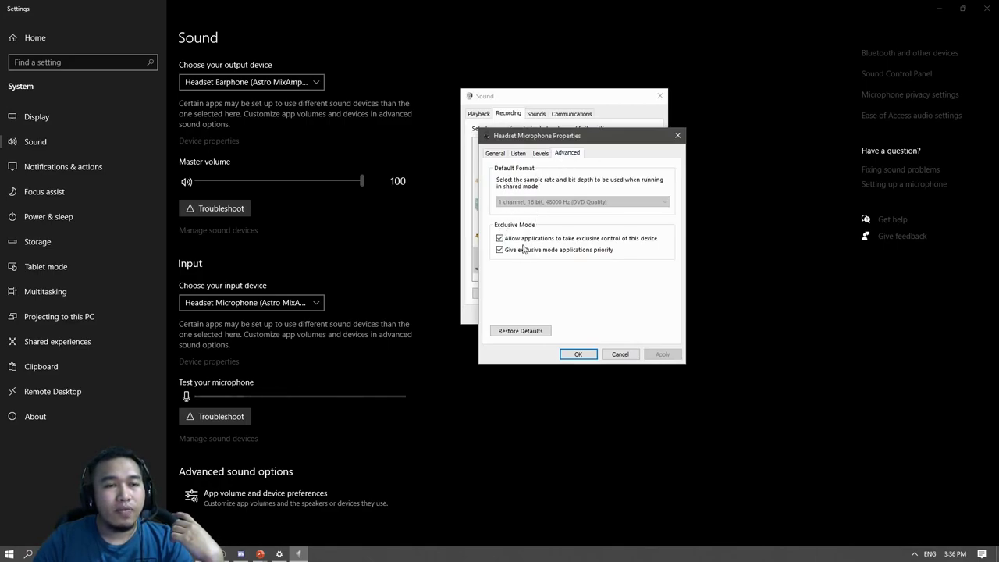
# Return to the General tab, cancel the properties unchanged, and reselect Headset Microphone.
pyautogui.click(539, 154)
pyautogui.click(519, 154)
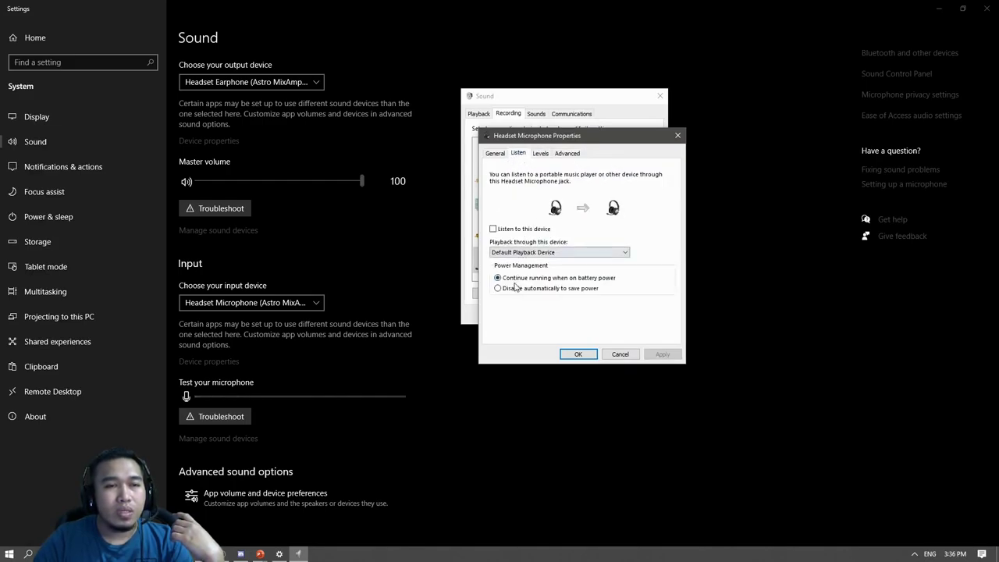
pyautogui.click(494, 154)
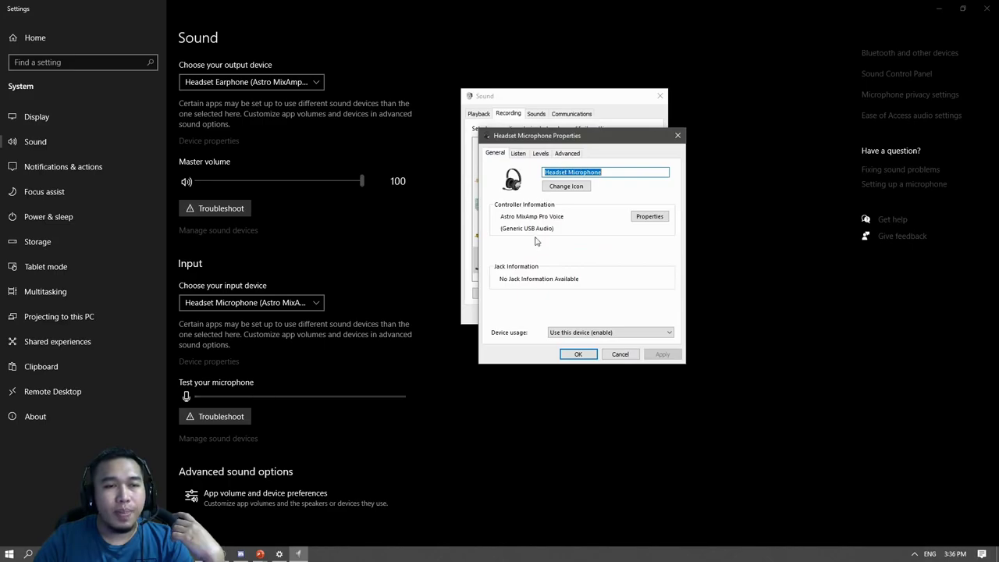
pyautogui.click(617, 353)
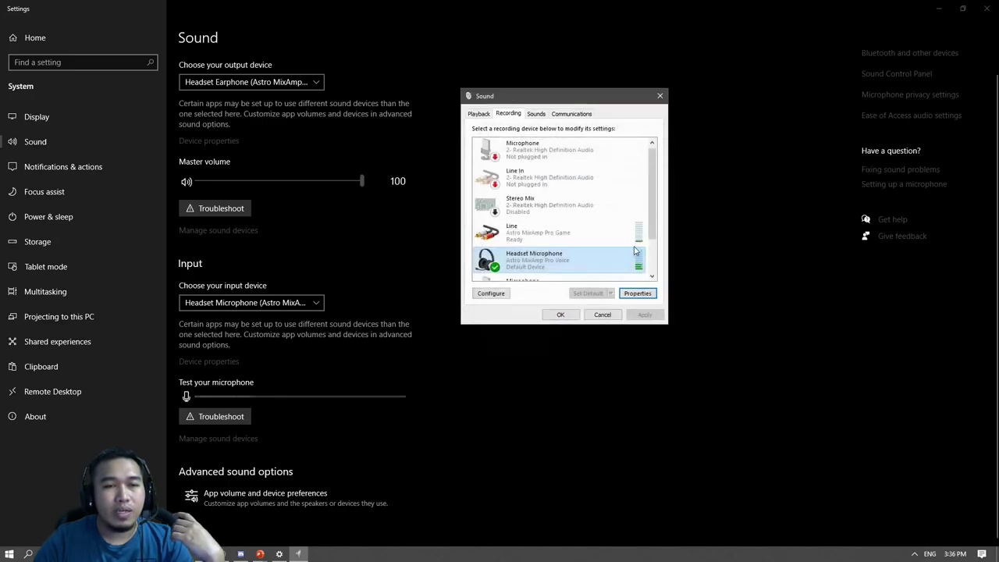
pyautogui.moveTo(652, 228); pyautogui.dragTo(652, 244)
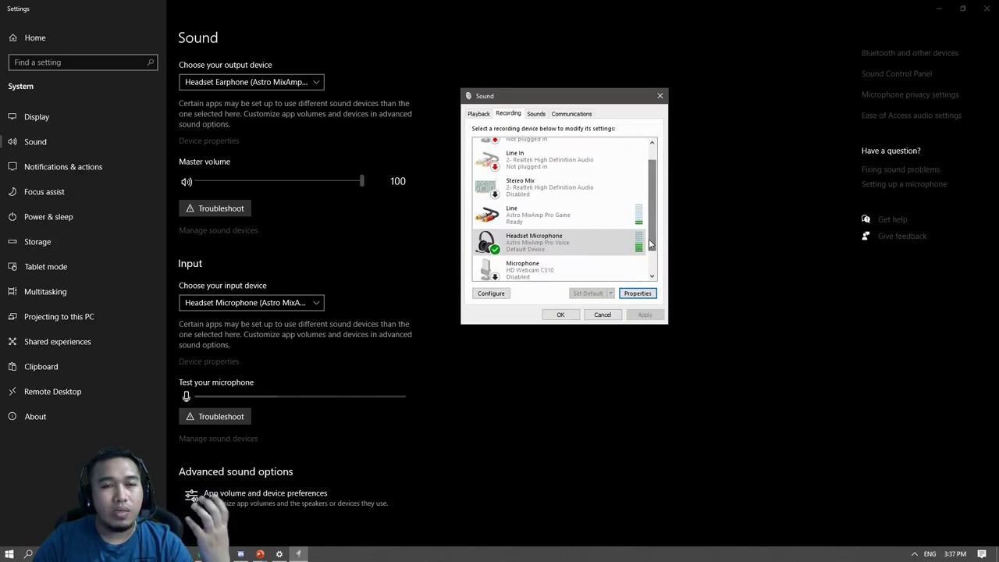
pyautogui.click(638, 248)
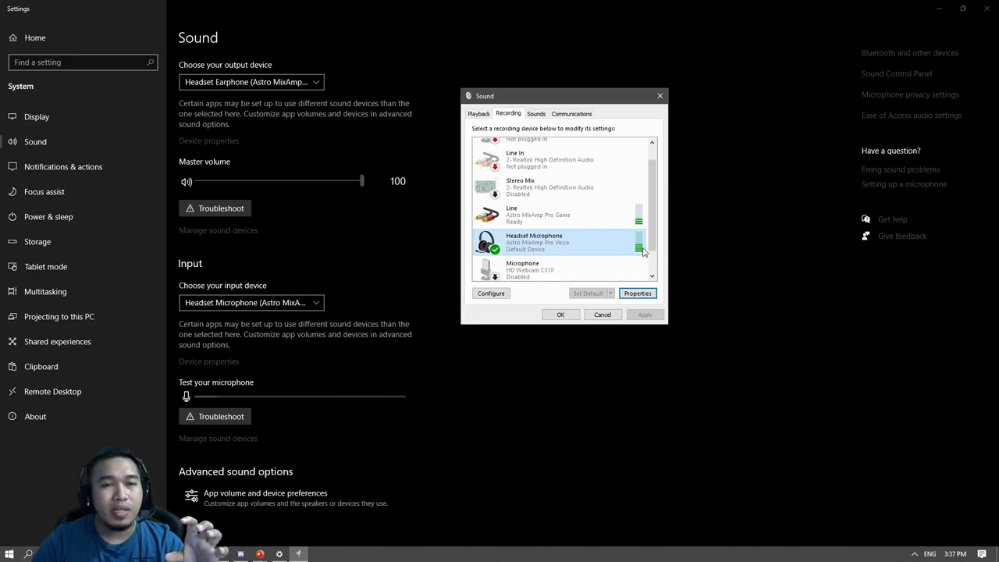
# Reselect Headset Microphone and scroll the list to confirm the HD Webcam C310 microphone is disabled.
pyautogui.moveTo(650, 249); pyautogui.dragTo(649, 267)
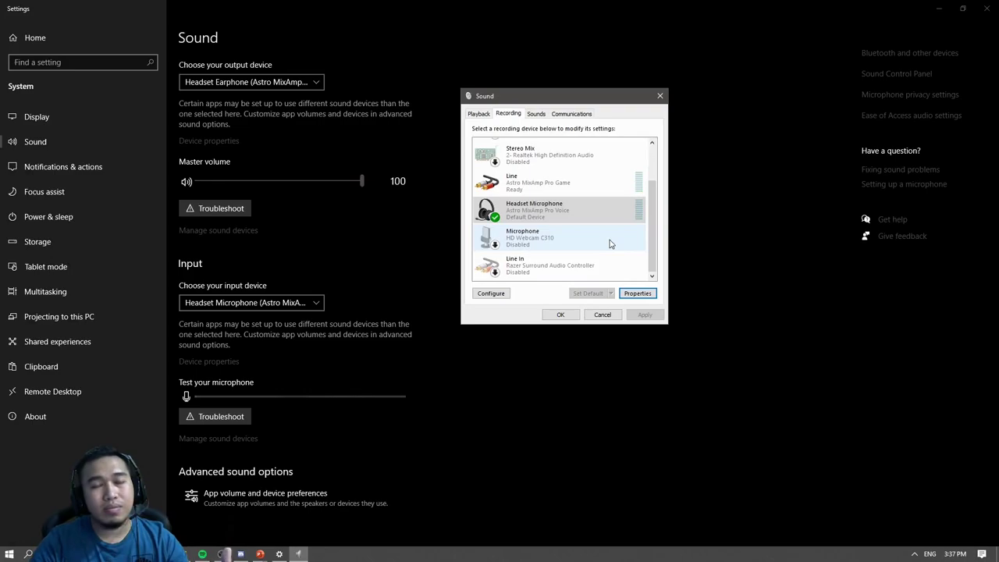
pyautogui.click(637, 219)
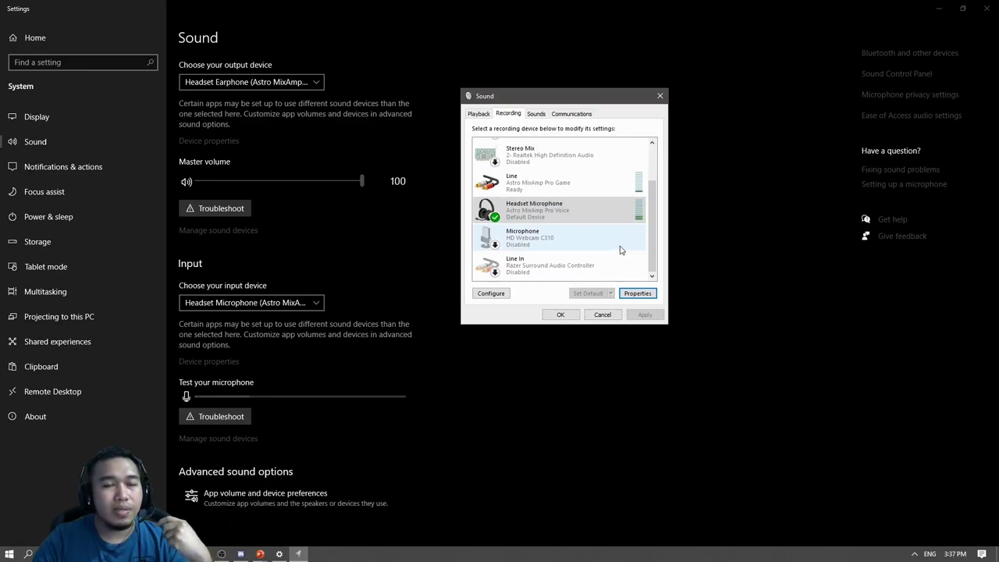
pyautogui.scroll(3, 605, 232)
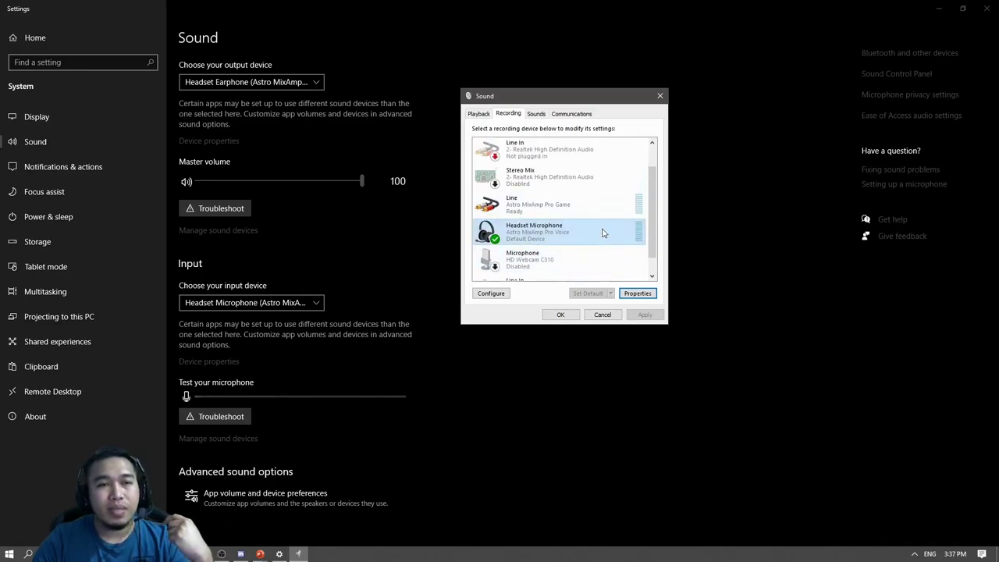
pyautogui.scroll(-2, 593, 226)
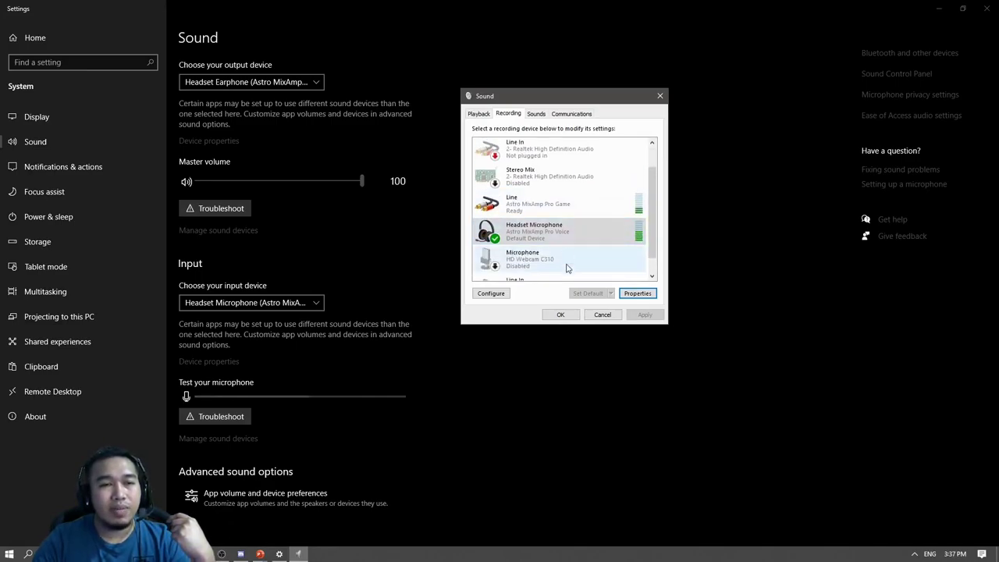
pyautogui.scroll(1, 632, 222)
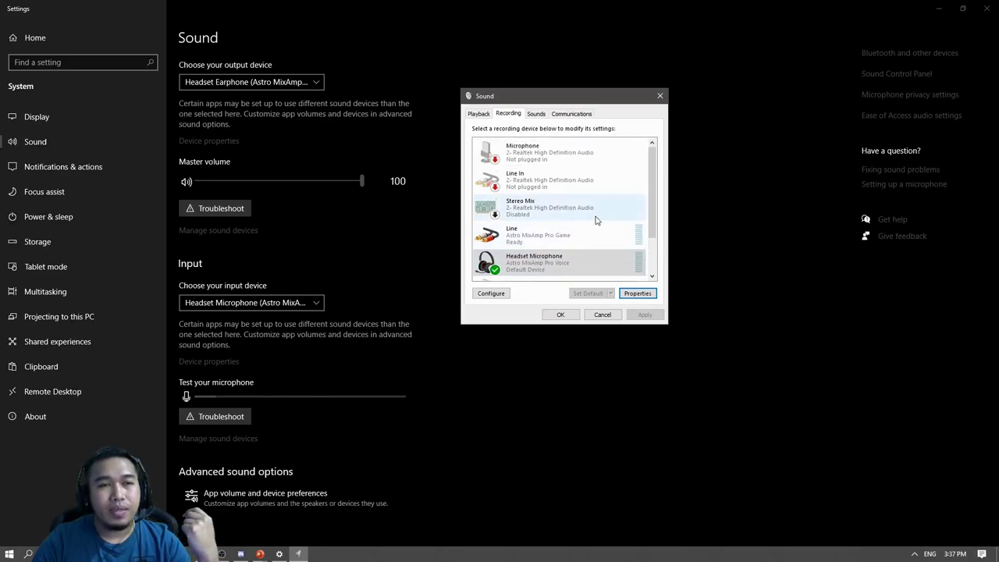
# Confirm the Sound dialog with OK and close the Windows Settings window.
pyautogui.click(575, 315)
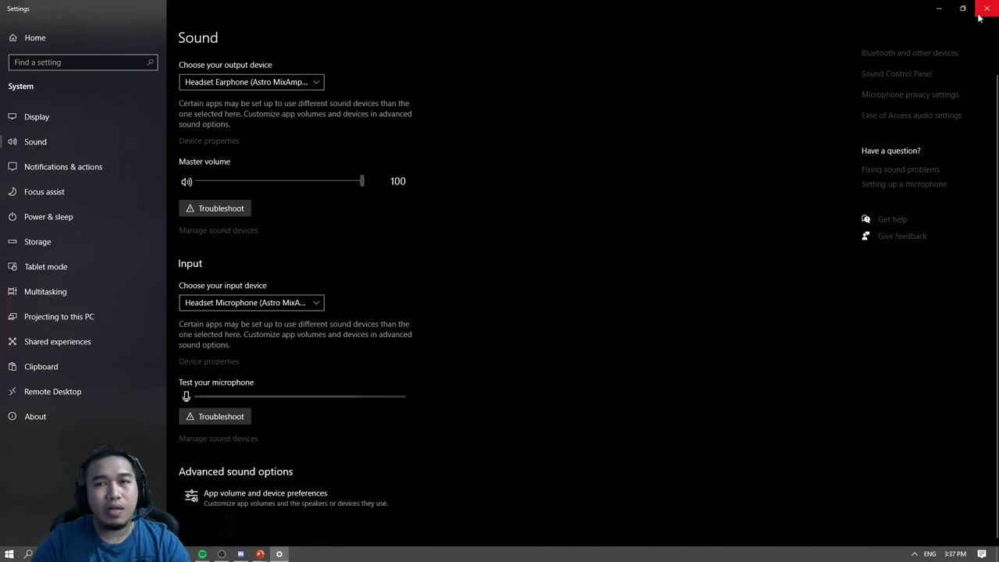
pyautogui.moveTo(948, 10); pyautogui.dragTo(734, 58)
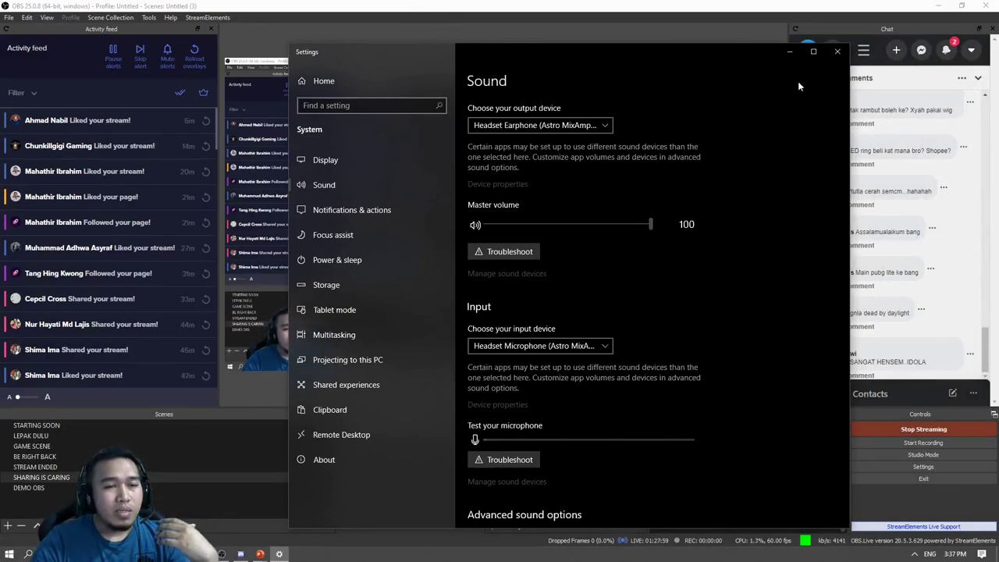
pyautogui.click(837, 53)
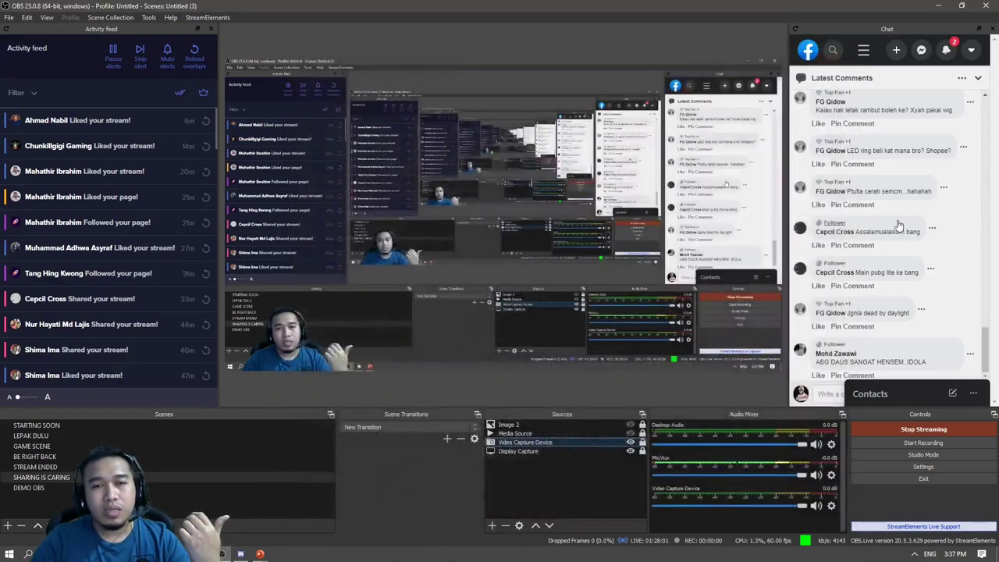
# Reopen Windows Sound settings from the tray speaker icon's Open Sound settings option.
pyautogui.click(915, 555)
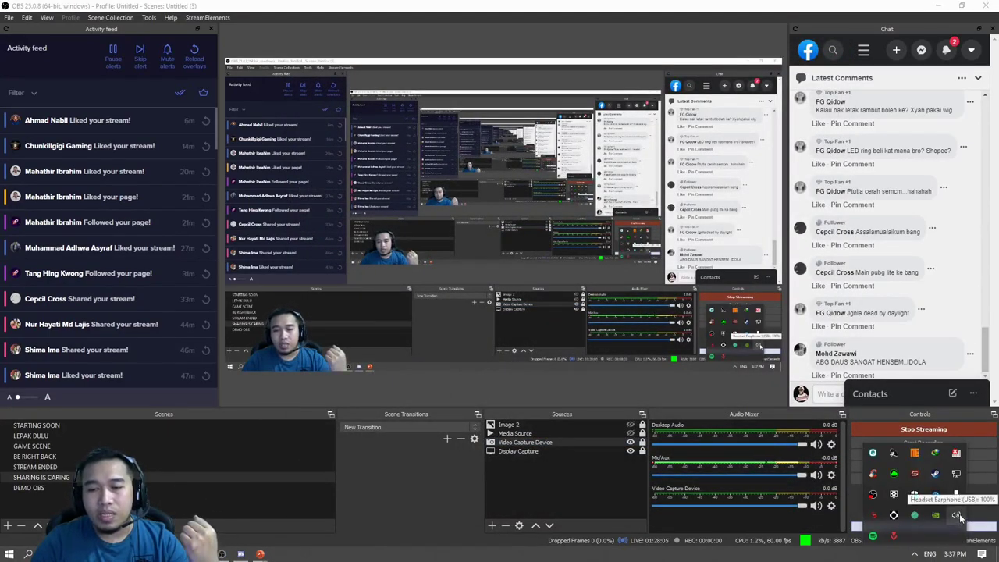
pyautogui.click(915, 555)
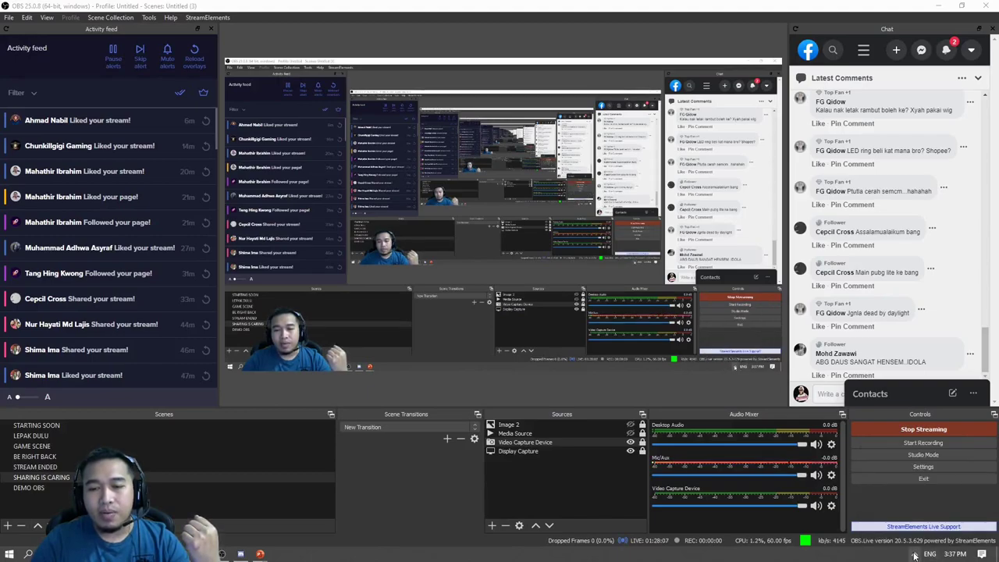
pyautogui.click(915, 554)
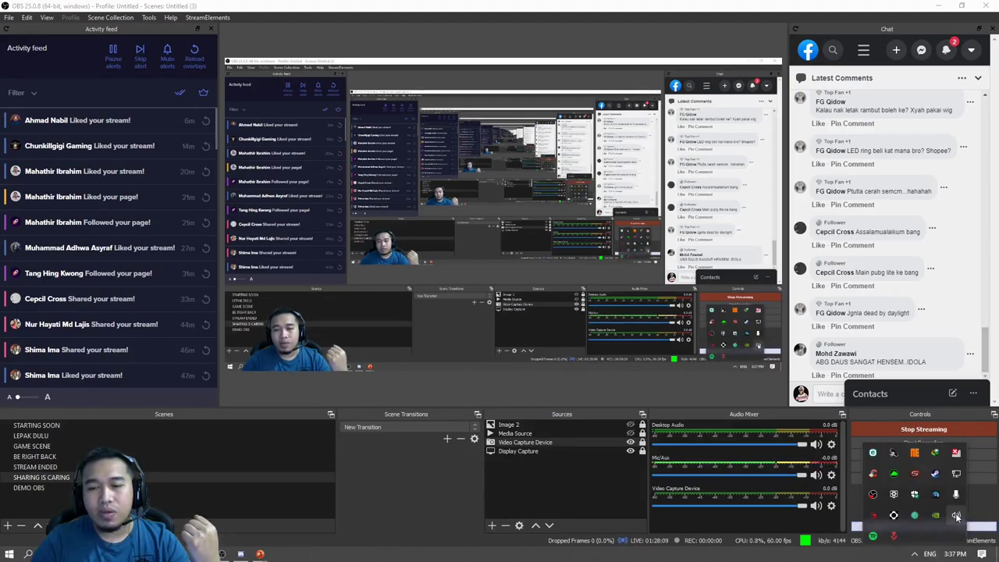
pyautogui.rightClick(957, 515)
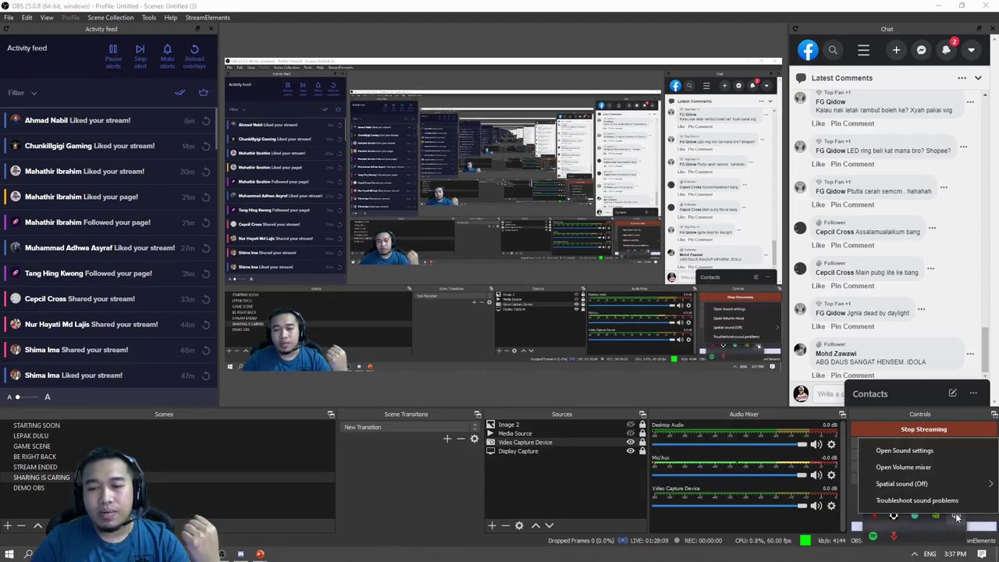
pyautogui.click(938, 451)
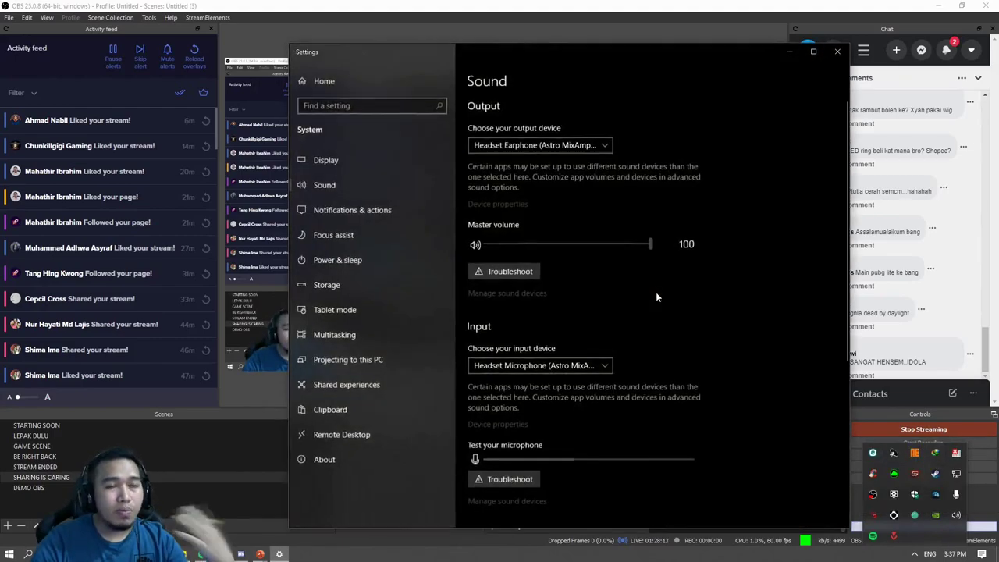
# Maximize Sound settings and browse the Sound dialog's Recording and Playback device lists.
pyautogui.click(813, 52)
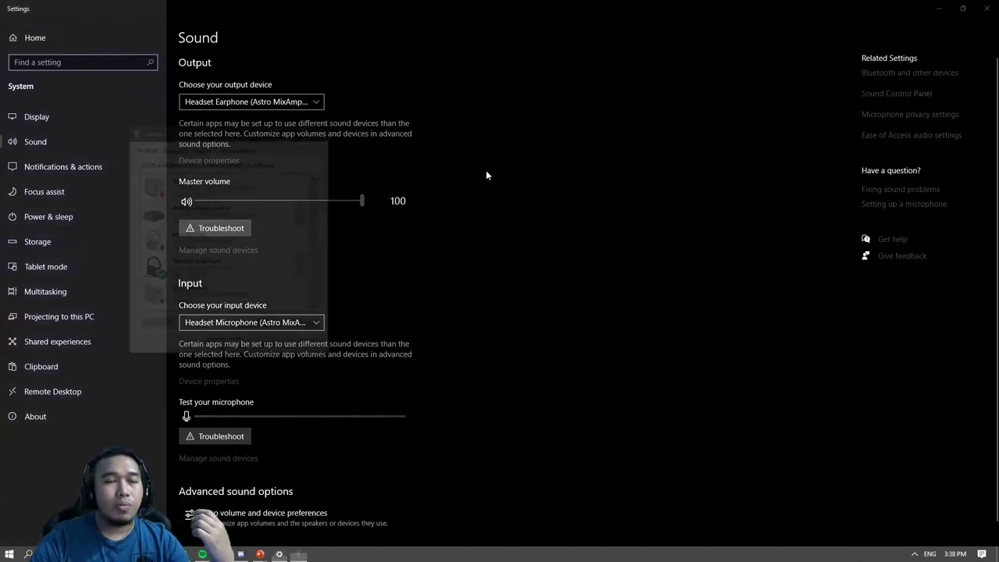
pyautogui.moveTo(235, 135); pyautogui.dragTo(610, 122)
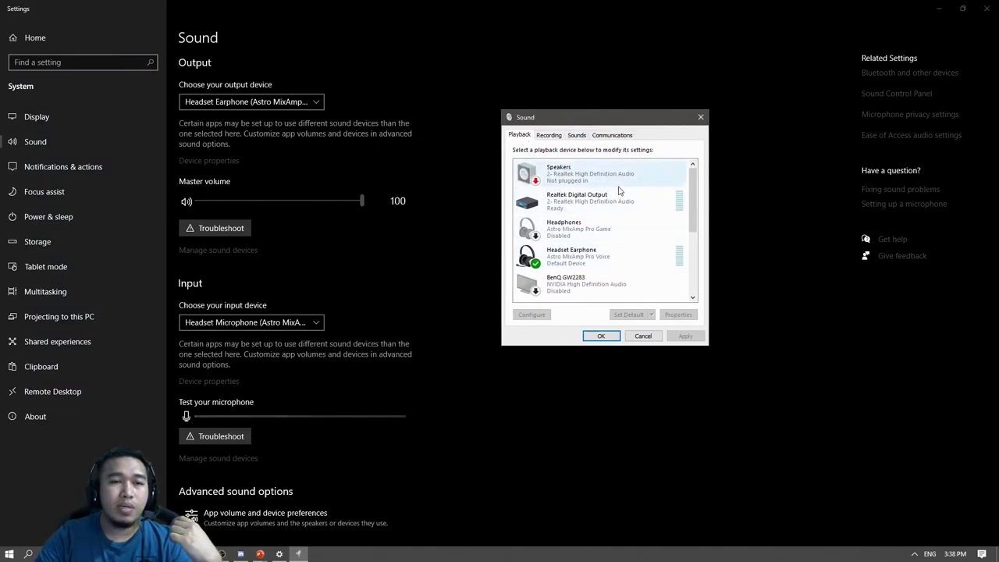
pyautogui.scroll(-1, 617, 266)
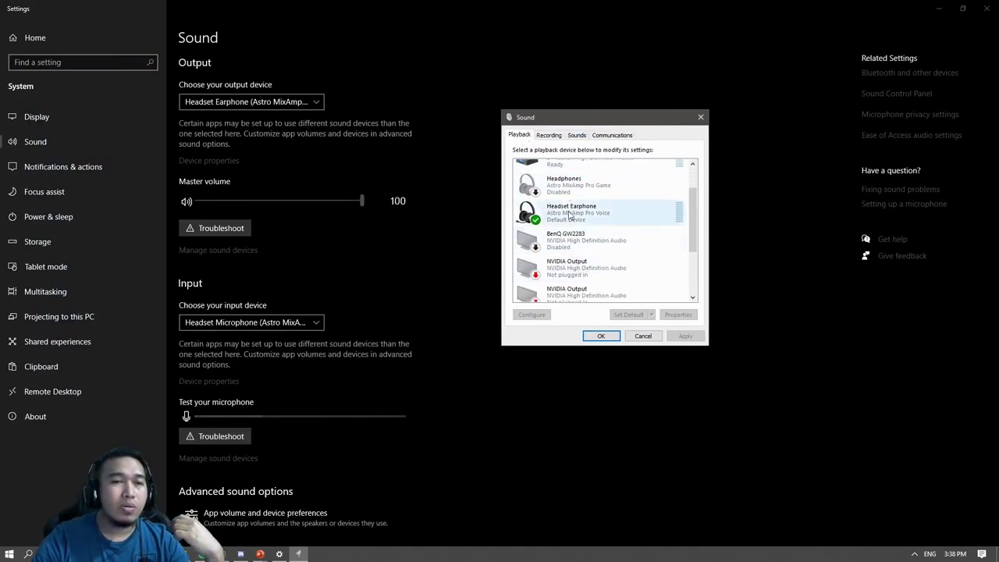
pyautogui.click(549, 135)
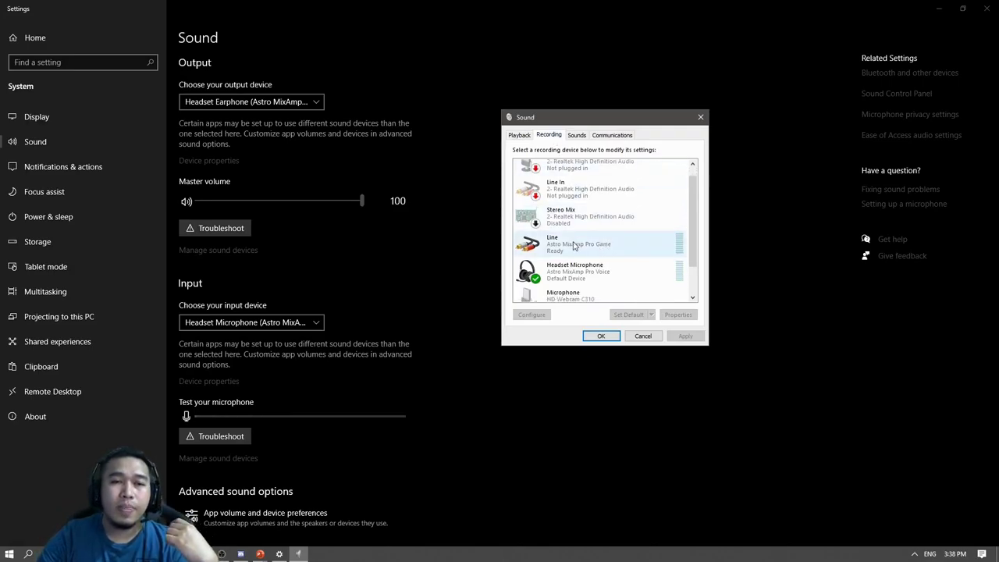
pyautogui.click(519, 134)
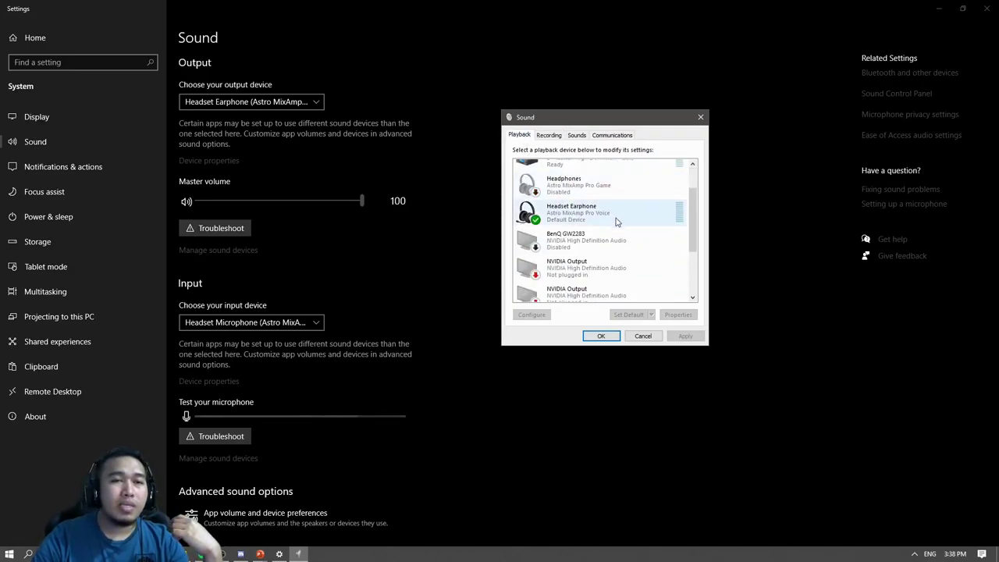
pyautogui.scroll(1, 609, 223)
pyautogui.scroll(1, 593, 211)
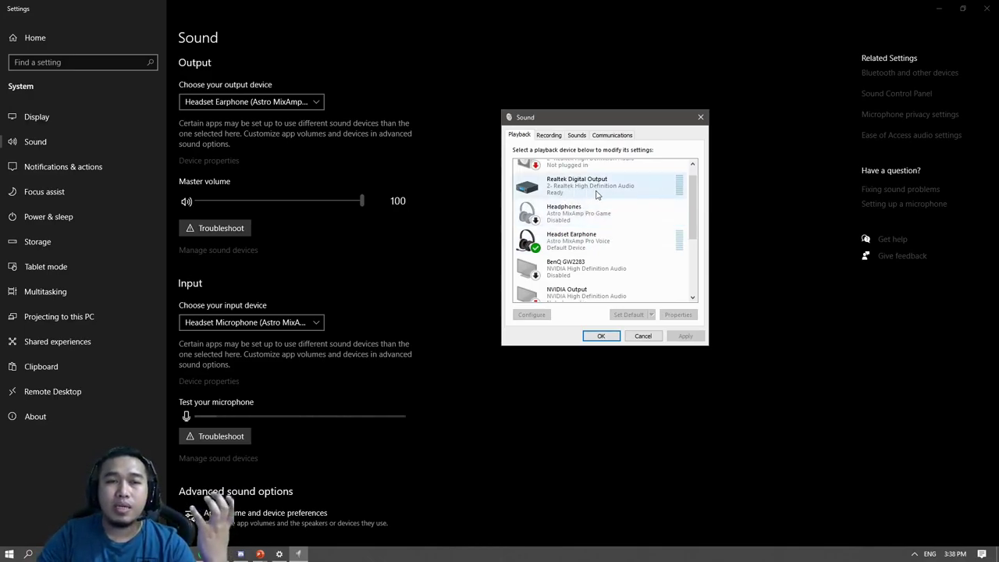
# Check Realtek Digital Output, Headset Earphone and BenQ GW2283, then accept and close Settings.
pyautogui.click(598, 191)
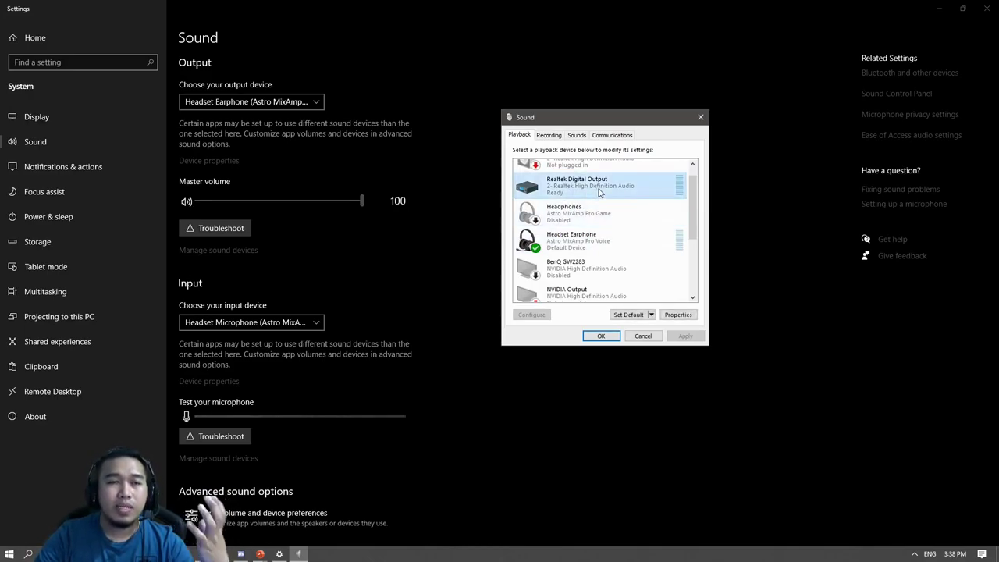
pyautogui.click(624, 248)
pyautogui.scroll(-1, 624, 254)
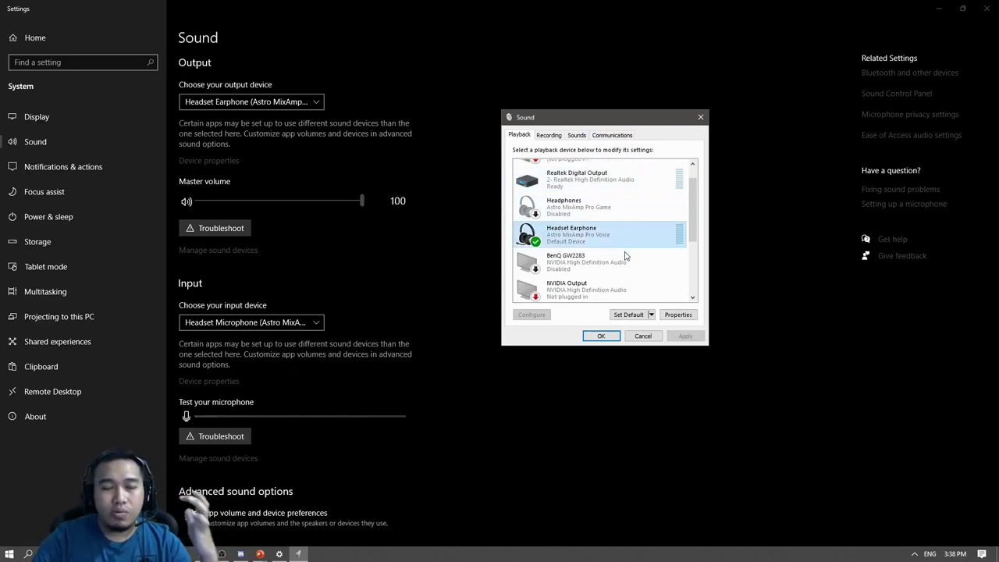
pyautogui.scroll(-3, 623, 253)
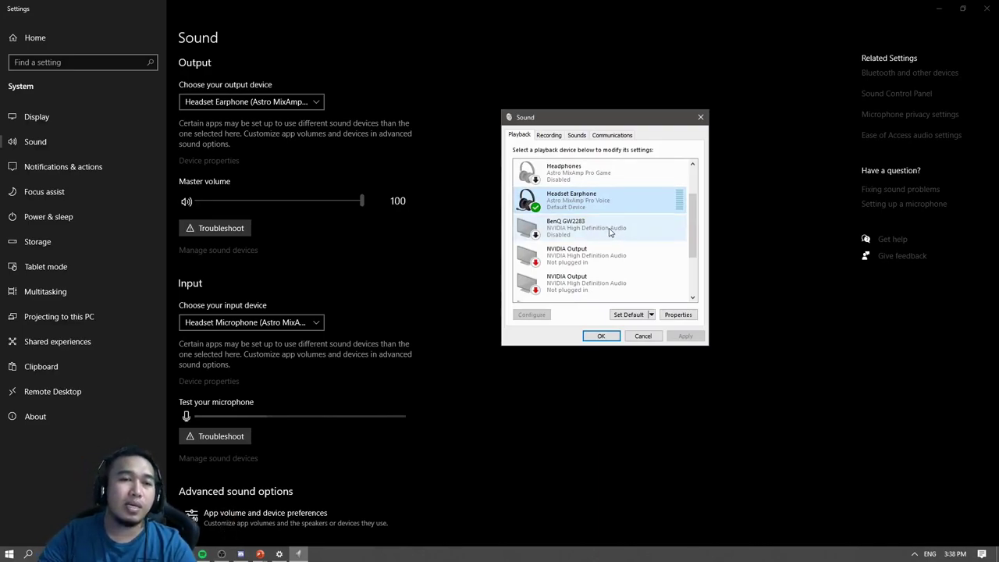
pyautogui.click(610, 231)
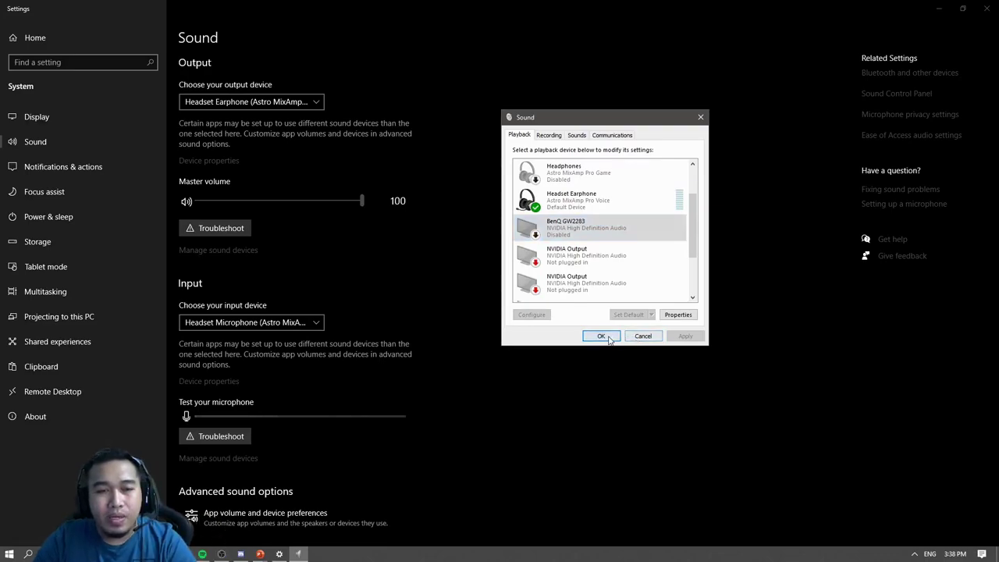
pyautogui.click(603, 336)
pyautogui.click(986, 8)
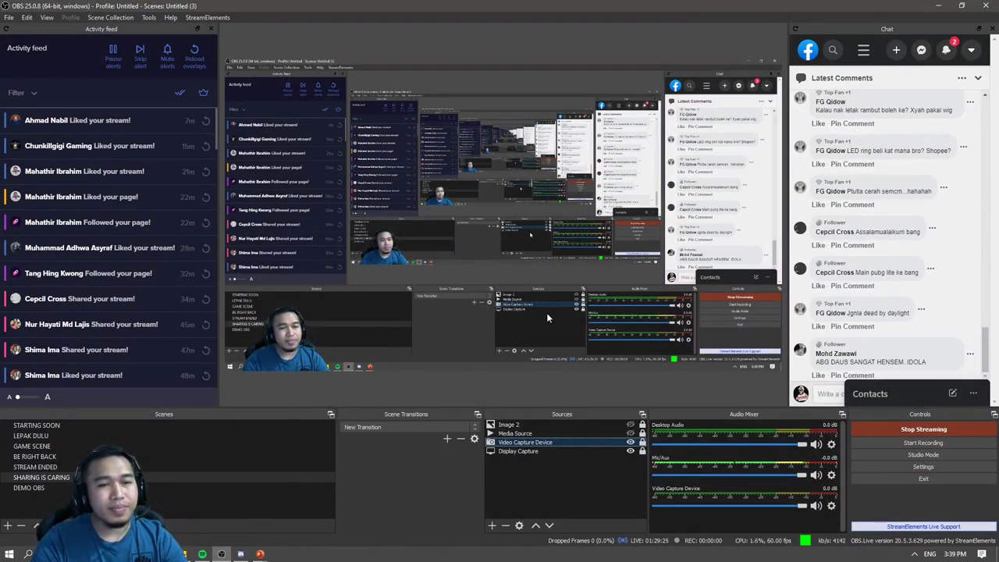
pyautogui.click(542, 453)
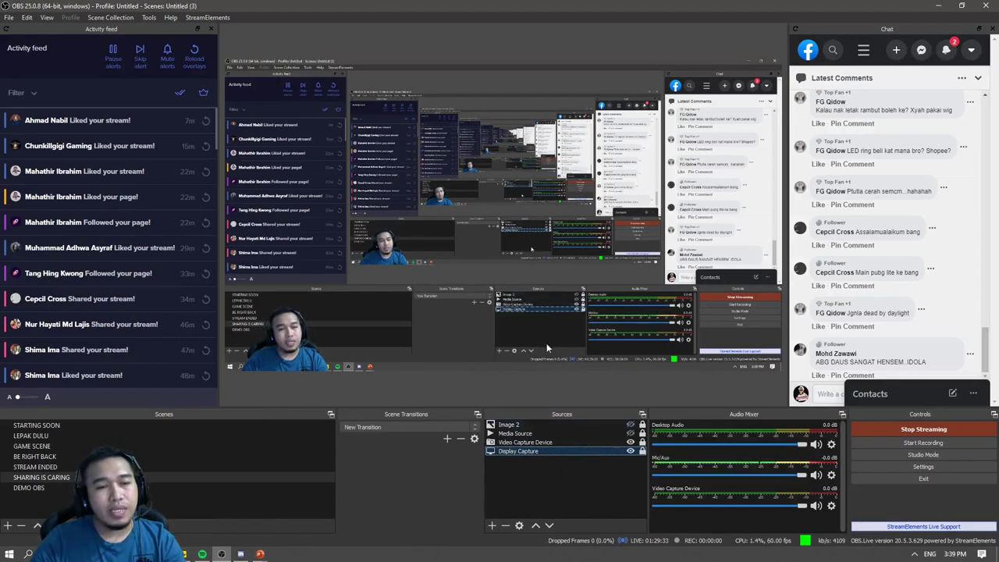
pyautogui.click(491, 526)
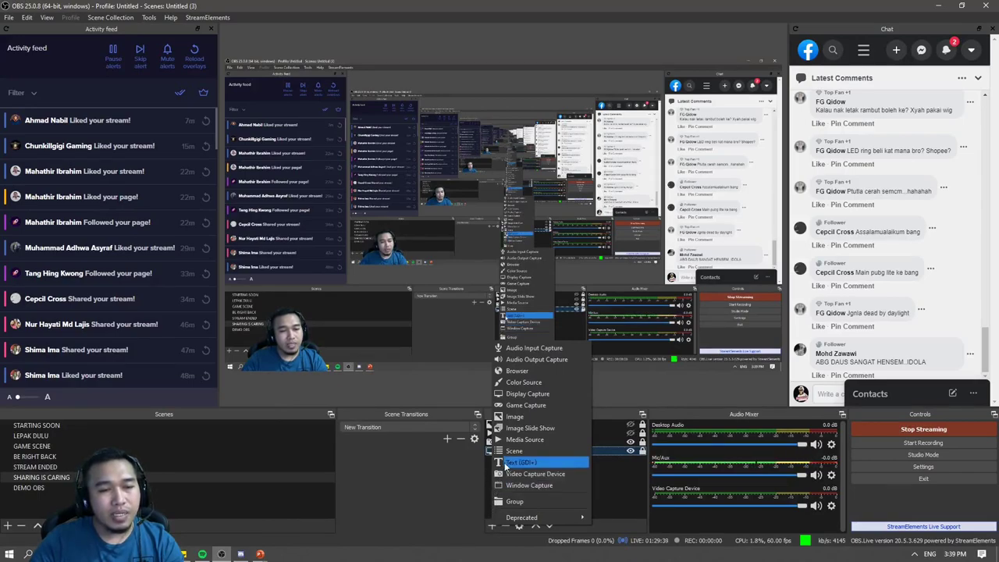
pyautogui.click(602, 490)
pyautogui.click(491, 527)
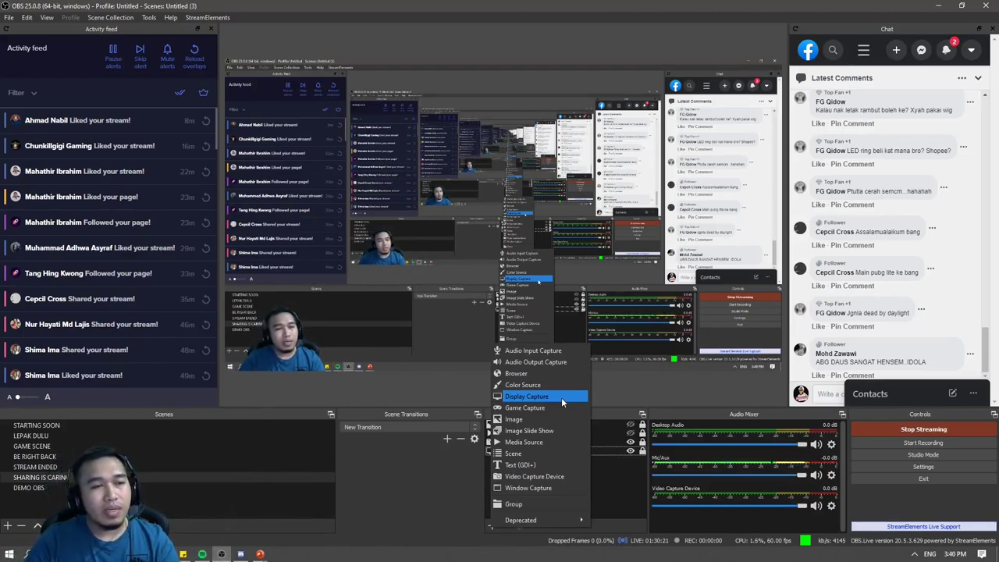
pyautogui.click(261, 554)
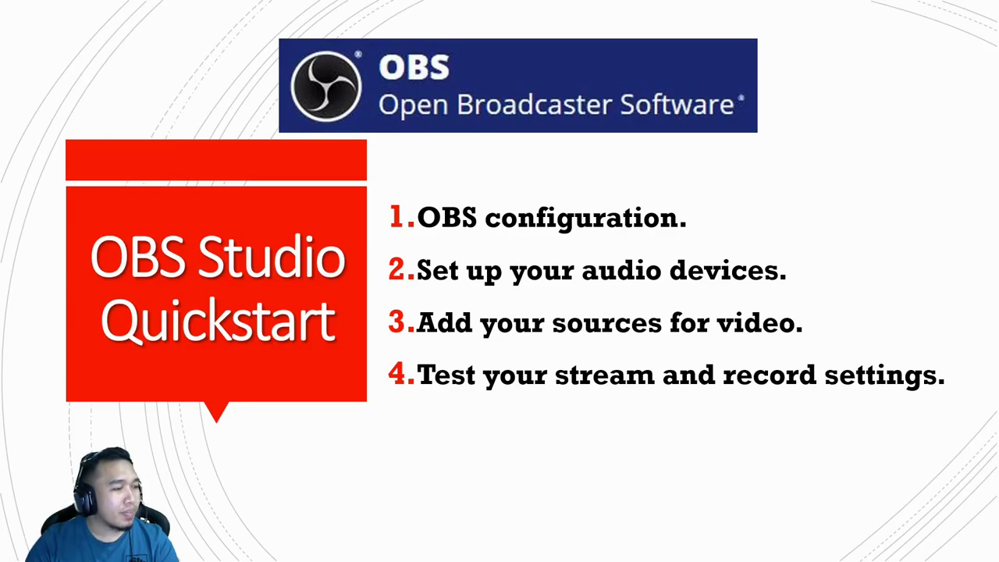
pyautogui.hotkey('alt', 'Tab')
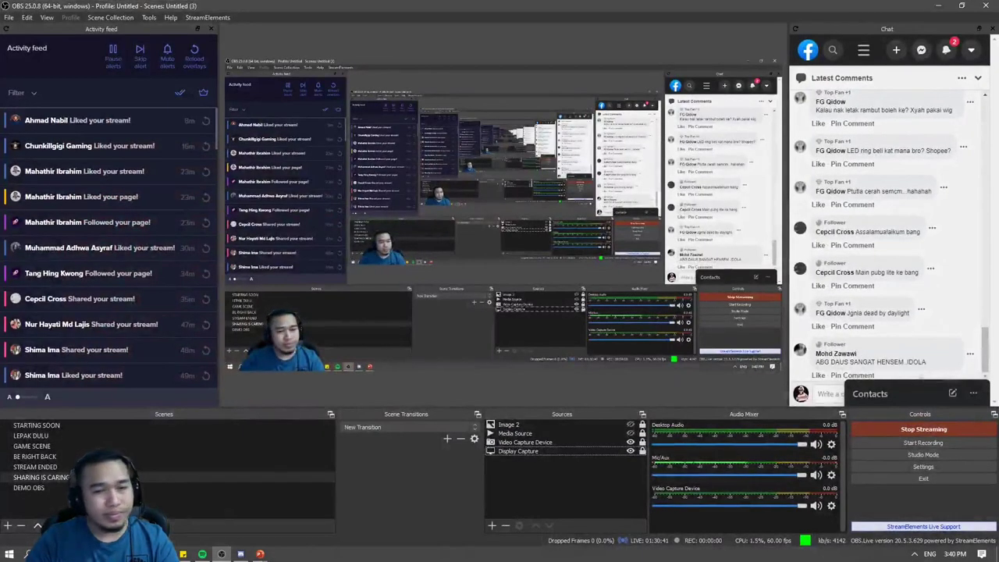
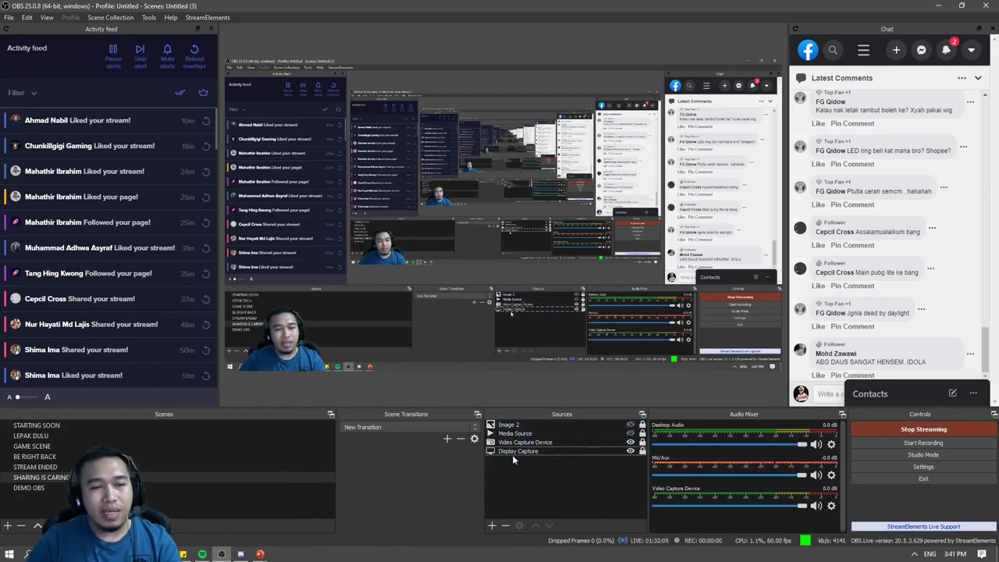
# Start adding a second Display Capture source, trim its name, then cancel it.
pyautogui.click(492, 526)
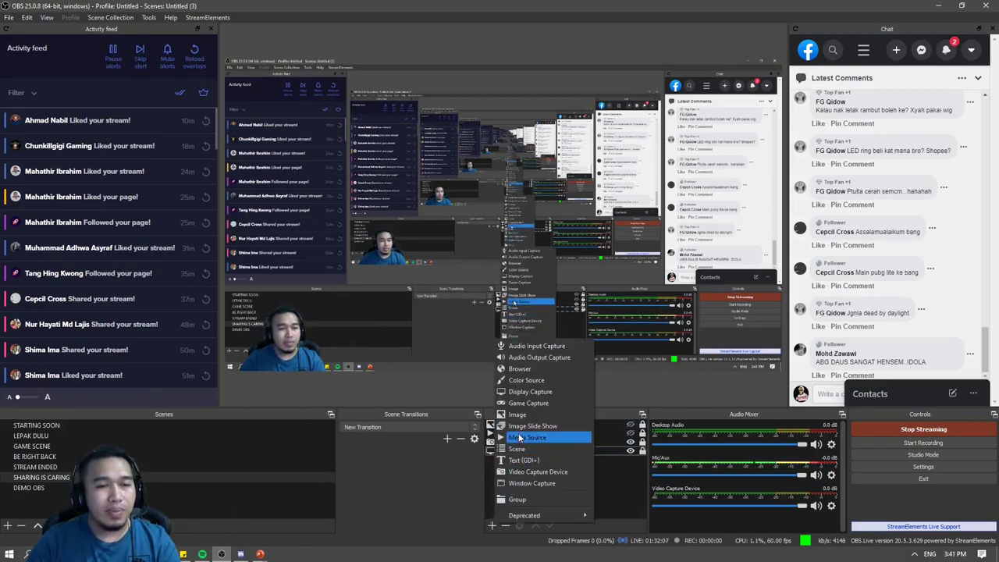
pyautogui.click(528, 393)
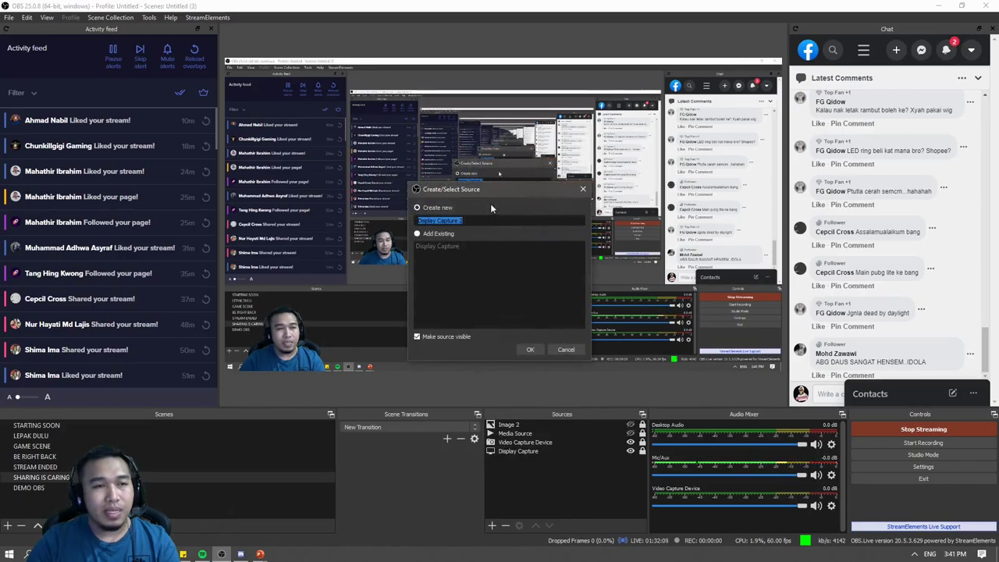
pyautogui.moveTo(487, 192); pyautogui.dragTo(568, 229)
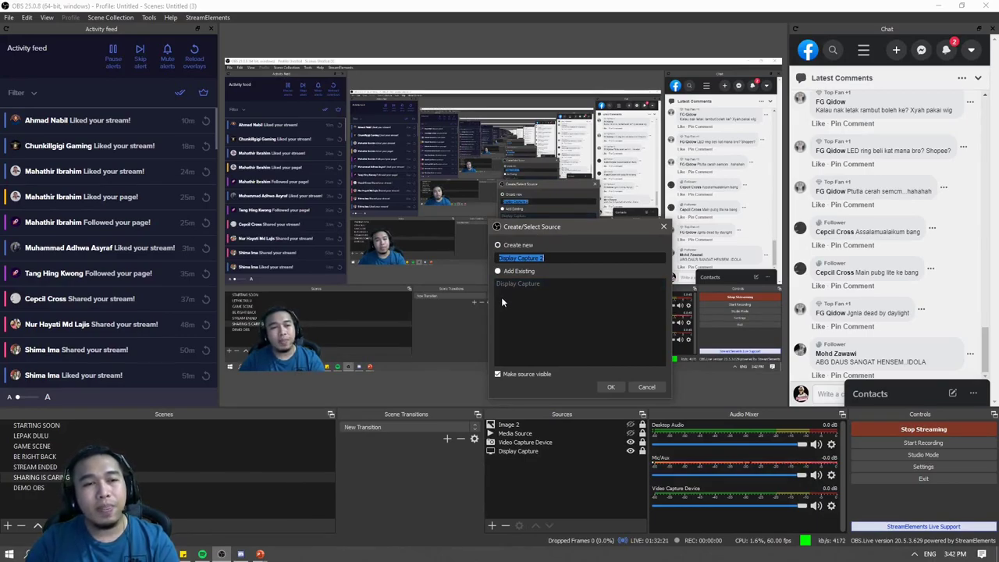
pyautogui.click(515, 258)
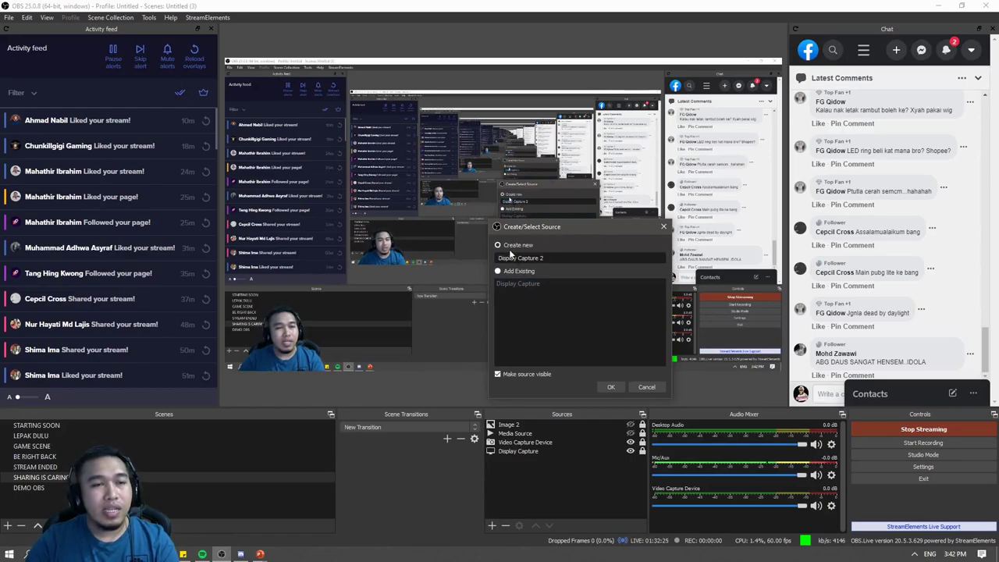
pyautogui.press('BackSpace')
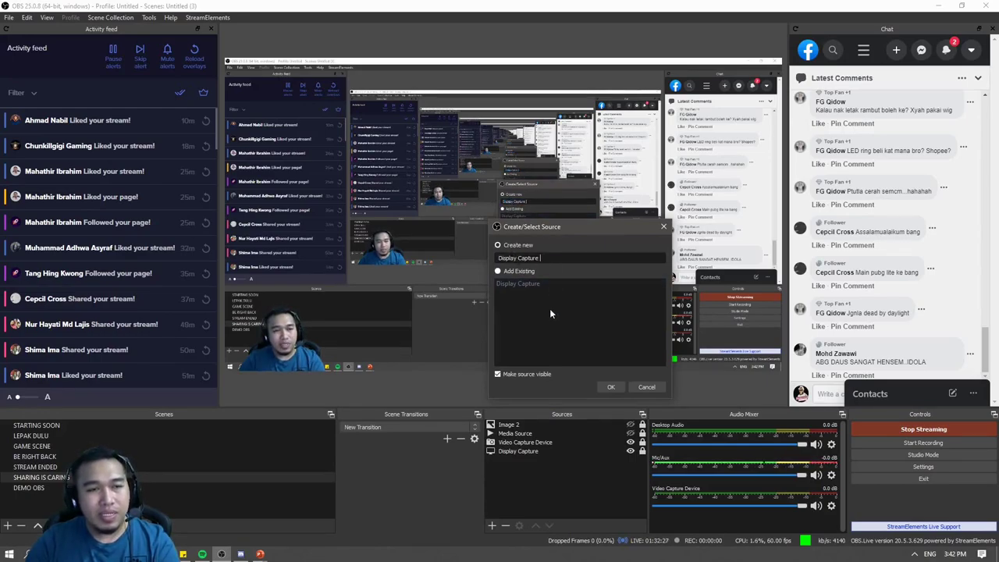
pyautogui.click(647, 387)
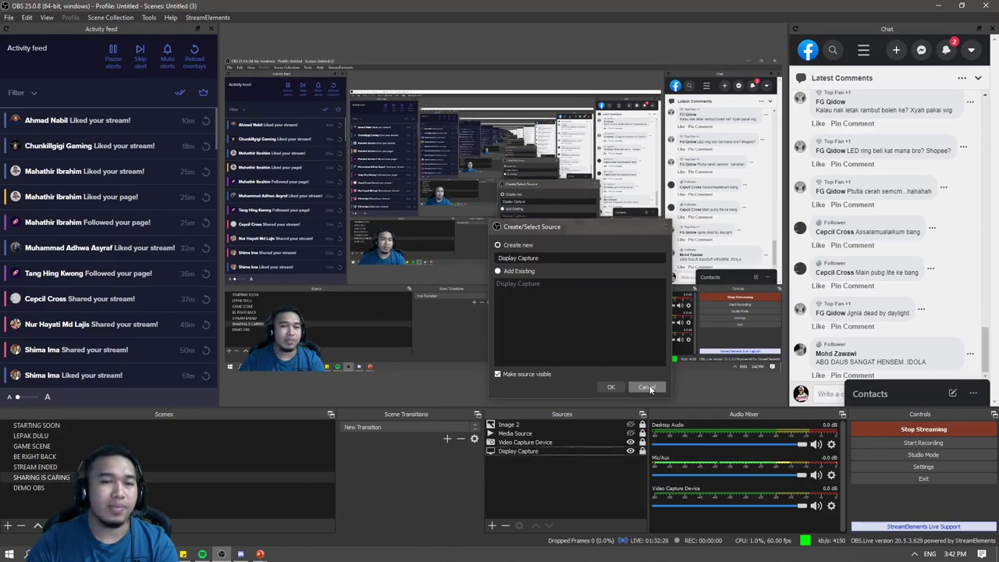
# View the existing Display Capture properties without changes, then disable the main preview.
pyautogui.click(525, 453)
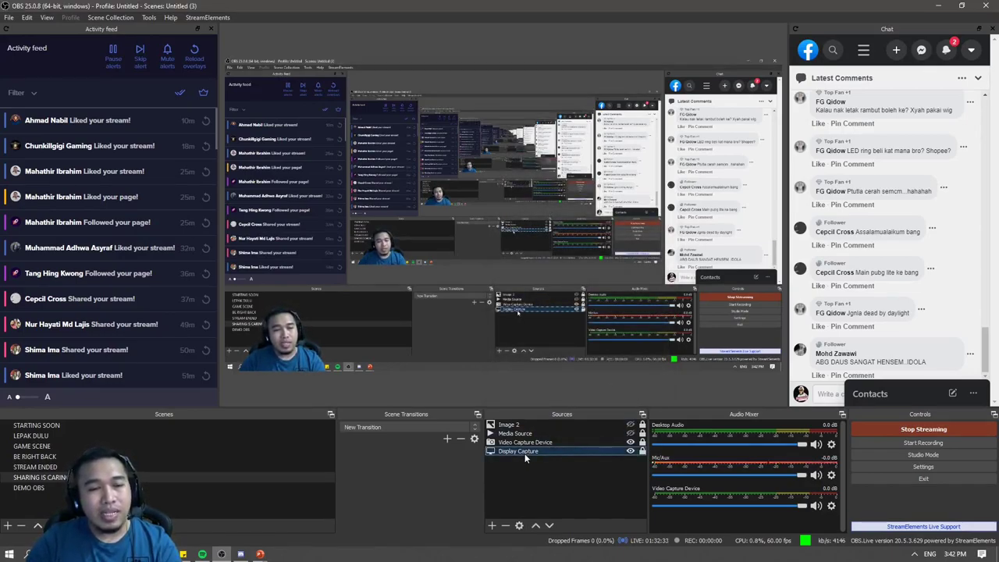
pyautogui.doubleClick(526, 452)
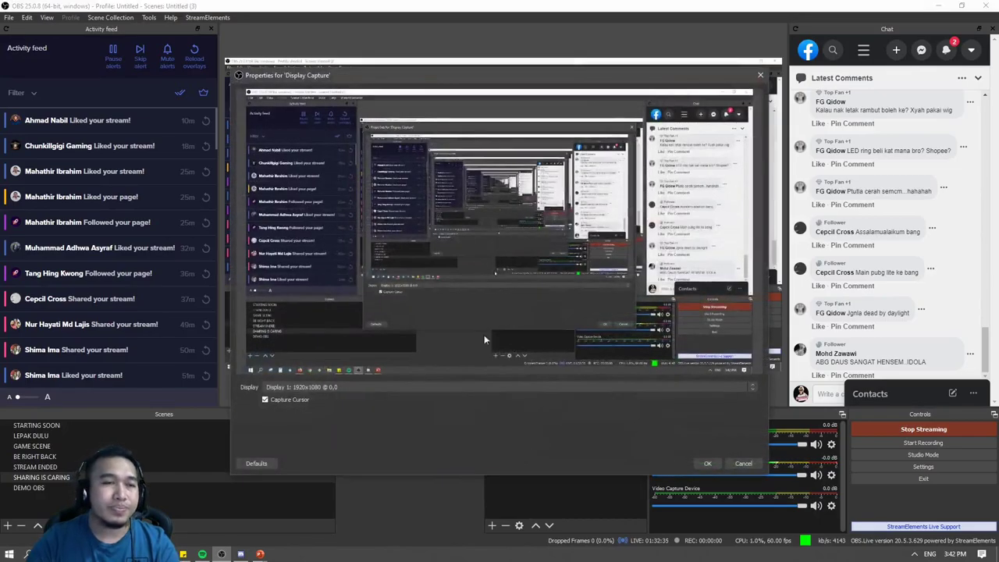
pyautogui.moveTo(382, 82); pyautogui.dragTo(517, 101)
pyautogui.click(874, 482)
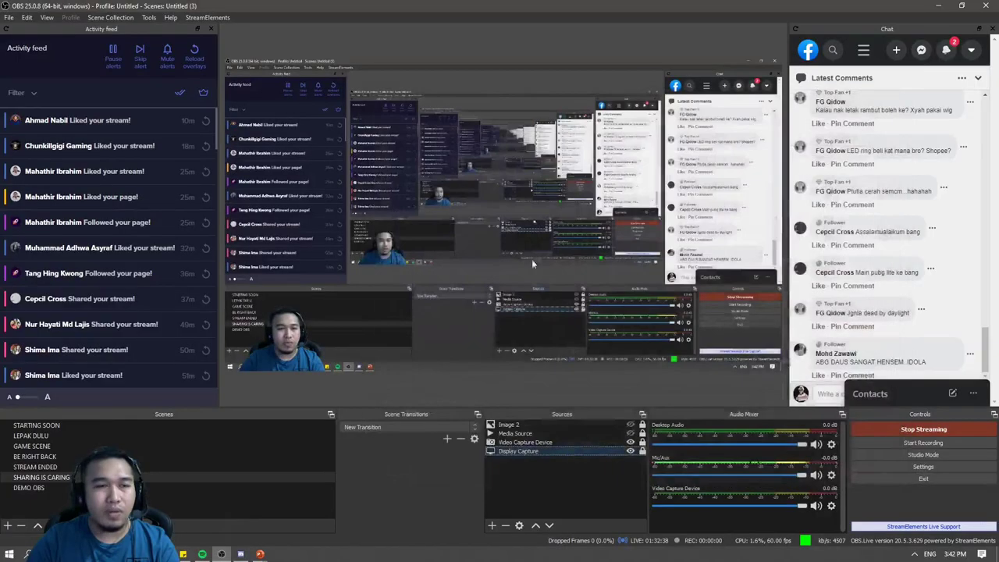
pyautogui.rightClick(484, 93)
pyautogui.click(501, 104)
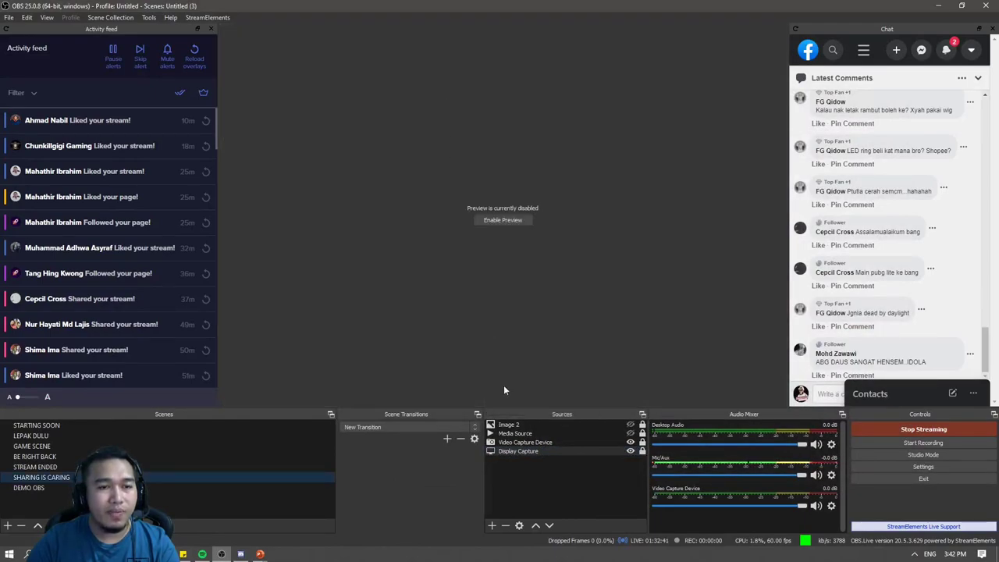
# Reopen the Display Capture properties and reposition the dialog on screen.
pyautogui.doubleClick(534, 450)
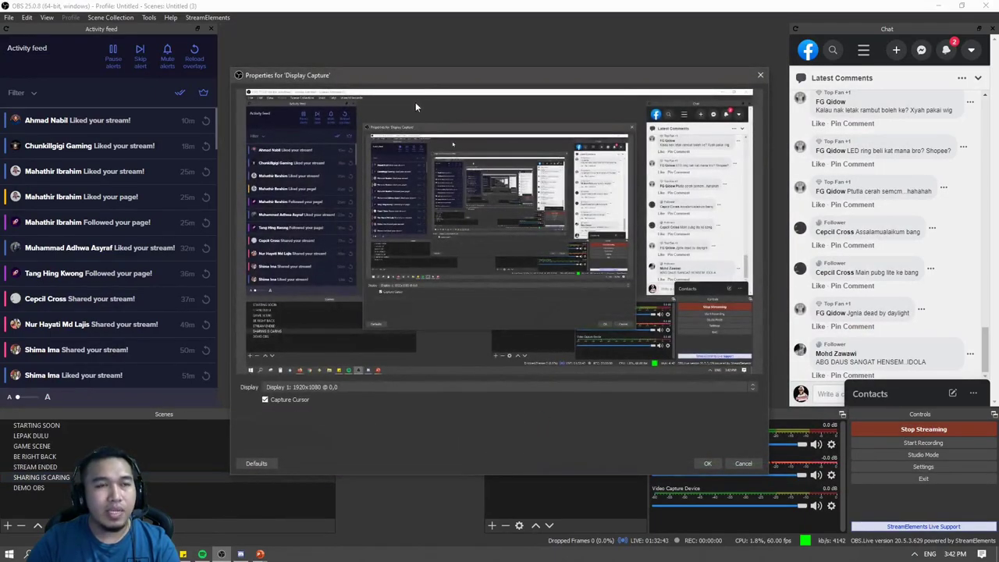
pyautogui.moveTo(429, 73); pyautogui.dragTo(438, 37)
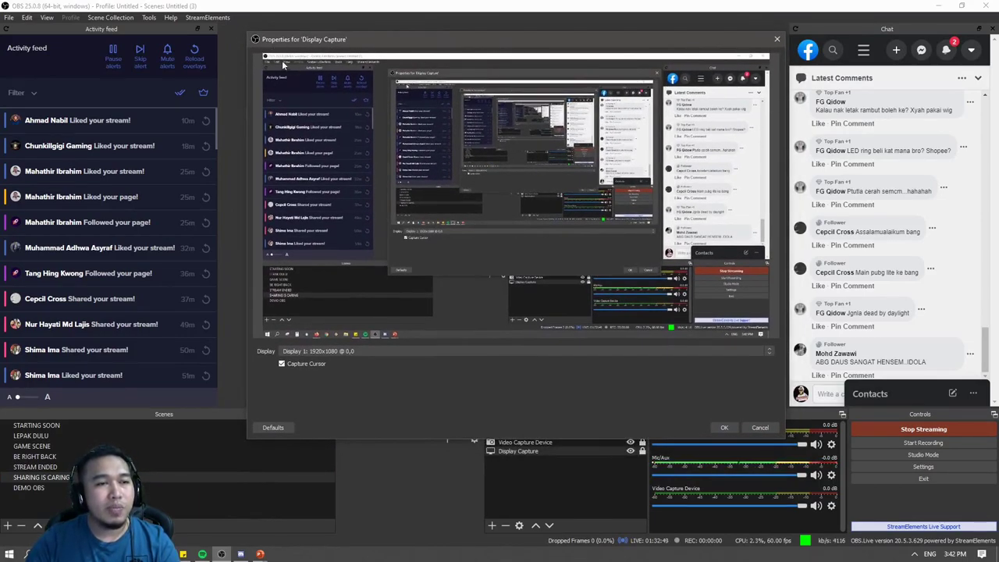
pyautogui.moveTo(298, 37); pyautogui.dragTo(297, 34)
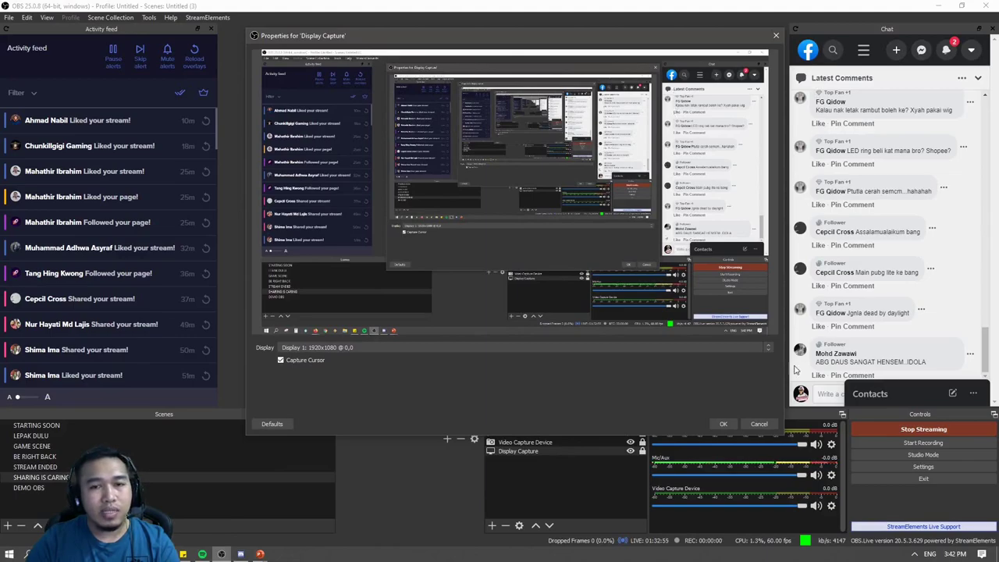
pyautogui.moveTo(598, 36)
pyautogui.mouseDown()
pyautogui.moveTo(577, 55)
pyautogui.moveTo(601, 103)
pyautogui.moveTo(603, 43)
pyautogui.mouseUp()
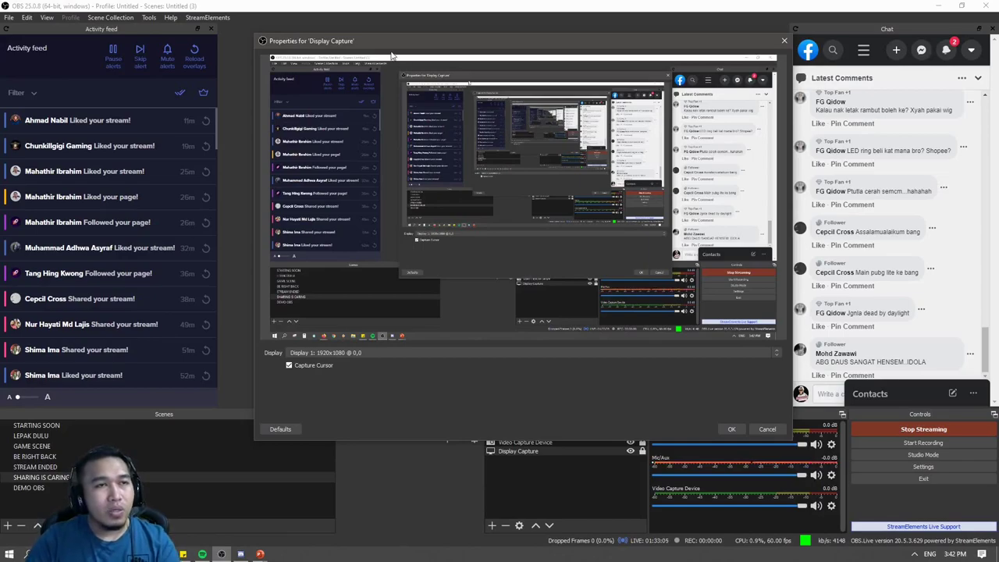
pyautogui.moveTo(383, 42)
pyautogui.mouseDown()
pyautogui.moveTo(384, 30)
pyautogui.moveTo(388, 48)
pyautogui.moveTo(174, 45)
pyautogui.moveTo(391, 139)
pyautogui.moveTo(454, 109)
pyautogui.moveTo(485, 38)
pyautogui.moveTo(309, 33)
pyautogui.moveTo(207, 67)
pyautogui.moveTo(359, 129)
pyautogui.moveTo(451, 68)
pyautogui.moveTo(370, 47)
pyautogui.mouseUp()
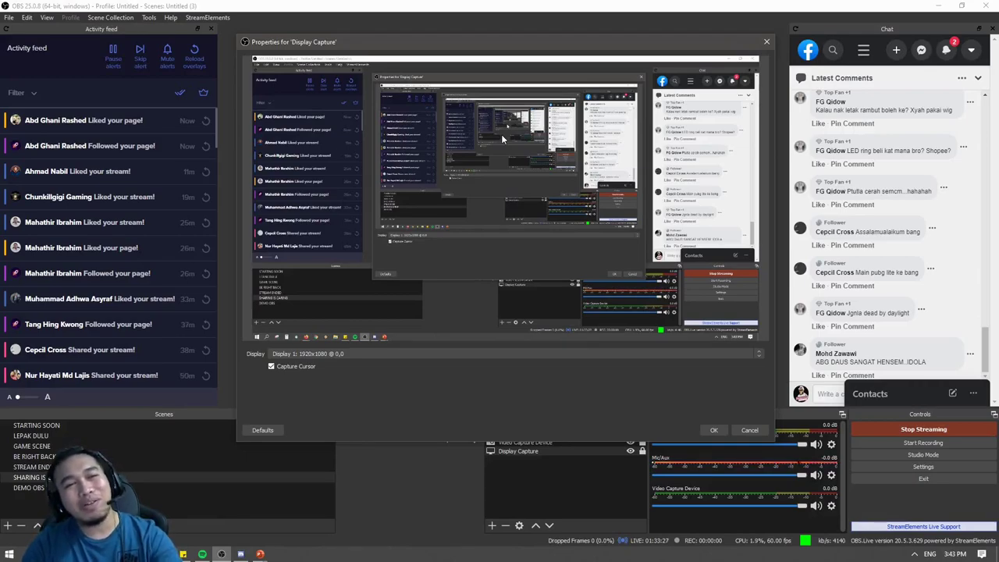
pyautogui.moveTo(304, 50); pyautogui.dragTo(335, 59)
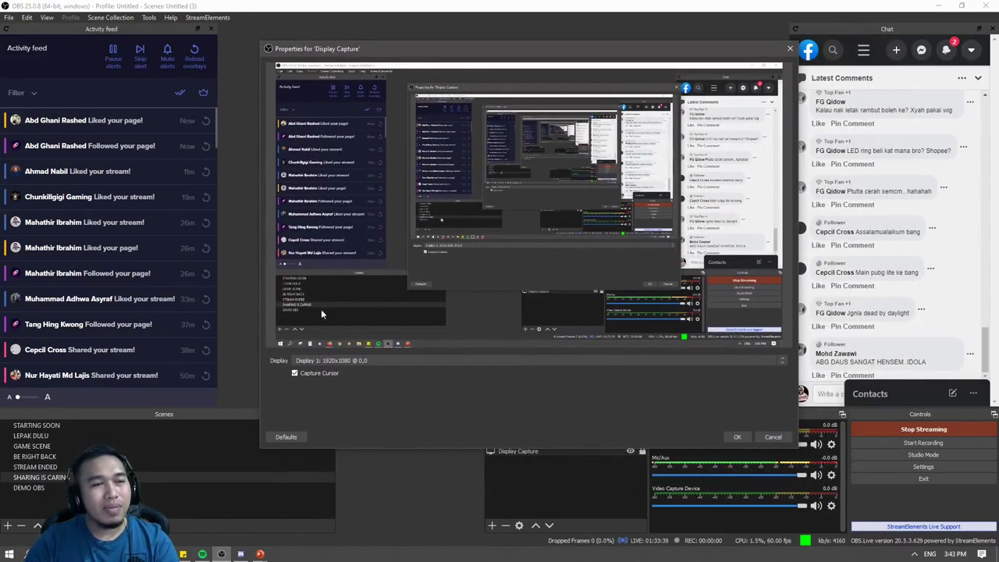
# Keep Display 1 as the capture source with Capture Cursor left enabled, and confirm with OK.
pyautogui.click(384, 360)
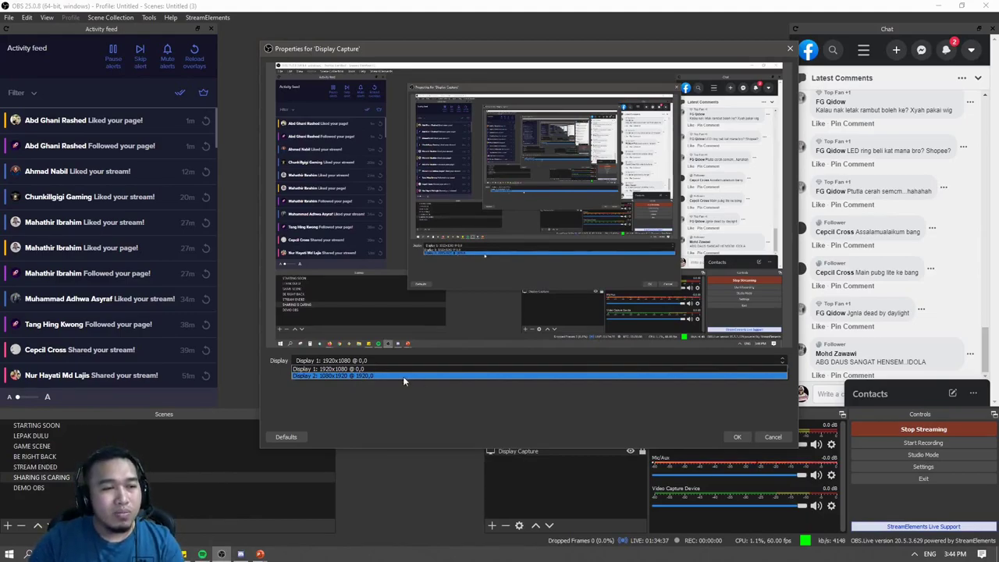
pyautogui.click(408, 368)
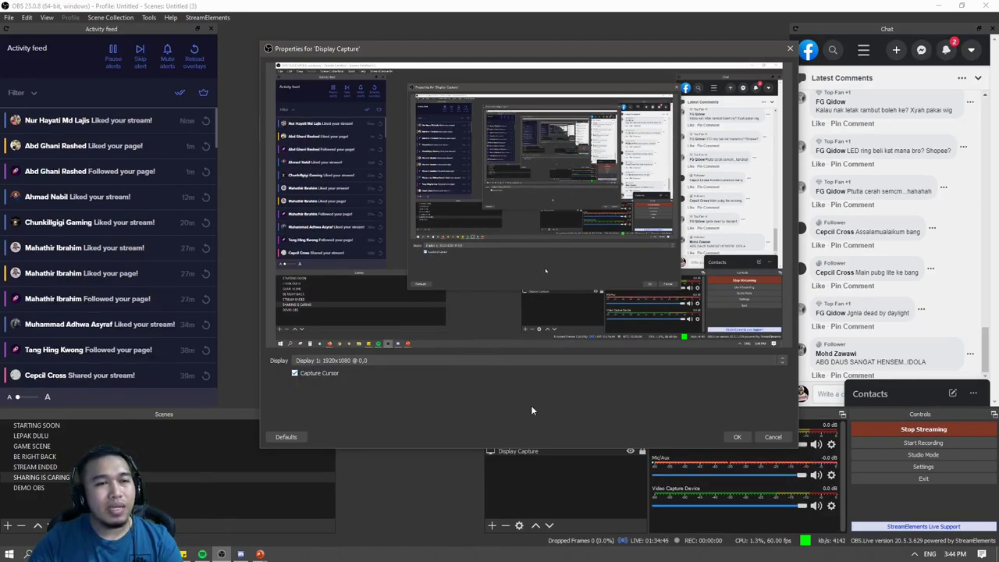
pyautogui.click(296, 373)
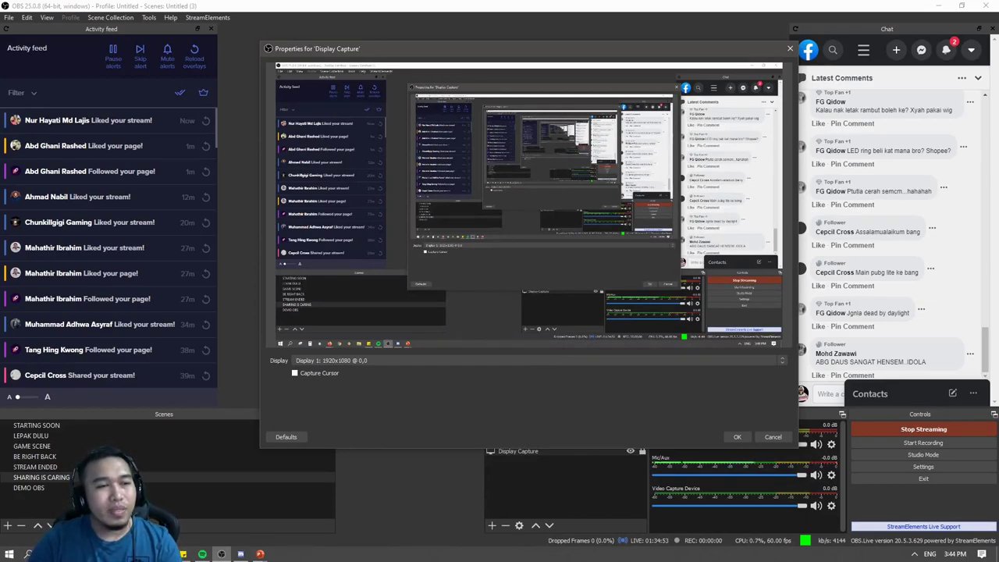
pyautogui.click(295, 373)
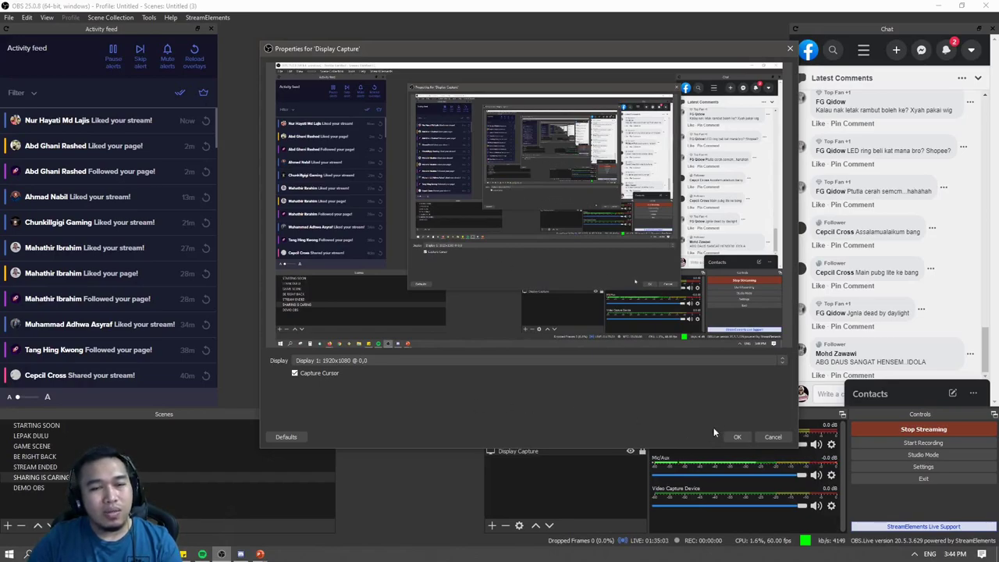
pyautogui.click(739, 437)
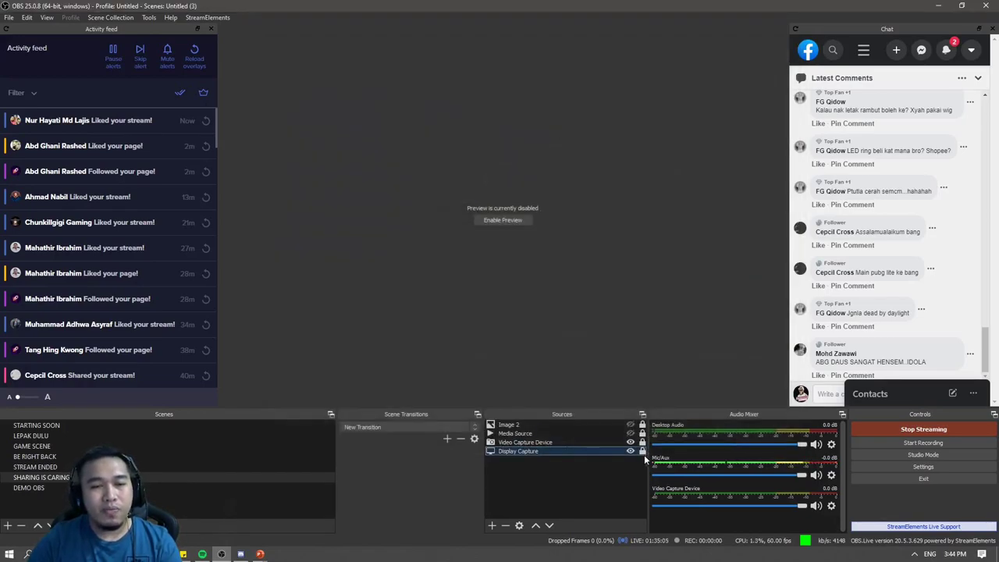
# Re-enable the preview, then move the captured screen down-right and shrink it toward the canvas's right side.
pyautogui.click(515, 219)
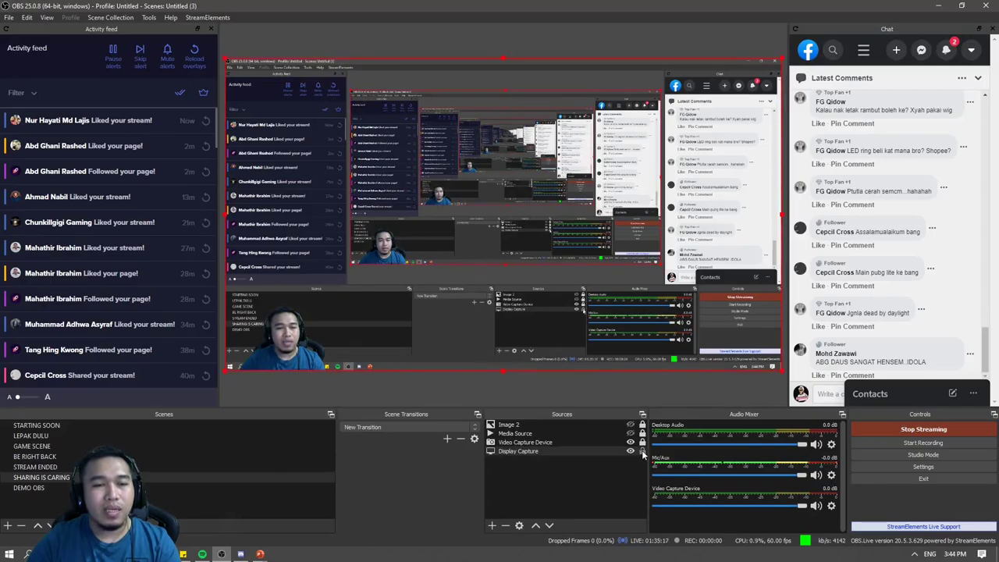
pyautogui.moveTo(509, 210); pyautogui.dragTo(613, 285)
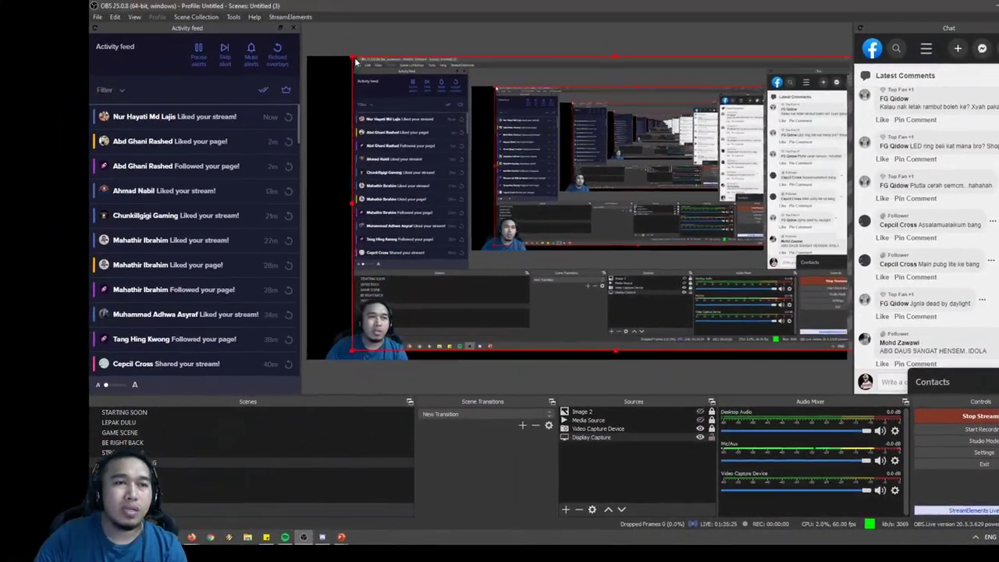
pyautogui.moveTo(318, 34); pyautogui.dragTo(482, 90)
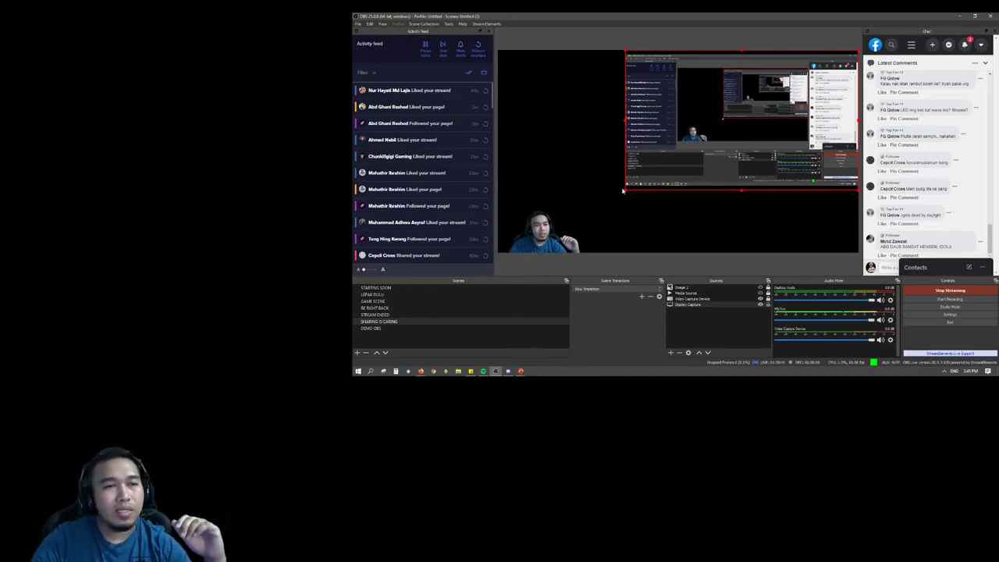
# Enlarge the Display Capture, then apply Transform fit and stretch so it fills the canvas.
pyautogui.moveTo(624, 191); pyautogui.dragTo(503, 227)
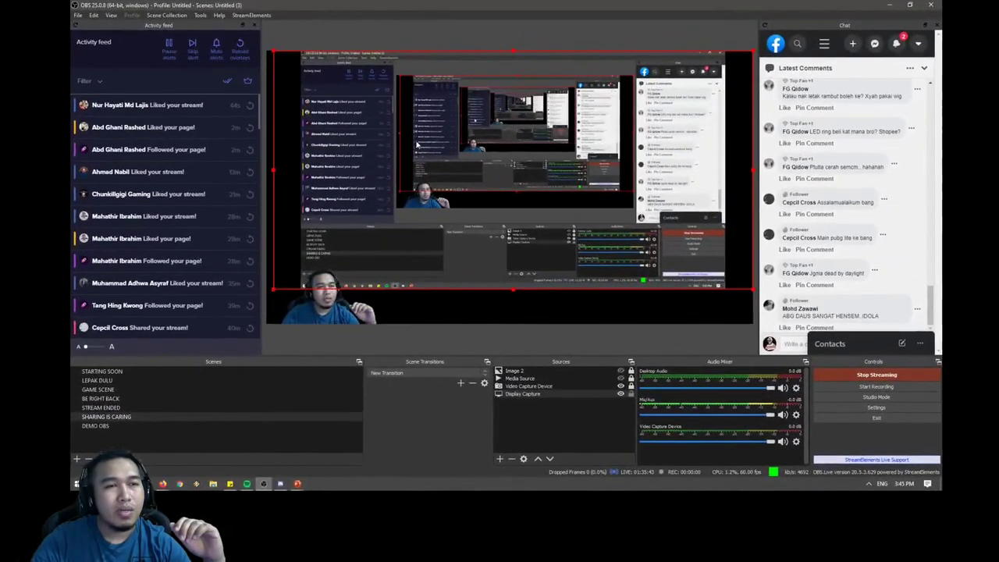
pyautogui.rightClick(378, 145)
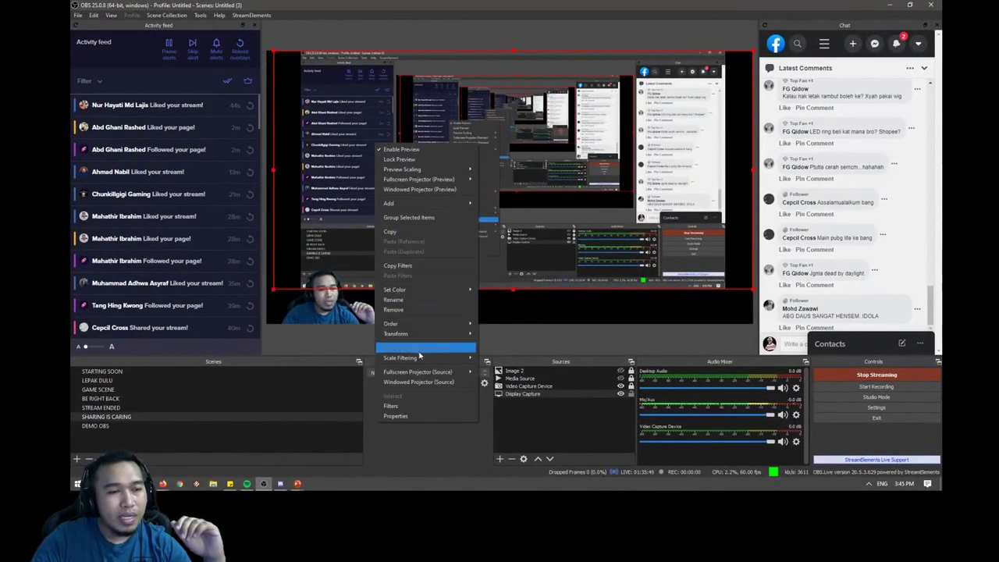
pyautogui.moveTo(422, 359)
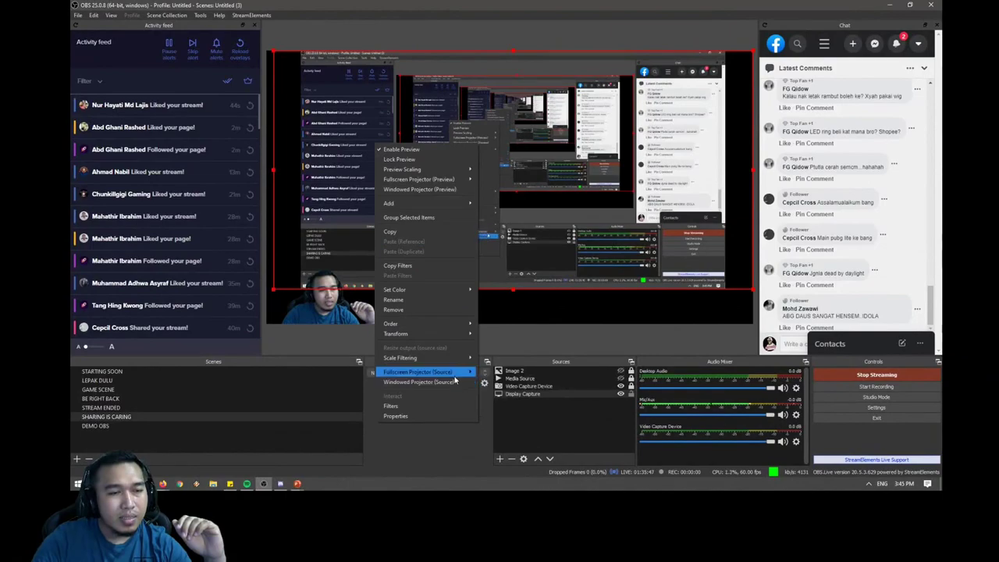
pyautogui.moveTo(459, 370)
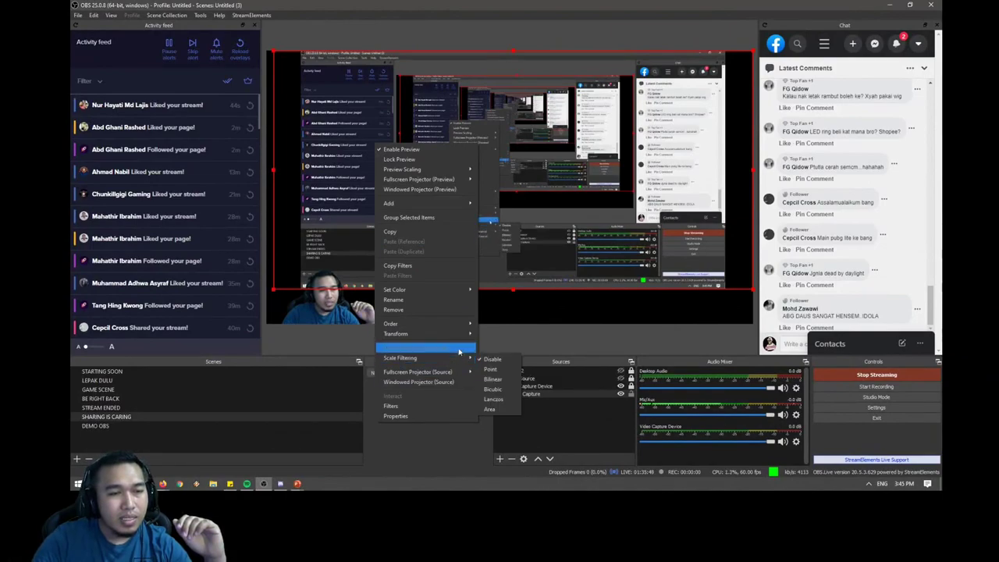
pyautogui.moveTo(464, 334)
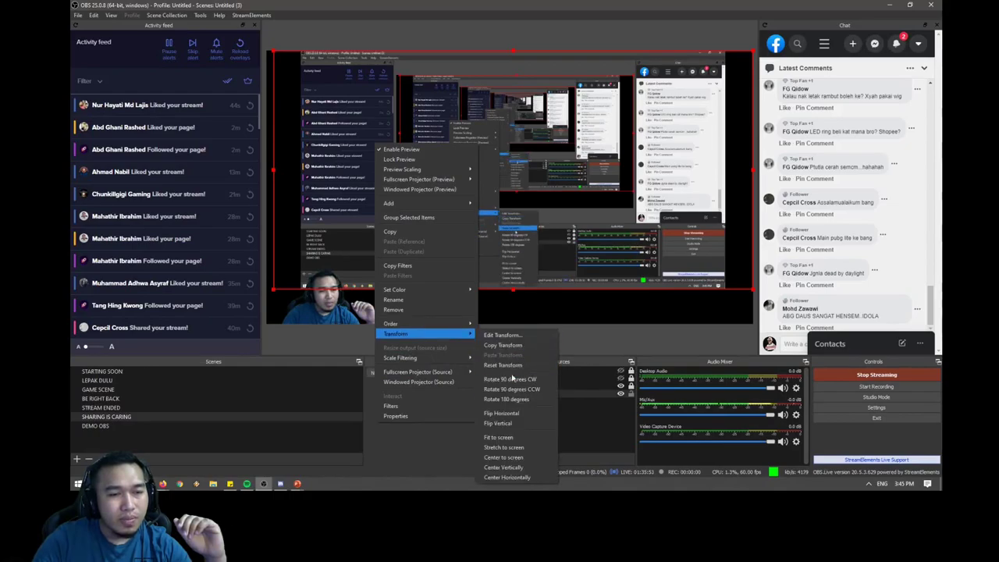
pyautogui.click(522, 439)
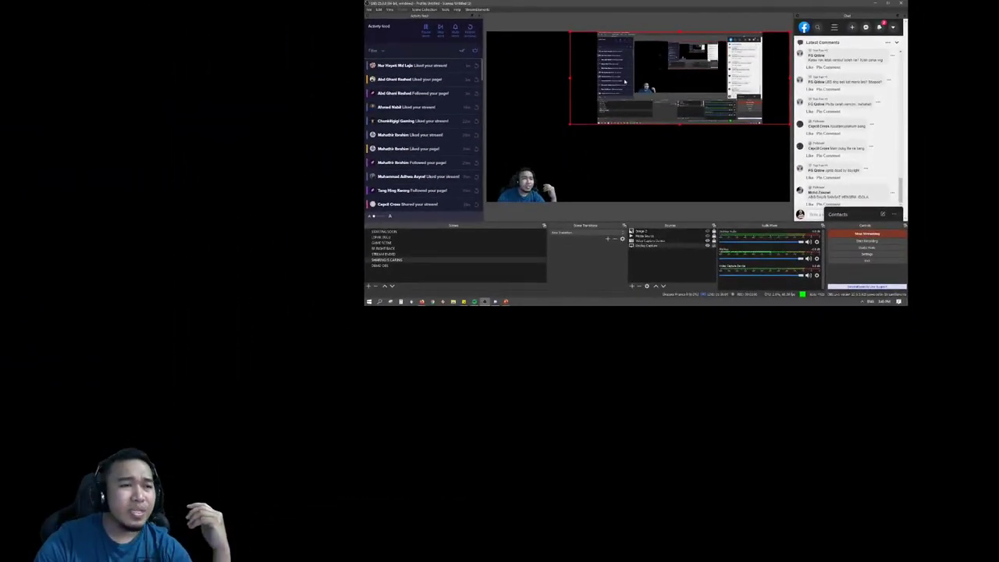
pyautogui.rightClick(624, 82)
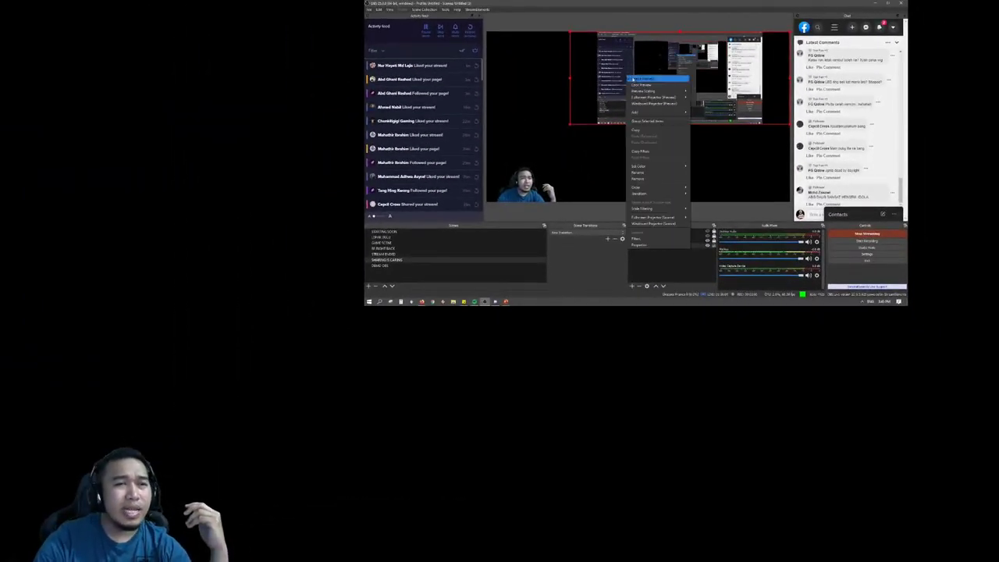
pyautogui.moveTo(680, 196)
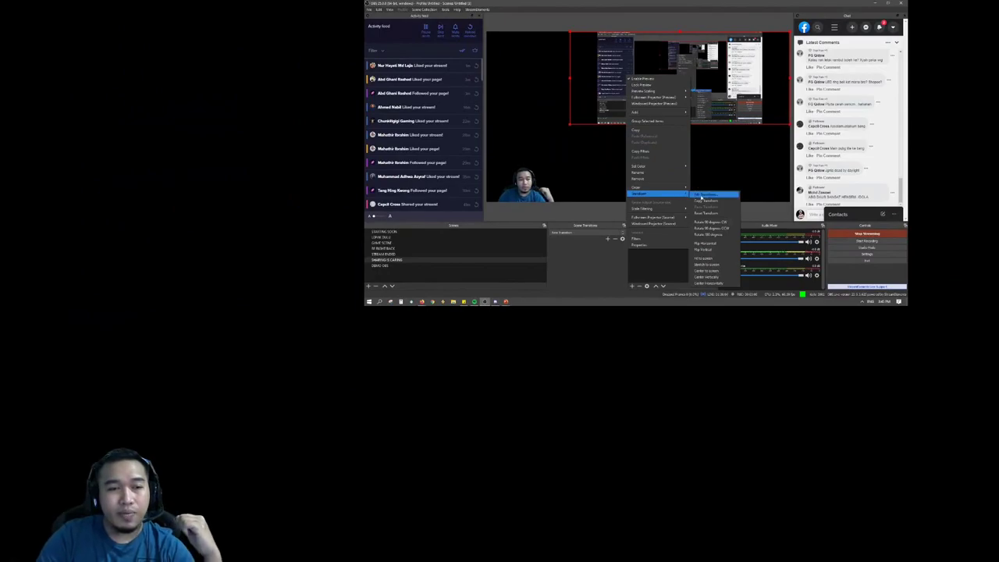
pyautogui.click(706, 259)
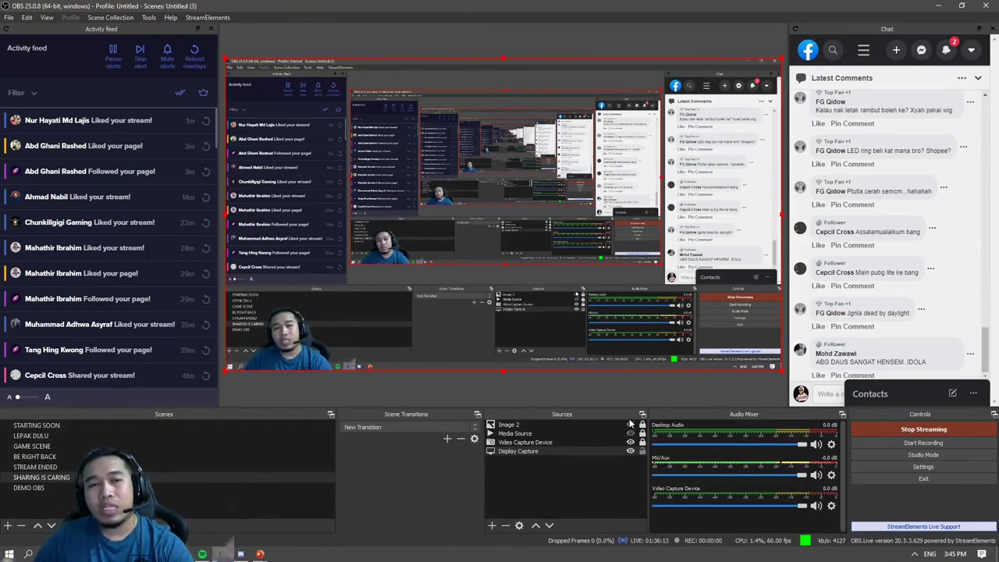
# Deselect the source and hide the Activity feed and Chat panels via the StreamElements menu.
pyautogui.click(631, 458)
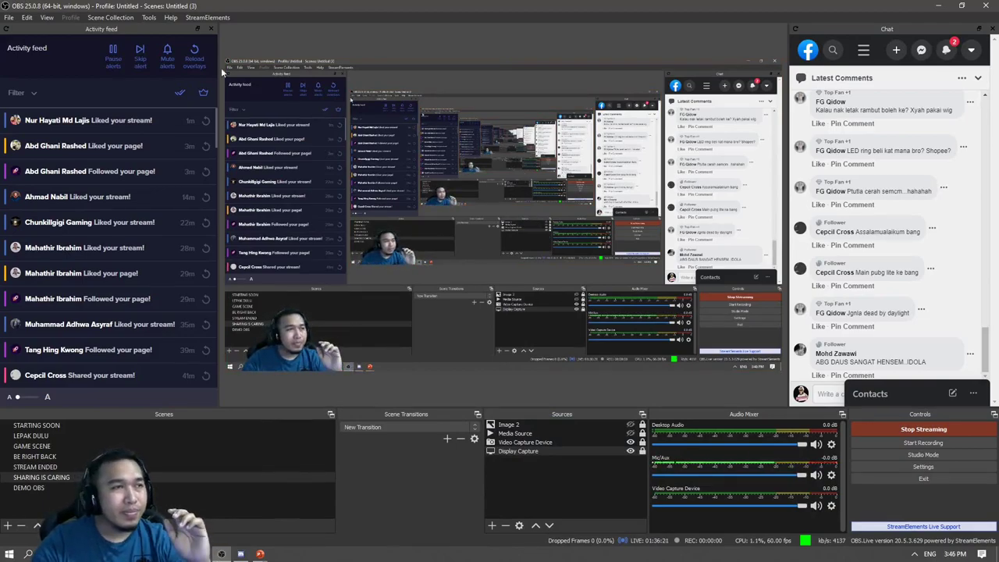
pyautogui.click(204, 17)
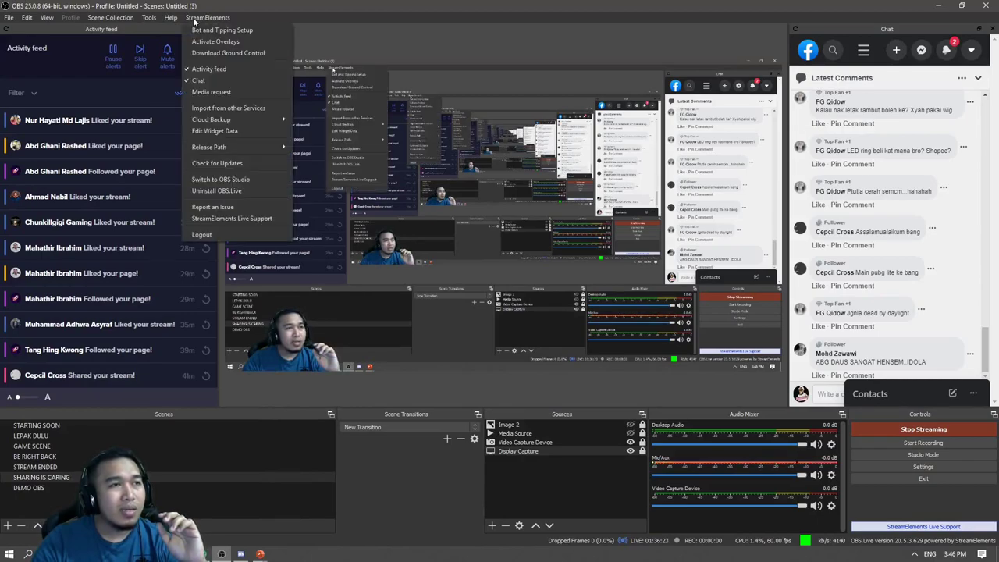
pyautogui.click(188, 70)
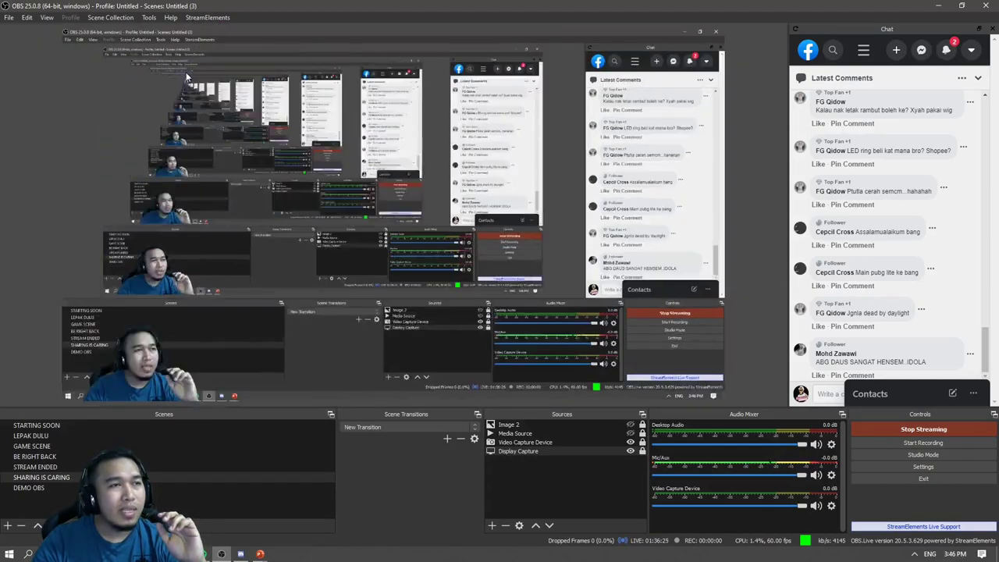
pyautogui.click(195, 17)
pyautogui.click(201, 65)
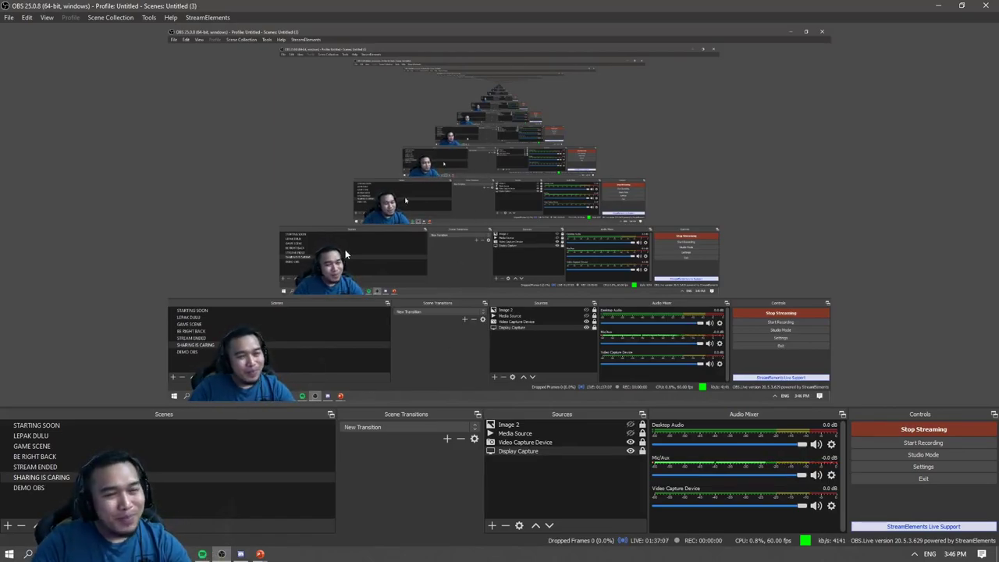
pyautogui.click(208, 18)
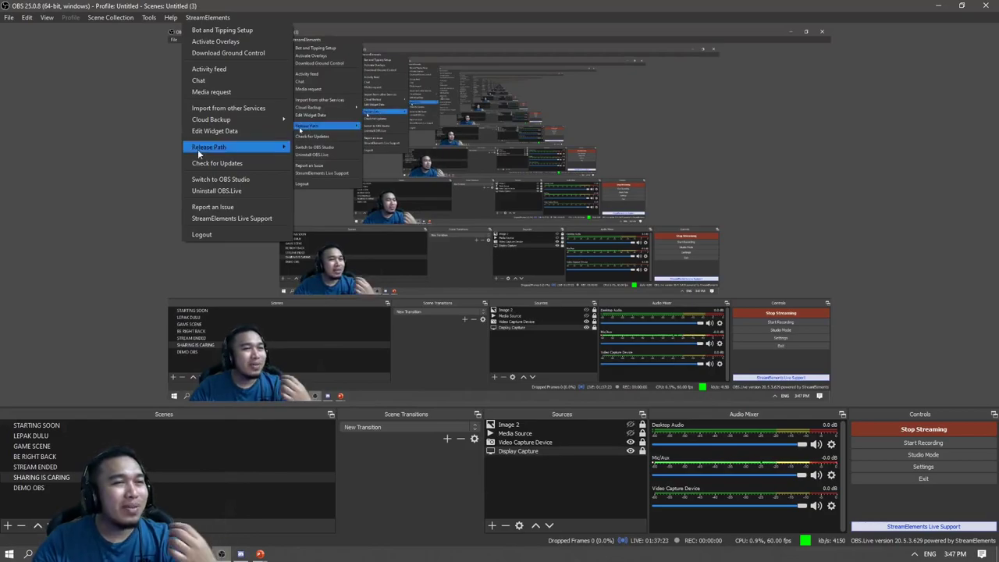
# Restore the Activity feed and Facebook Chat panels, then bring up the PowerPoint slideshow.
pyautogui.click(216, 69)
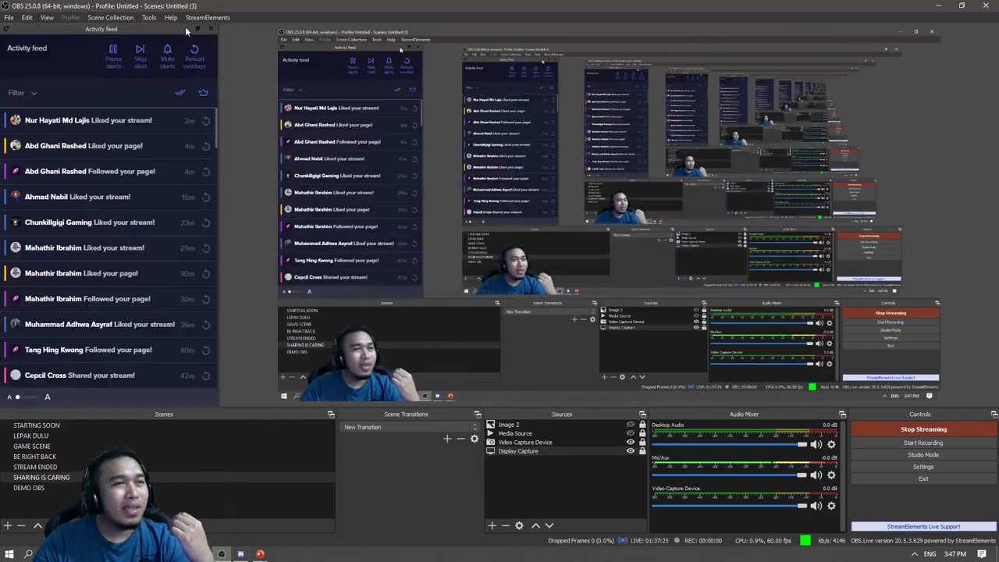
pyautogui.click(195, 17)
pyautogui.click(214, 73)
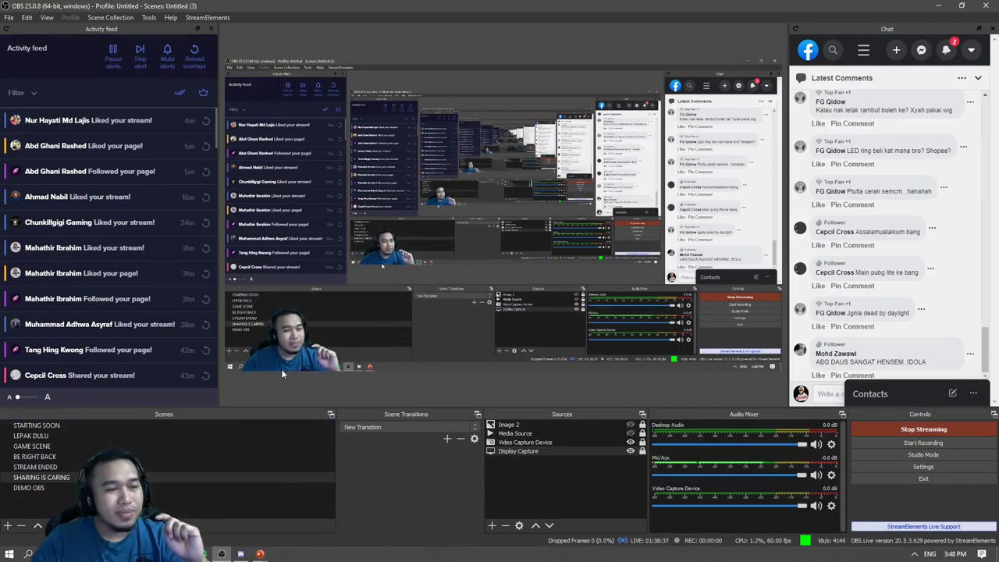
pyautogui.click(262, 551)
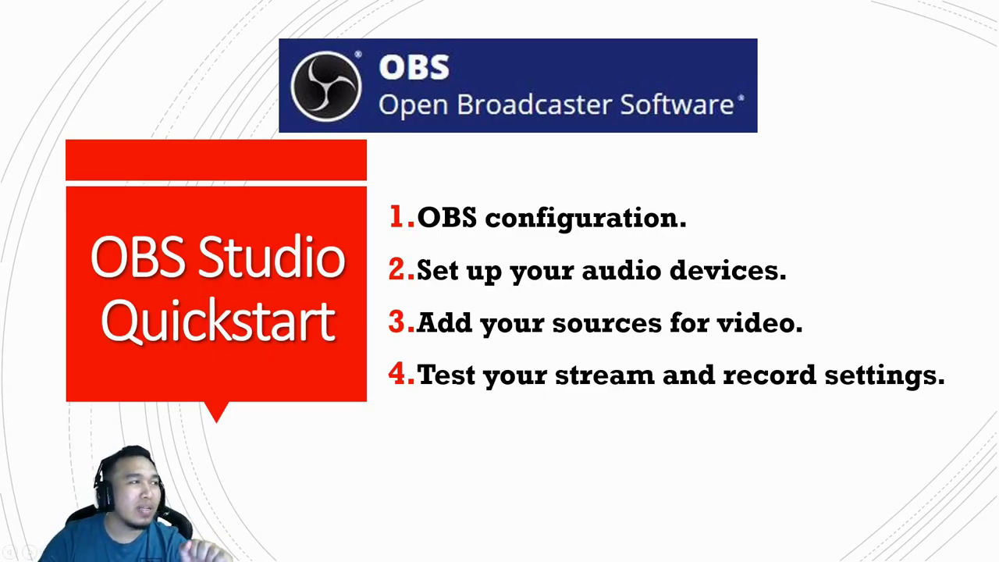
# Advance to the 'Facebook LIVE using OBS – DEMO' slide.
pyautogui.press('Right')
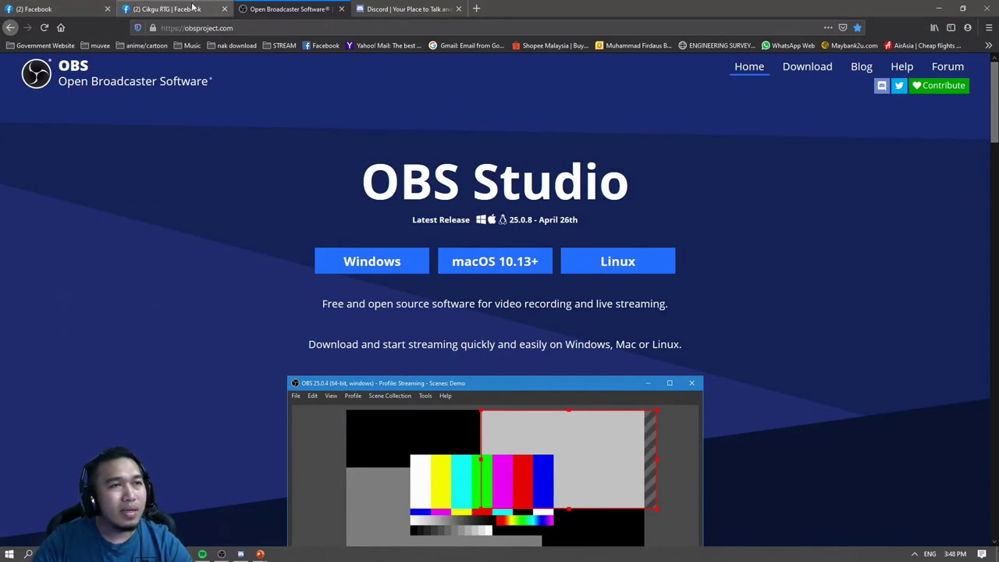
# Open and close a private browsing tab, then return to the first '(2) Facebook' tab.
pyautogui.click(480, 9)
pyautogui.moveTo(479, 9); pyautogui.dragTo(662, 11)
pyautogui.click(576, 9)
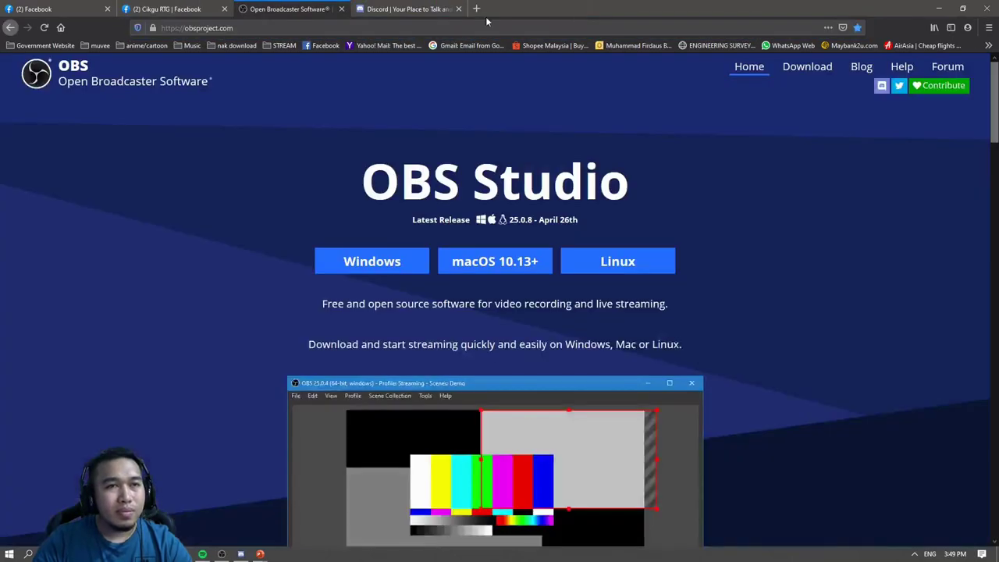
pyautogui.click(66, 8)
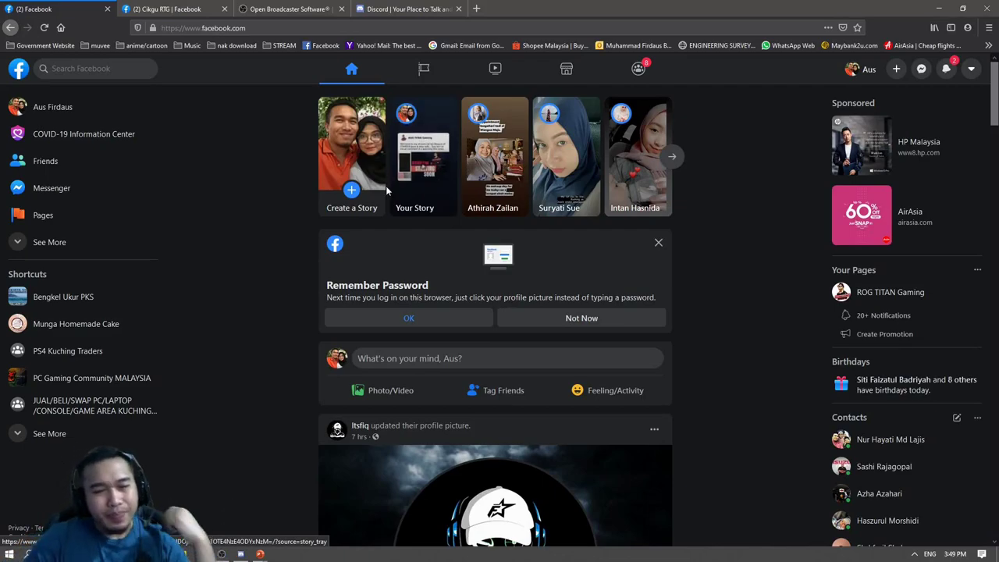
# Choose Not Now on the Remember Password card, then open the account menu.
pyautogui.click(607, 323)
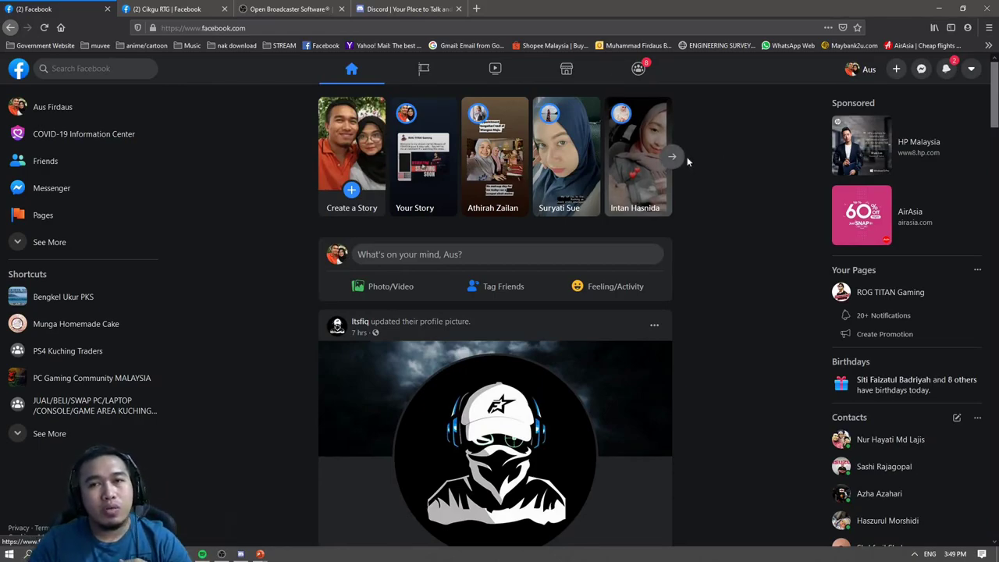
pyautogui.click(970, 70)
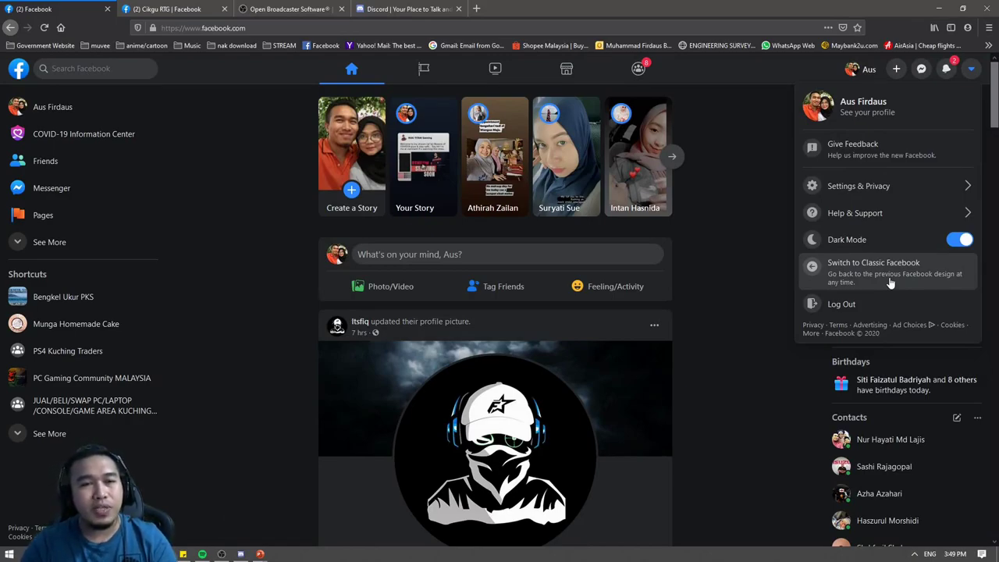
# Close the account dropdown by clicking an empty area of the home feed.
pyautogui.click(749, 177)
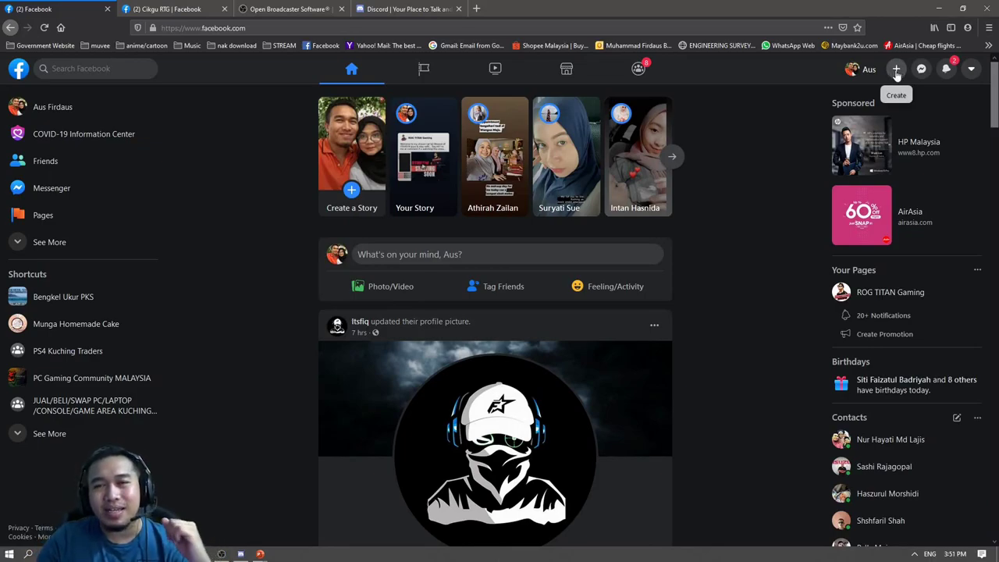
# Open Facebook's Create New Group dialog from the Create (+) menu.
pyautogui.click(895, 71)
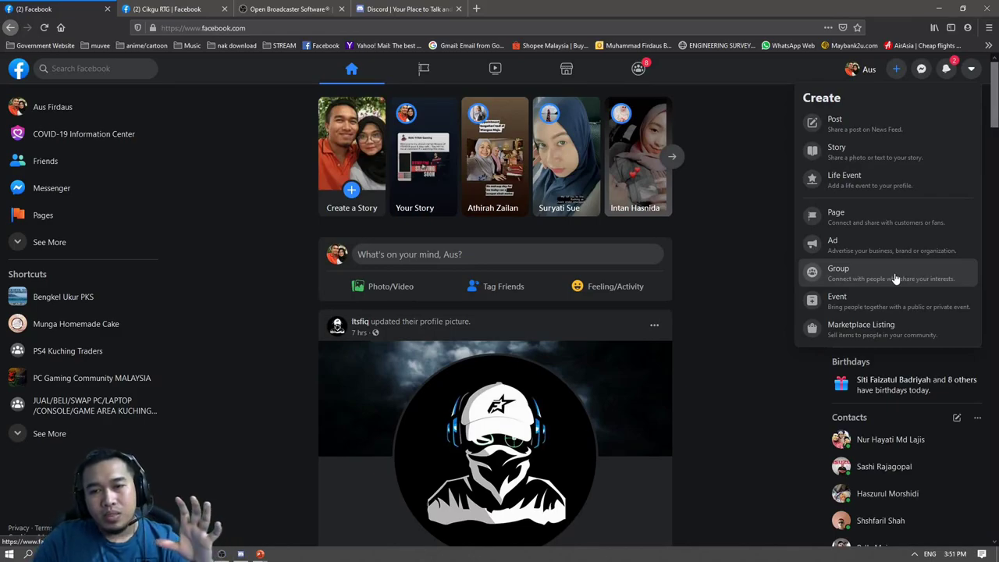
pyautogui.click(896, 275)
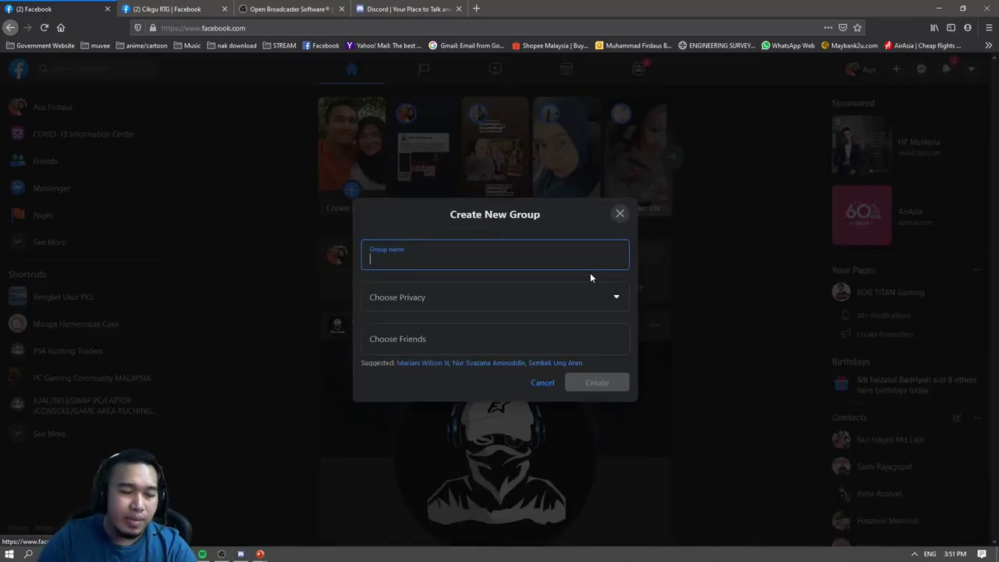
# Name the new group 'Cikgu RTG' and set its privacy to Private and visibility to Hidden.
pyautogui.write('Cik')
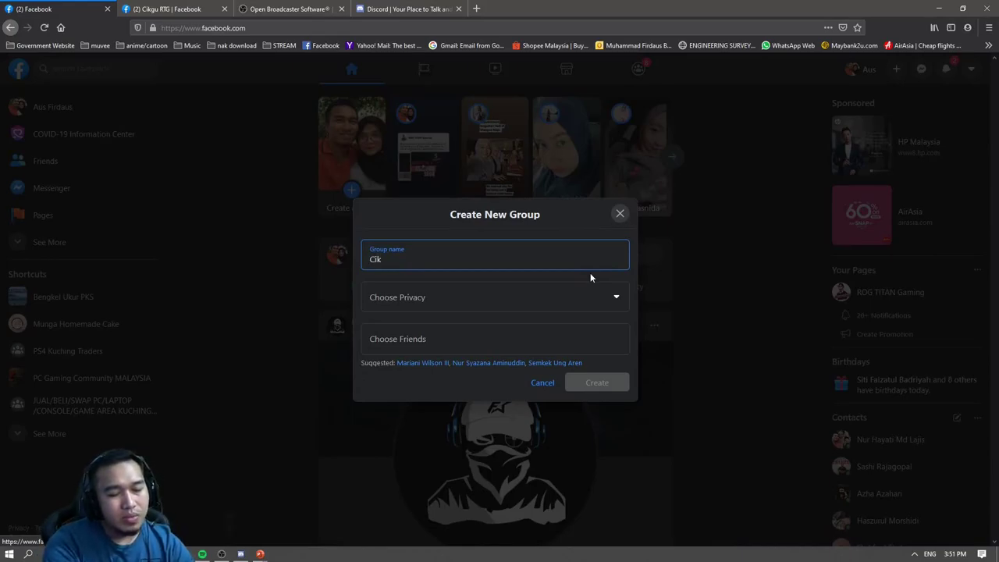
pyautogui.write('gu RTG')
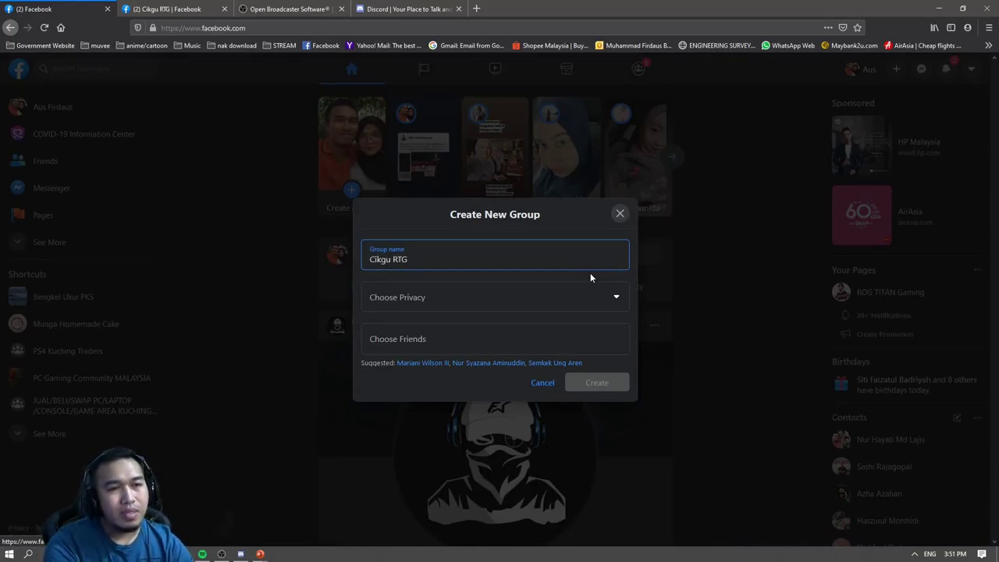
pyautogui.click(501, 307)
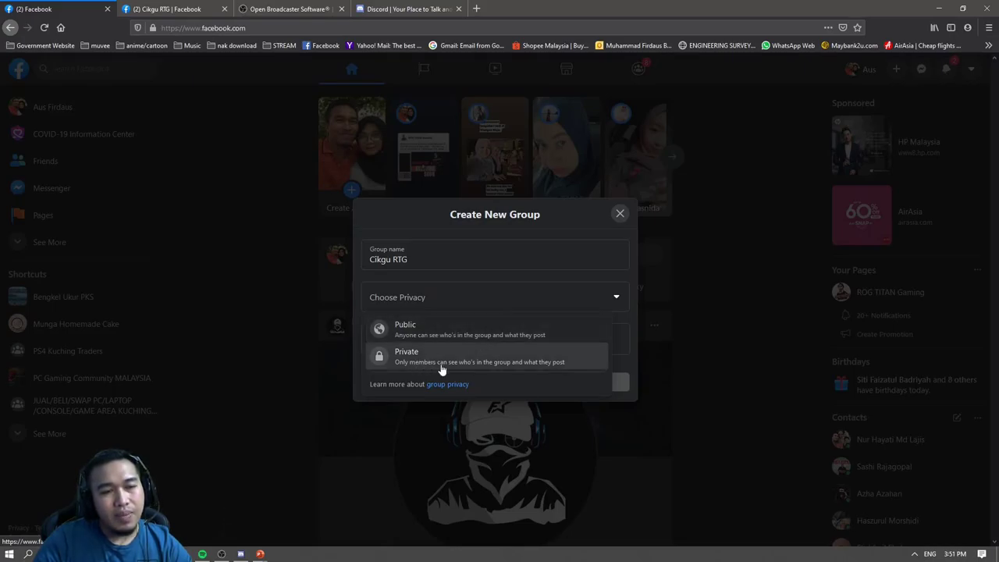
pyautogui.click(503, 364)
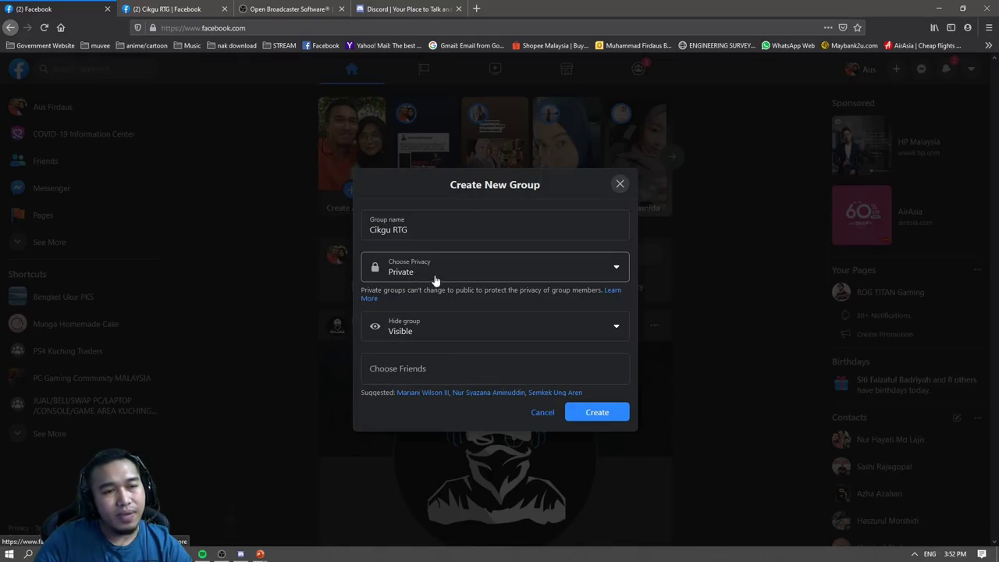
pyautogui.click(437, 333)
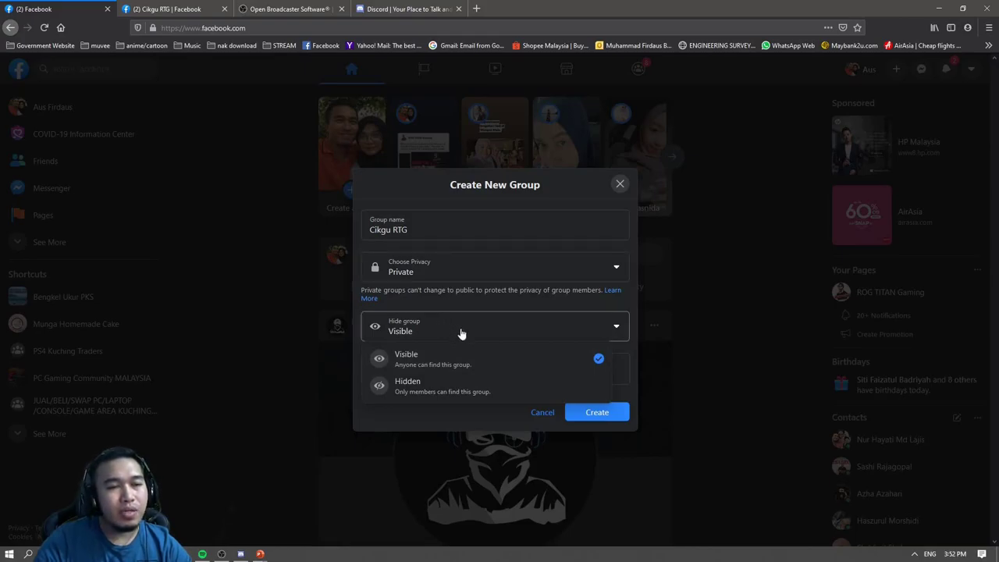
pyautogui.click(456, 387)
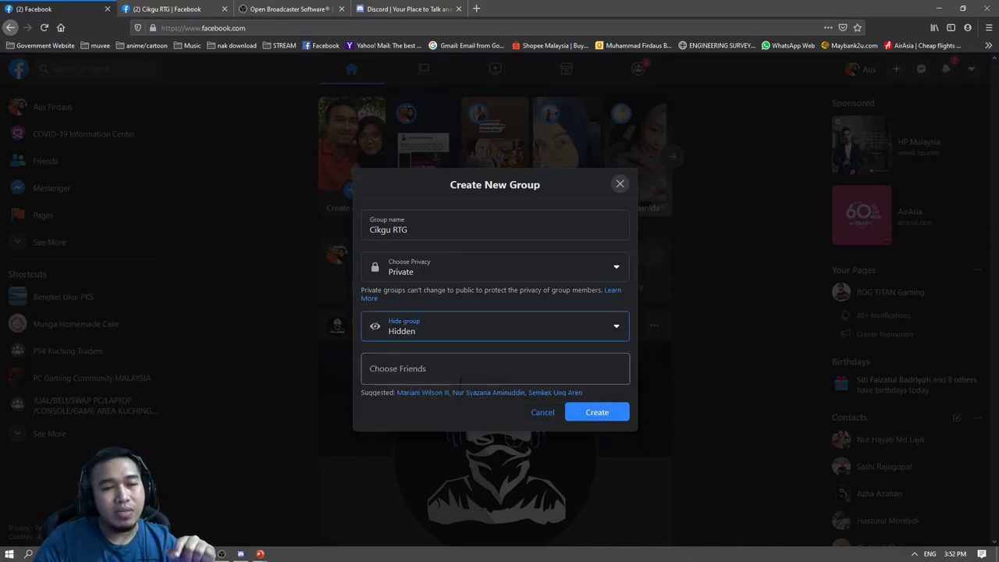
pyautogui.click(459, 383)
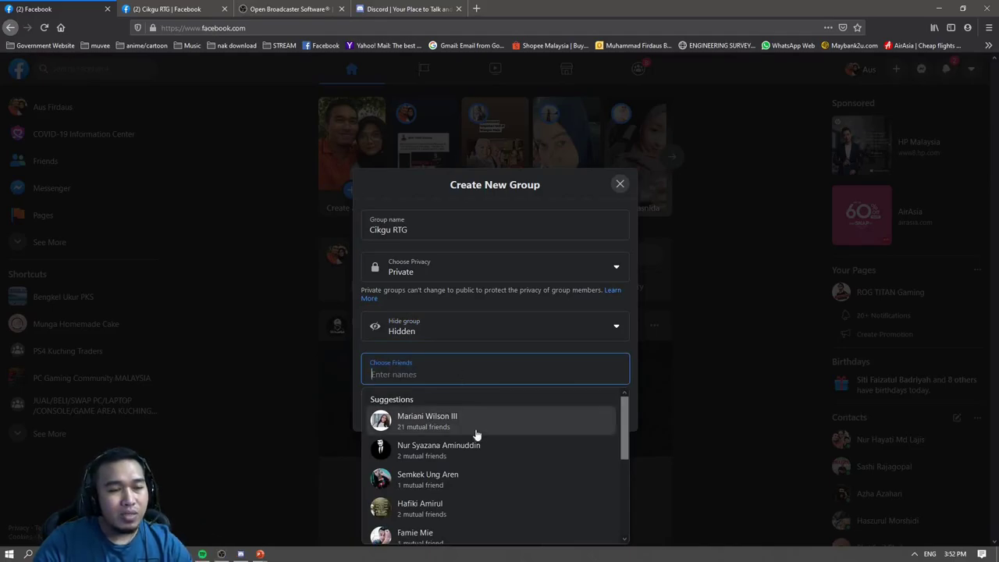
# Invite a suggested friend, then search for a second friend by name and add them.
pyautogui.click(472, 451)
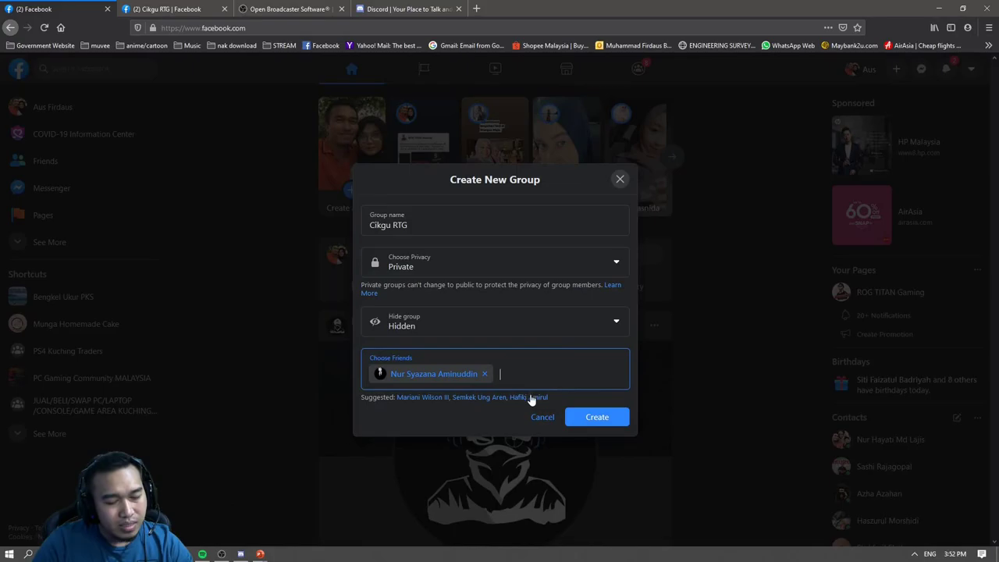
pyautogui.write('maaaaaaaa')
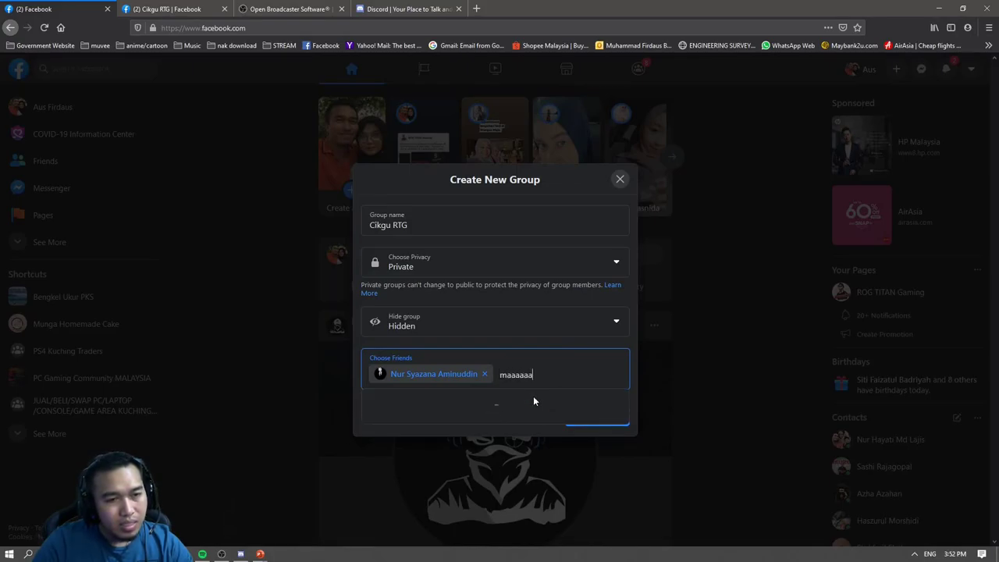
pyautogui.press('BackSpace')
pyautogui.press('BackSpace')
pyautogui.press('BackSpace')
pyautogui.press('BackSpace')
pyautogui.press('BackSpace')
pyautogui.press('BackSpace')
pyautogui.press('BackSpace')
pyautogui.write('g')
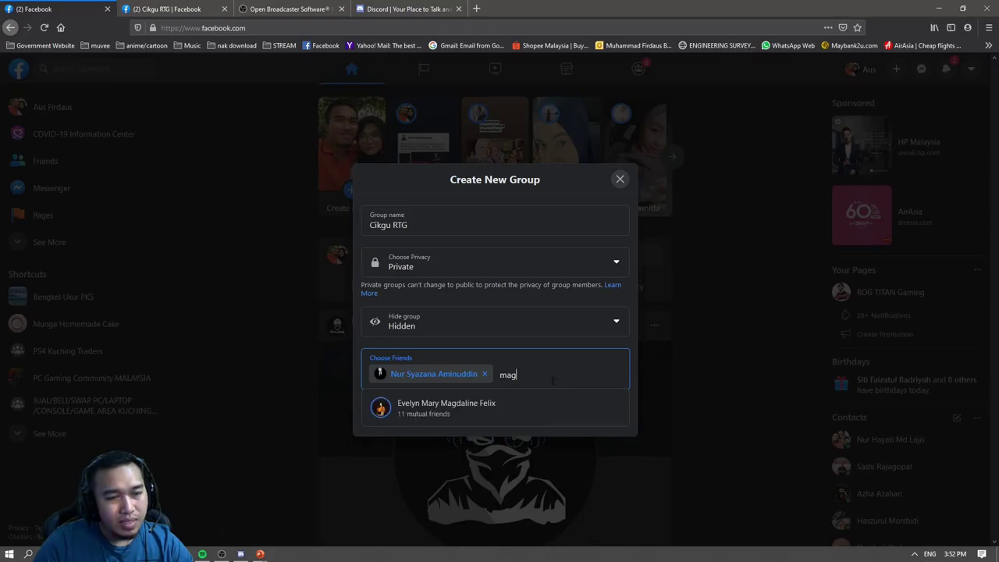
pyautogui.hotkey('ctrl', 'a')
pyautogui.press('End')
pyautogui.hotkey('shift', 'Left')
pyautogui.hotkey('shift', 'Left')
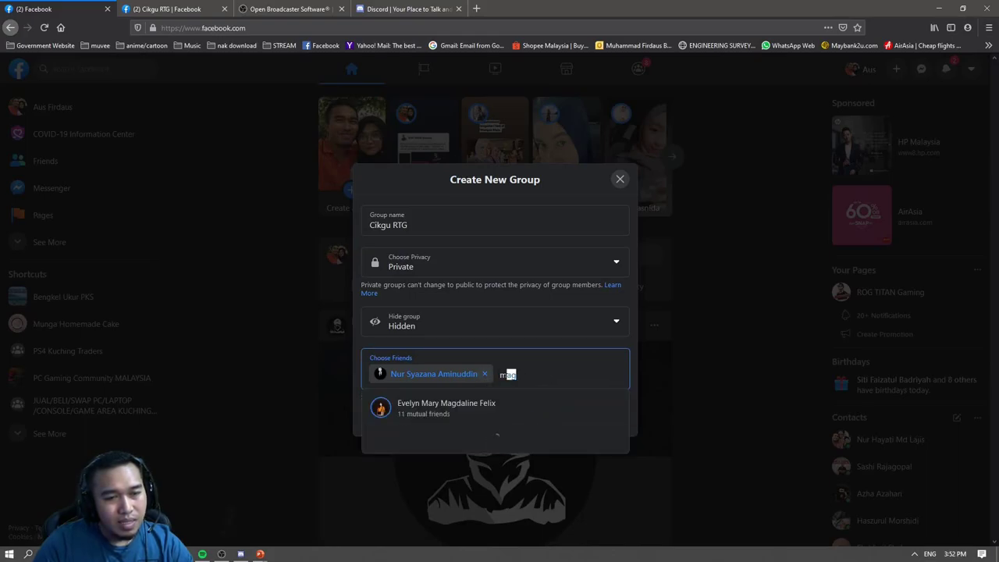
pyautogui.hotkey('shift', 'Left')
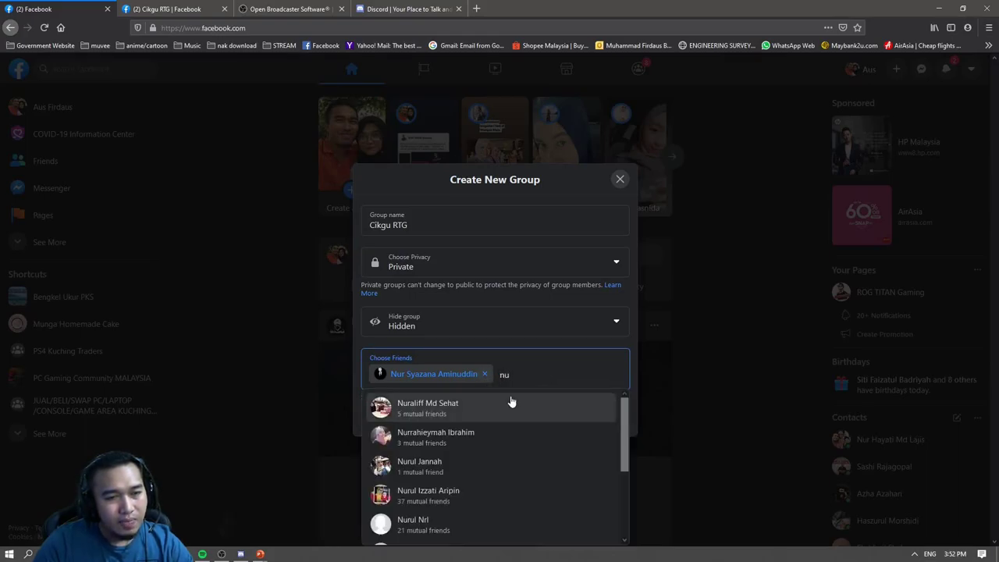
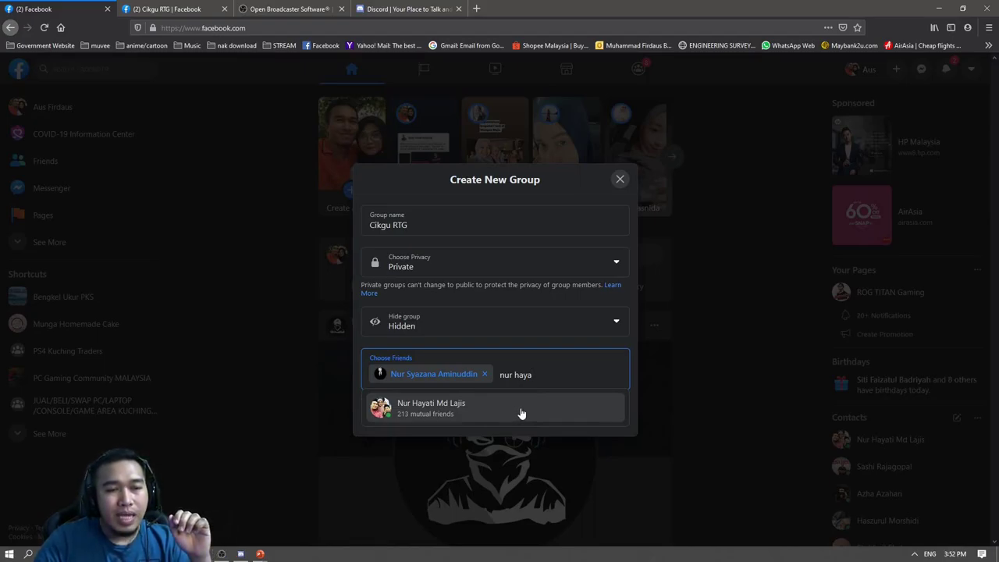
pyautogui.click(522, 413)
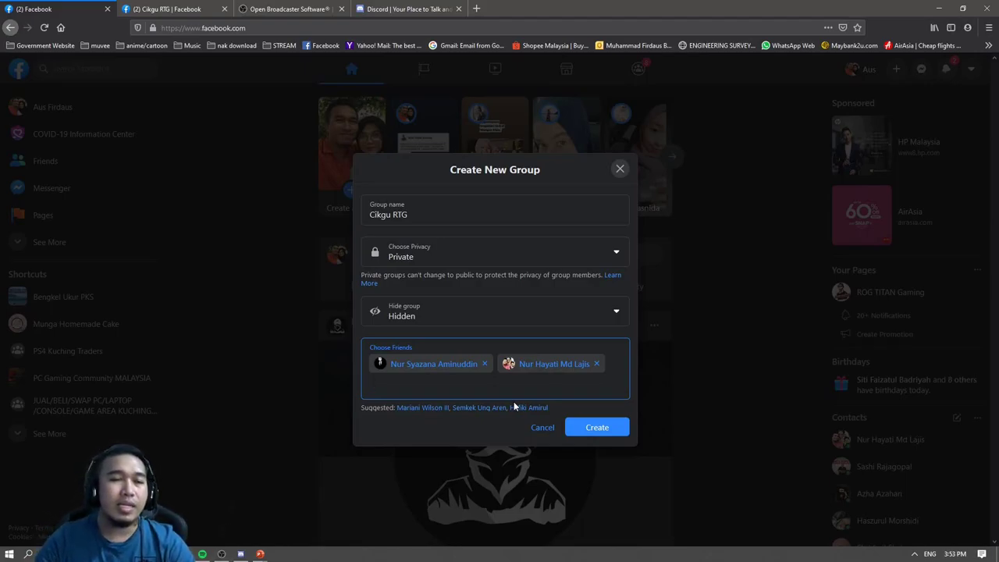
pyautogui.click(595, 427)
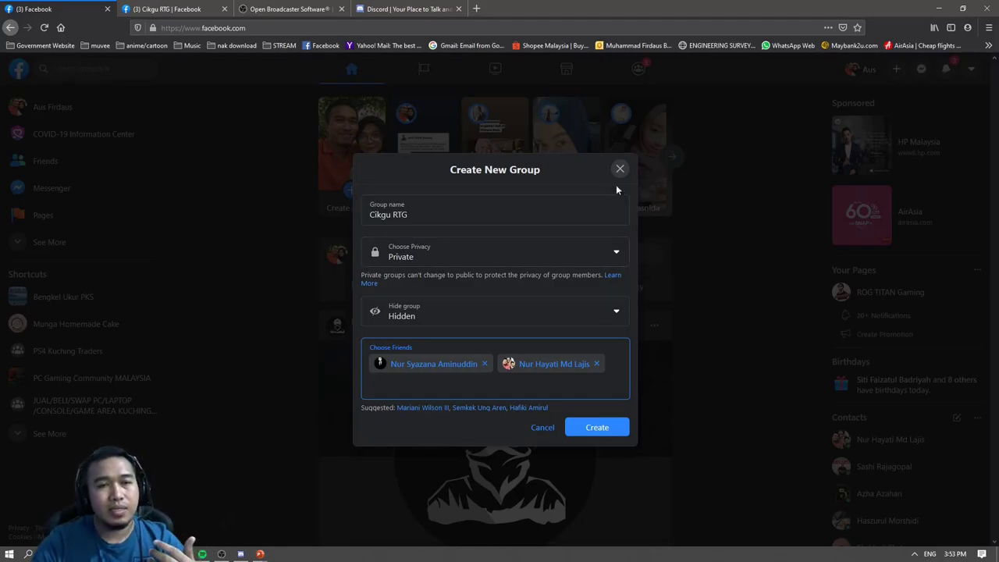
# Close the Create New Group form without creating it and switch to the Cikgu RTG group tab.
pyautogui.click(620, 170)
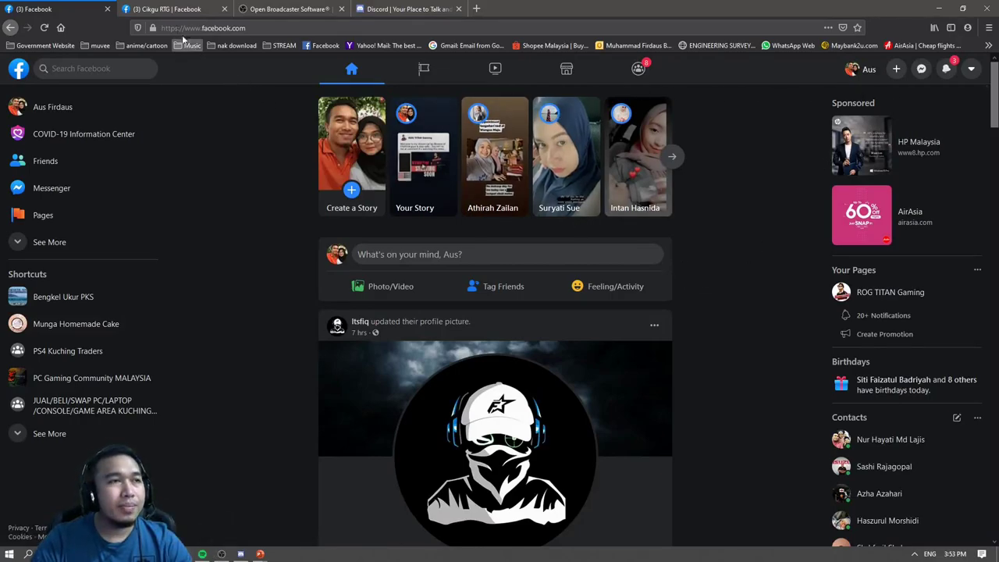
pyautogui.click(171, 9)
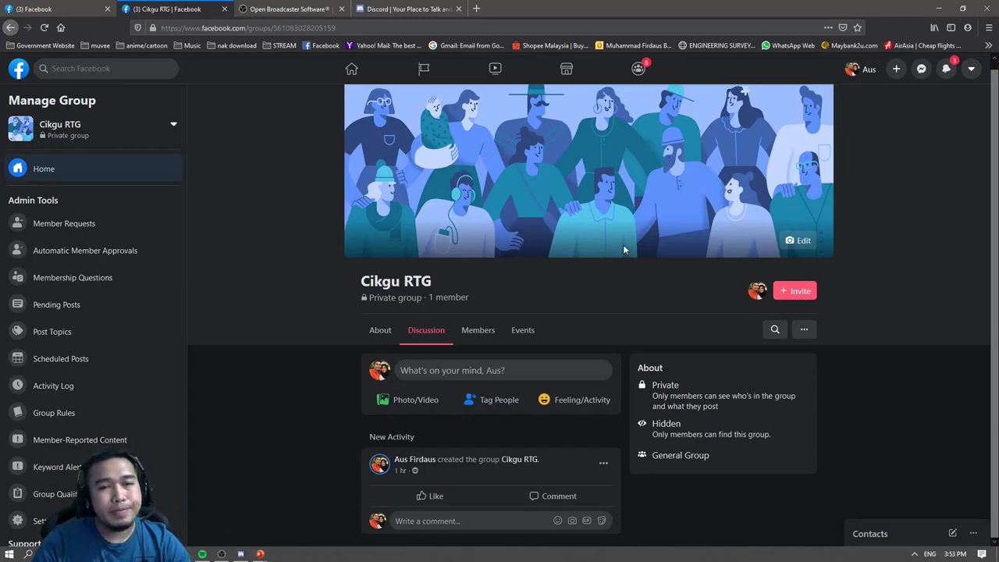
# Set the painters-on-a-ladder illustration as the group cover, nudge it down, and save.
pyautogui.click(798, 243)
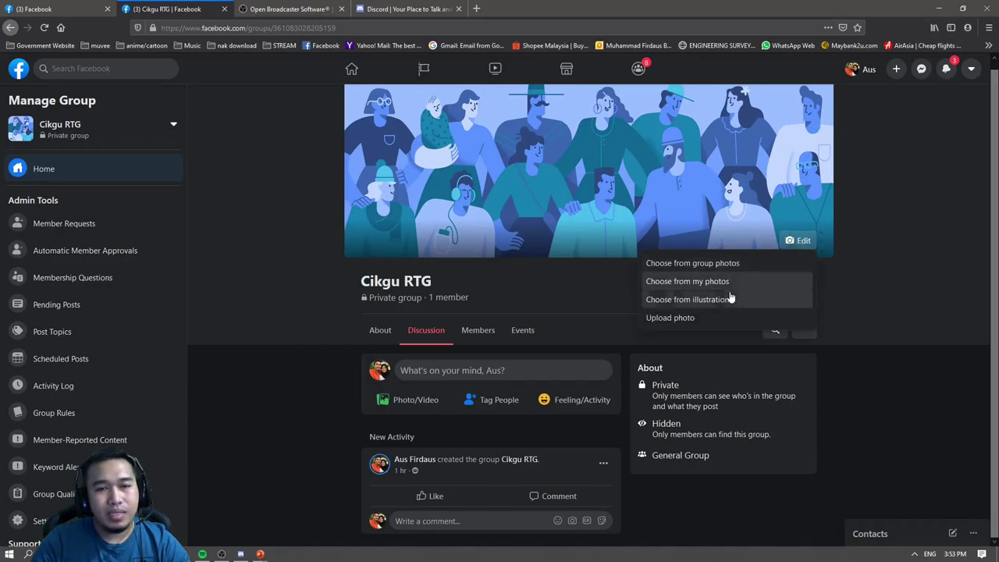
pyautogui.click(730, 299)
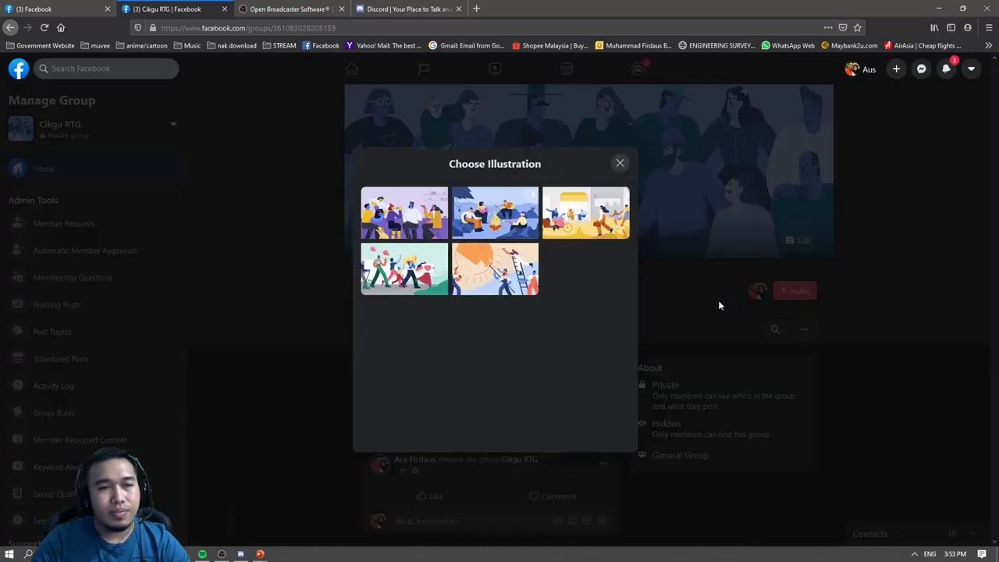
pyautogui.click(518, 276)
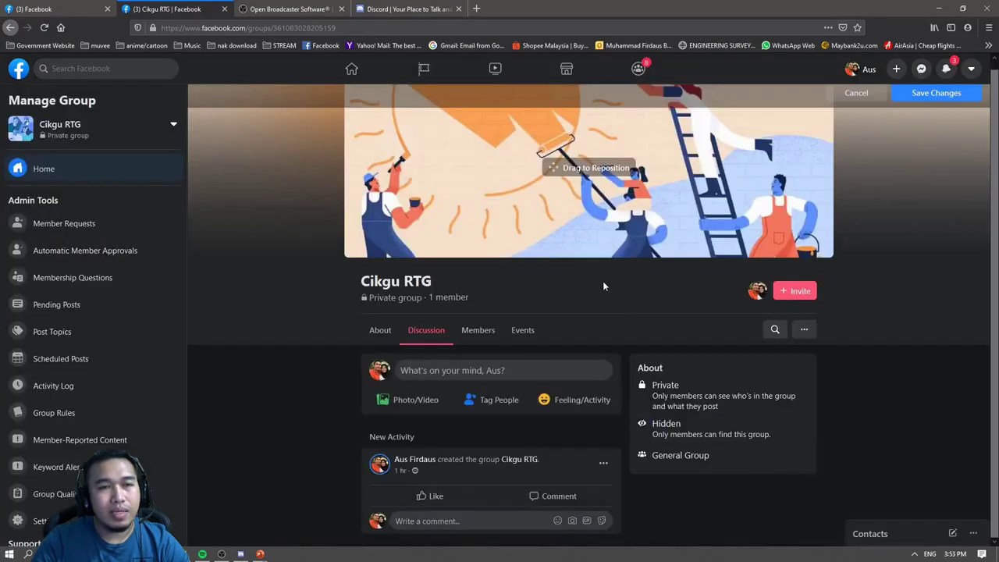
pyautogui.moveTo(603, 218); pyautogui.dragTo(606, 251)
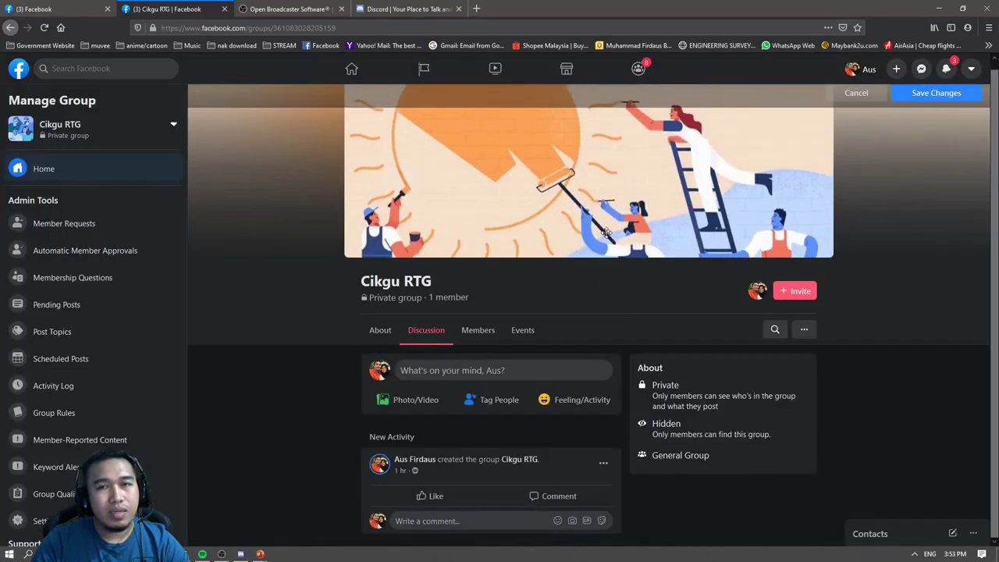
pyautogui.click(920, 93)
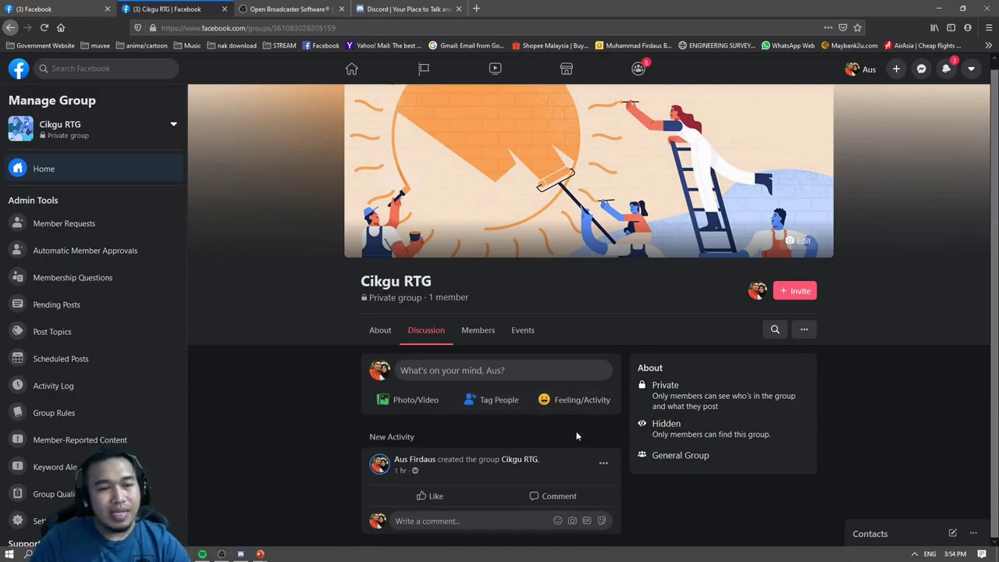
pyautogui.click(448, 373)
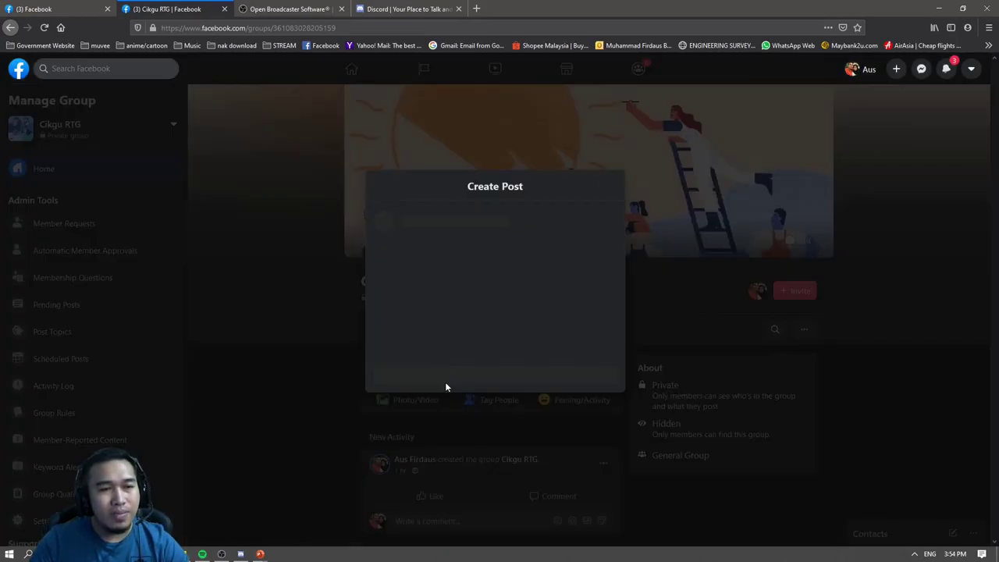
# Reopen the group post composer and expand the full Add to Your Post options list.
pyautogui.click(607, 186)
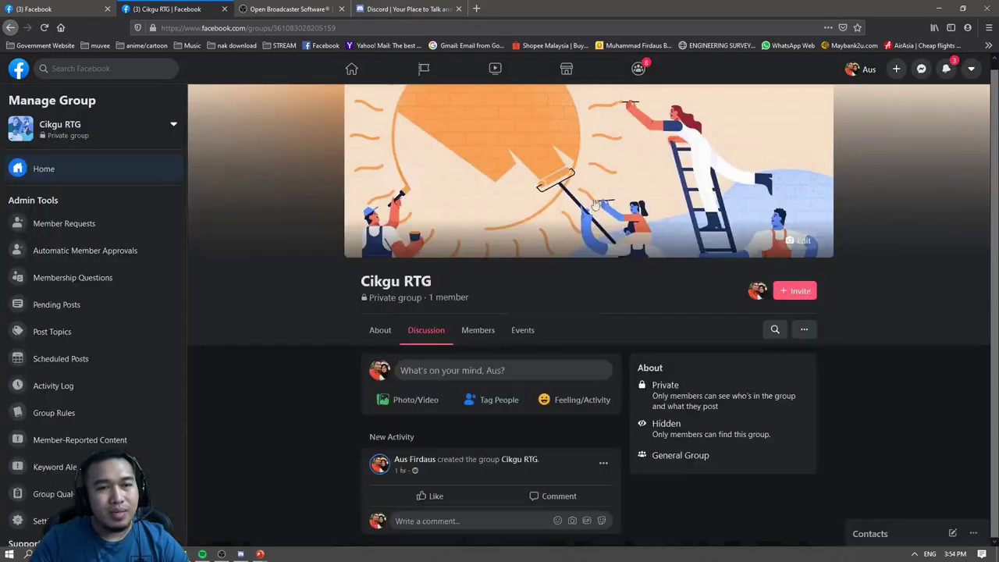
pyautogui.click(430, 373)
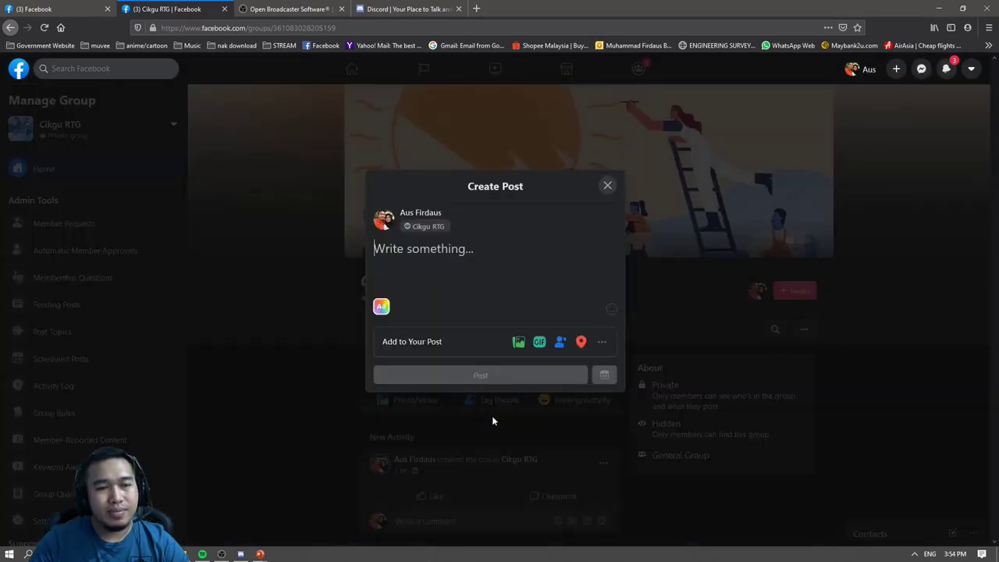
pyautogui.click(602, 342)
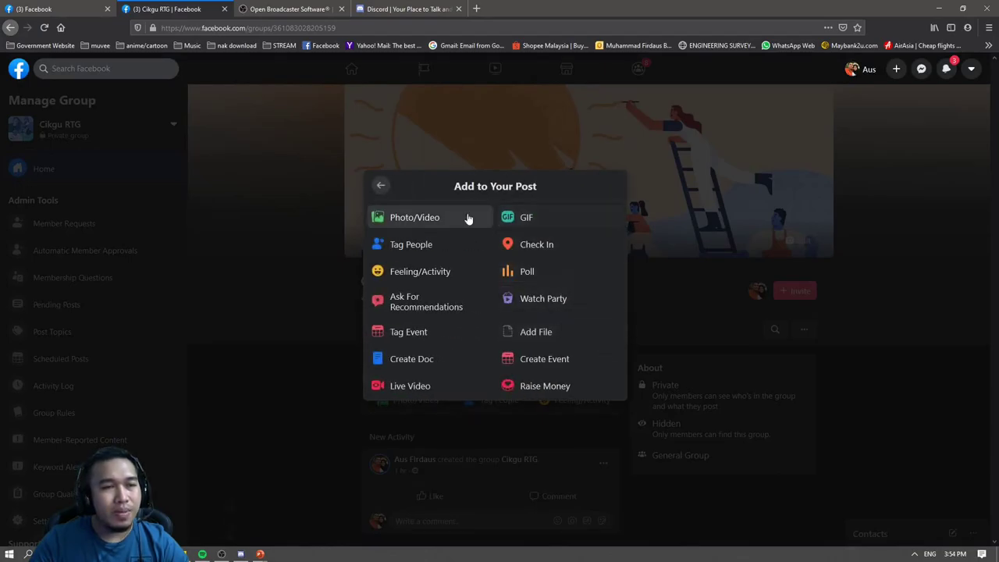
pyautogui.click(381, 188)
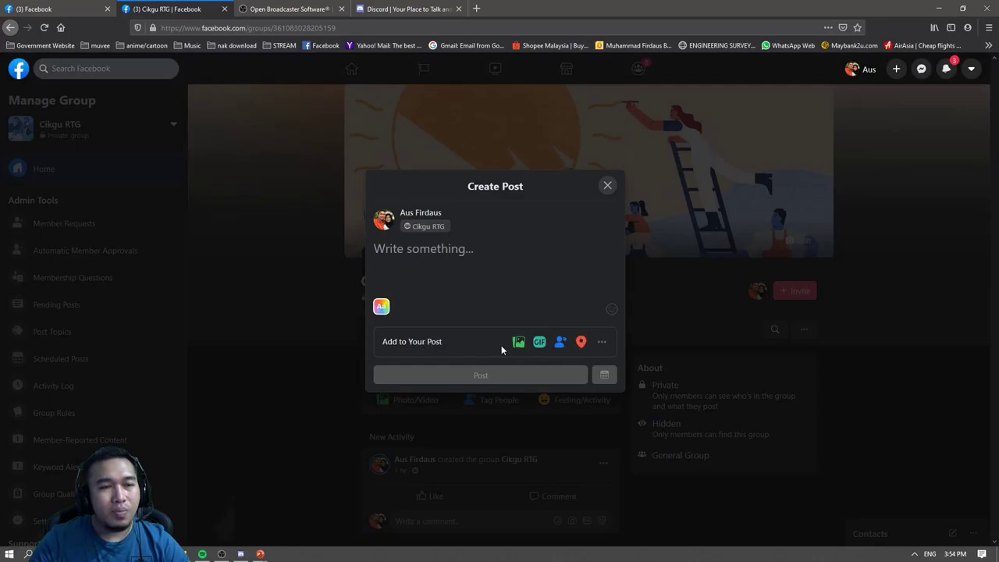
pyautogui.click(601, 343)
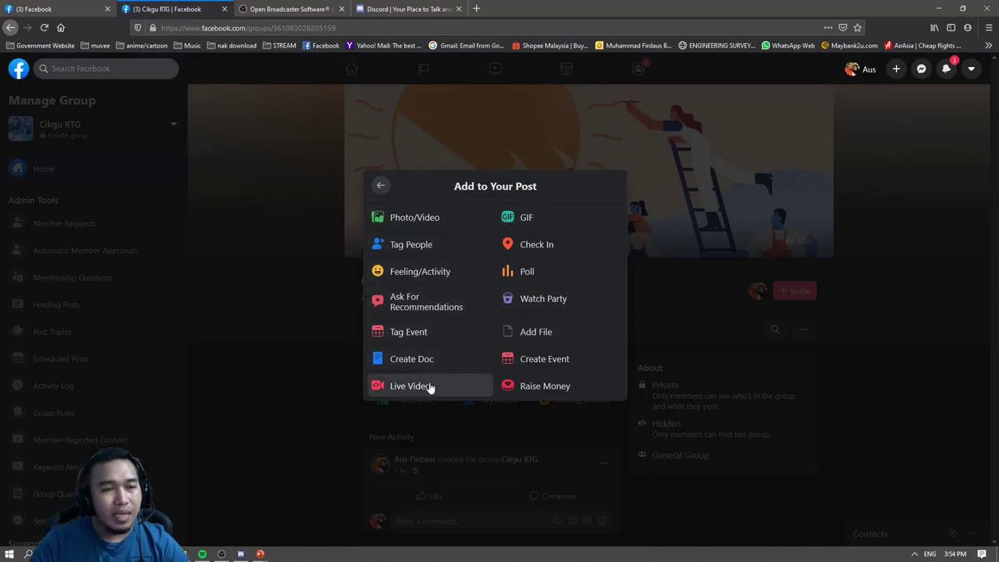
# Start a Live Video, allow camera and microphone access, check OBS, then return to Live Producer.
pyautogui.click(454, 405)
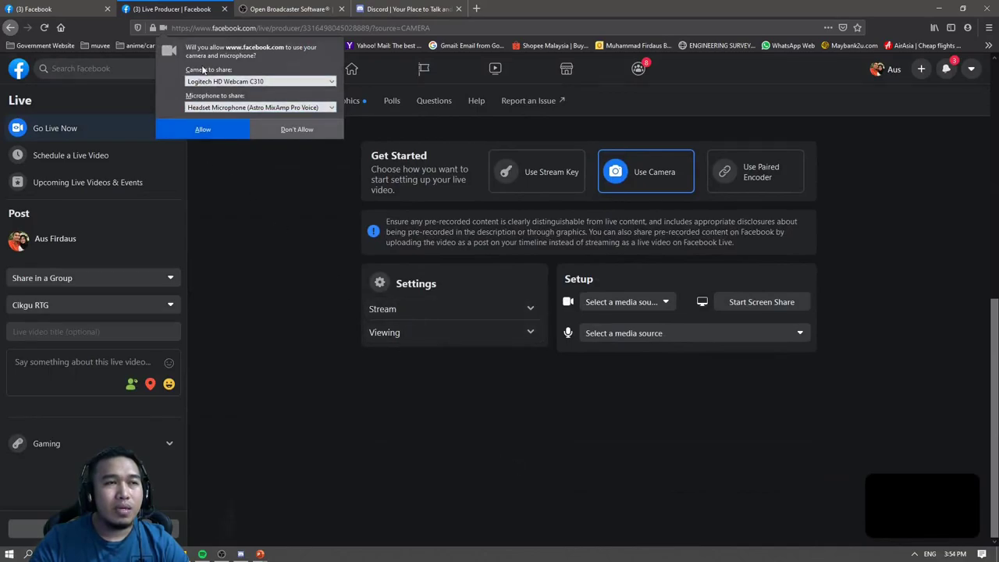
pyautogui.click(221, 130)
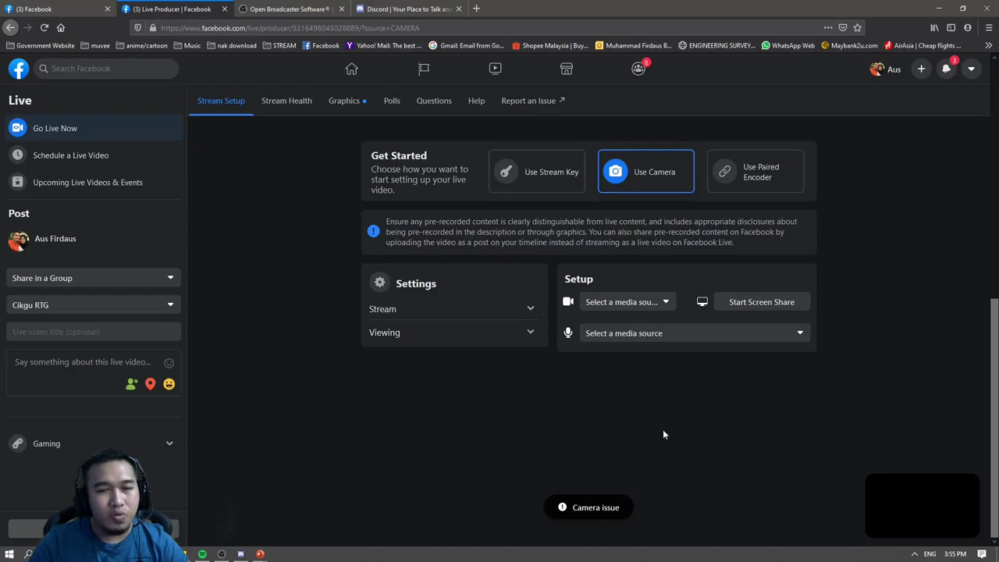
pyautogui.click(221, 553)
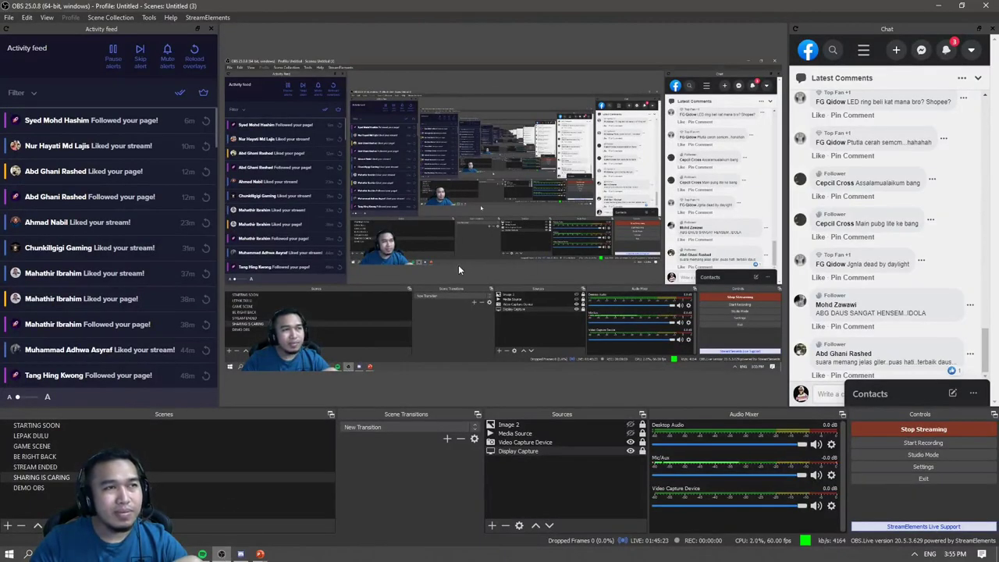
pyautogui.moveTo(386, 7); pyautogui.dragTo(998, 74)
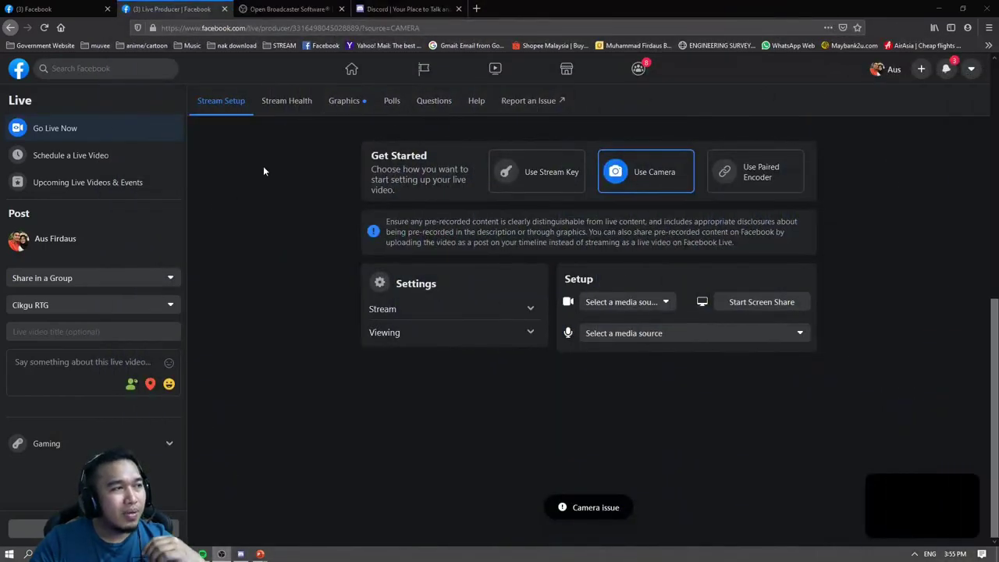
pyautogui.click(183, 12)
pyautogui.scroll(3, 328, 266)
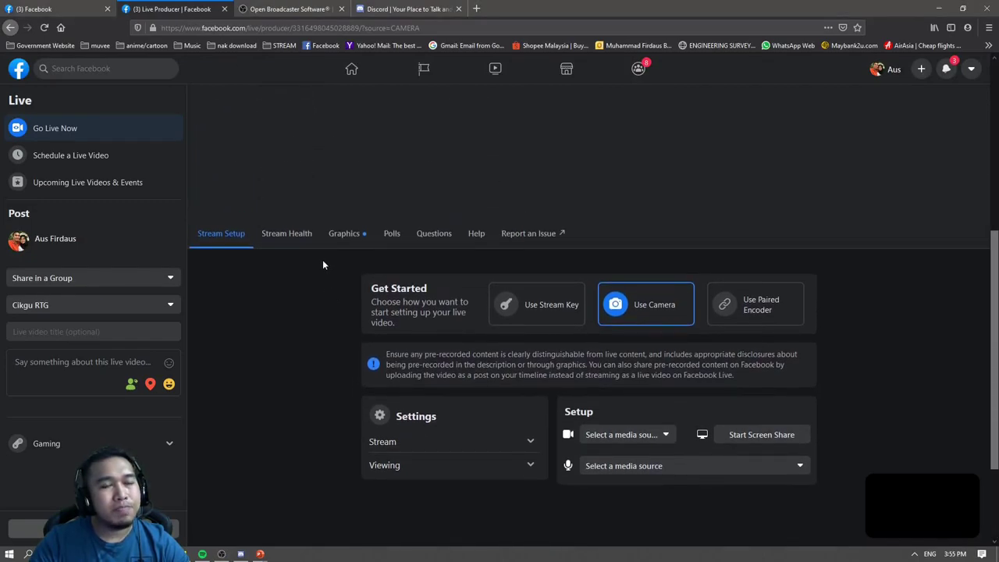
pyautogui.scroll(1, 324, 264)
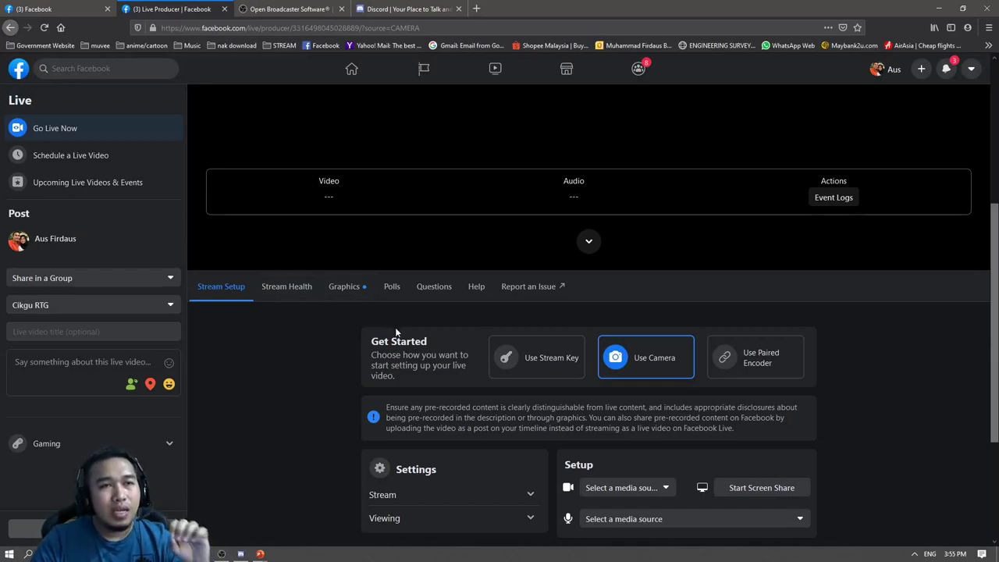
pyautogui.scroll(1, 398, 332)
pyautogui.scroll(3, 402, 335)
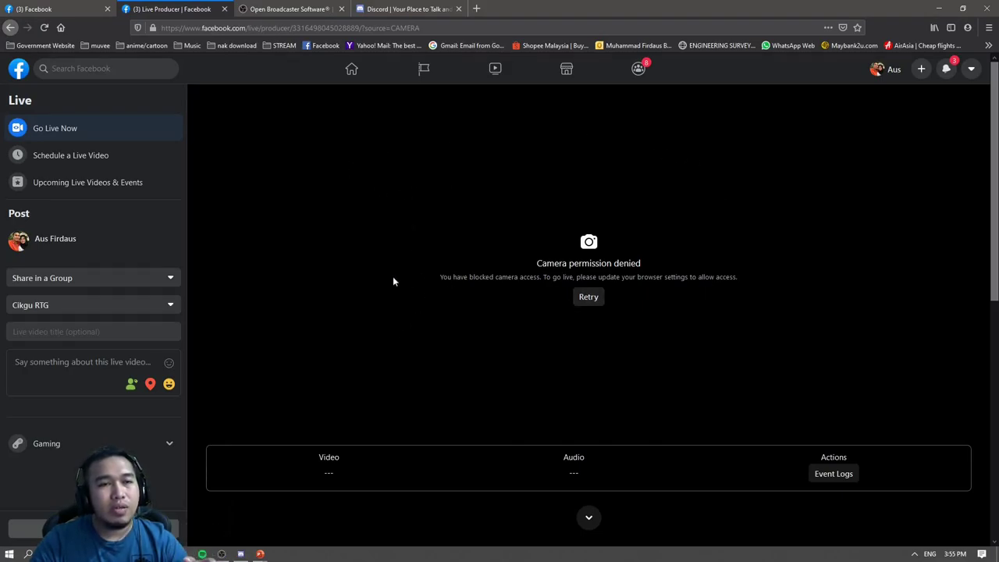
pyautogui.scroll(-3, 562, 303)
pyautogui.scroll(-2, 544, 299)
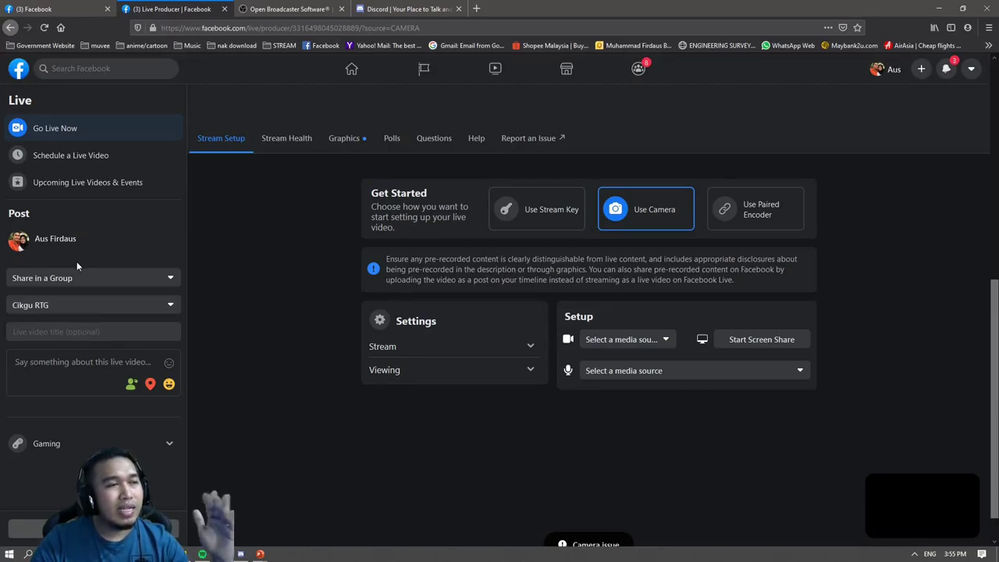
# Share the live video in the Cikgu RTG group with title 'DCG3143: Chapter 1 Intro to ...'.
pyautogui.click(91, 285)
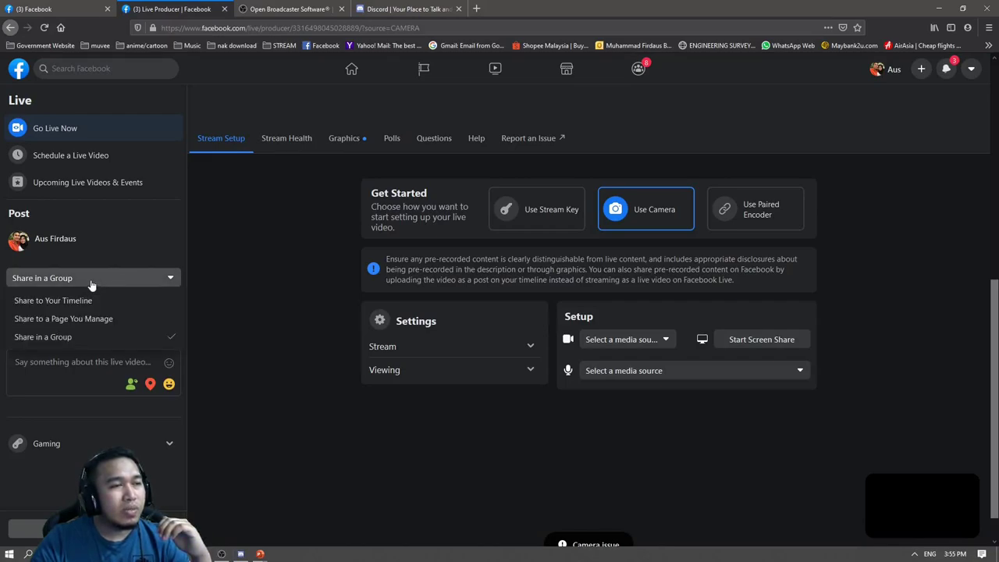
pyautogui.click(99, 337)
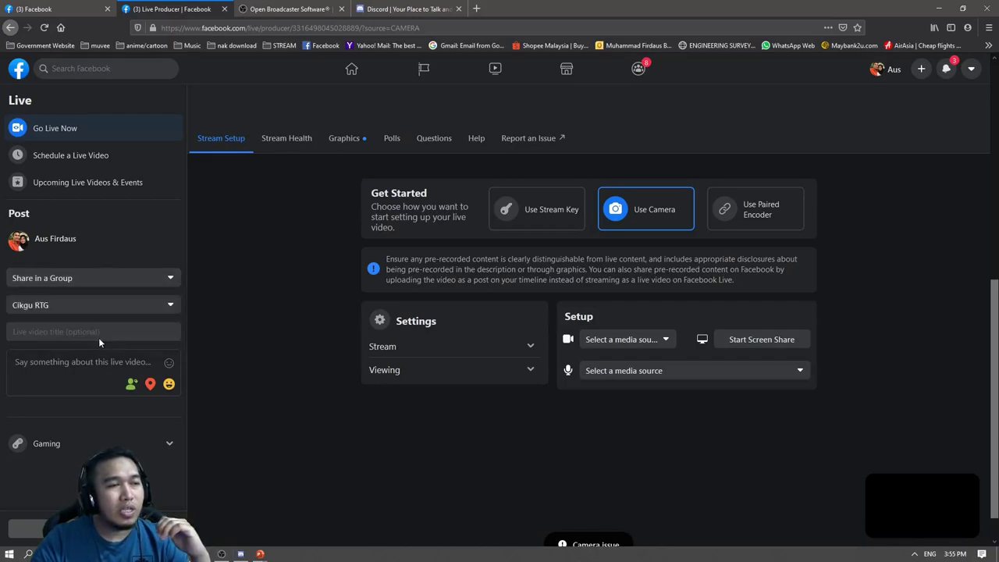
pyautogui.click(103, 312)
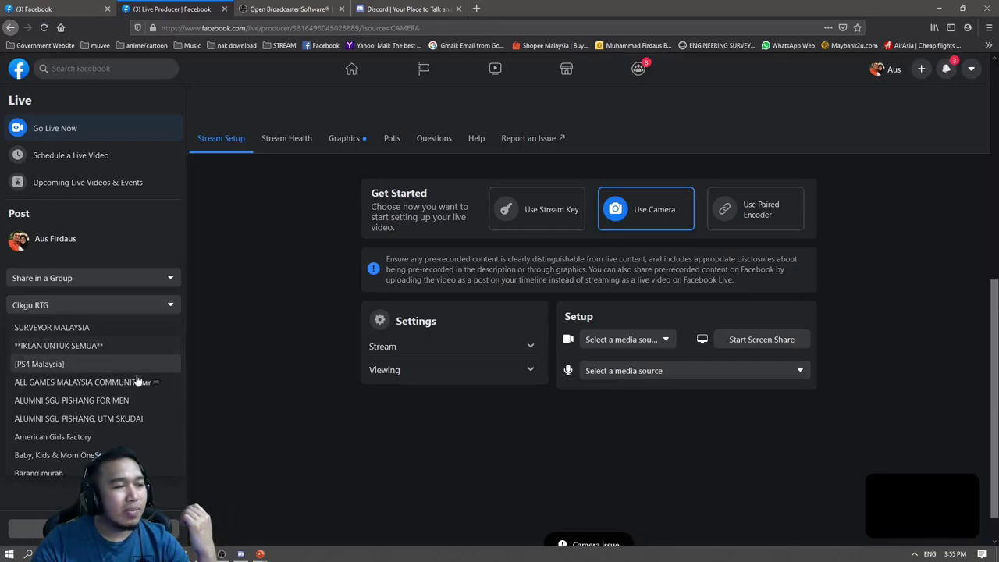
pyautogui.click(111, 312)
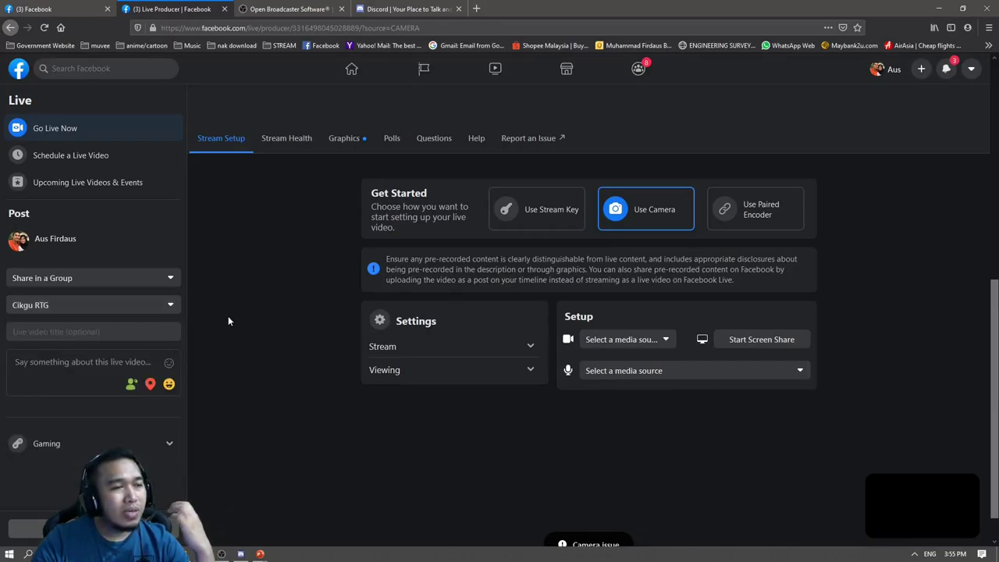
pyautogui.scroll(-1, 227, 328)
pyautogui.click(89, 333)
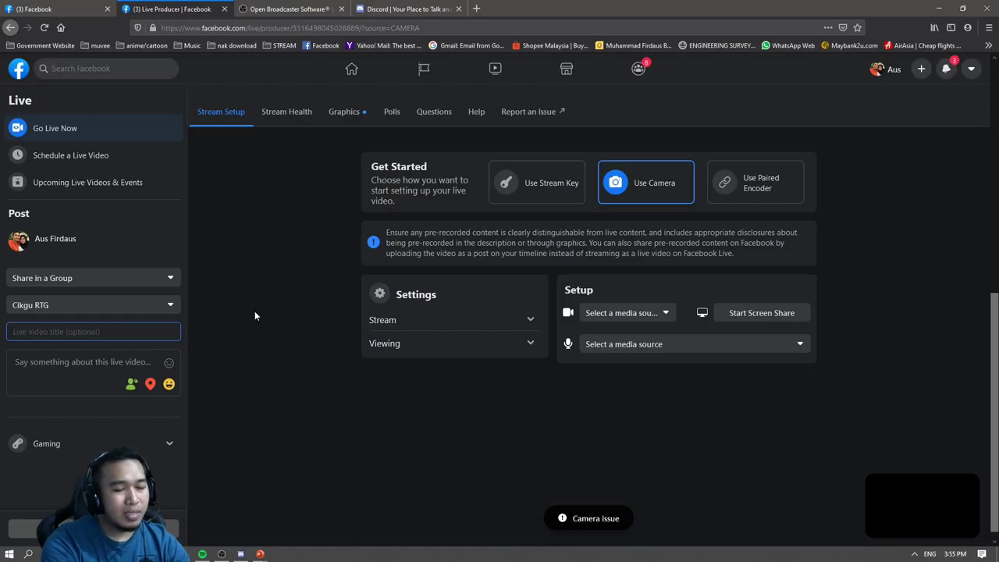
pyautogui.write('DCG3')
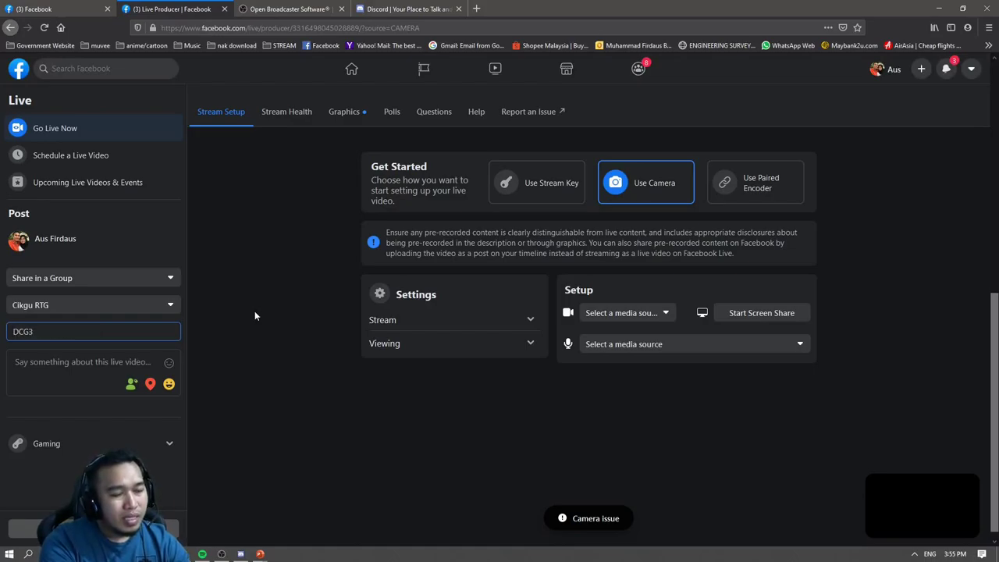
pyautogui.write('14')
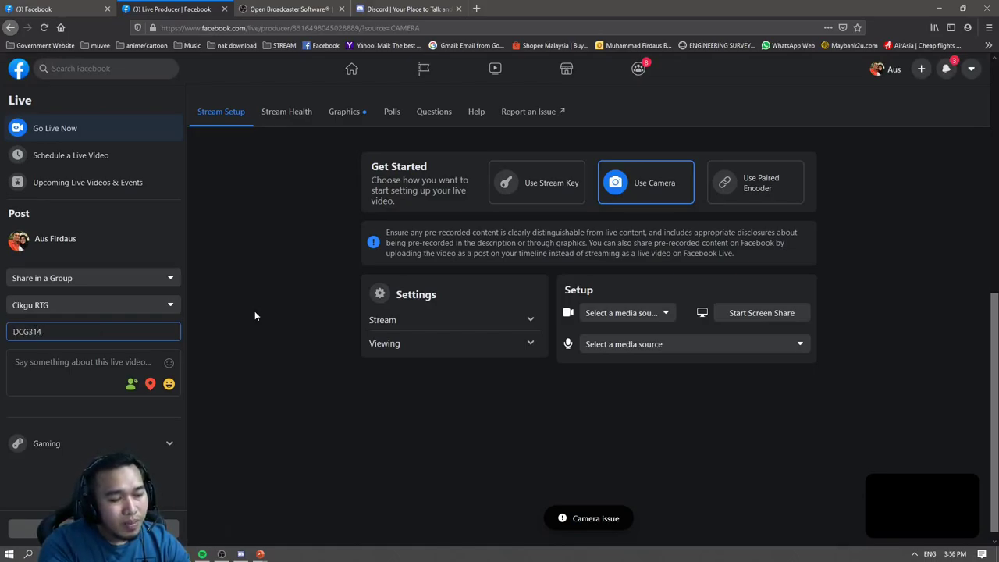
pyautogui.write('3')
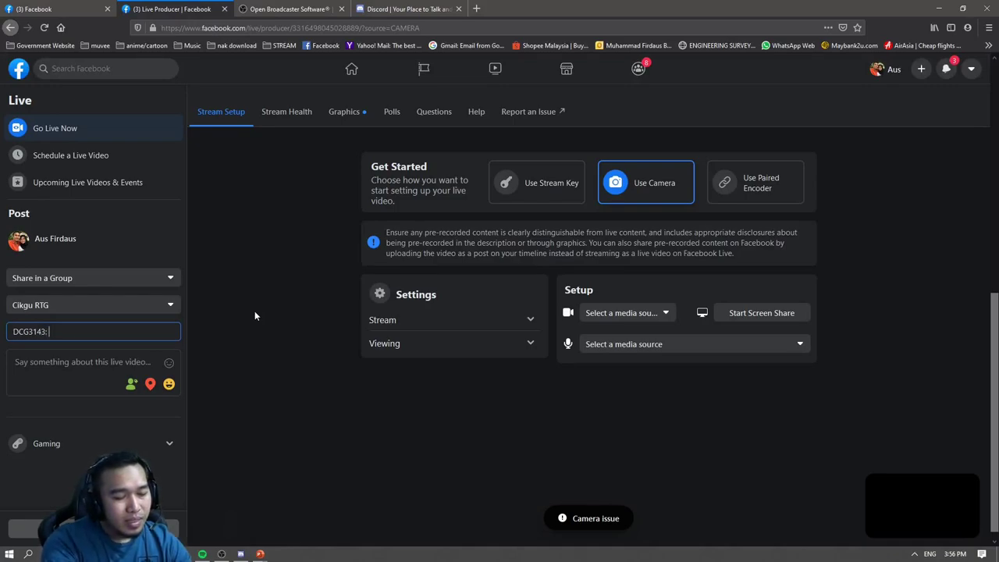
pyautogui.write(': Chapte')
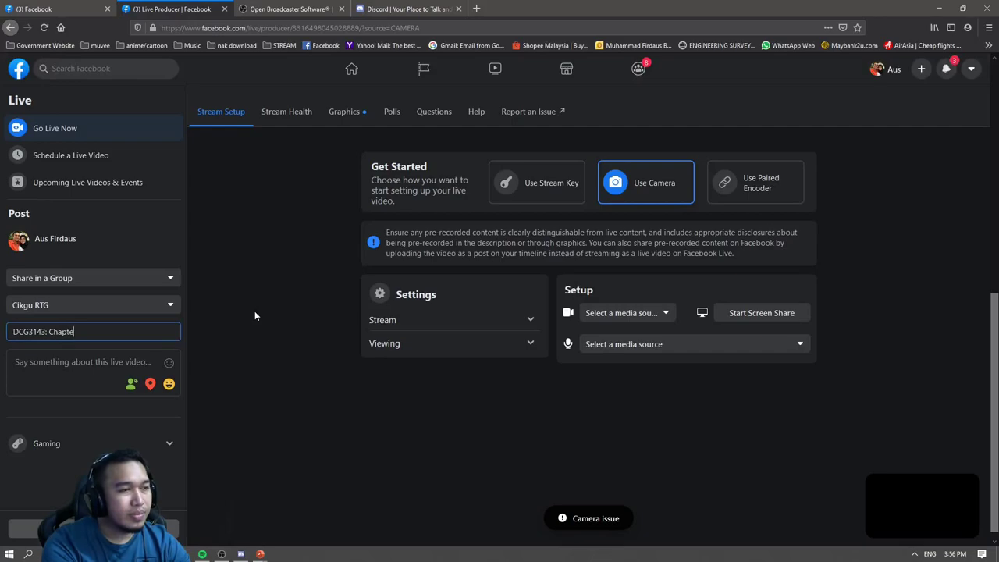
pyautogui.write('r 1 In')
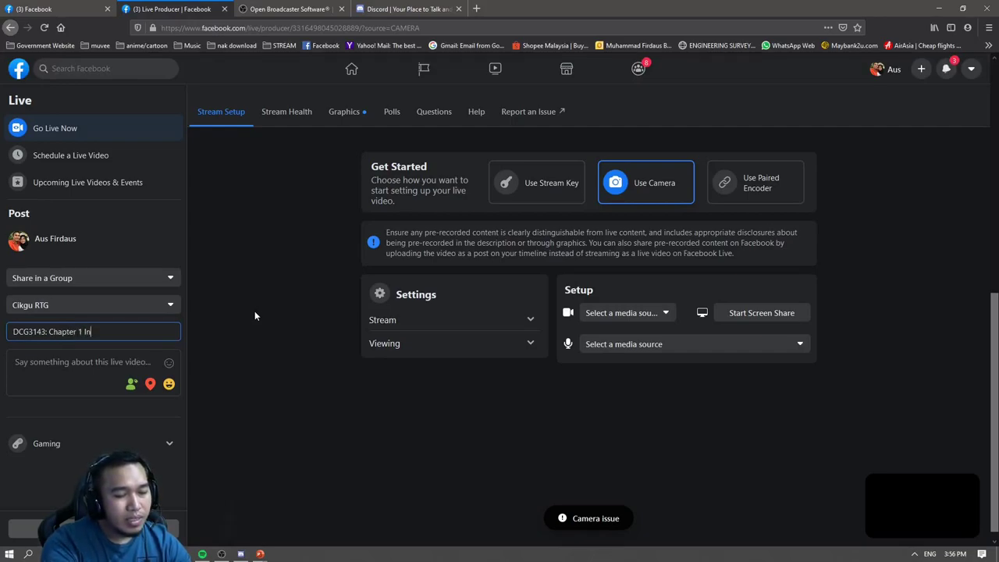
pyautogui.write('tro t')
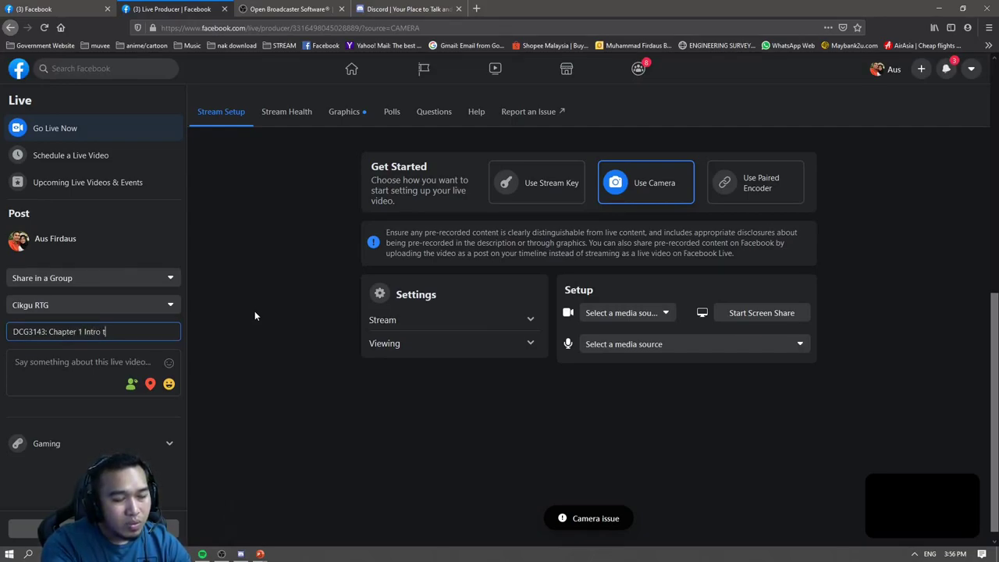
pyautogui.write('o ...')
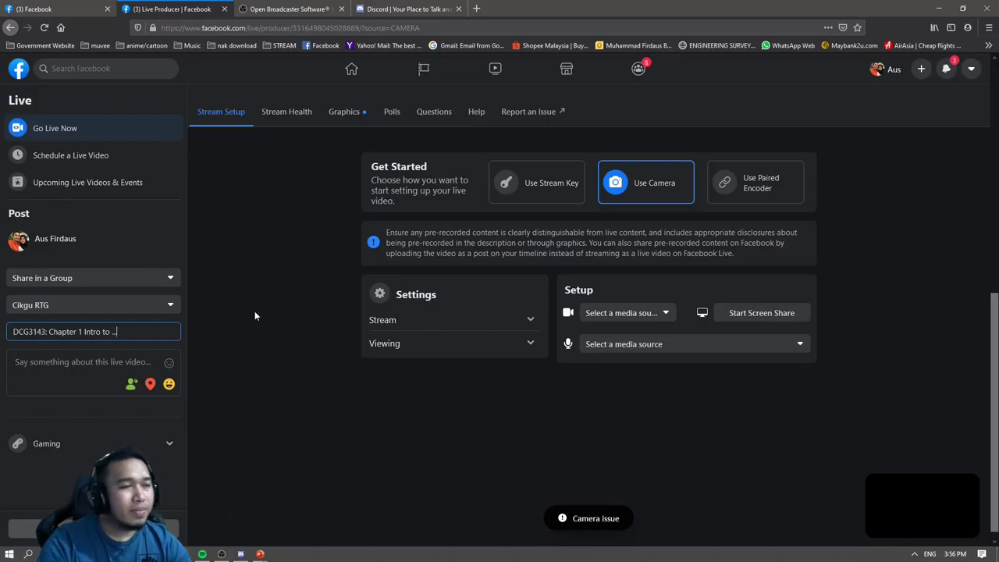
pyautogui.click(78, 362)
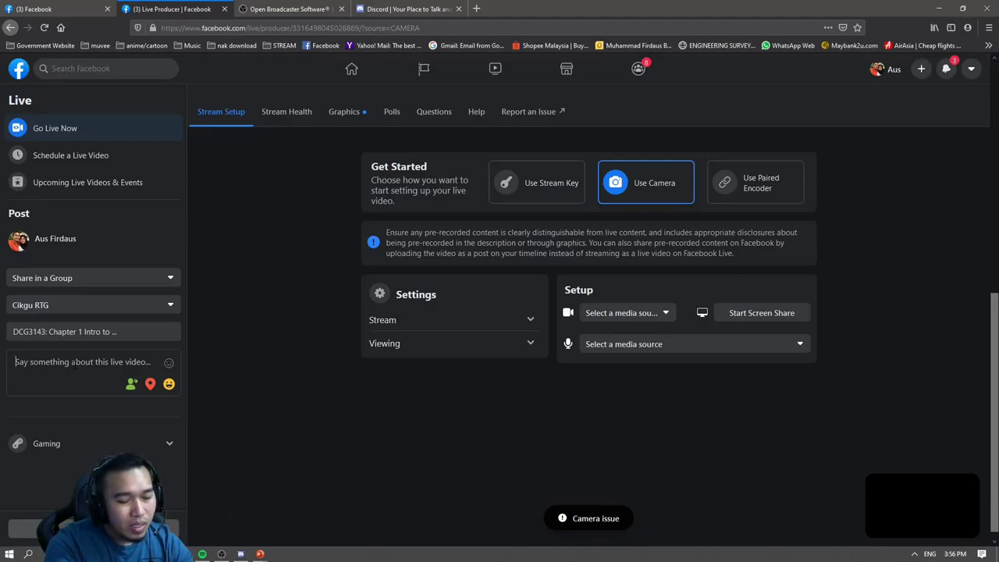
# Type the description heading 'PdP Hari ni akan cover:' and start a new line.
pyautogui.write('Pdp')
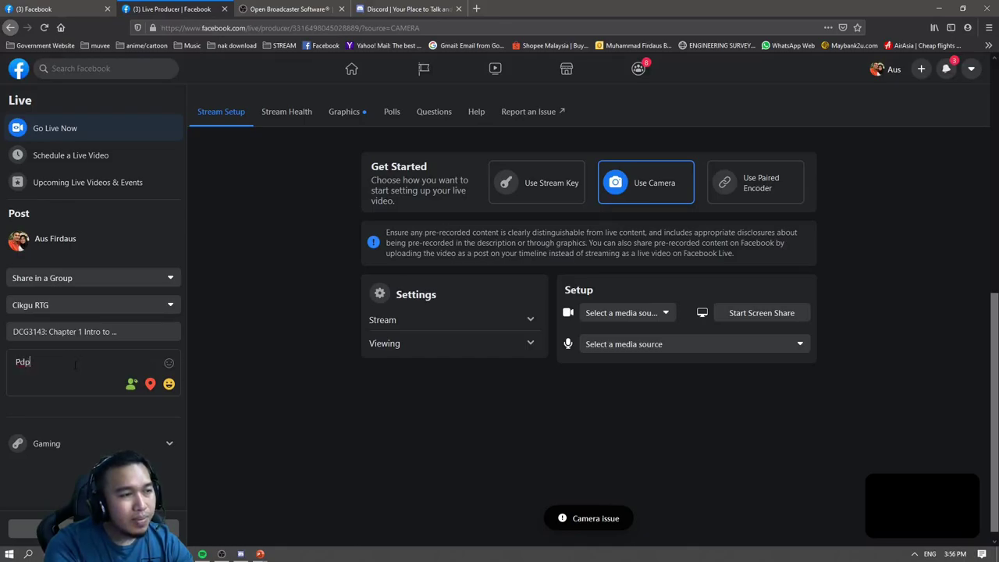
pyautogui.press('BackSpace')
pyautogui.write('=')
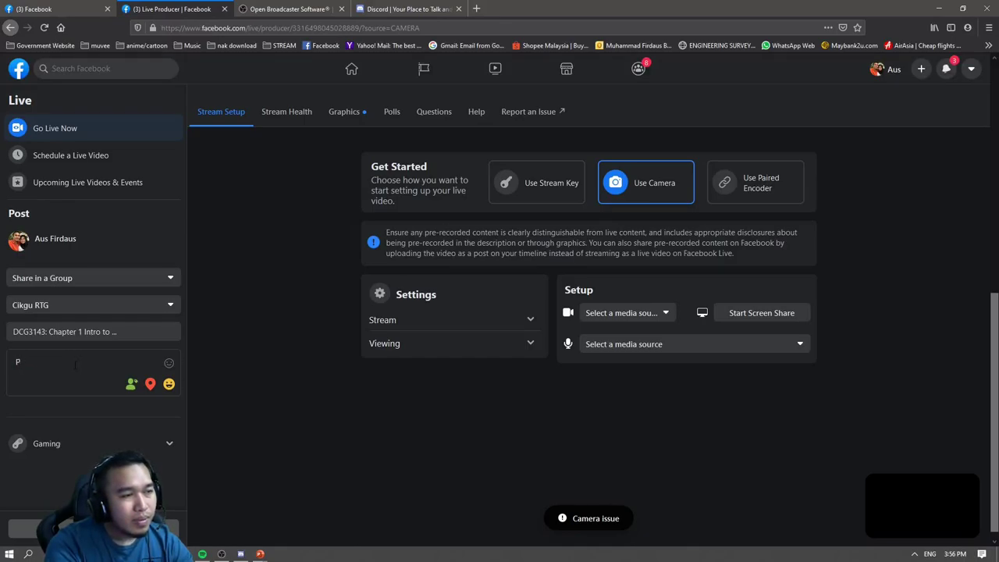
pyautogui.write('P Hari ni ')
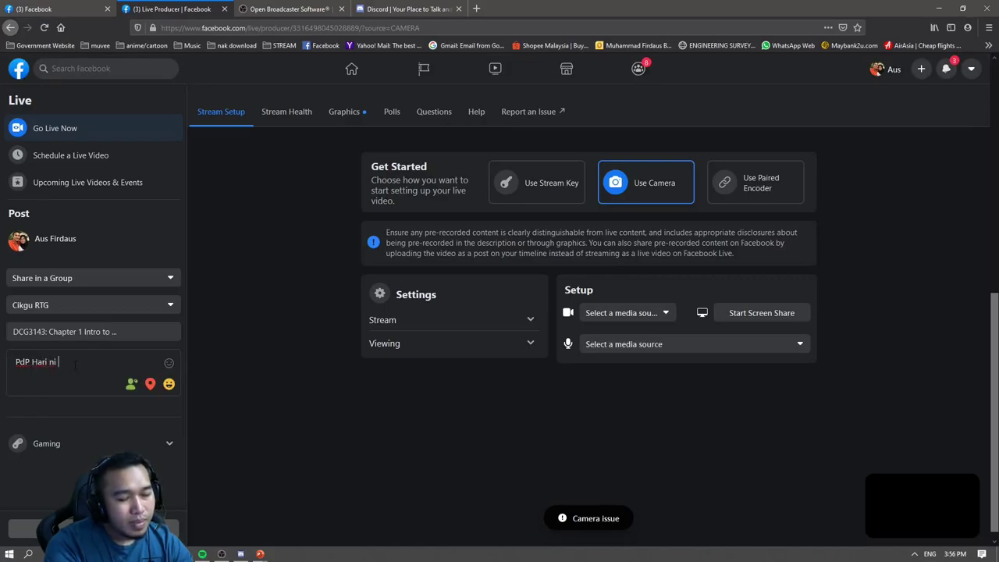
pyautogui.write('akan ')
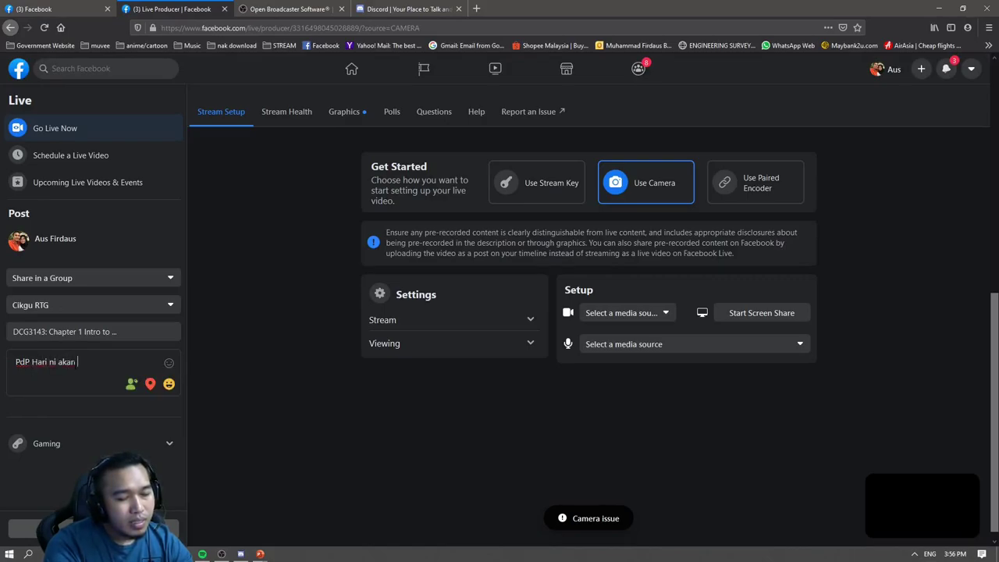
pyautogui.write('cover')
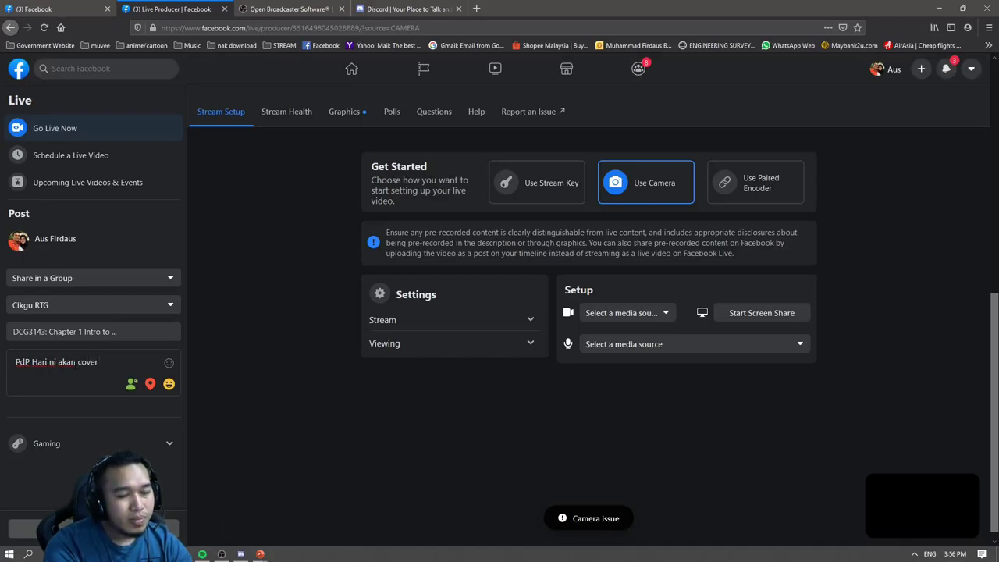
pyautogui.write(':')
pyautogui.press('Return')
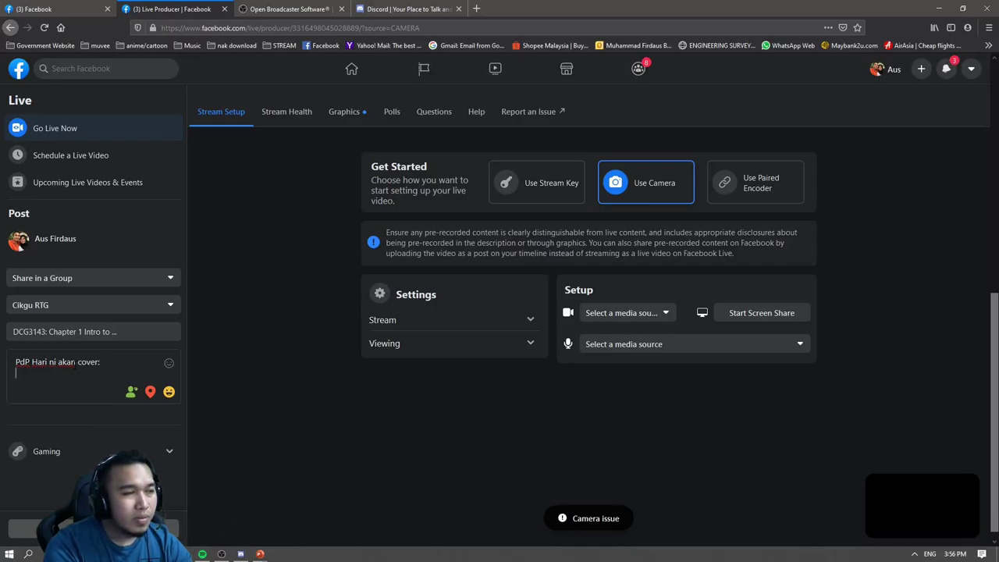
# Add numbered lines 1. to 4. and the line 'SIla install autocad dan cds. sediakan?'.
pyautogui.write('1.')
pyautogui.press('Return')
pyautogui.write('2')
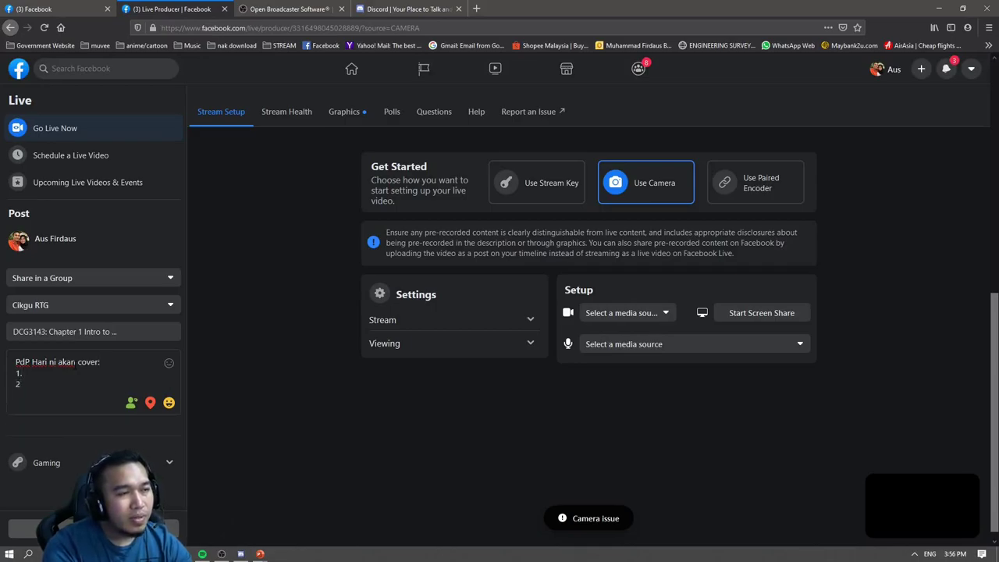
pyautogui.write('.')
pyautogui.press('Return')
pyautogui.write('3')
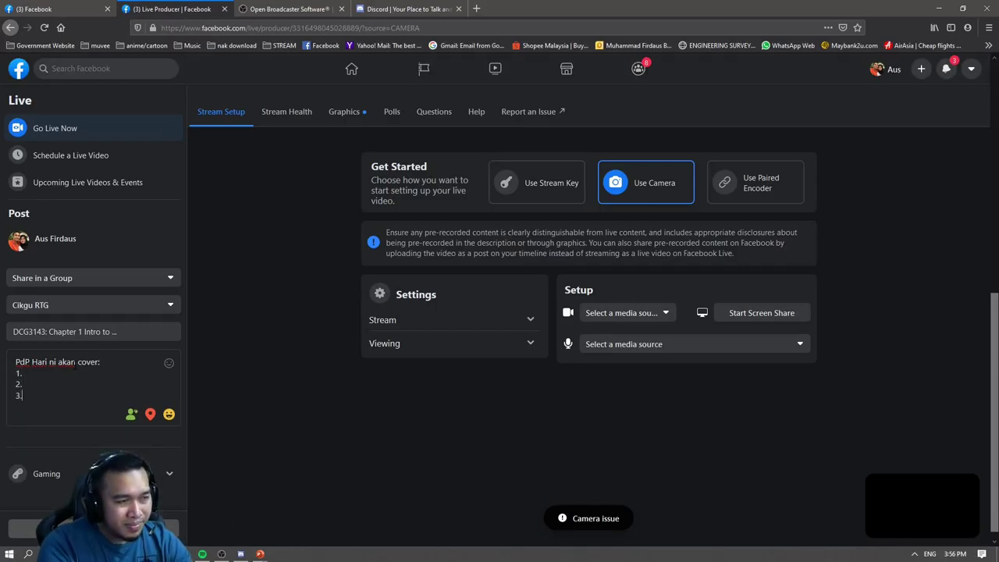
pyautogui.write('.')
pyautogui.press('Return')
pyautogui.write('4')
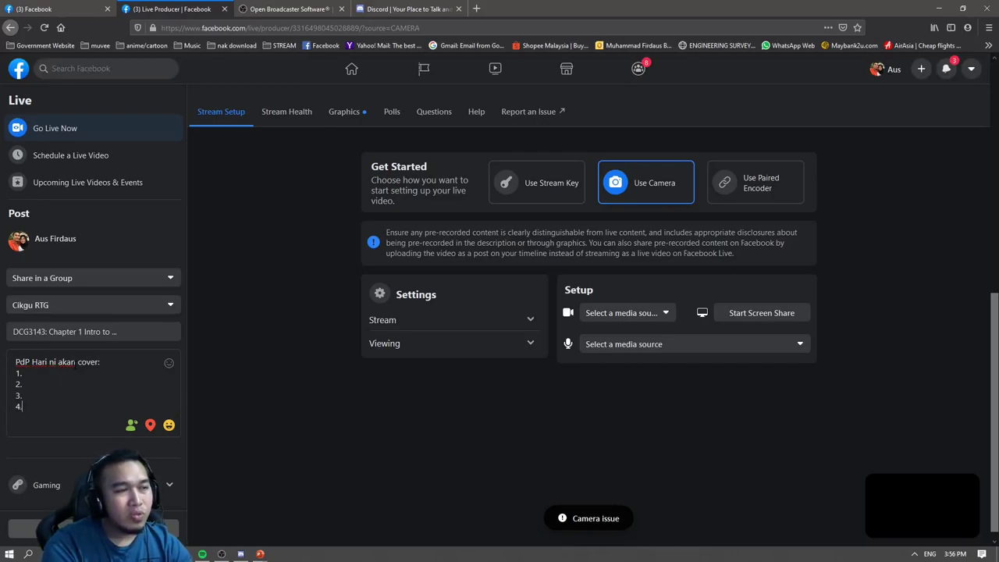
pyautogui.write('.')
pyautogui.press('Return')
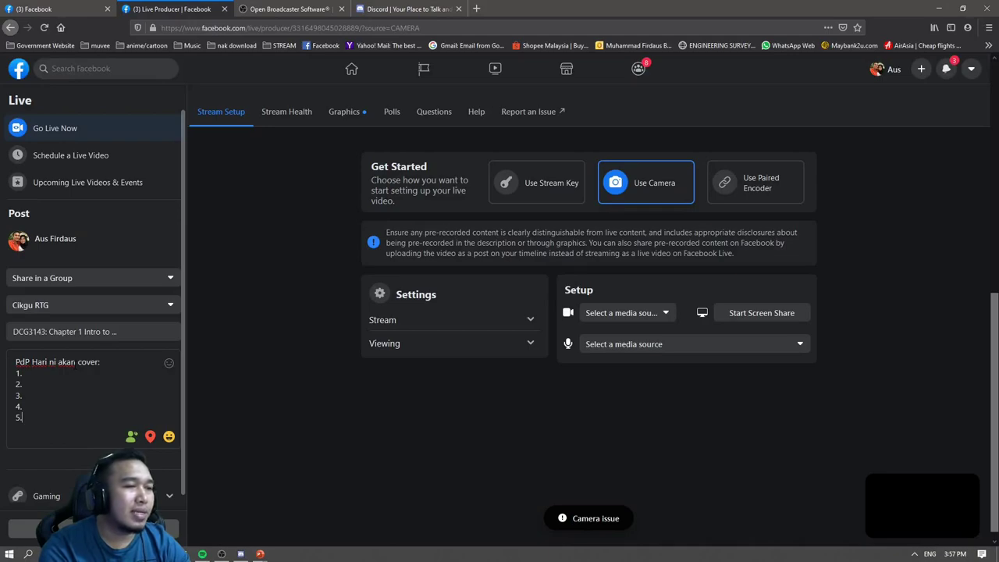
pyautogui.press('Return')
pyautogui.press('Return')
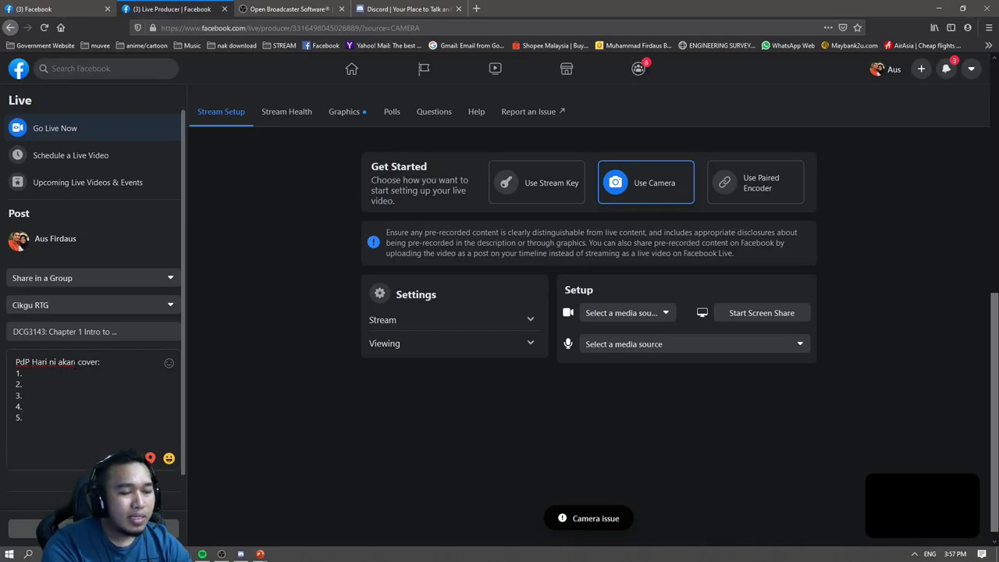
pyautogui.write('SIla in')
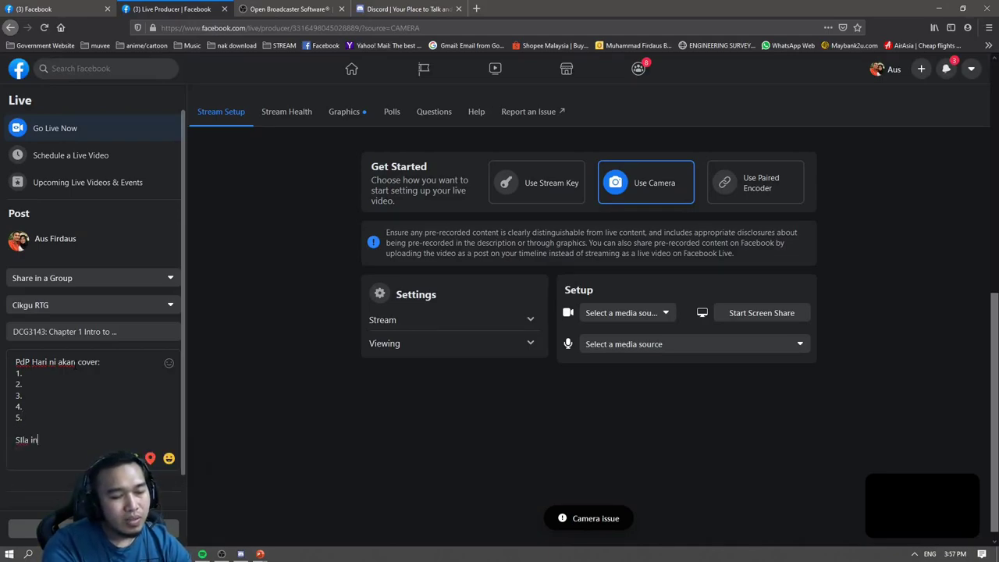
pyautogui.write('stall autocad')
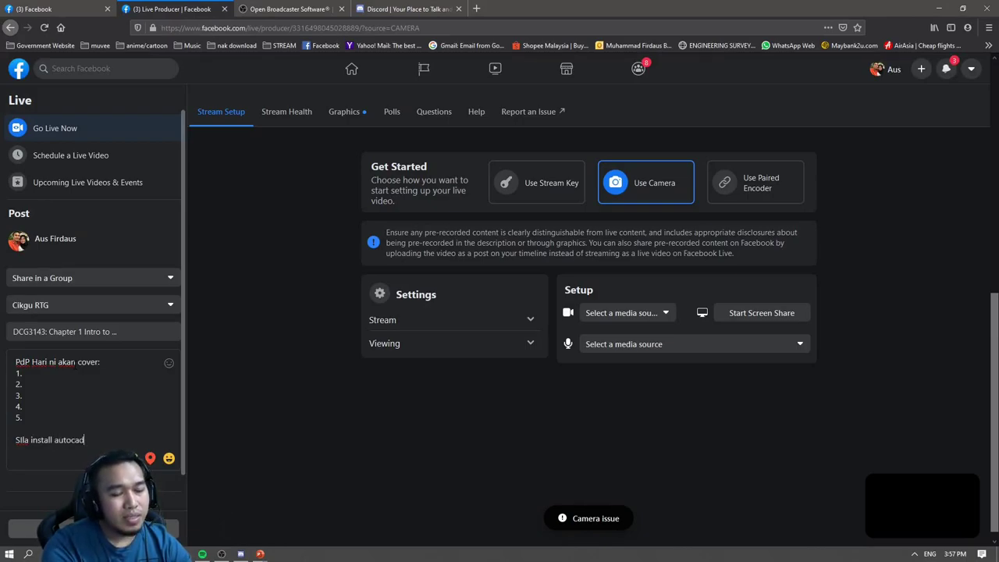
pyautogui.write(' dan cd')
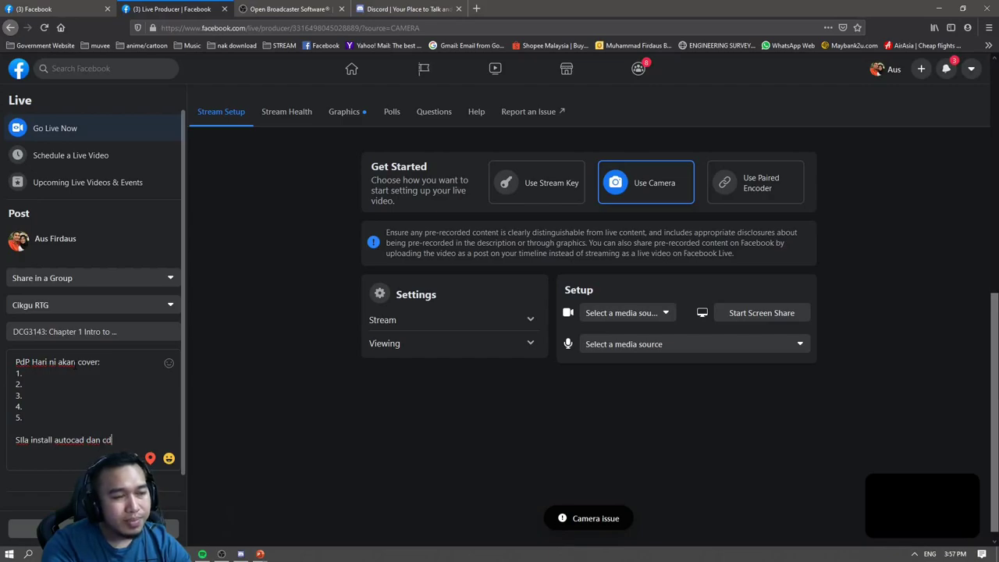
pyautogui.write('s. sediakan')
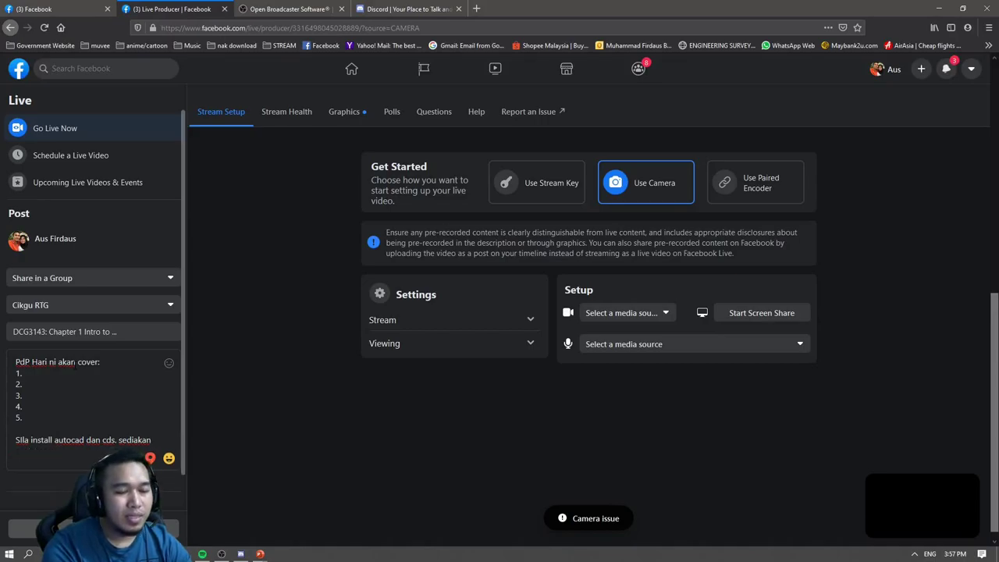
pyautogui.write('?')
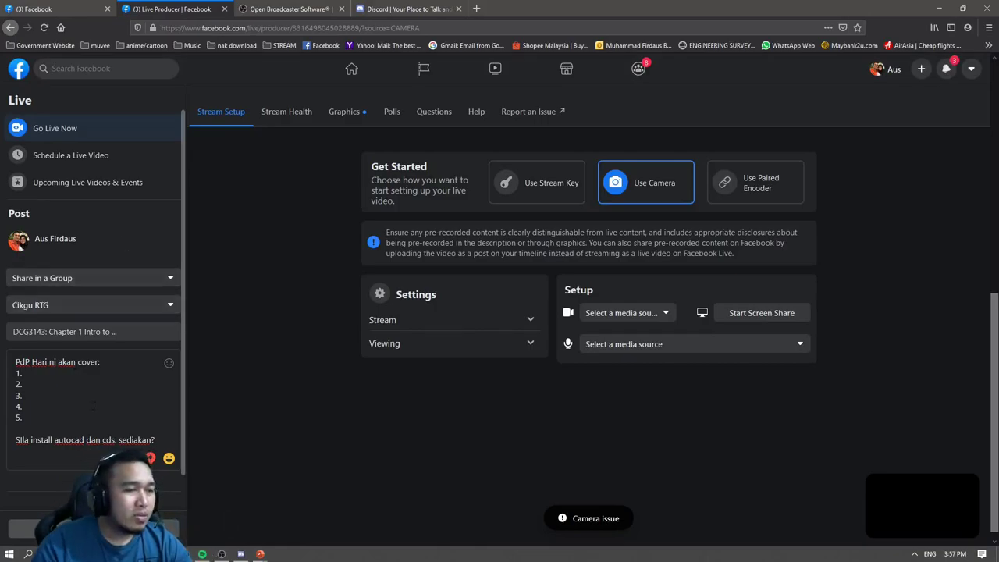
pyautogui.scroll(-1, 102, 429)
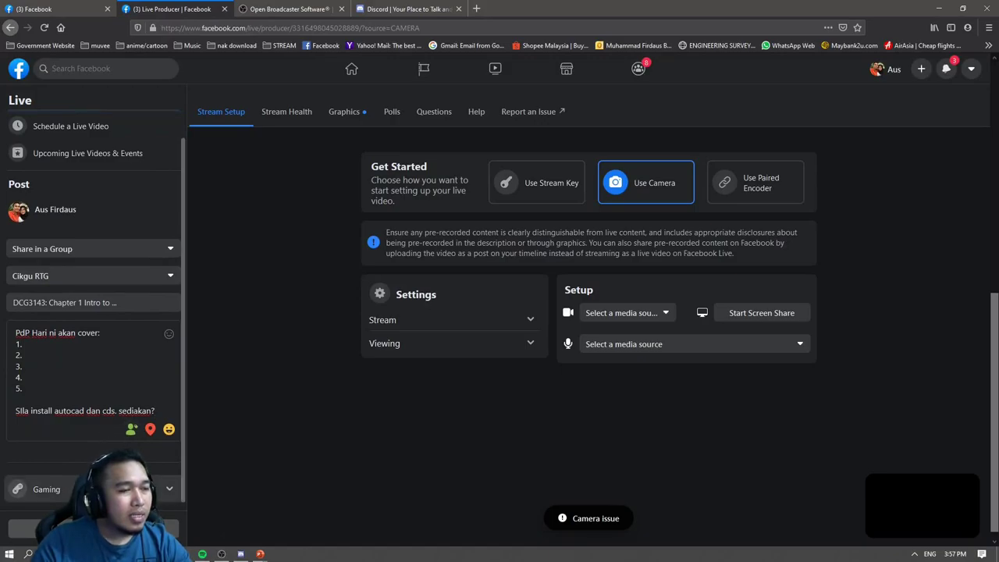
pyautogui.click(110, 489)
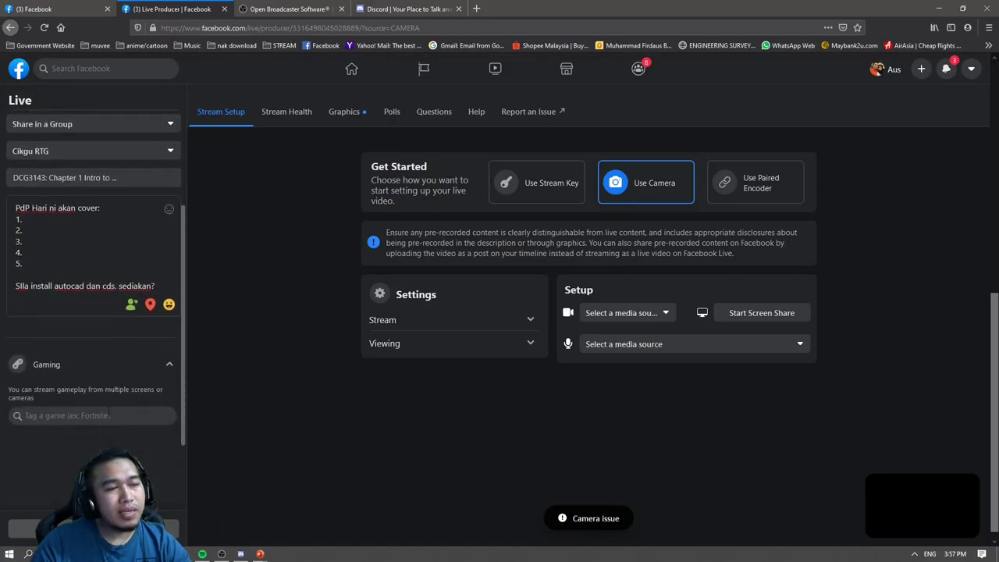
pyautogui.click(170, 429)
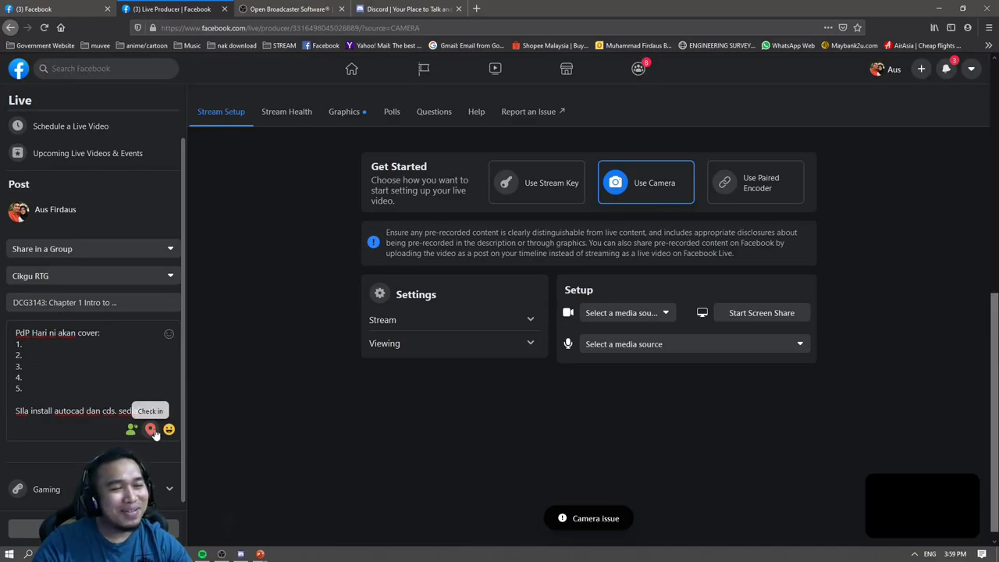
pyautogui.click(151, 430)
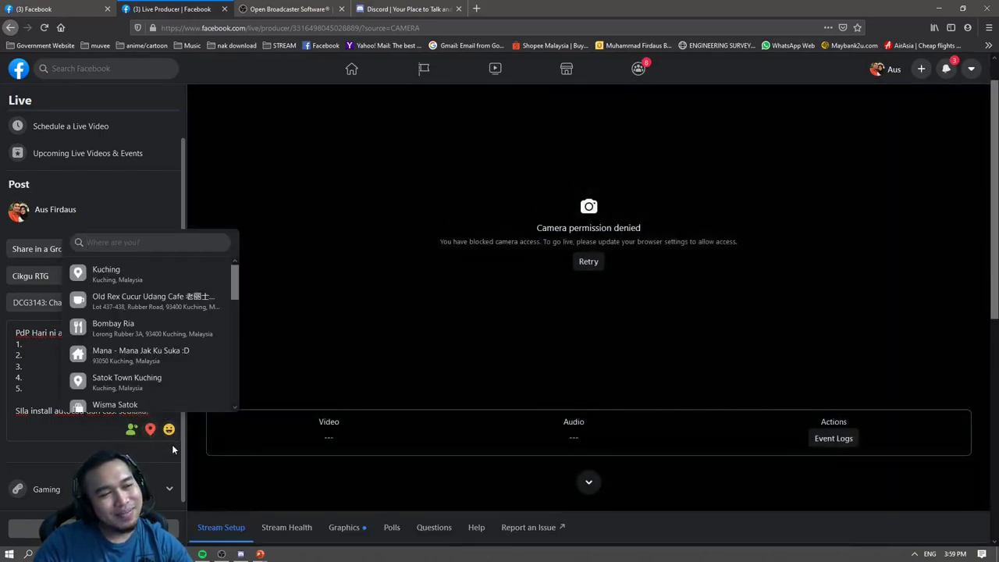
pyautogui.click(168, 443)
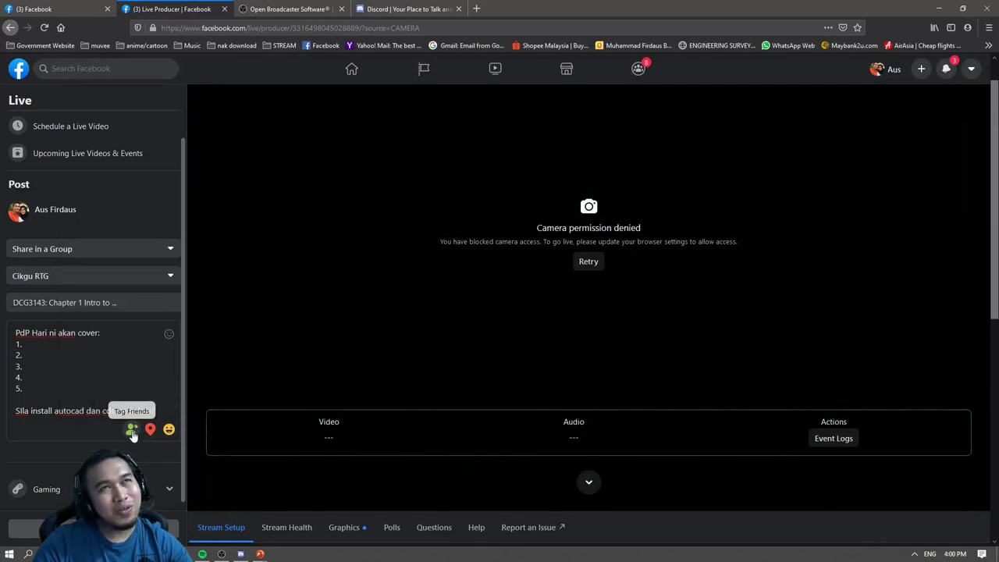
pyautogui.click(132, 430)
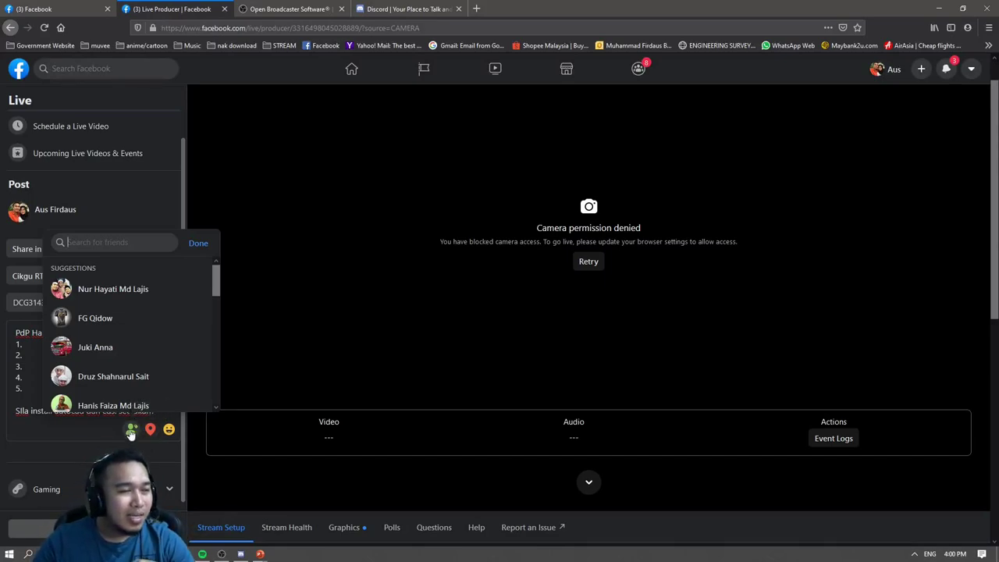
pyautogui.click(131, 430)
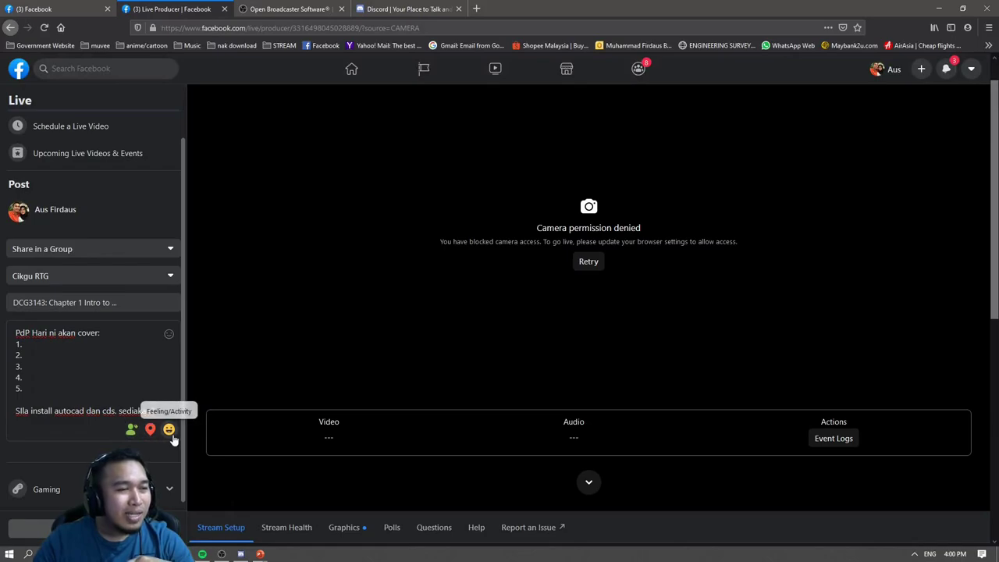
pyautogui.click(172, 436)
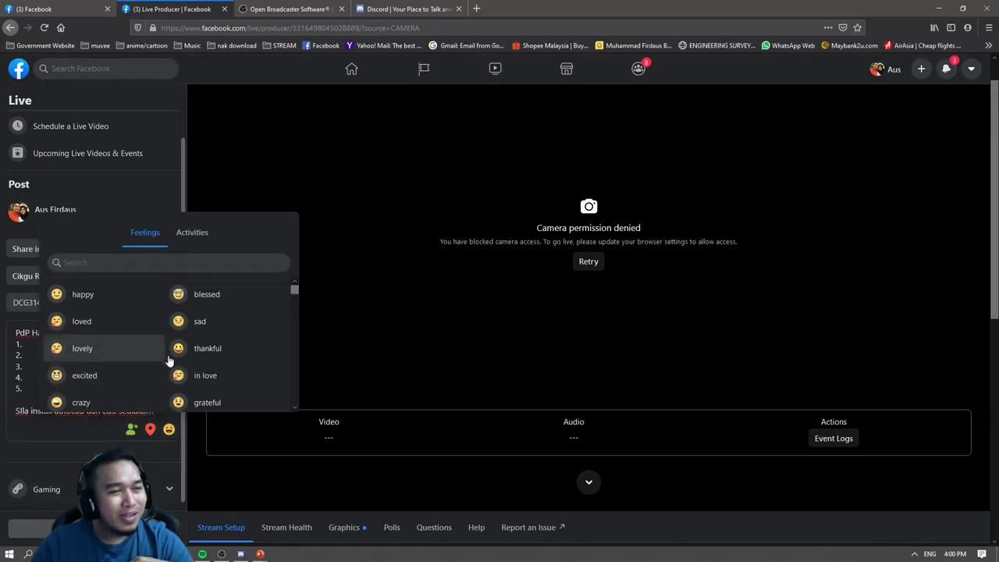
pyautogui.scroll(-4, 168, 361)
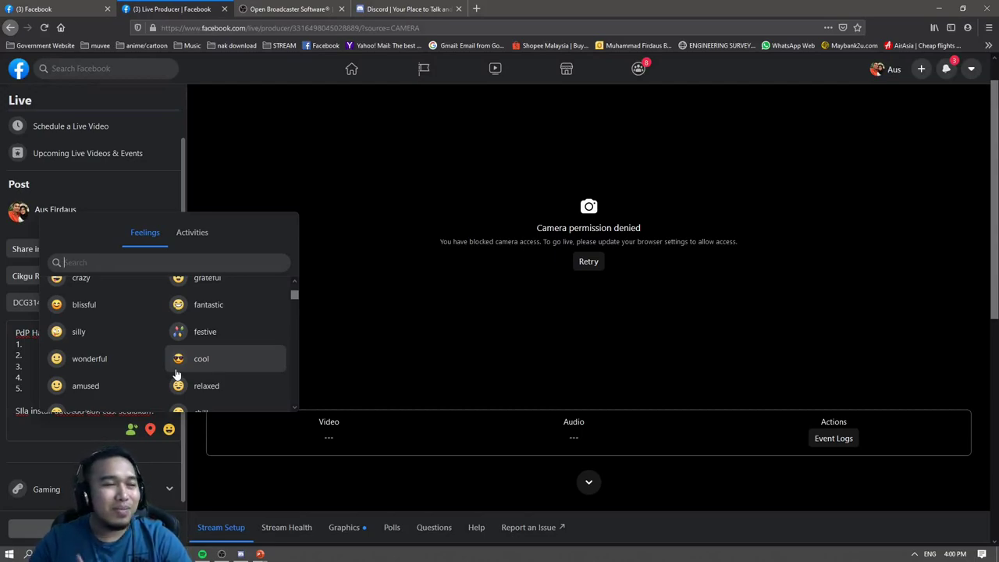
pyautogui.click(164, 454)
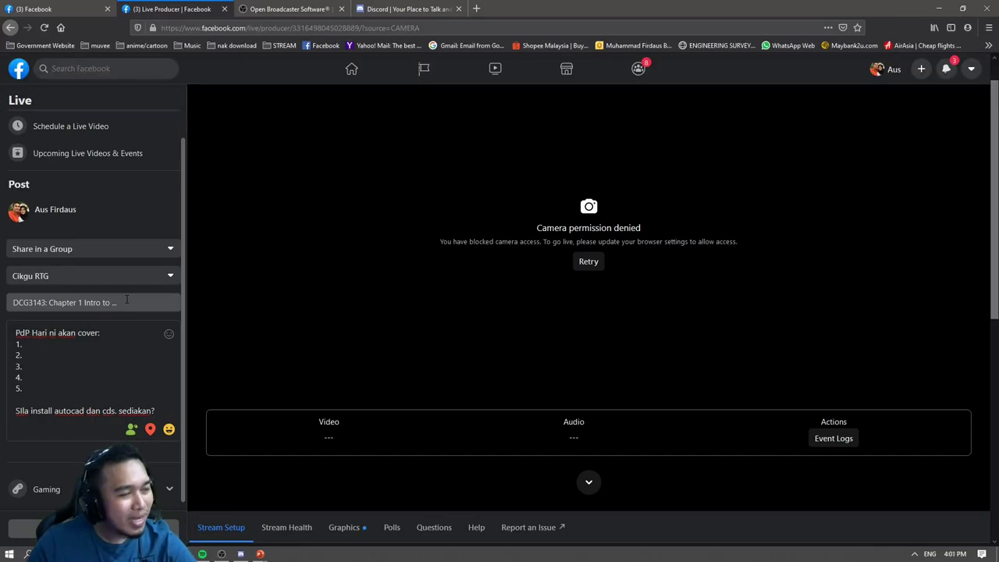
pyautogui.scroll(1, 152, 351)
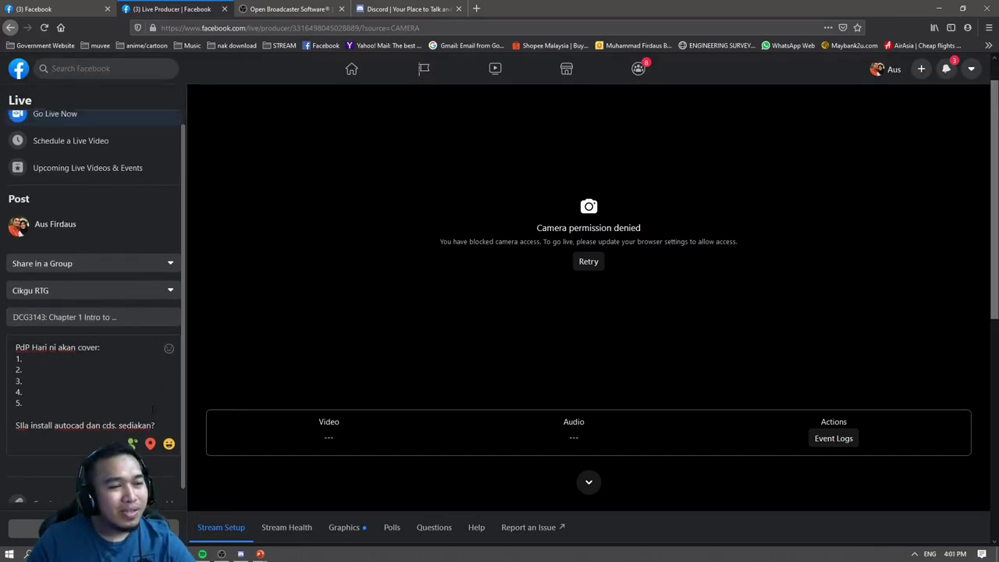
pyautogui.scroll(-1, 149, 390)
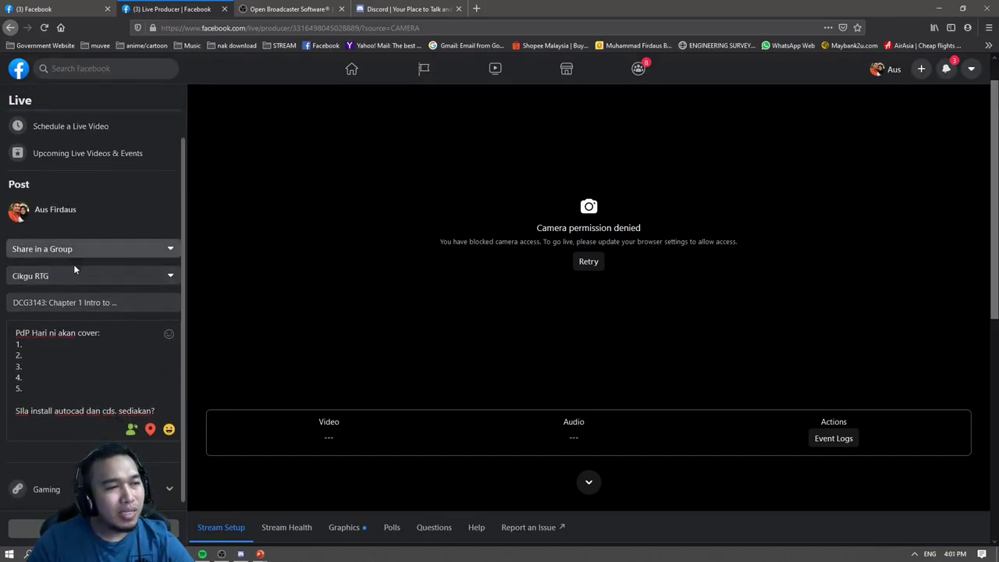
pyautogui.scroll(-5, 341, 397)
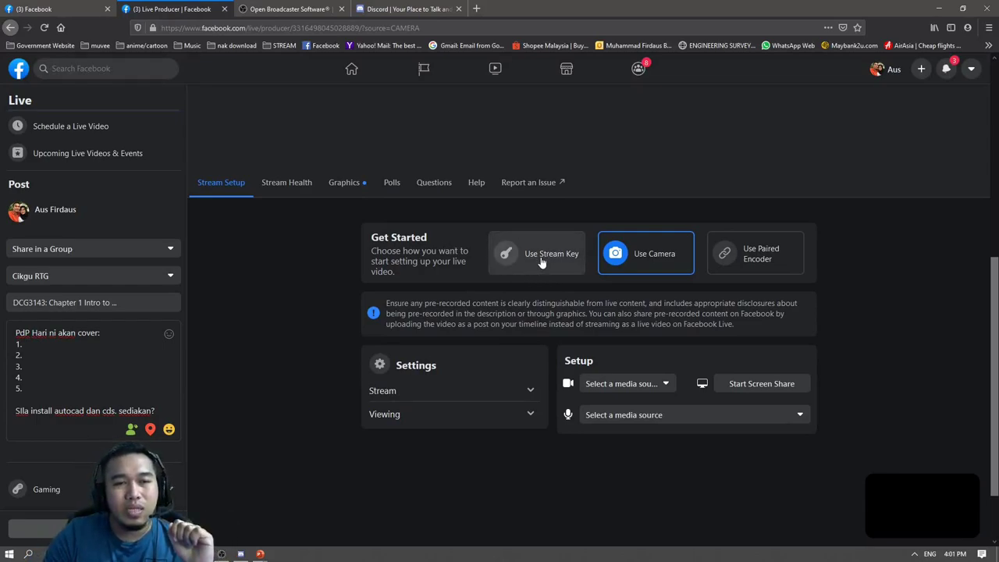
# Switch Live Producer to Use Stream Key and briefly expand the stream options.
pyautogui.click(540, 262)
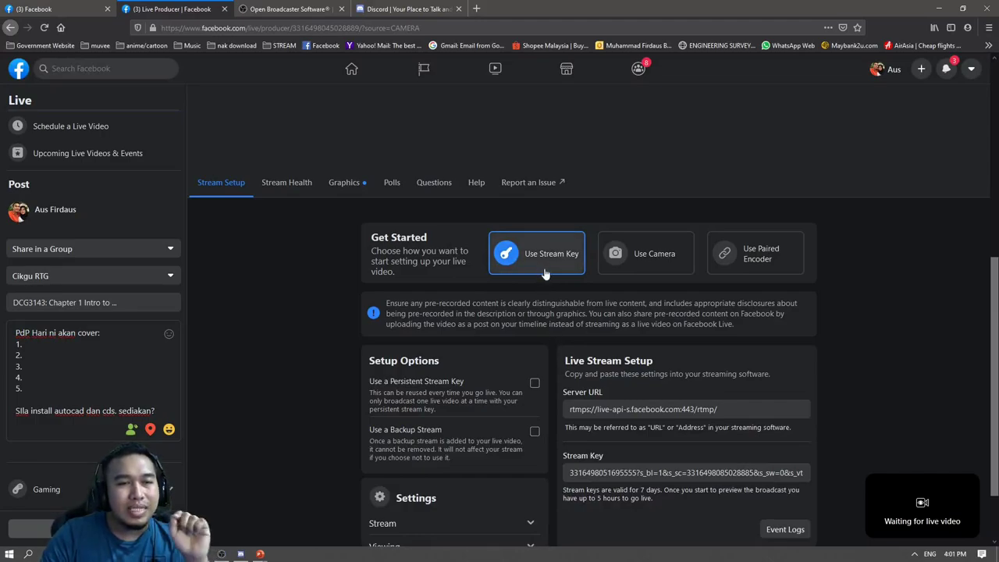
pyautogui.scroll(-2, 593, 343)
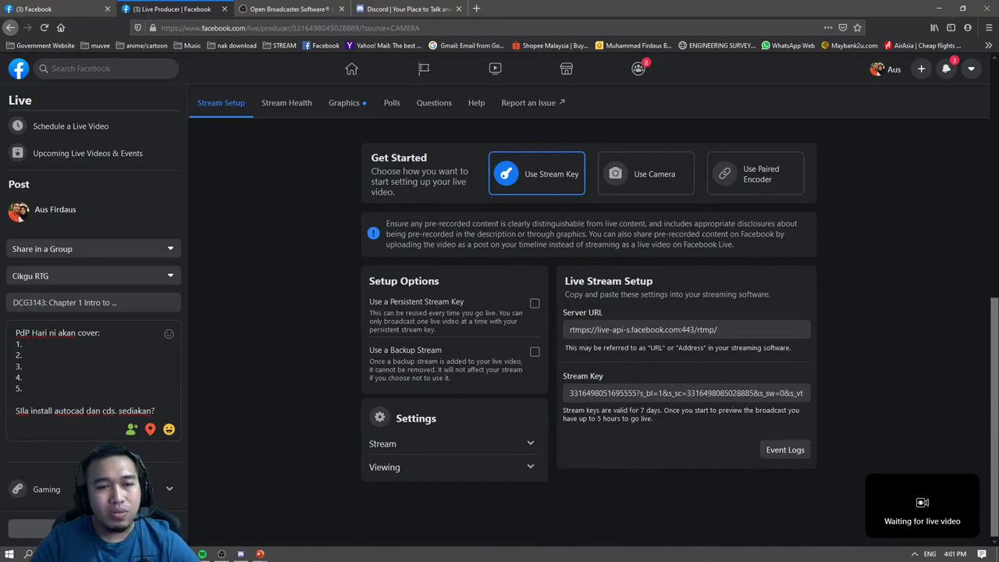
pyautogui.scroll(-1, 587, 297)
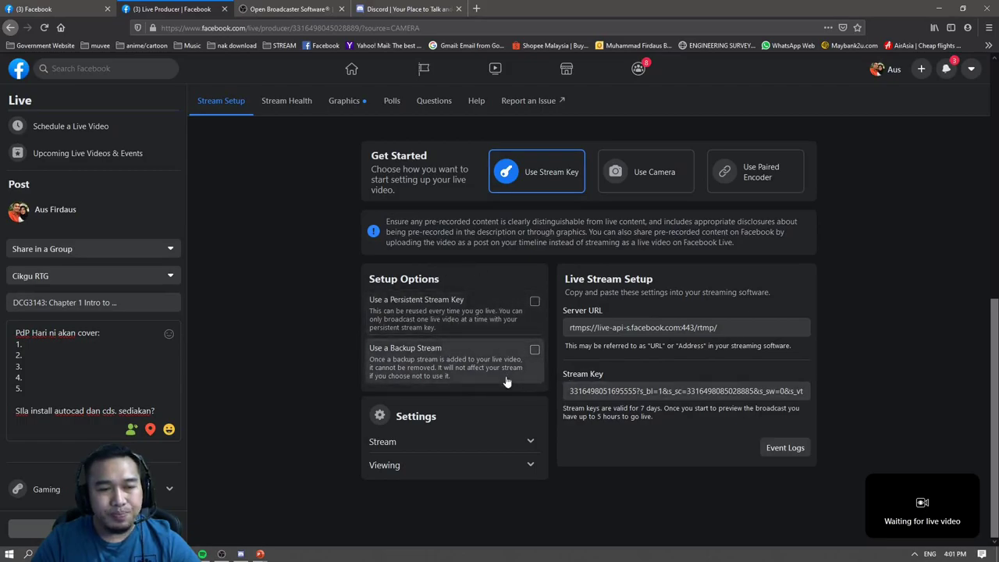
pyautogui.click(502, 445)
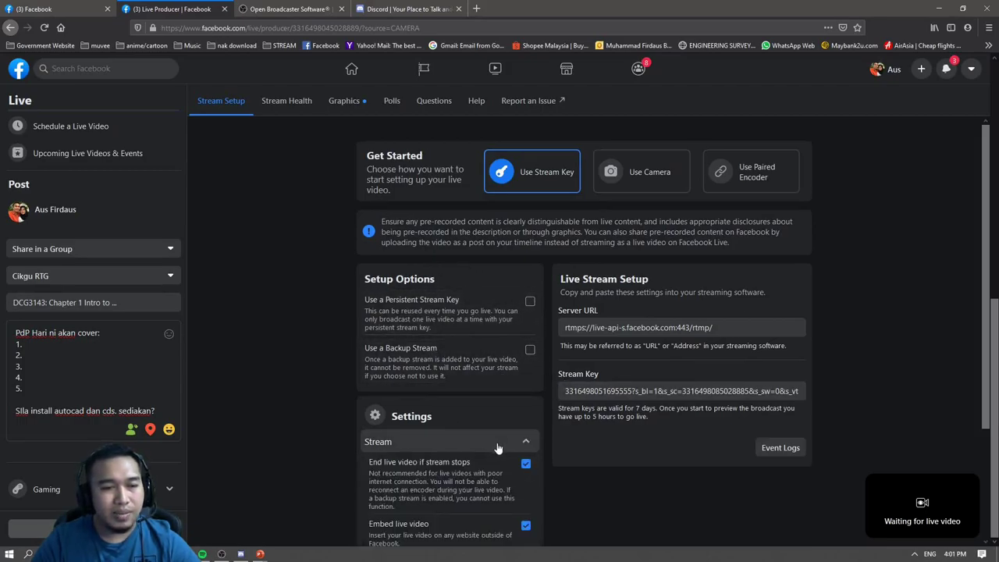
pyautogui.click(498, 447)
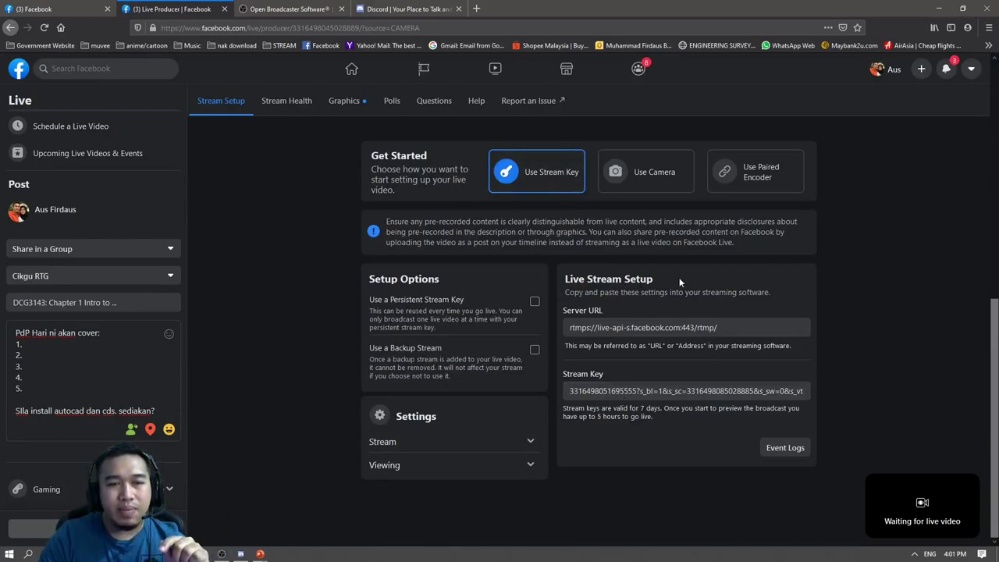
# Highlight the Live Stream Setup, Server URL and Stream Key labels, then bring OBS forward.
pyautogui.moveTo(680, 277); pyautogui.dragTo(562, 281)
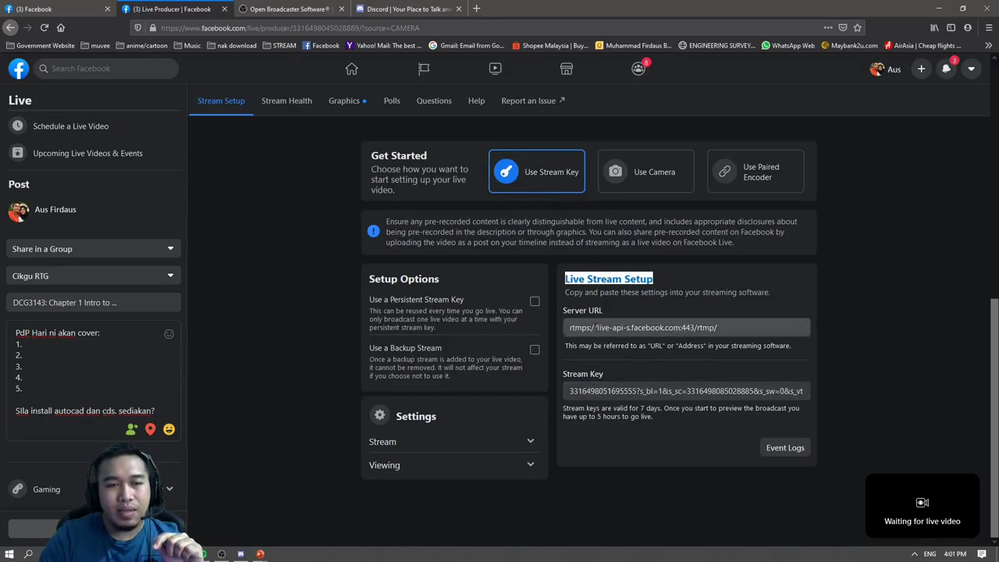
pyautogui.moveTo(604, 308); pyautogui.dragTo(562, 311)
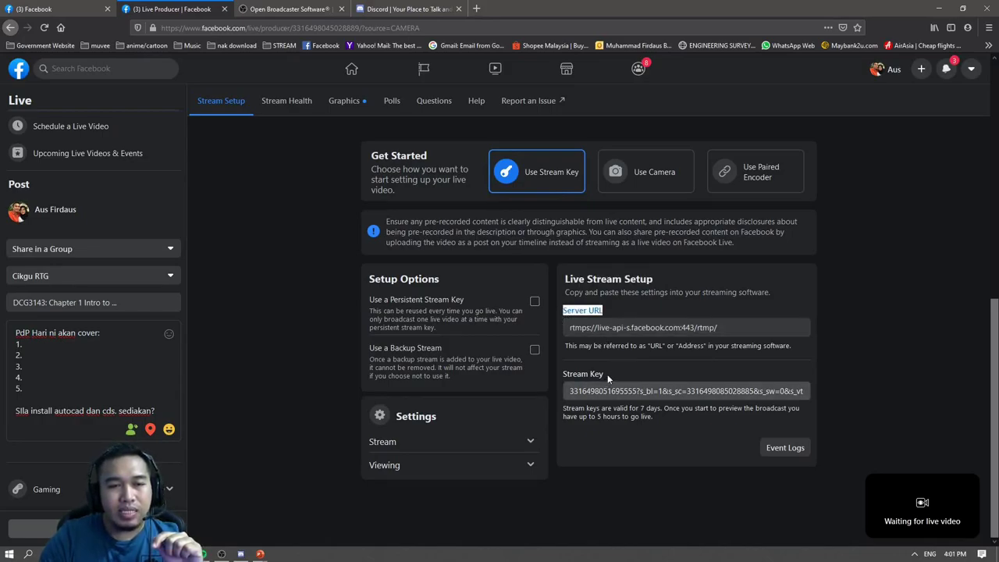
pyautogui.moveTo(611, 376); pyautogui.dragTo(559, 377)
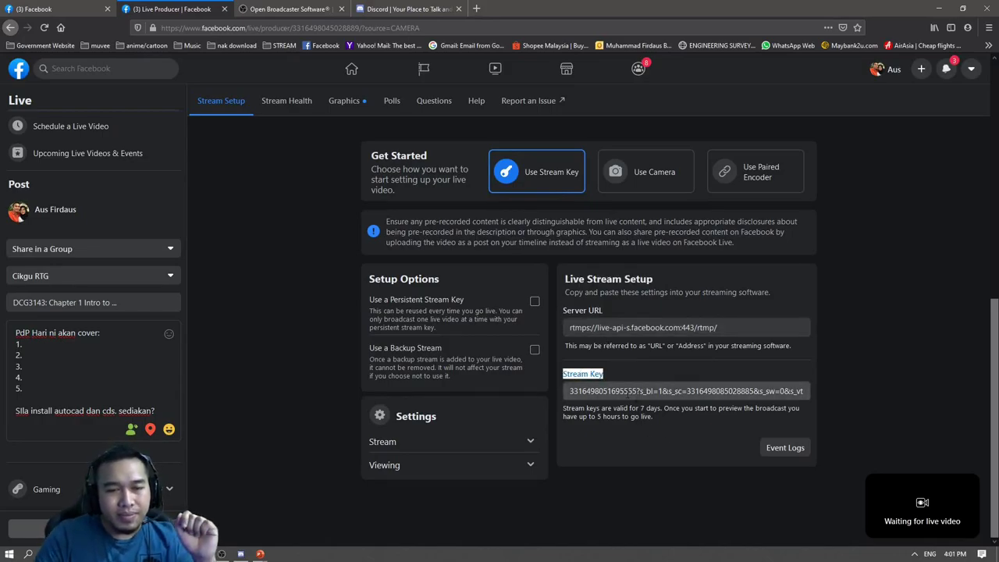
pyautogui.click(629, 391)
pyautogui.moveTo(677, 391); pyautogui.dragTo(556, 397)
pyautogui.click(556, 396)
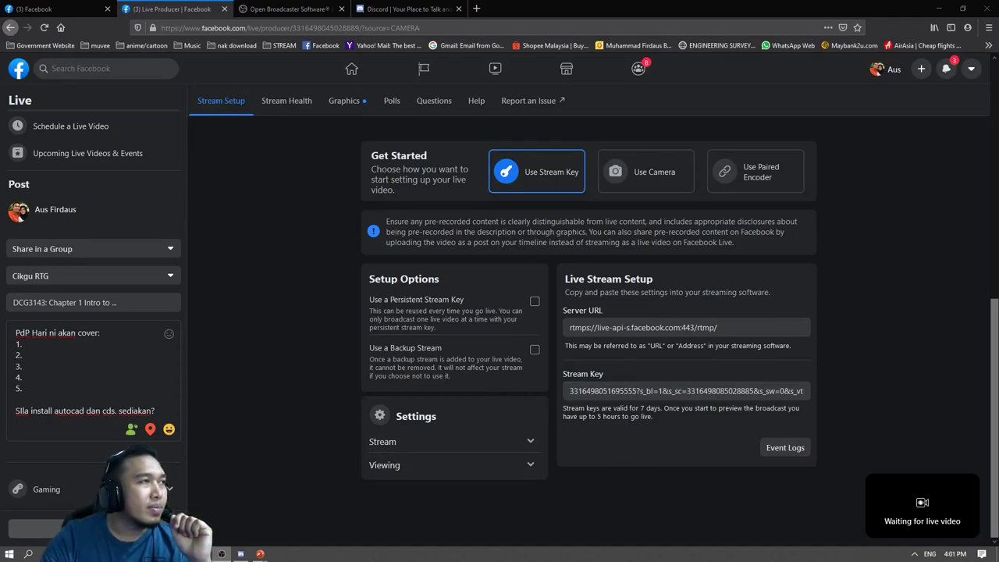
pyautogui.hotkey('alt', 'Tab')
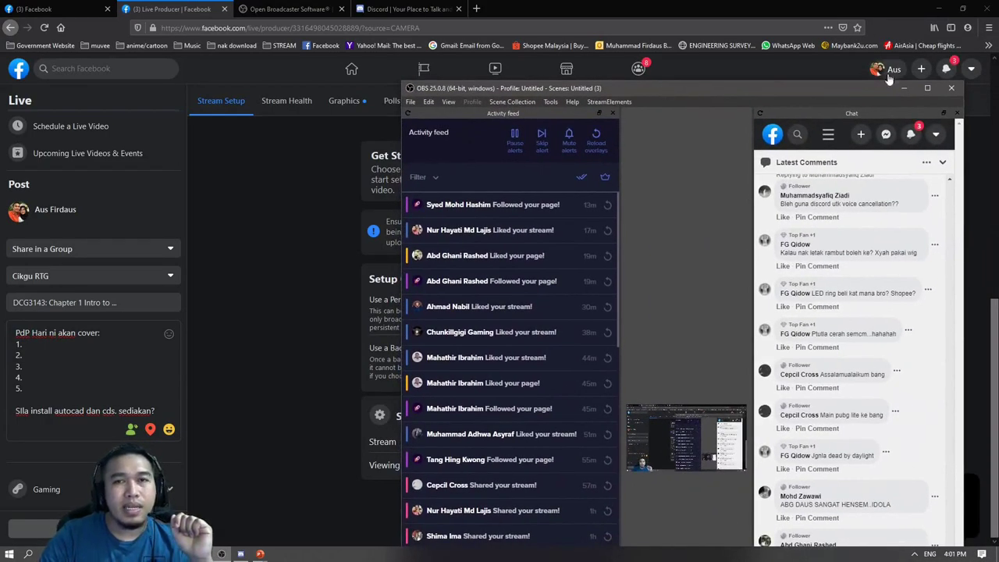
# Maximize OBS Studio and open its Settings window.
pyautogui.click(927, 88)
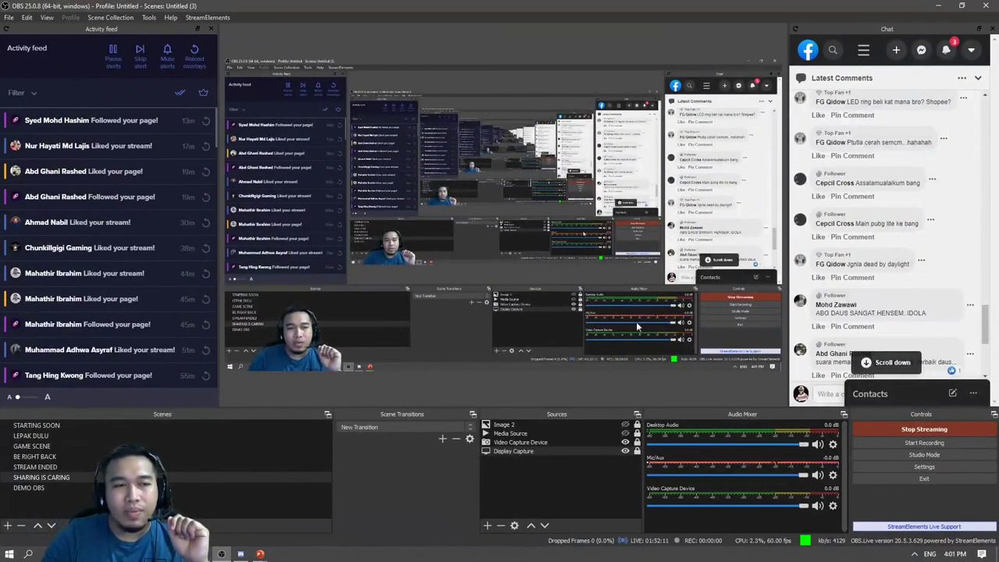
pyautogui.click(913, 466)
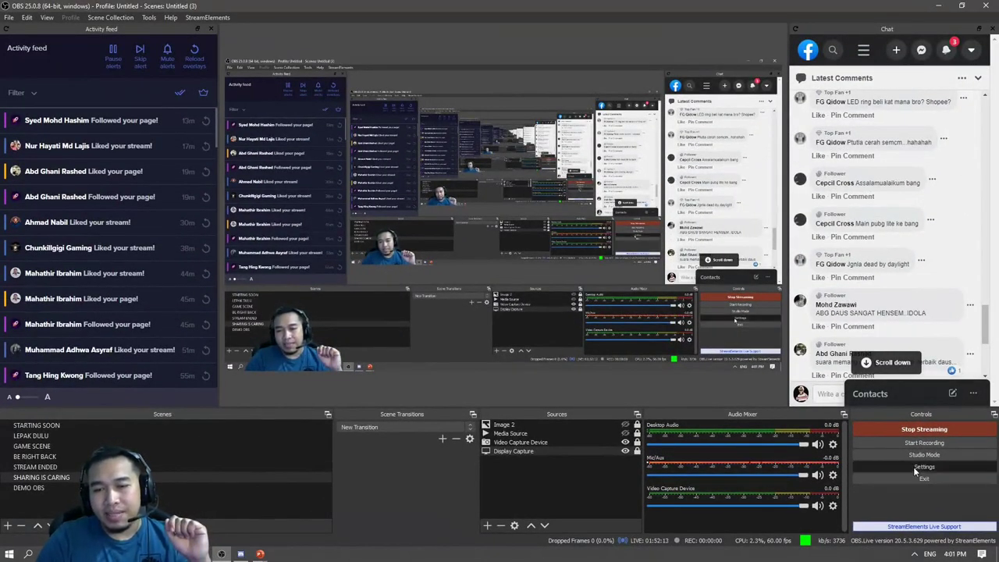
pyautogui.moveTo(455, 81); pyautogui.dragTo(464, 55)
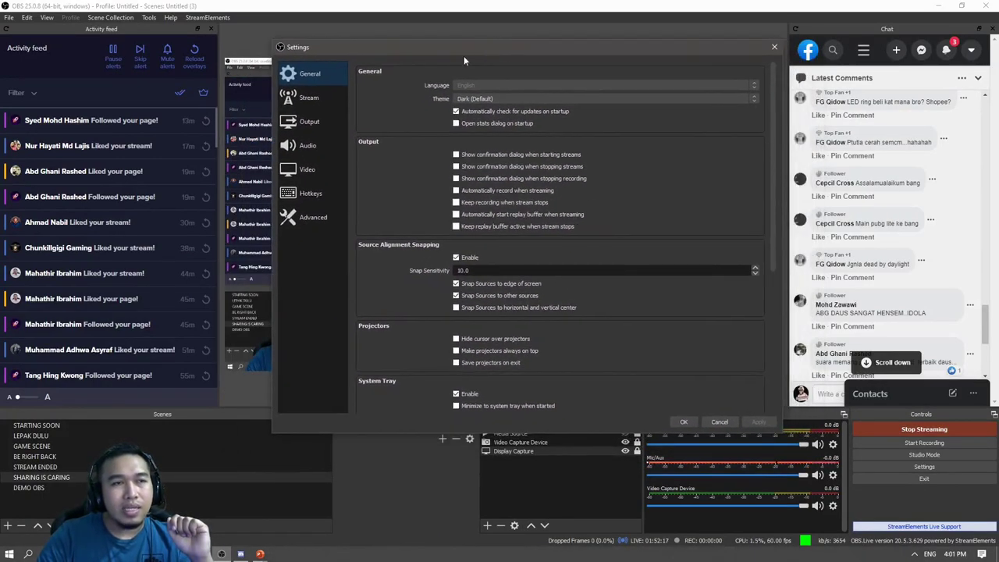
# View the Stream settings showing Facebook Live, then return to Live Producer in Firefox.
pyautogui.click(313, 100)
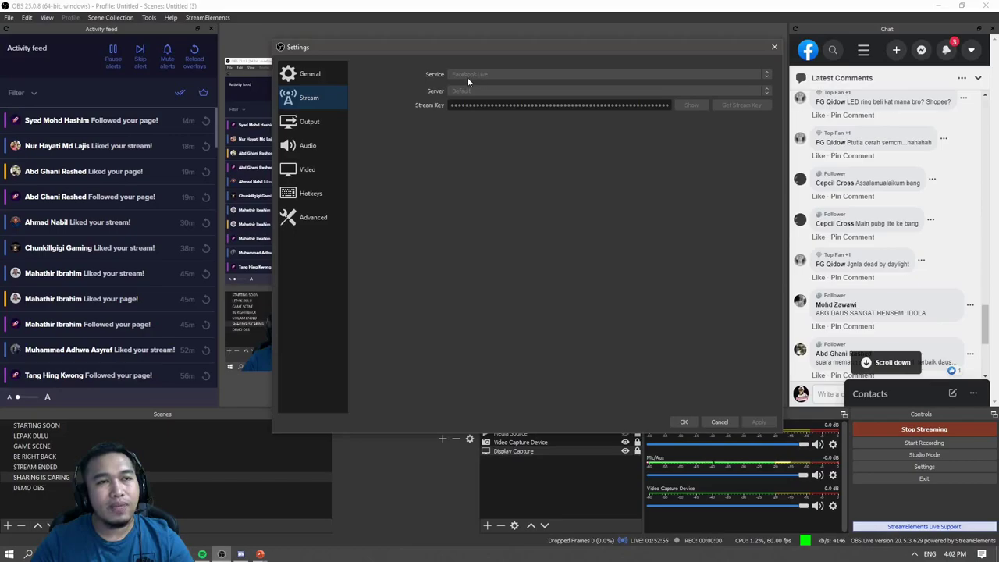
pyautogui.moveTo(483, 52)
pyautogui.mouseDown()
pyautogui.moveTo(464, 71)
pyautogui.moveTo(493, 100)
pyautogui.moveTo(425, 135)
pyautogui.moveTo(457, 57)
pyautogui.moveTo(485, 48)
pyautogui.mouseUp()
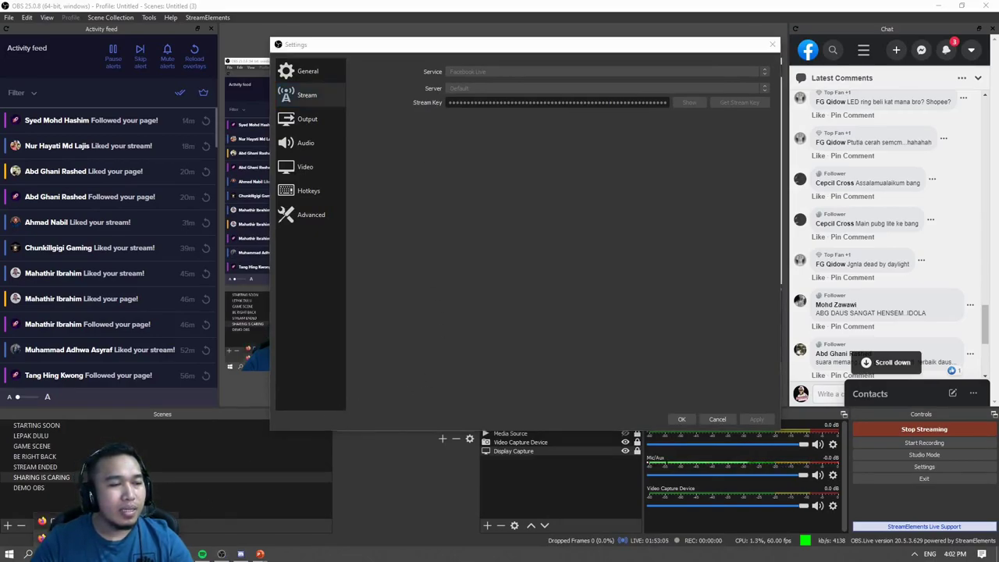
pyautogui.click(221, 554)
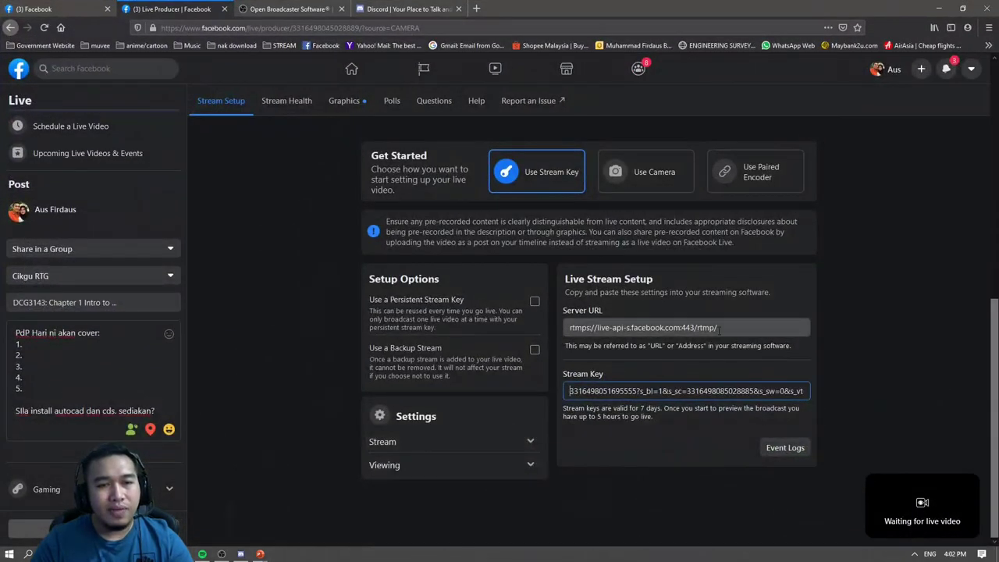
# Select the Live Producer server URL and compare it with OBS's stream settings.
pyautogui.moveTo(718, 329); pyautogui.dragTo(568, 328)
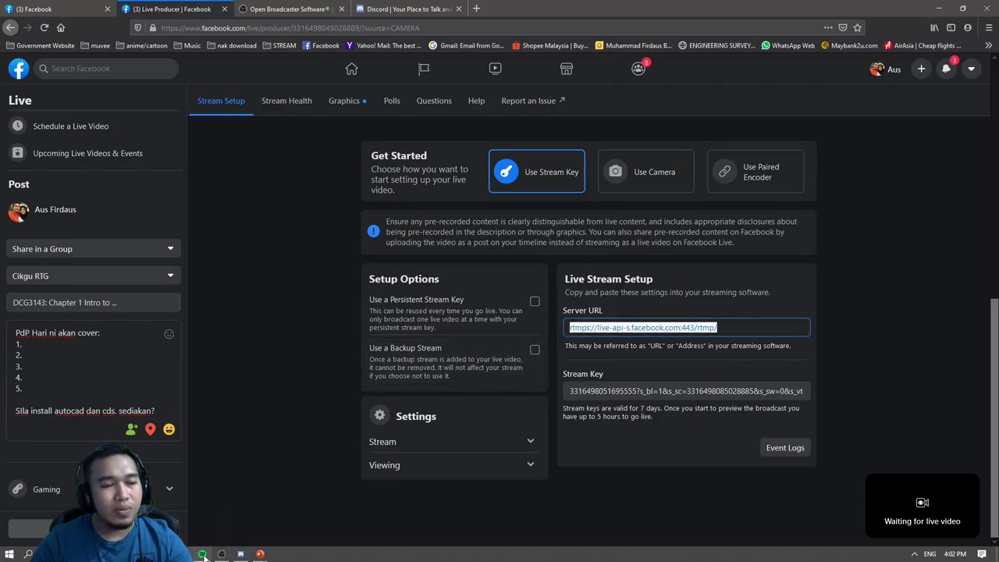
pyautogui.click(222, 555)
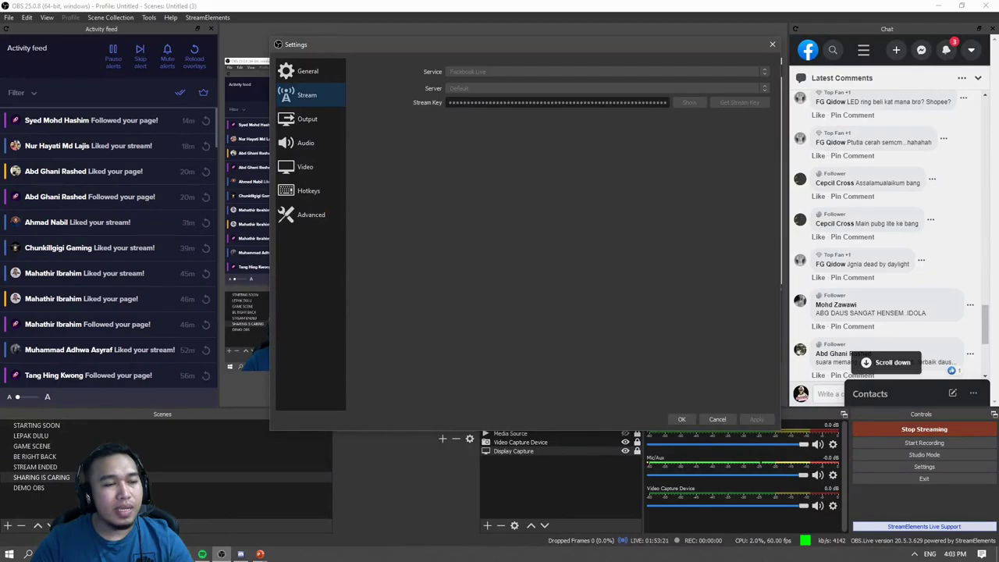
pyautogui.click(222, 554)
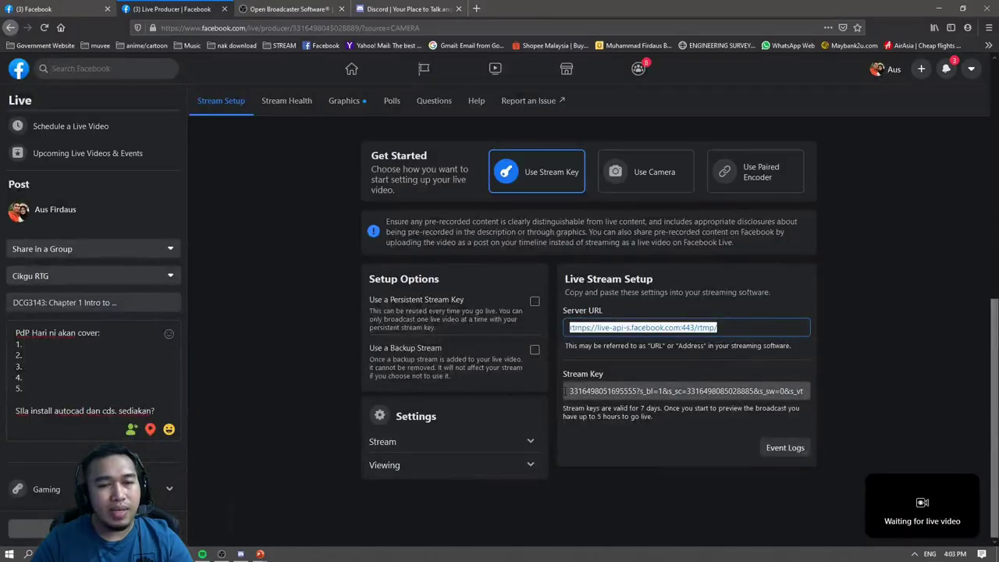
# Select the entire stream key in Live Producer and copy it.
pyautogui.click(687, 390)
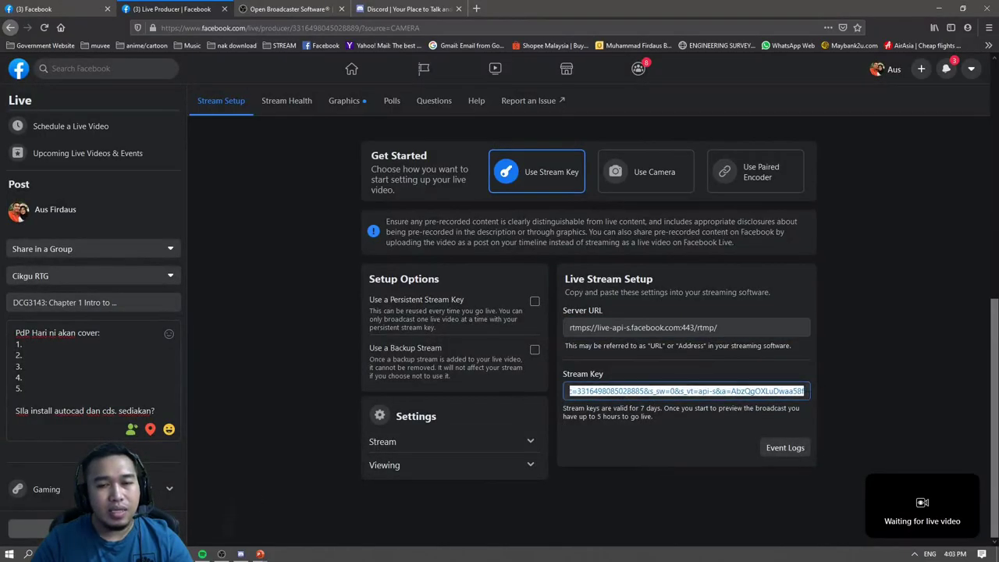
pyautogui.press('End')
pyautogui.moveTo(805, 391); pyautogui.dragTo(528, 388)
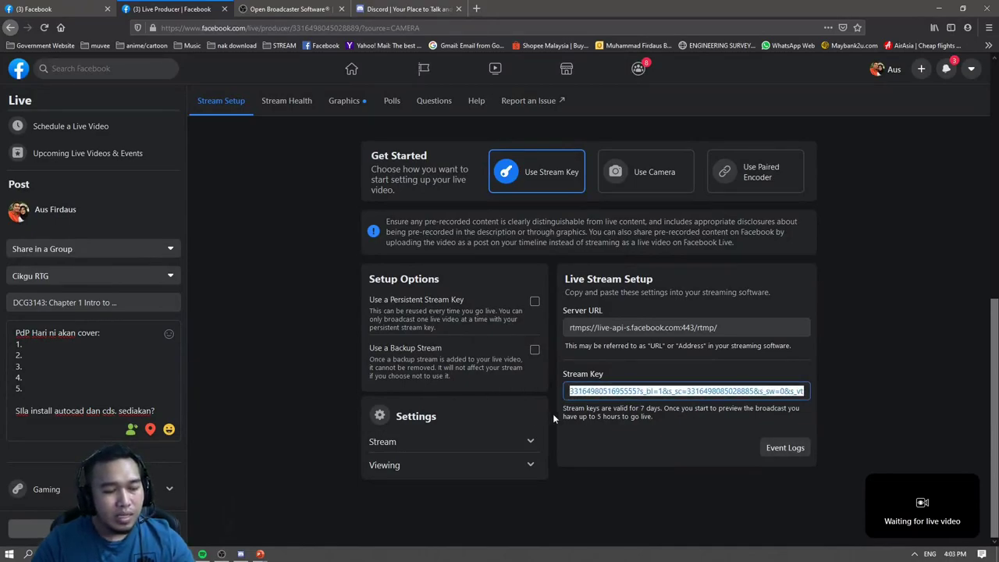
pyautogui.rightClick(596, 394)
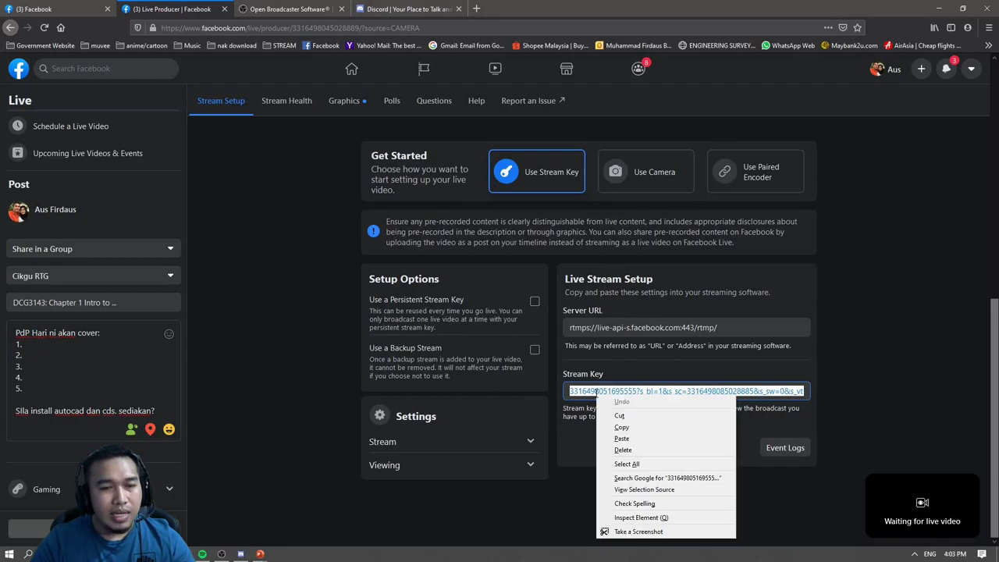
pyautogui.click(621, 427)
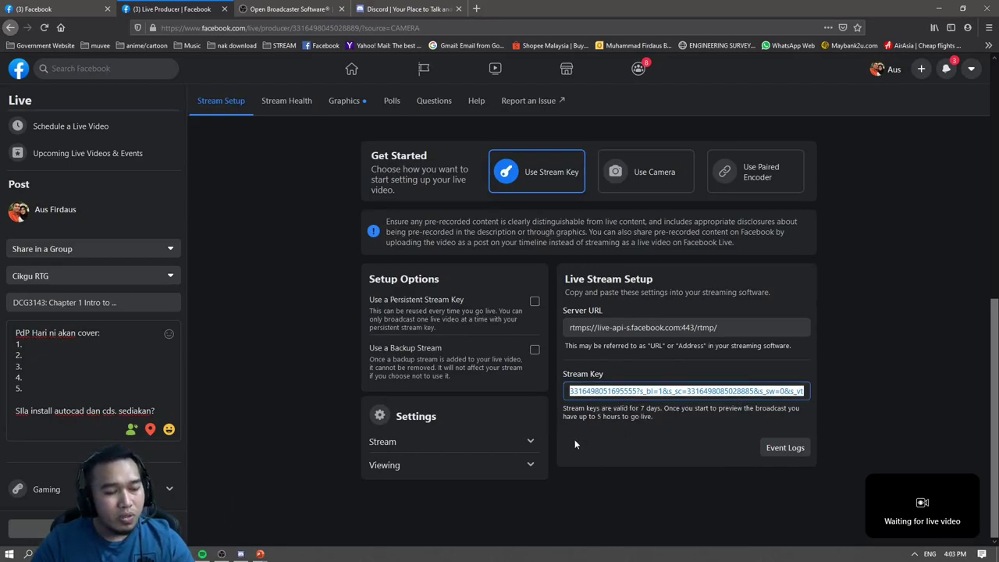
# Back in OBS, accept the Facebook Live stream settings with OK.
pyautogui.click(221, 554)
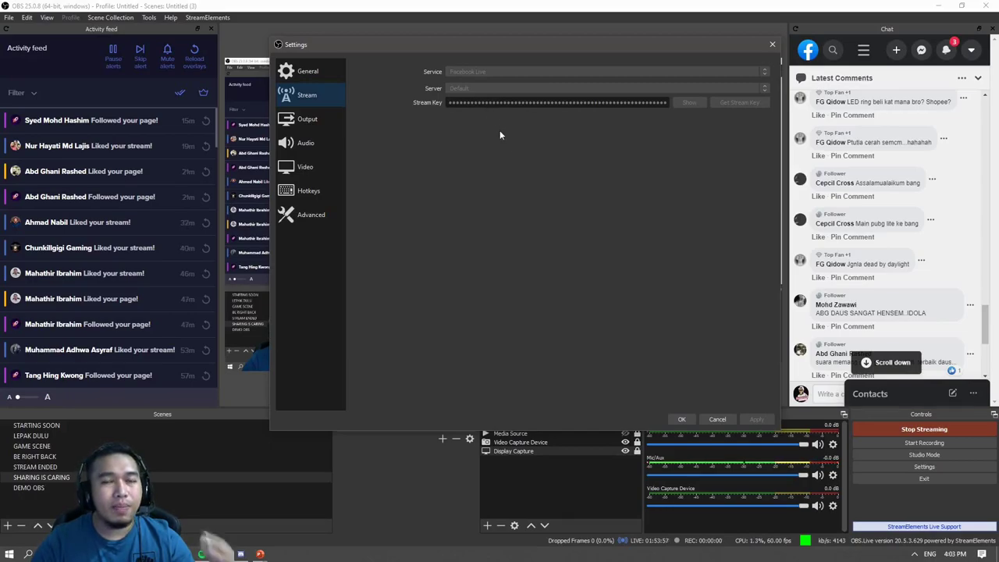
pyautogui.click(799, 127)
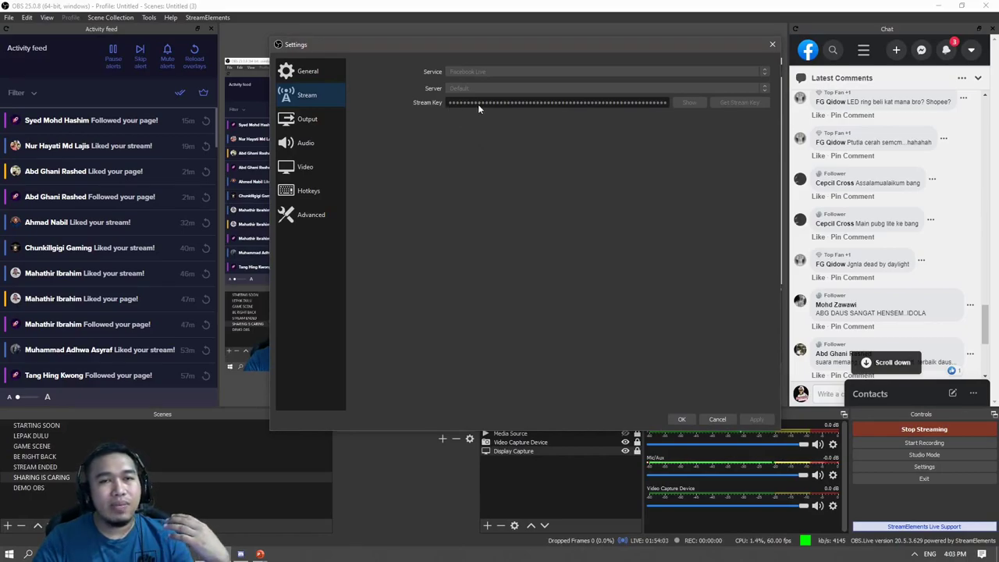
pyautogui.click(681, 419)
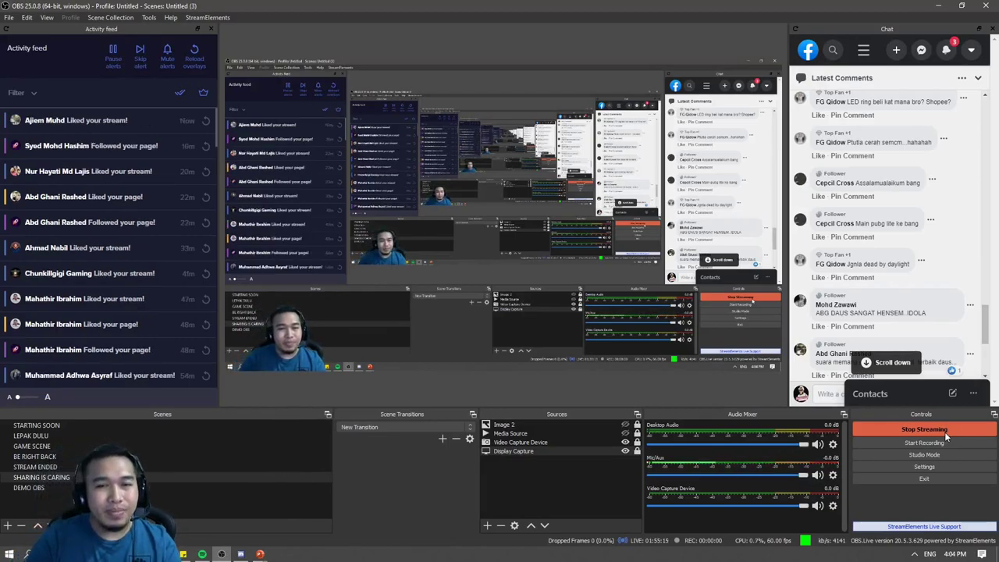
# Jump the OBS chat dock to the newest comments, then switch to Live Producer in Firefox.
pyautogui.click(890, 362)
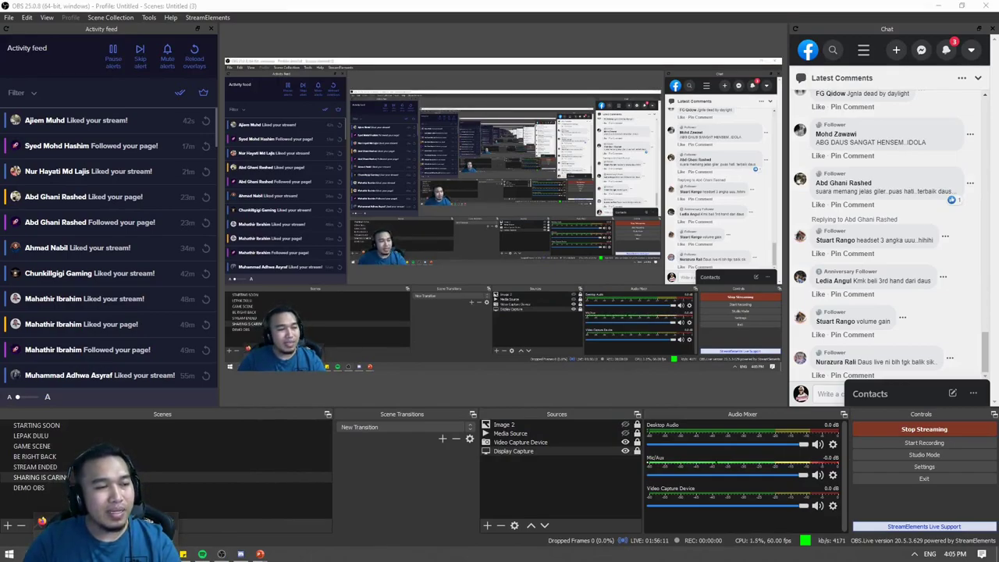
pyautogui.hotkey('alt', 'Tab')
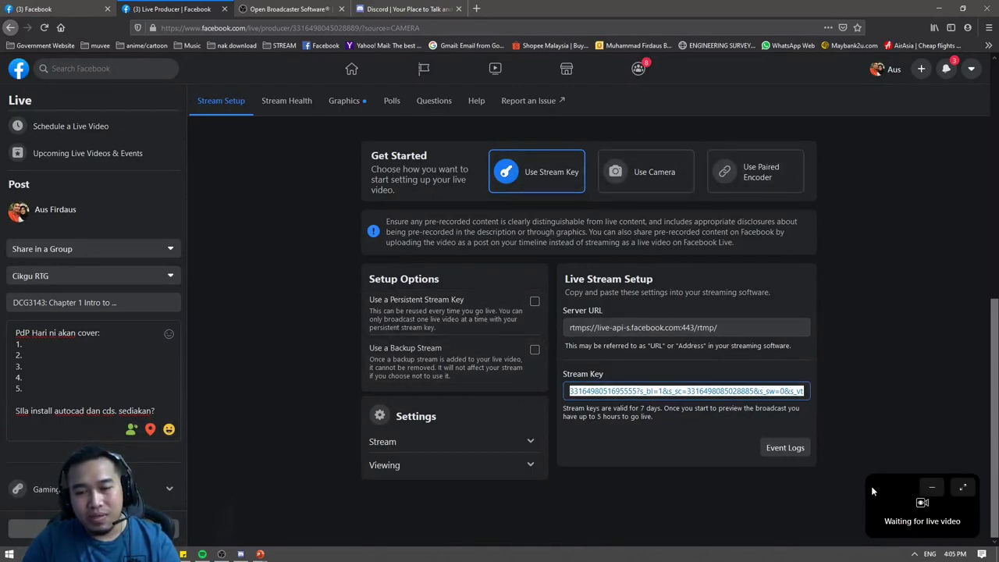
# Deselect the stream key and snap the Creator Studio Live Dashboard maximized over Live Producer.
pyautogui.click(900, 484)
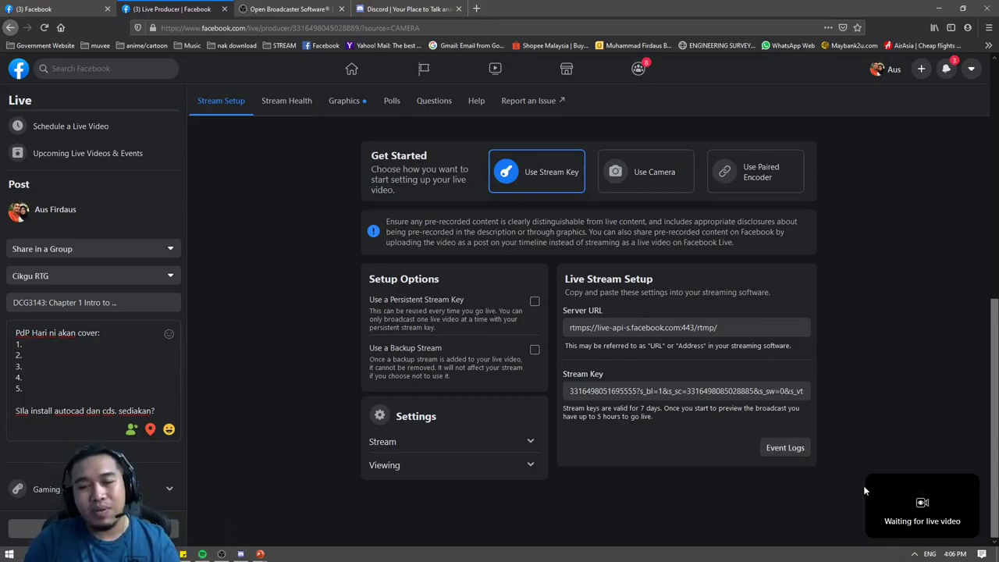
pyautogui.moveTo(932, 536)
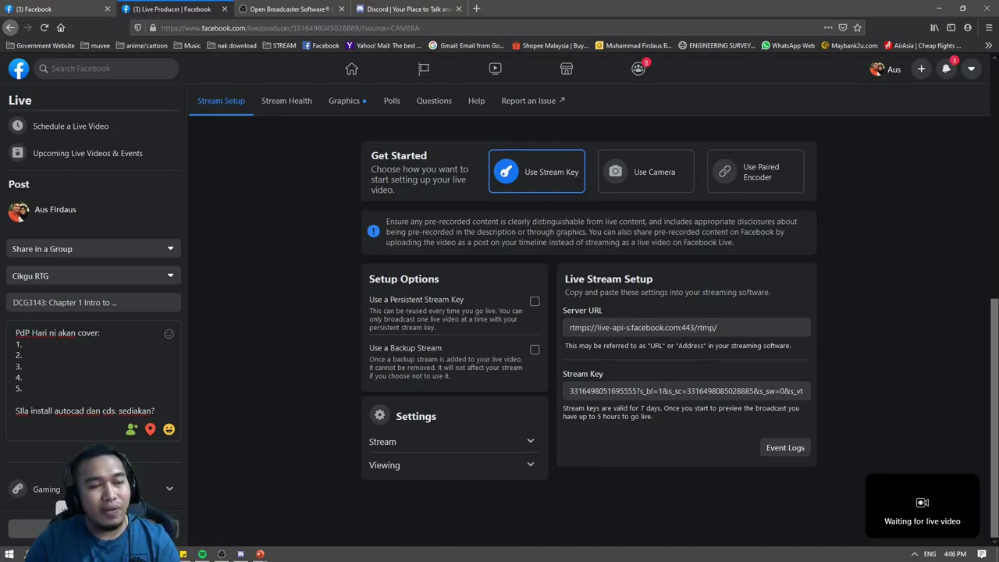
pyautogui.moveTo(879, 489)
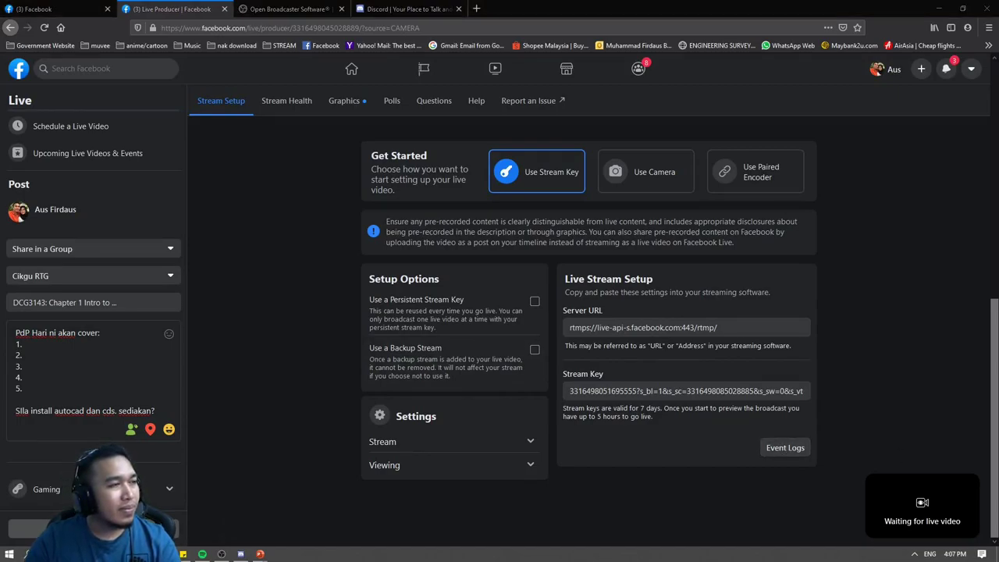
pyautogui.moveTo(995, 45); pyautogui.dragTo(780, 2)
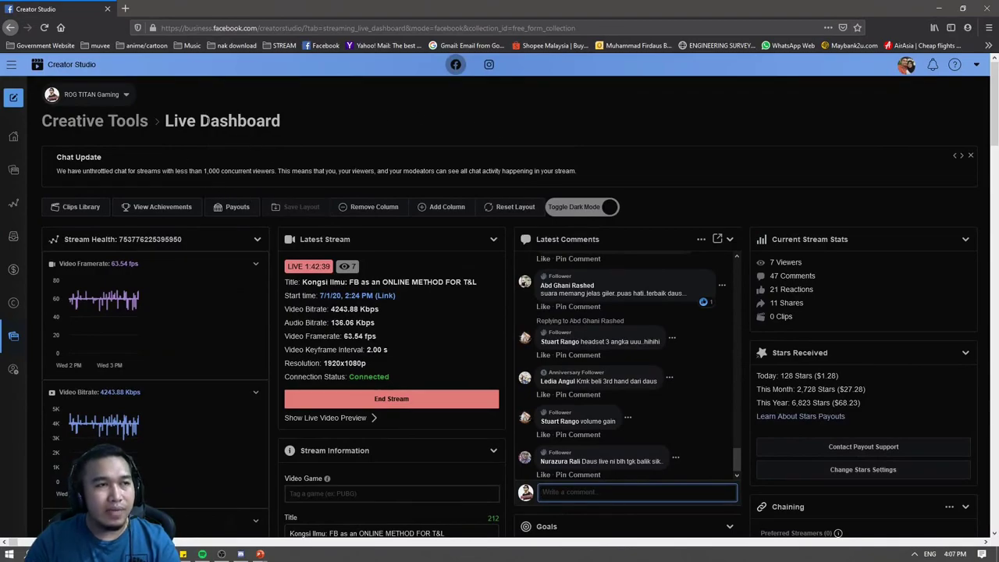
# Scroll down the Live Dashboard and turn on Show Live Video Preview under Latest Stream.
pyautogui.scroll(-1, 280, 220)
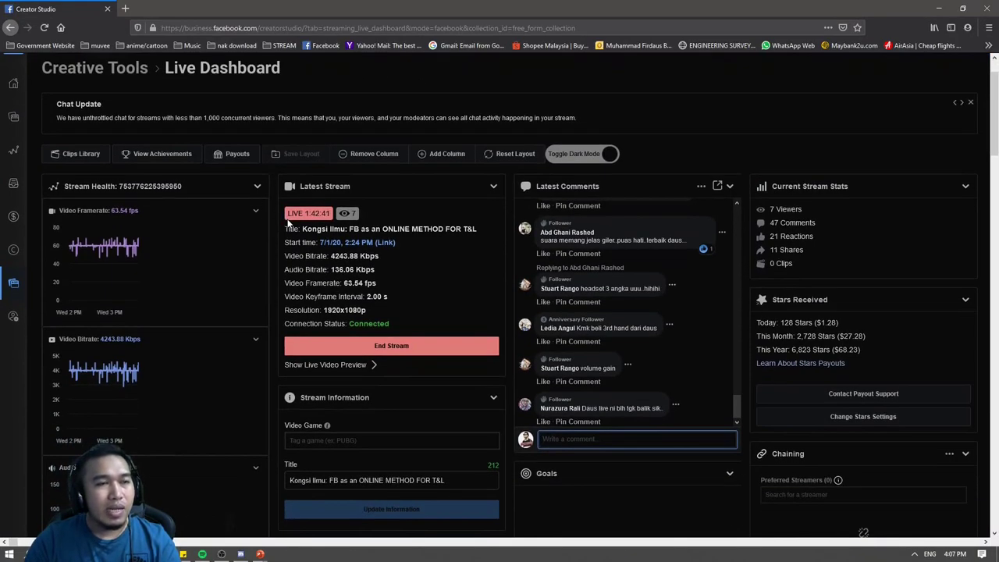
pyautogui.scroll(-1, 299, 220)
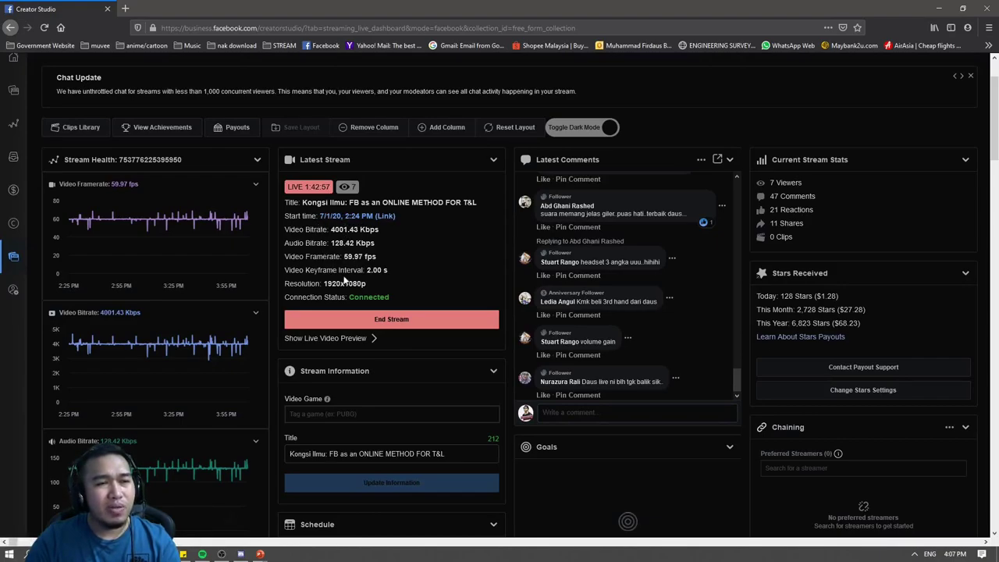
pyautogui.scroll(-1, 346, 186)
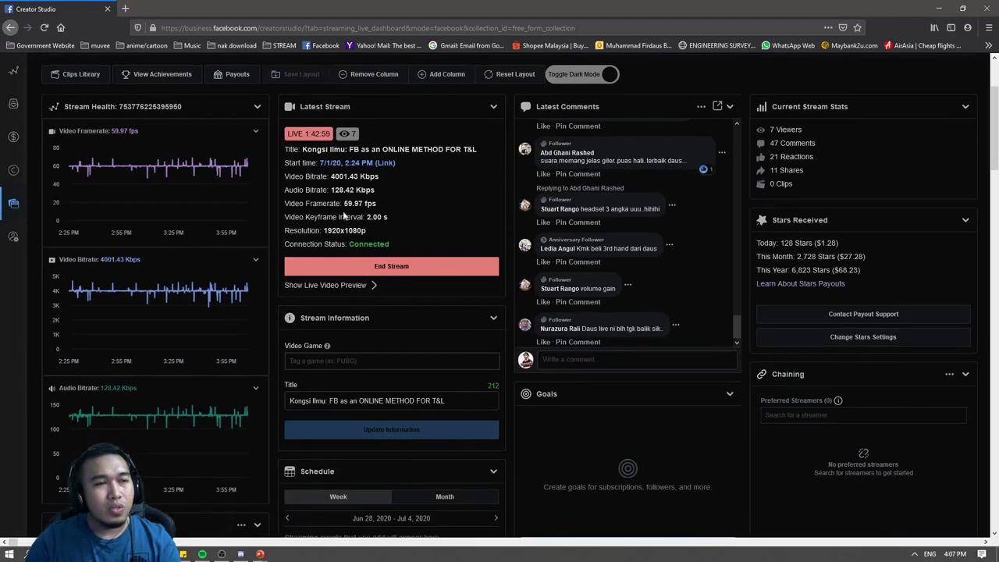
pyautogui.click(351, 290)
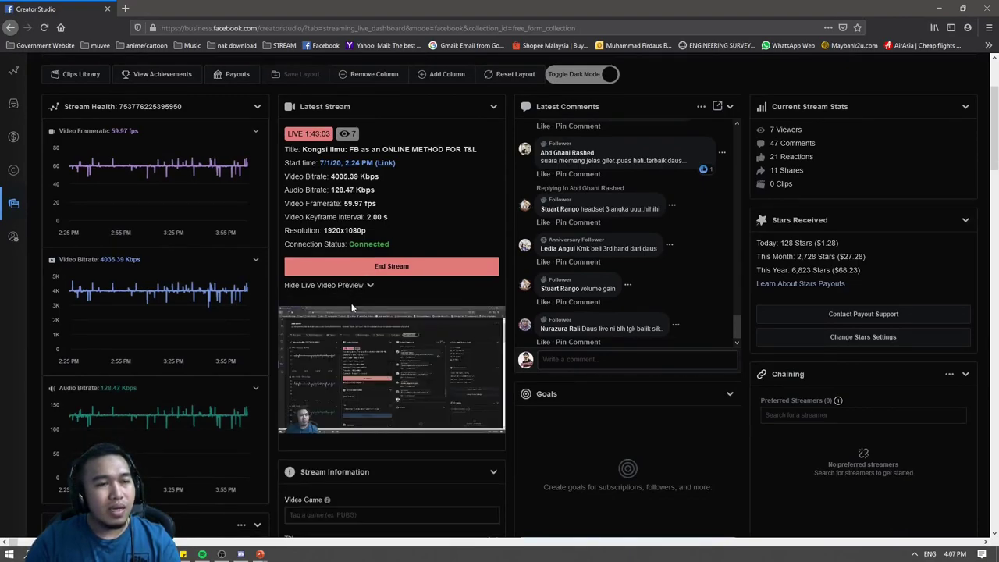
pyautogui.scroll(-1, 374, 352)
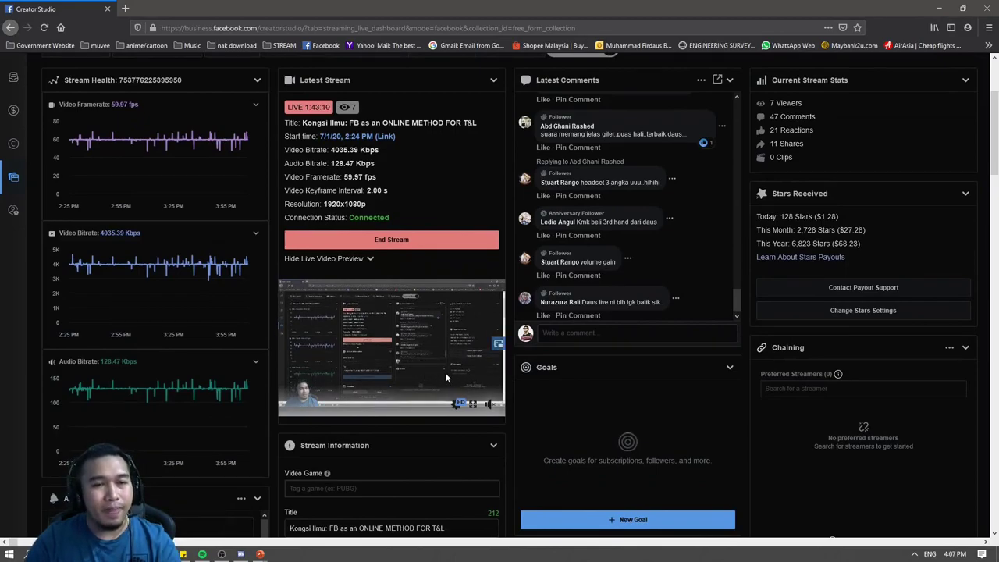
pyautogui.scroll(-3, 379, 406)
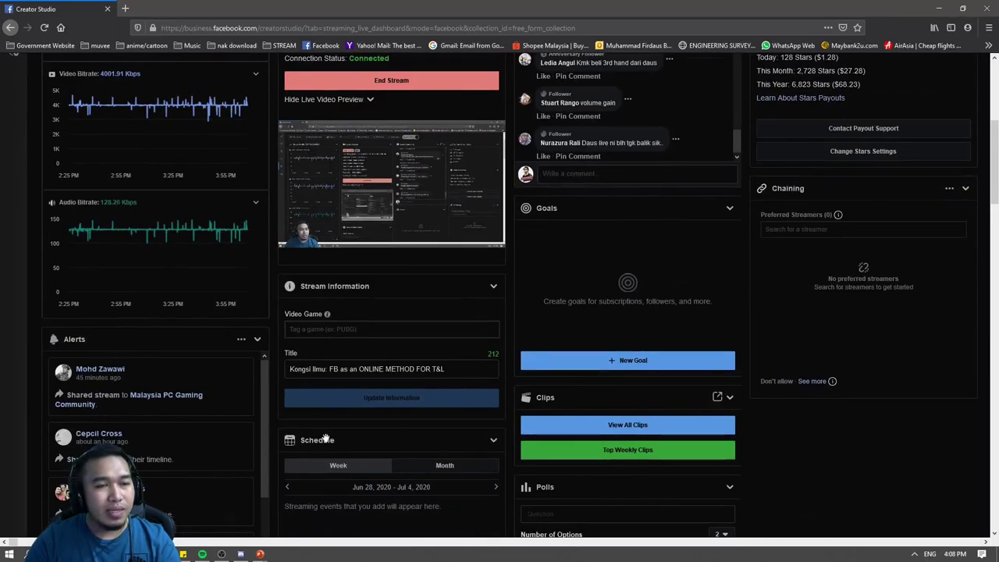
pyautogui.scroll(4, 658, 414)
pyautogui.scroll(1, 601, 276)
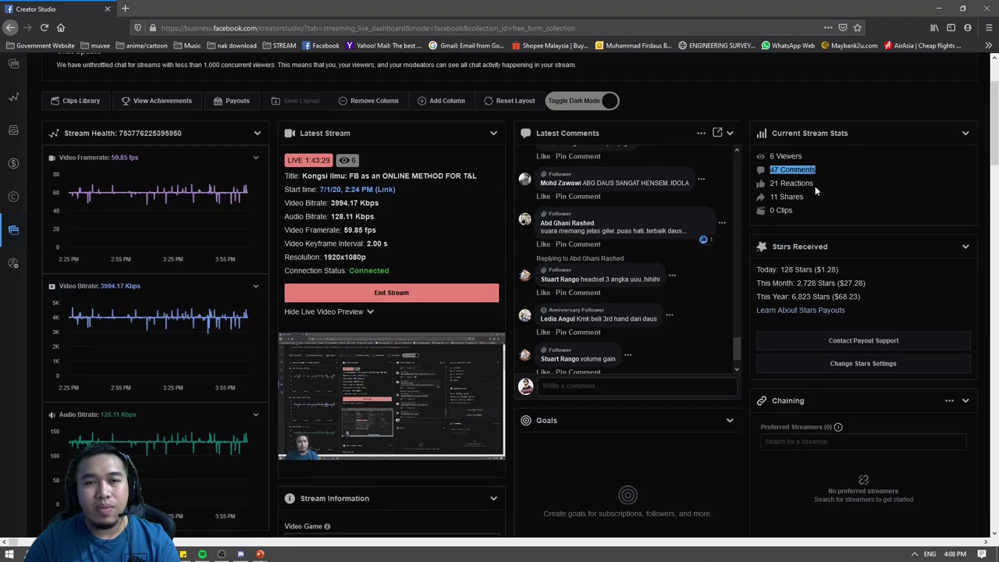
pyautogui.moveTo(805, 197); pyautogui.dragTo(770, 196)
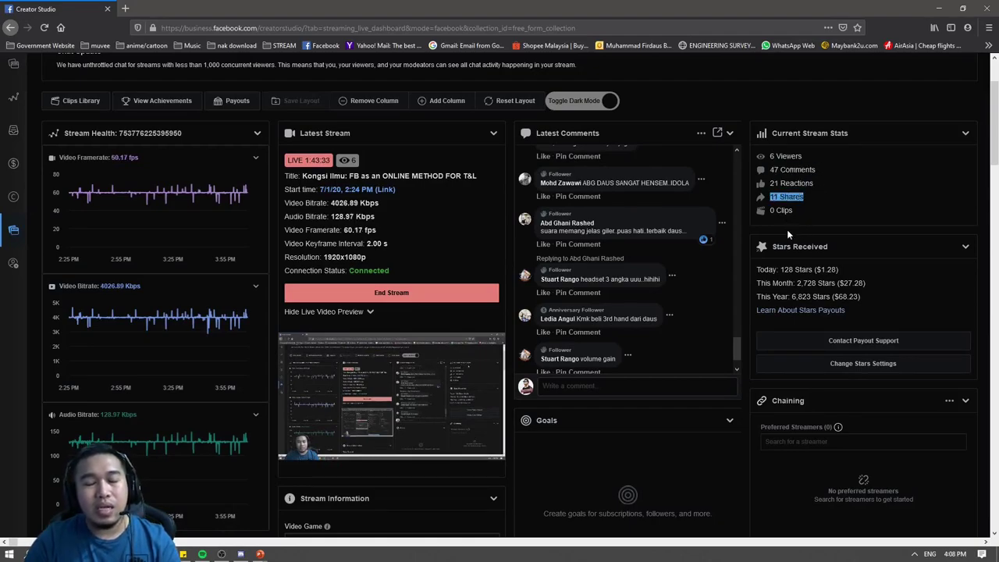
pyautogui.scroll(-1, 784, 232)
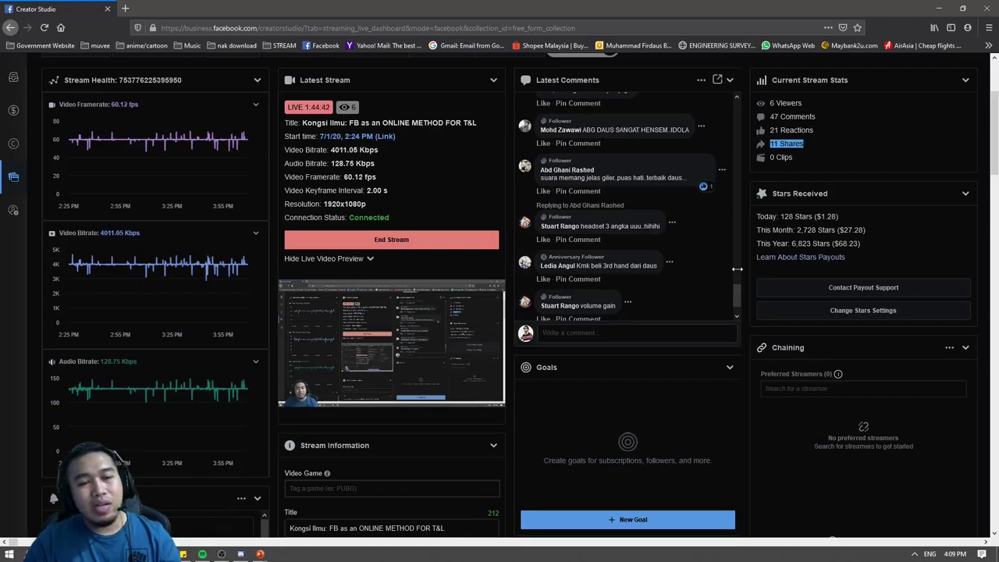
pyautogui.scroll(3, 496, 218)
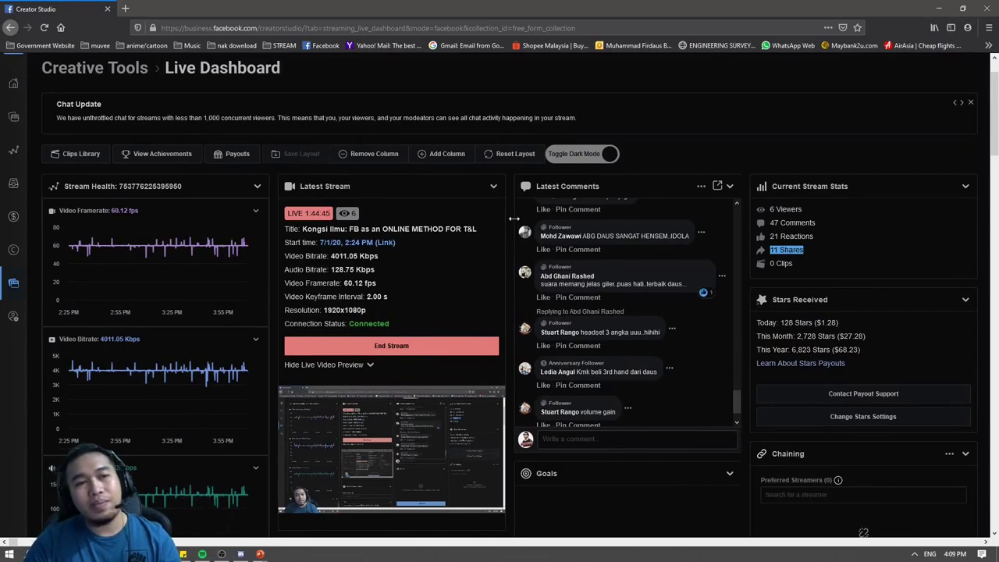
pyautogui.scroll(-1, 497, 218)
# Switch the dashboard to light theme and back to dark, then drag it aside to reveal Live Producer.
pyautogui.click(578, 128)
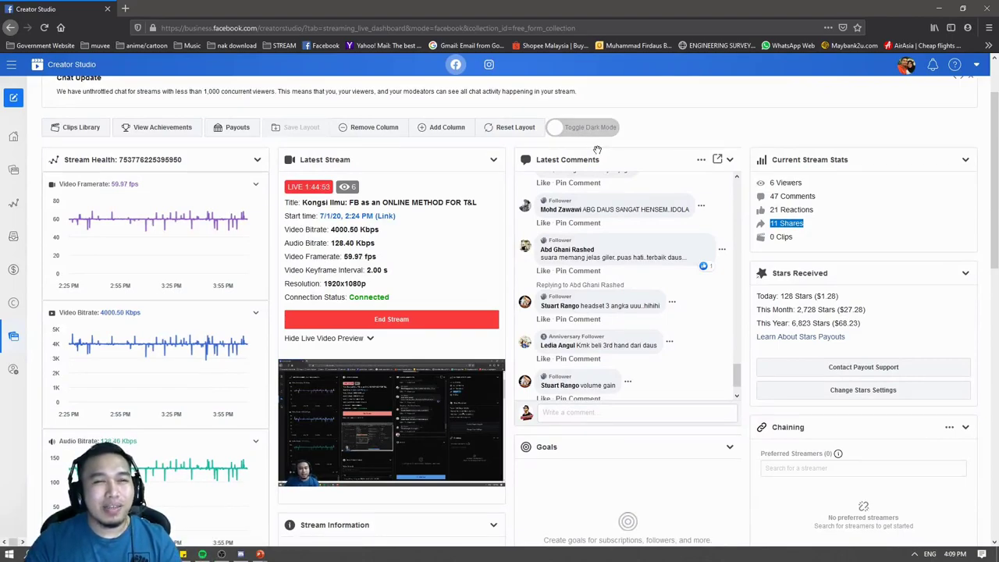
pyautogui.click(587, 131)
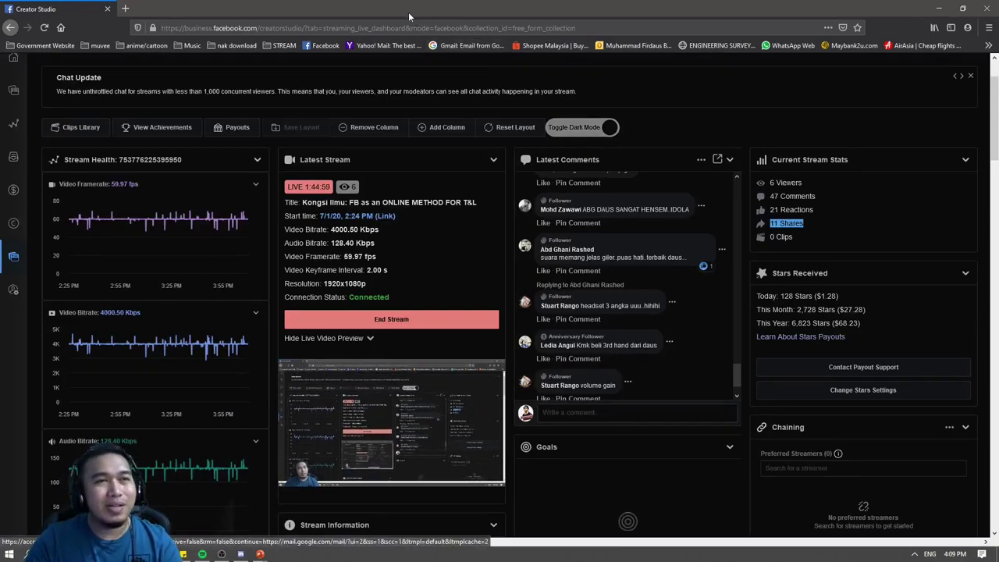
pyautogui.moveTo(402, 14); pyautogui.dragTo(921, 37)
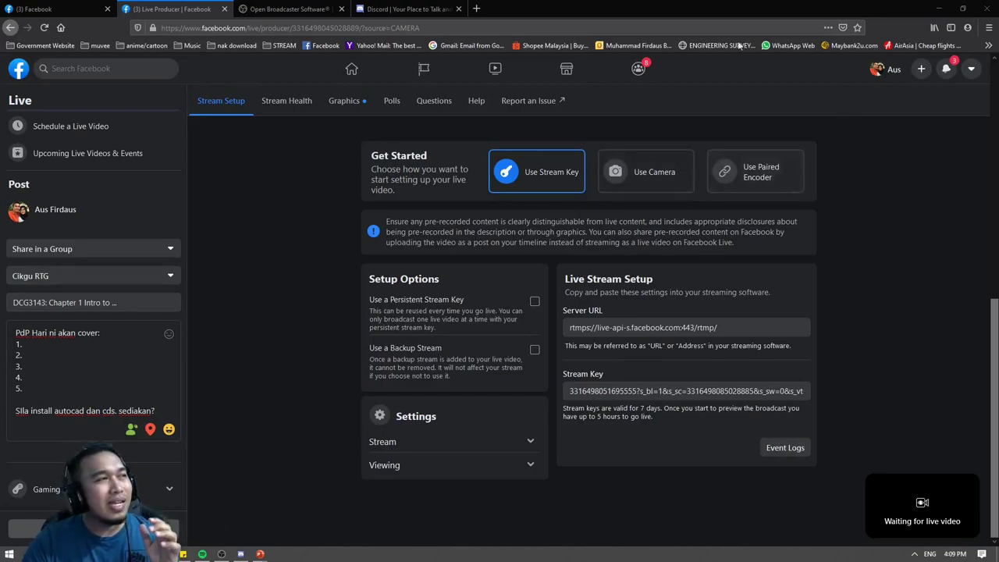
pyautogui.moveTo(998, 48); pyautogui.dragTo(602, 0)
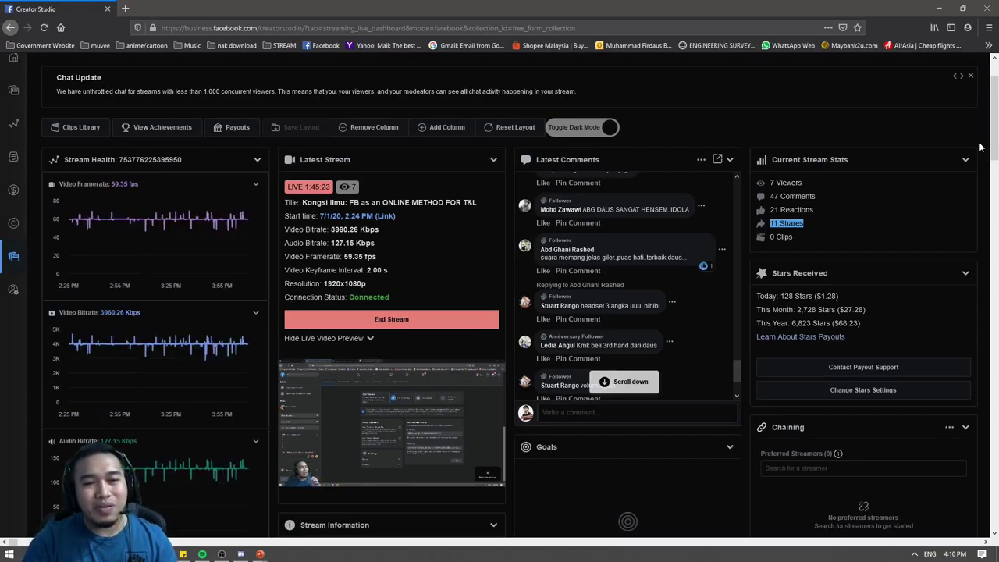
pyautogui.click(631, 383)
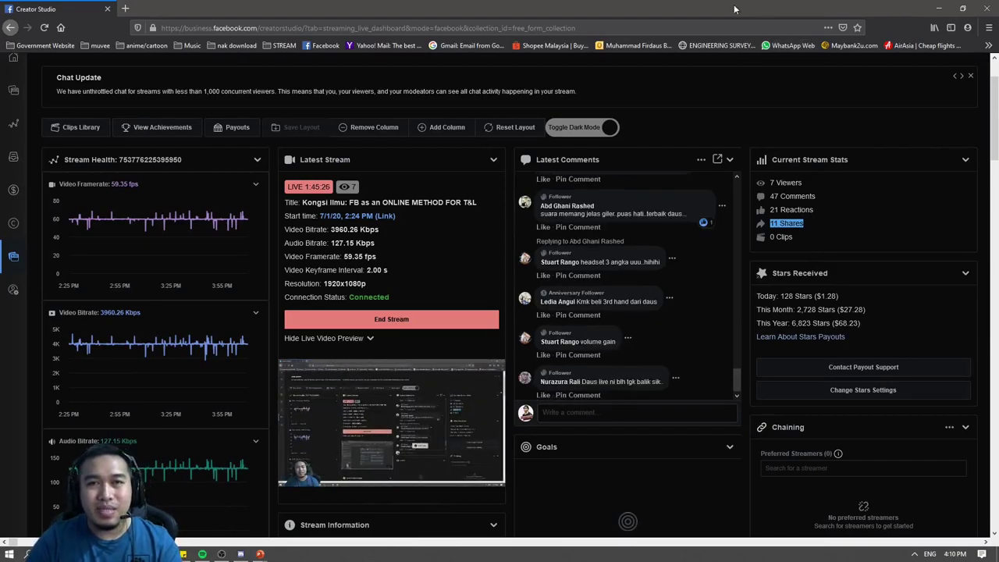
pyautogui.moveTo(738, 10); pyautogui.dragTo(998, 8)
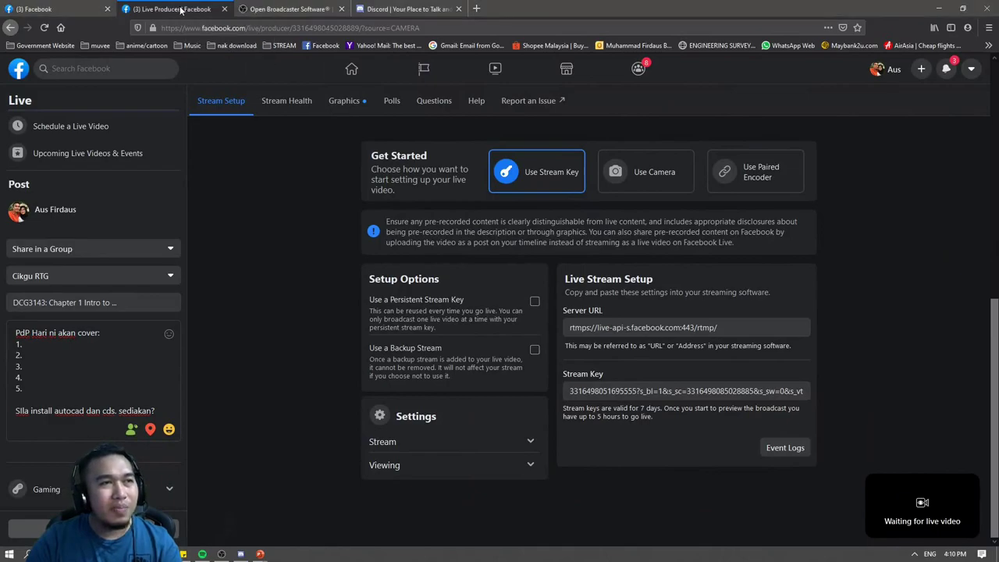
# Close the Live Producer and OBS website tabs, then leave the PowerPoint slideshow to return to OBS.
pyautogui.click(224, 8)
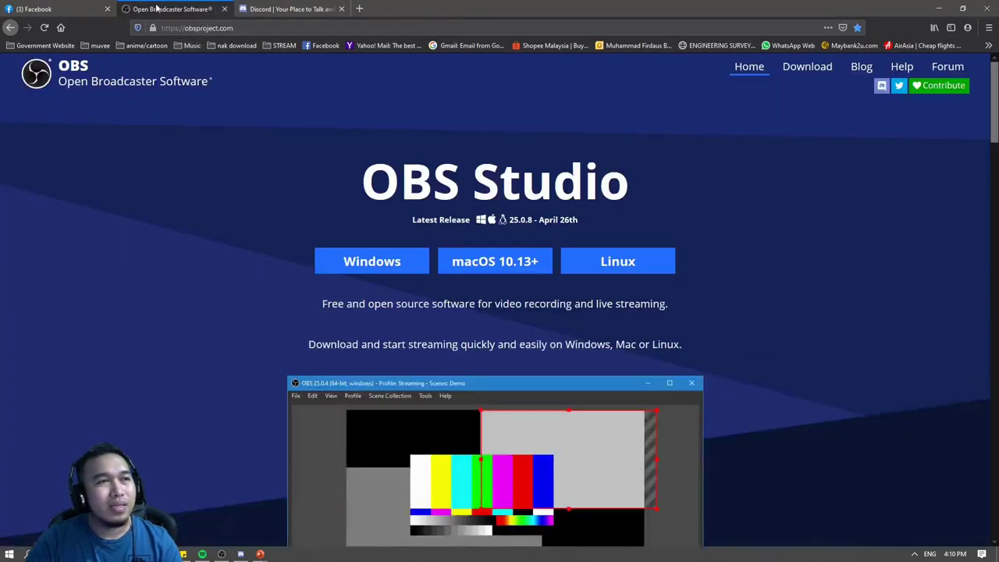
pyautogui.click(224, 9)
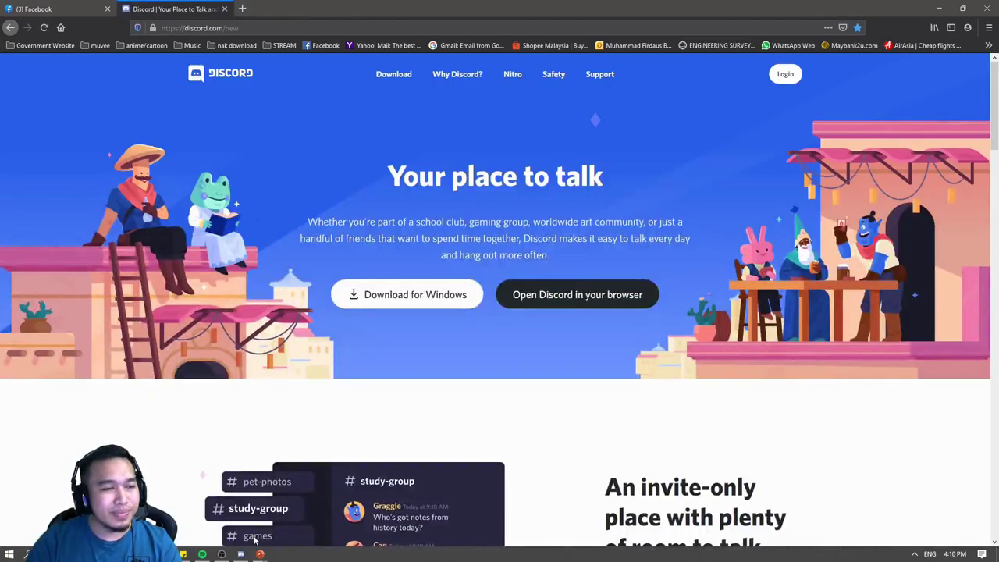
pyautogui.moveTo(260, 554)
pyautogui.click(295, 541)
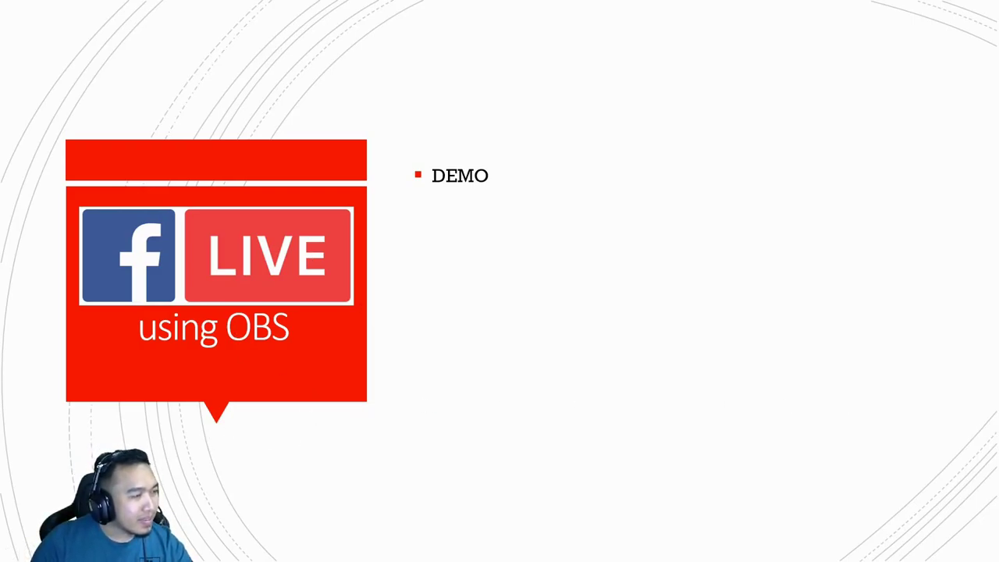
pyautogui.press('Escape')
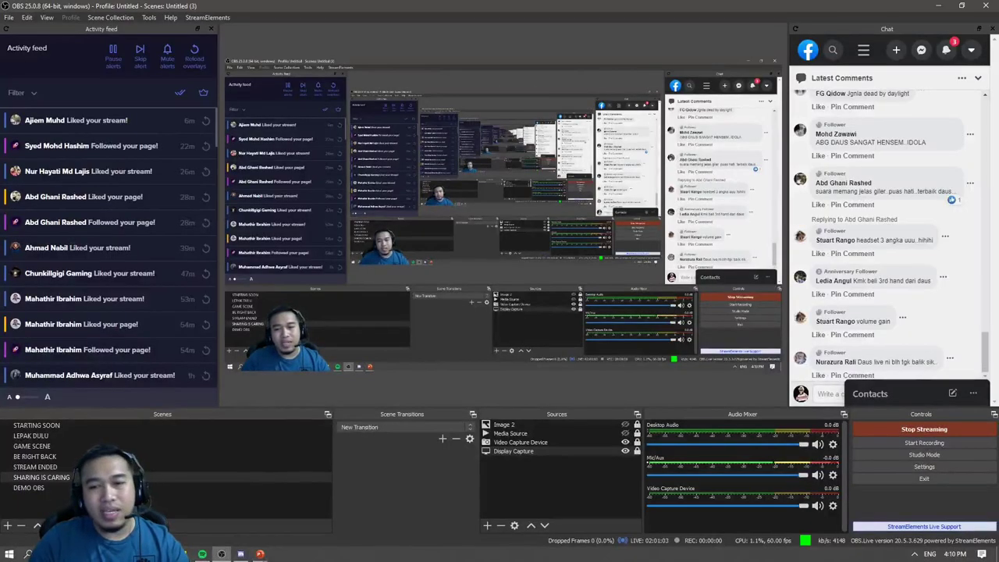